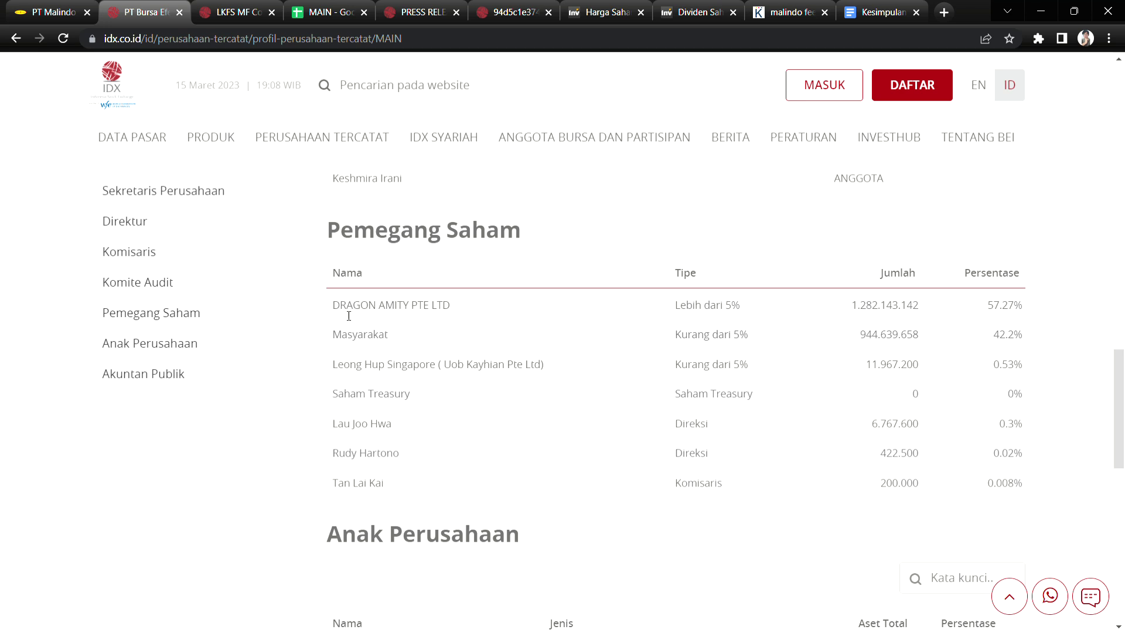
Step: Examine the shareholder names and ownership percentages in the Pemegang Saham table of the MAIN company profile
mouse_move(341, 314)
left_mouse_down()
mouse_move(372, 313)
mouse_move(362, 313)
left_mouse_up()
left_click(398, 314)
left_click_drag(357, 340, 391, 340)
mouse_move(1014, 334)
left_mouse_down()
mouse_move(1042, 334)
mouse_move(1008, 337)
left_mouse_up()
left_click_drag(444, 367, 504, 370)
left_click(365, 375)
left_click_drag(394, 370, 430, 370)
left_click(1008, 436)
left_click_drag(352, 453, 359, 452)
Step: Review the Anak Perusahaan table and the Komisaris list on the company profile
scroll(572, 426, "down", 4)
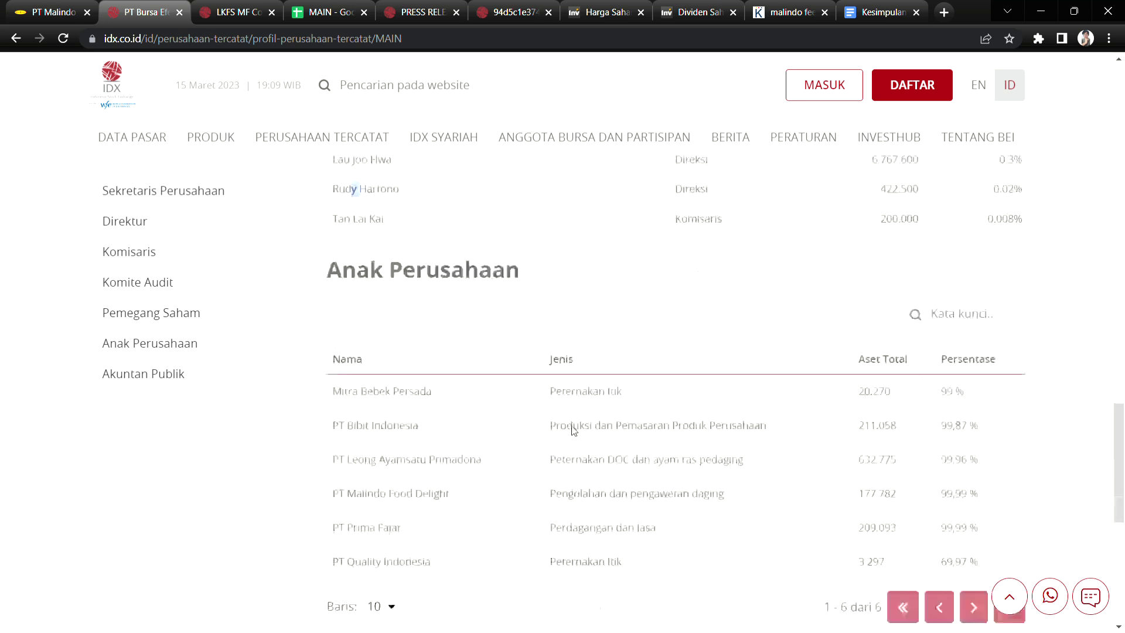
scroll(568, 421, "up", 5)
scroll(537, 473, "down", 7)
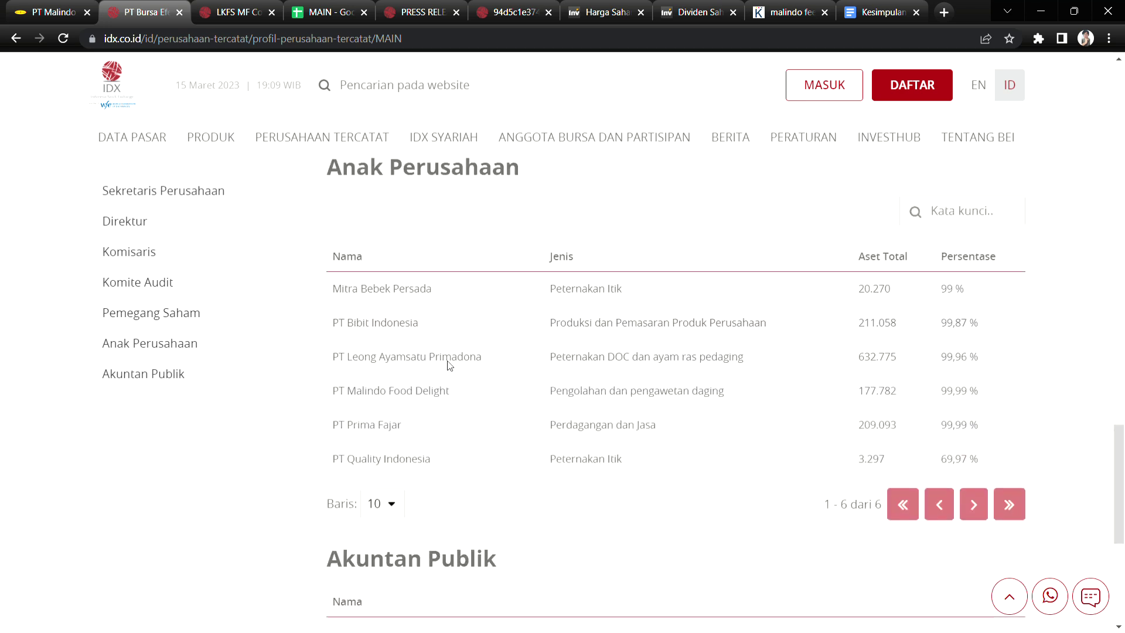
scroll(551, 511, "up", 20)
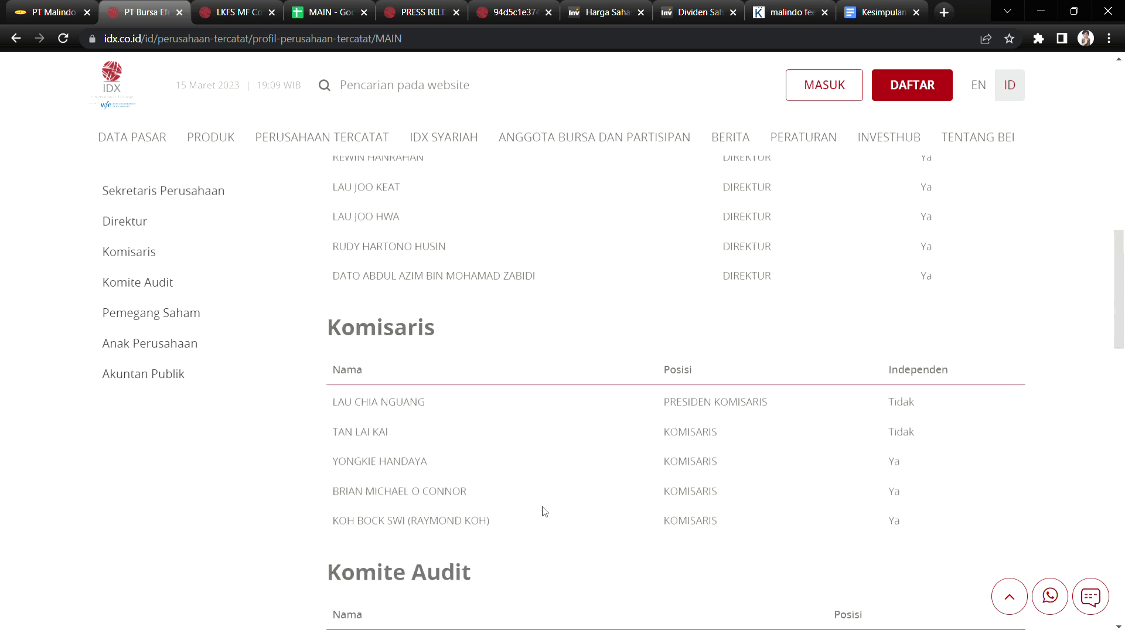
scroll(542, 513, "up", 2)
scroll(540, 507, "down", 10)
scroll(540, 521, "up", 12)
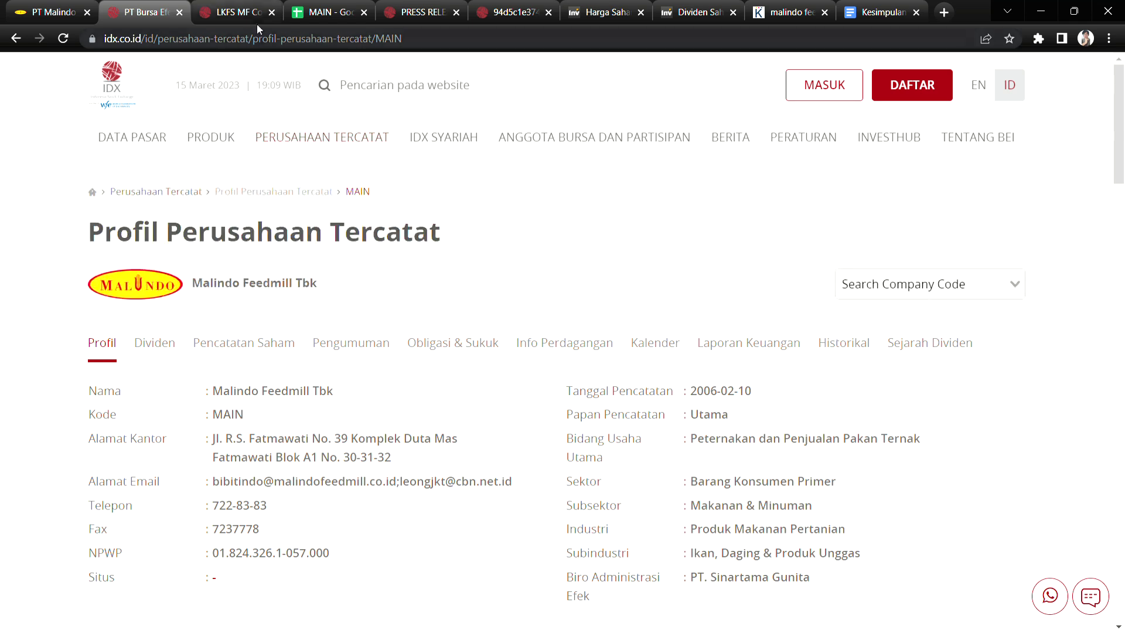
Step: Switch to LKFS MF Consolidated Q3FY22.pdf and find the assets statement on page 3
left_click(228, 8)
scroll(586, 387, "up", 15)
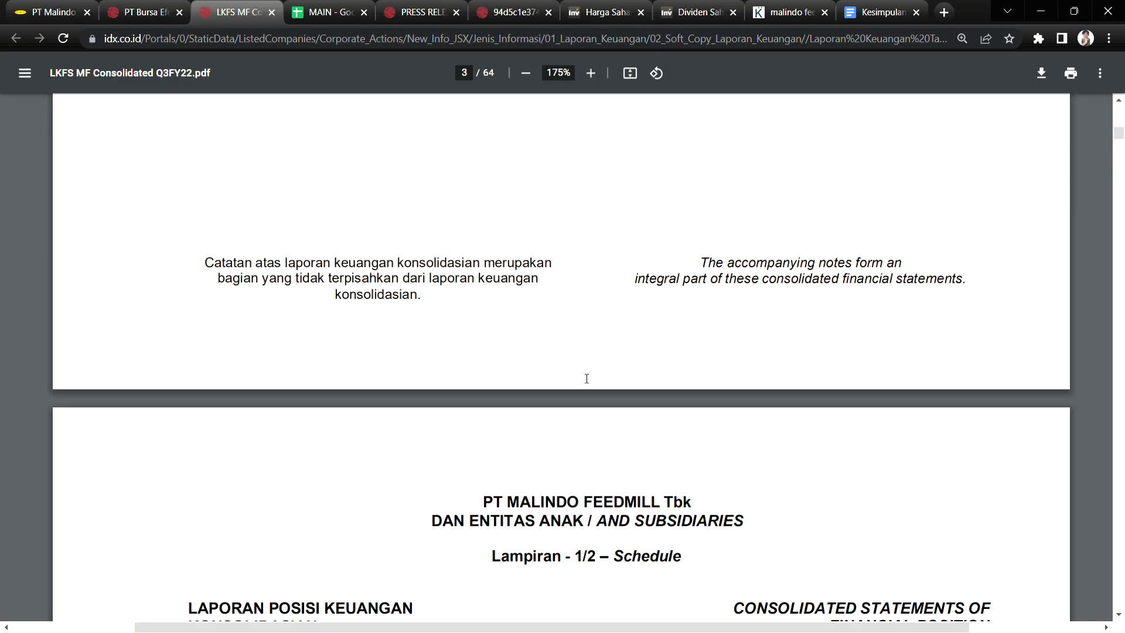
scroll(586, 395, "up", 20)
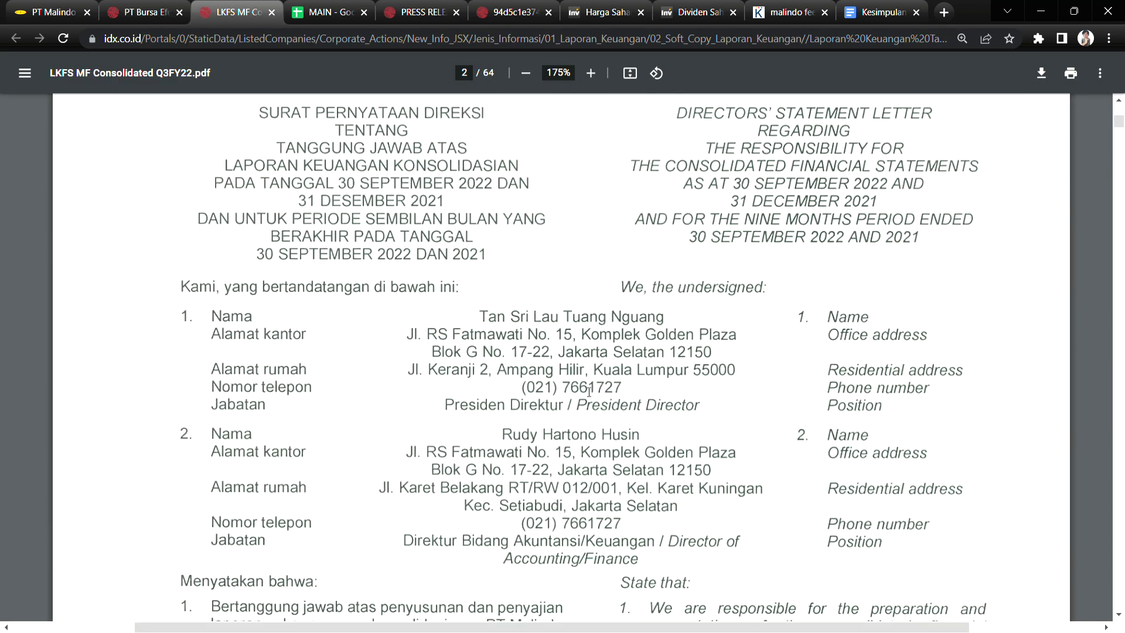
scroll(589, 392, "down", 16)
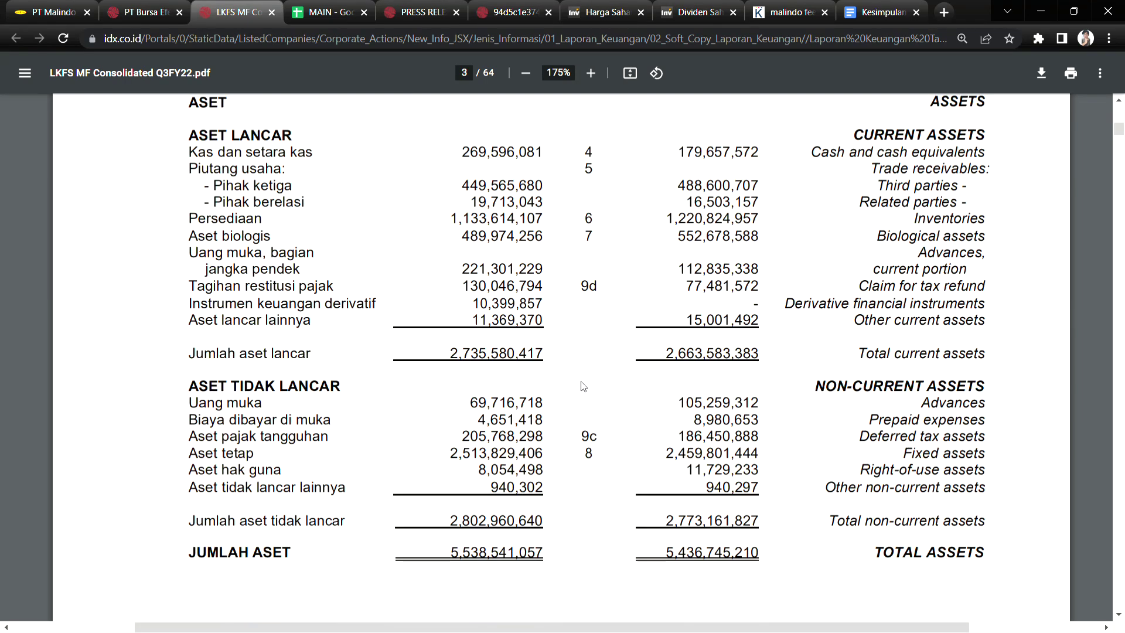
scroll(565, 404, "up", 3)
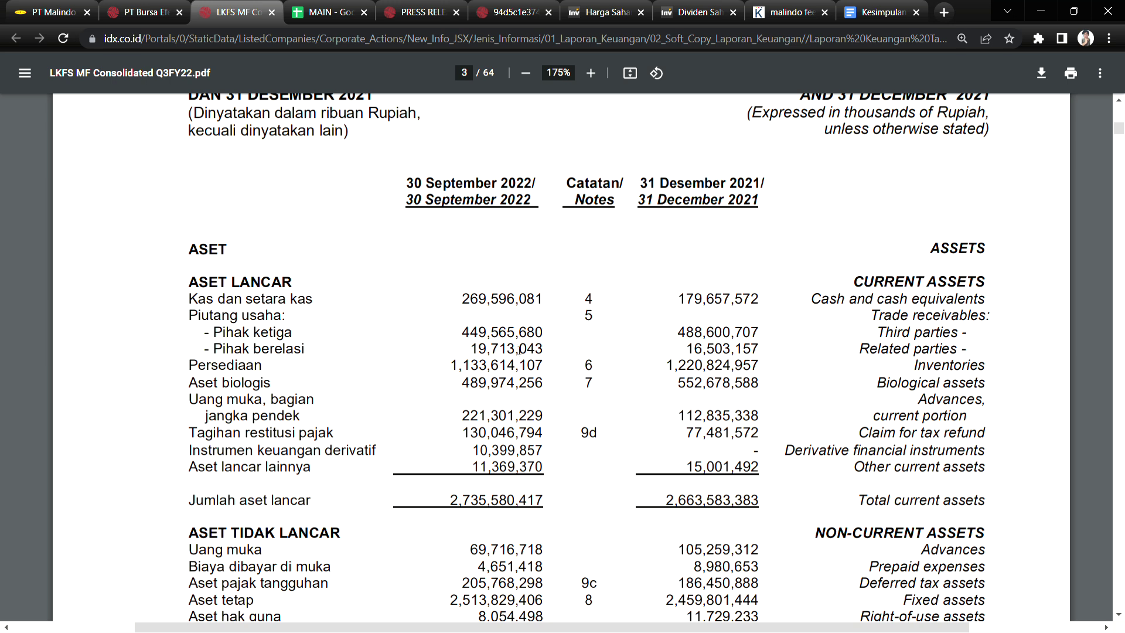
Step: Examine the 30 September 2022 column and the total current assets (Jumlah aset lancar) on the assets statement
left_click_drag(425, 184, 510, 184)
left_click(507, 380)
scroll(507, 380, "down", 1)
scroll(507, 381, "down", 1)
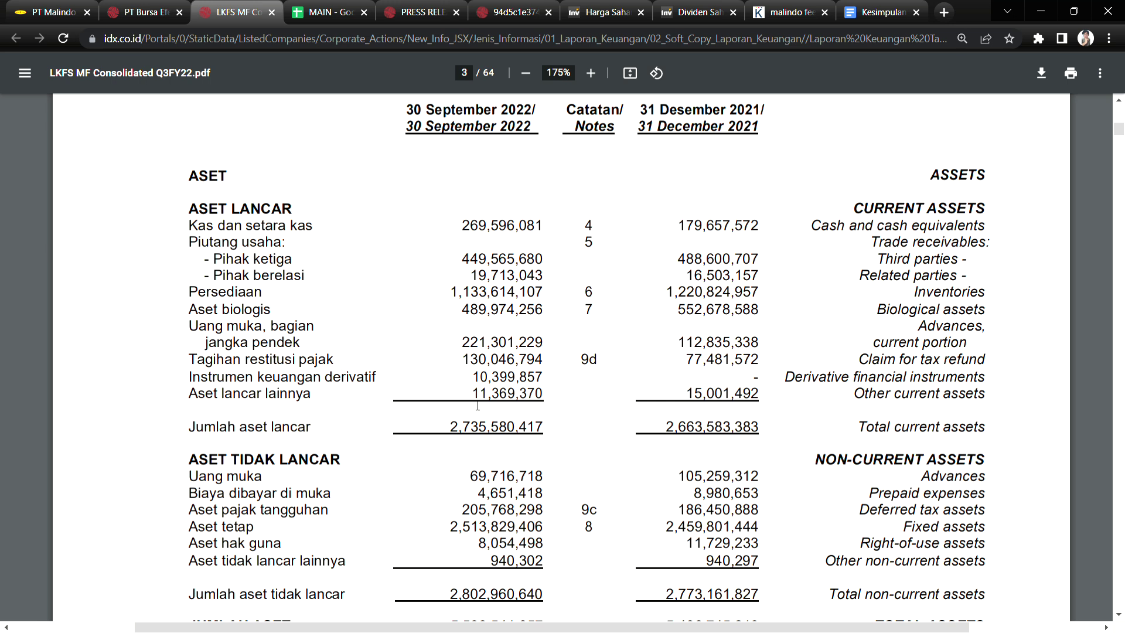
left_click_drag(223, 427, 274, 428)
left_click(450, 421)
Step: Check the currency unit stated in the assets statement's heading, then return to the current assets
scroll(427, 447, "up", 4)
scroll(369, 270, "down", 4)
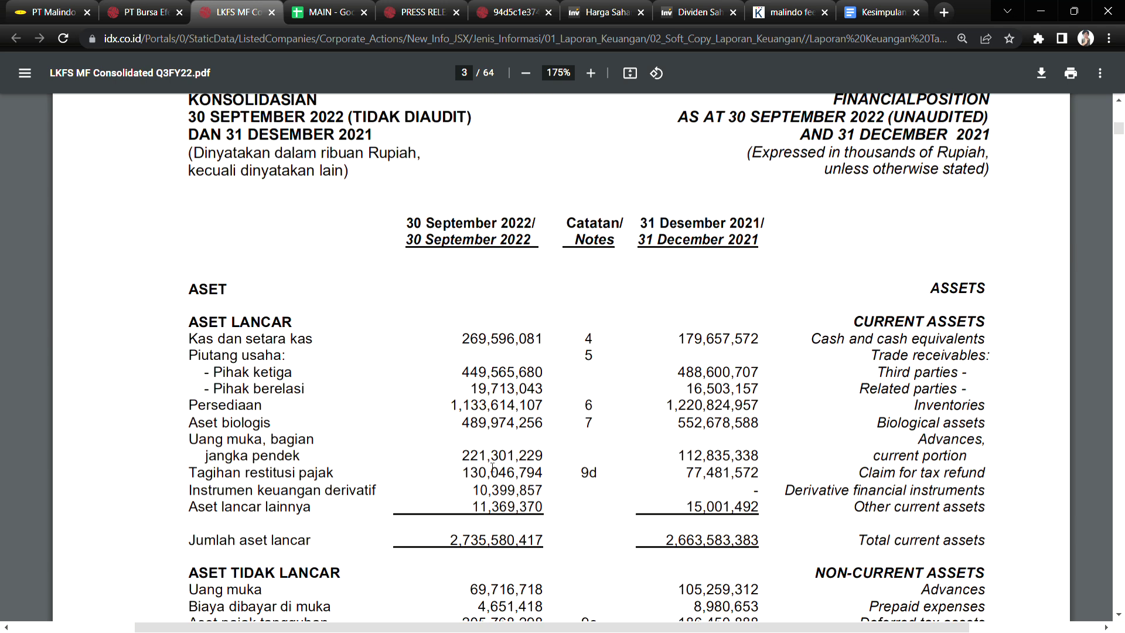
scroll(400, 346, "up", 4)
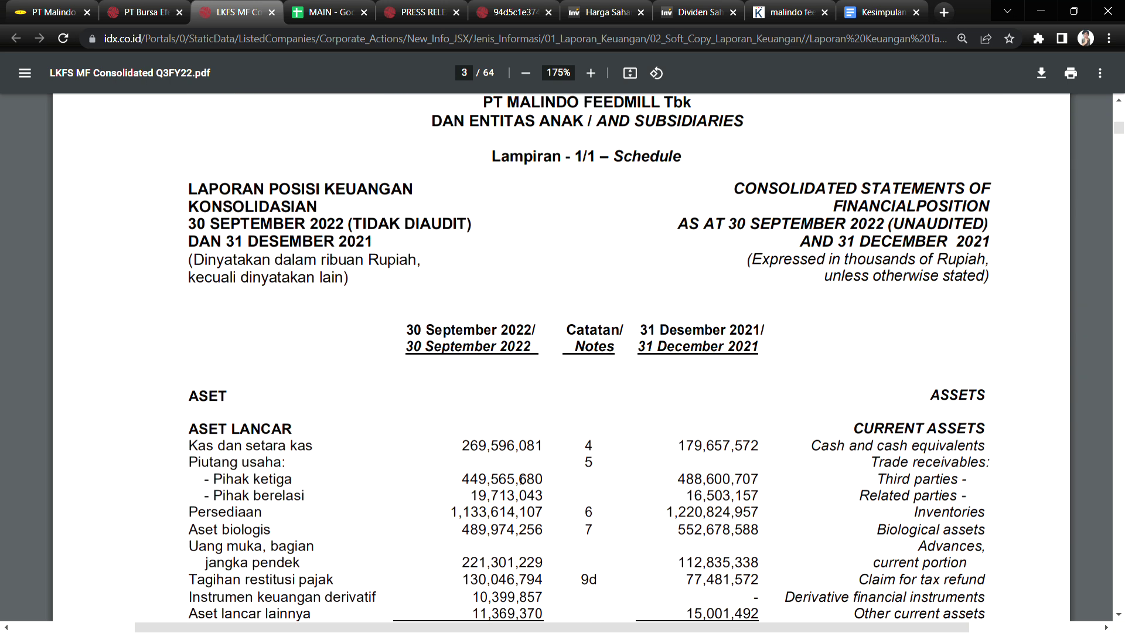
double_click(329, 263)
left_click(330, 264)
scroll(429, 322, "down", 5)
scroll(467, 233, "up", 1)
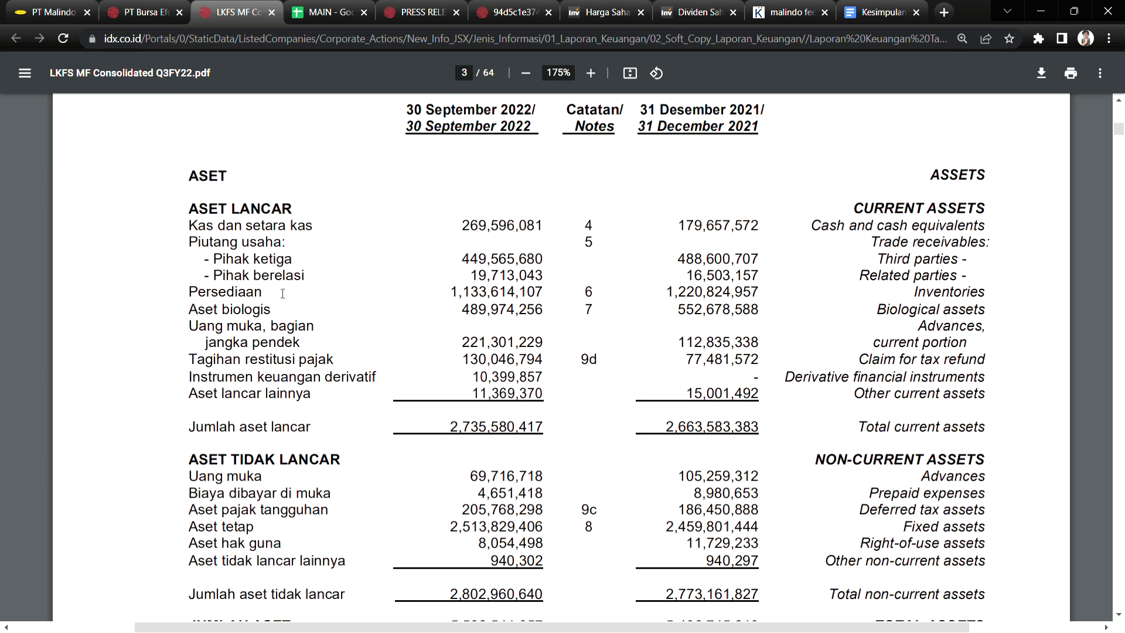
Step: Examine the inventories (Persediaan) and cash and cash equivalents (Kas dan setara kas) for 30 September 2022
left_click_drag(274, 276, 294, 296)
left_click(470, 292)
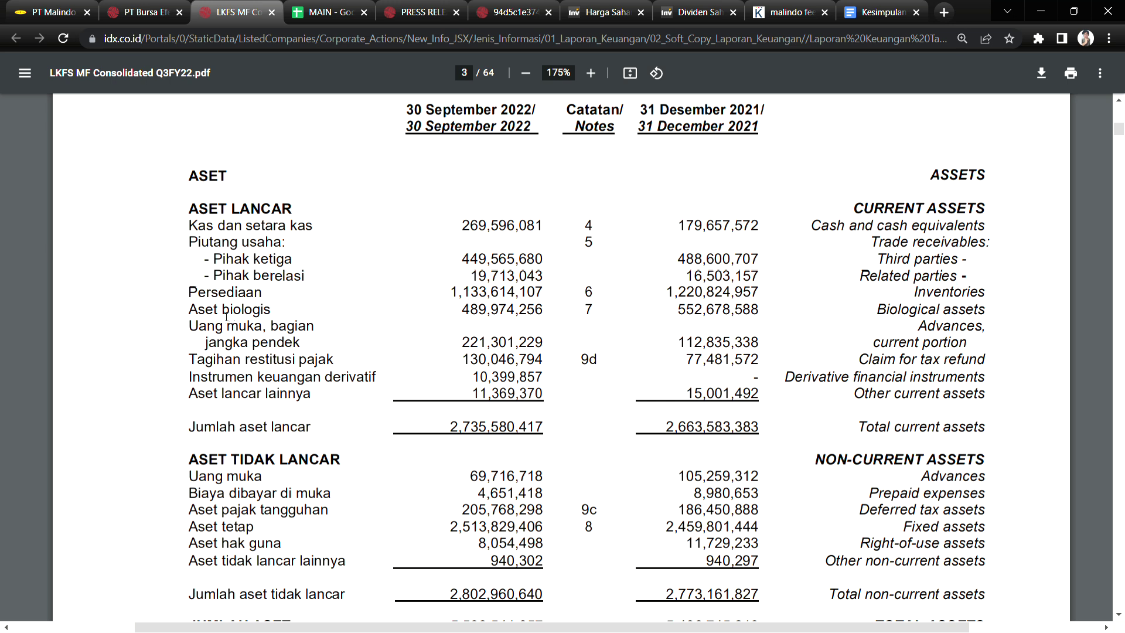
left_click_drag(240, 242, 313, 230)
left_click(270, 233)
left_click_drag(462, 230, 494, 235)
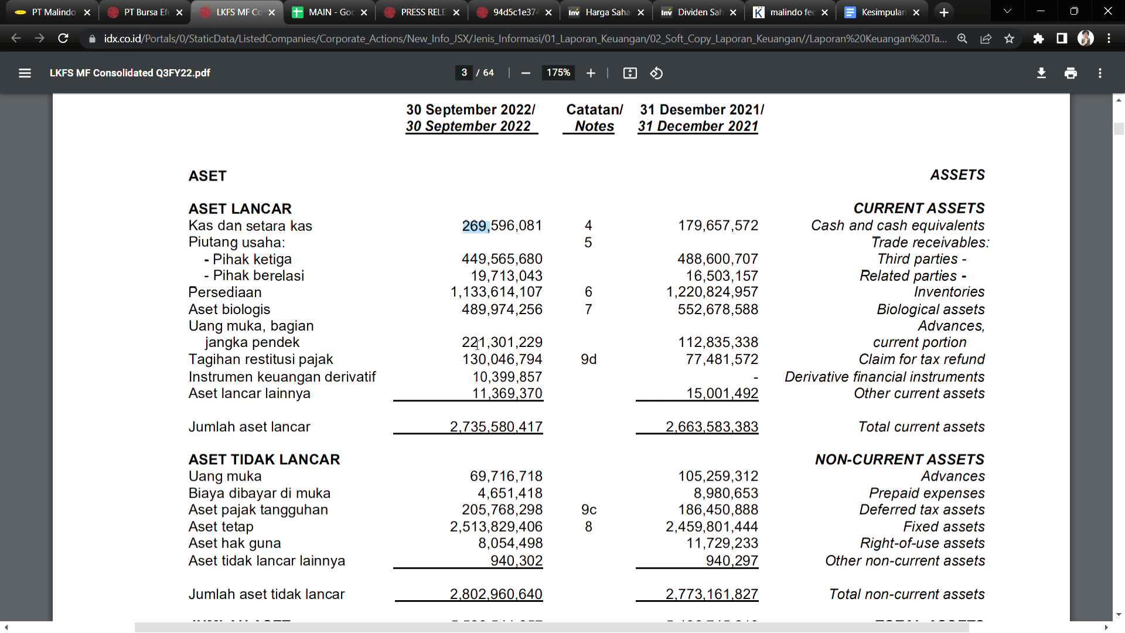
left_click(489, 230)
Step: Find the inventories breakdown in note 6 (Persediaan) on page 34 of the report
scroll(1008, 264, "down", 8)
scroll(1007, 263, "down", 5)
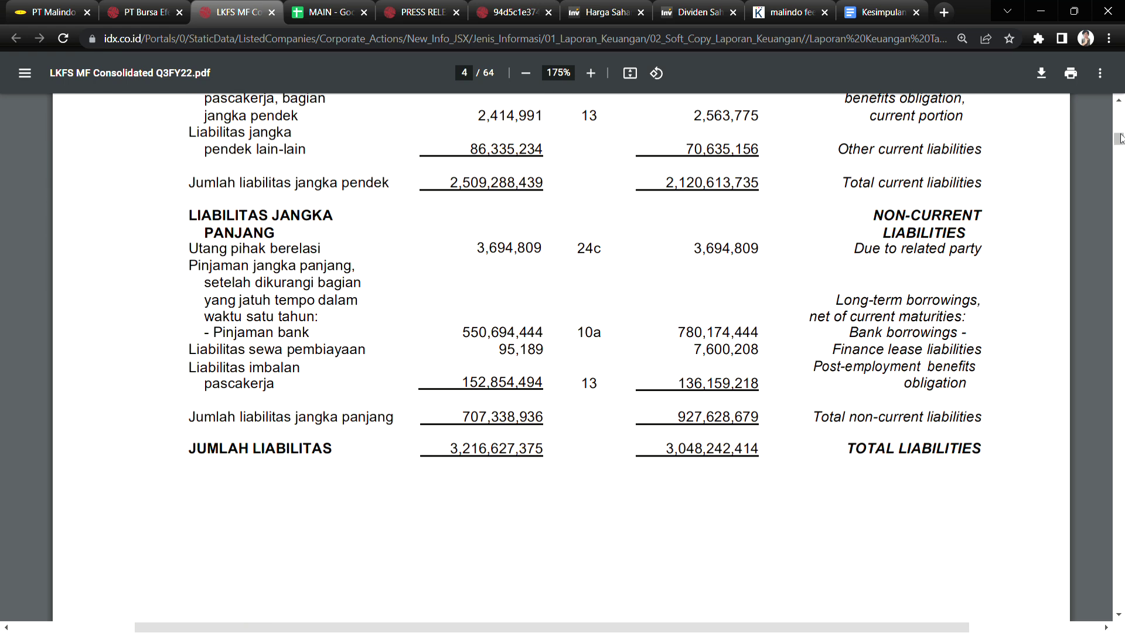
left_click_drag(1120, 138, 1120, 370)
scroll(724, 320, "up", 20)
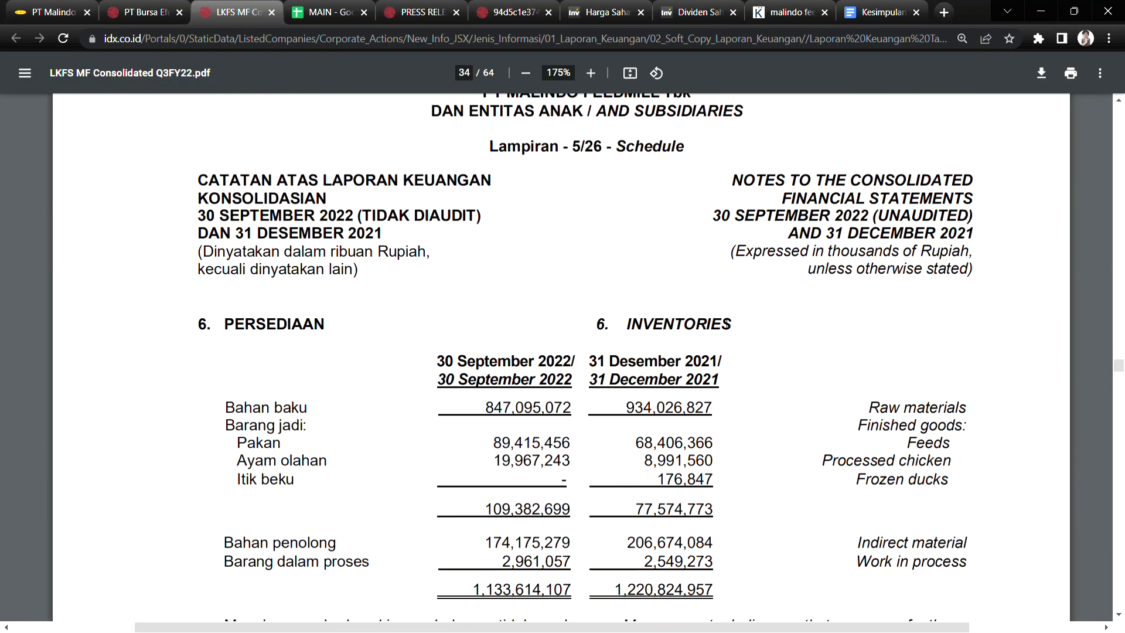
scroll(723, 320, "down", 12)
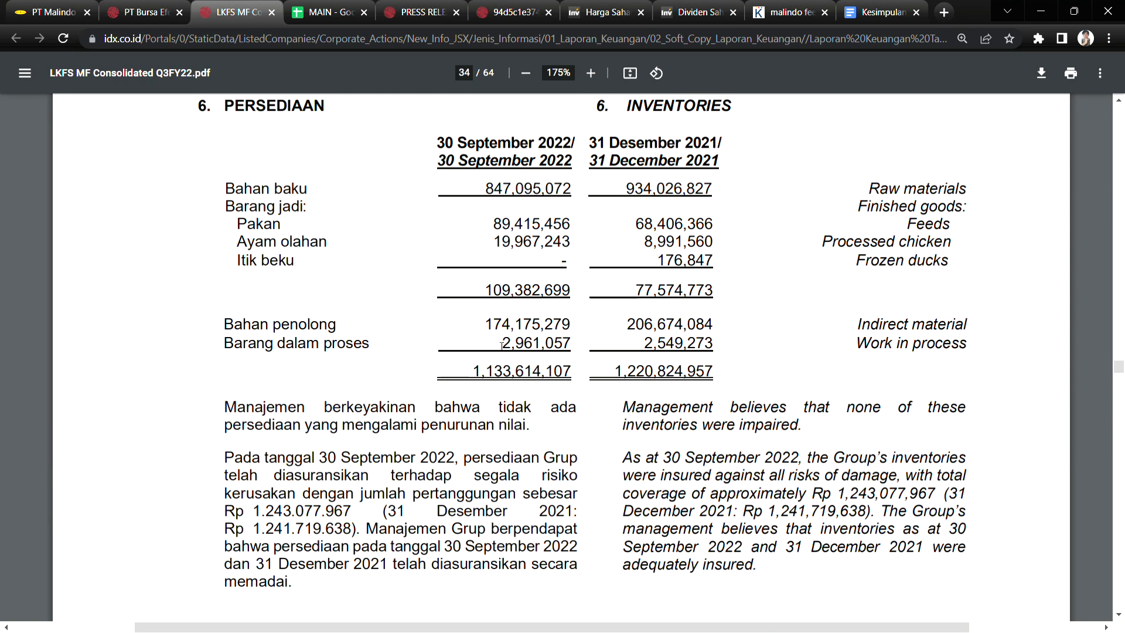
scroll(503, 343, "up", 1)
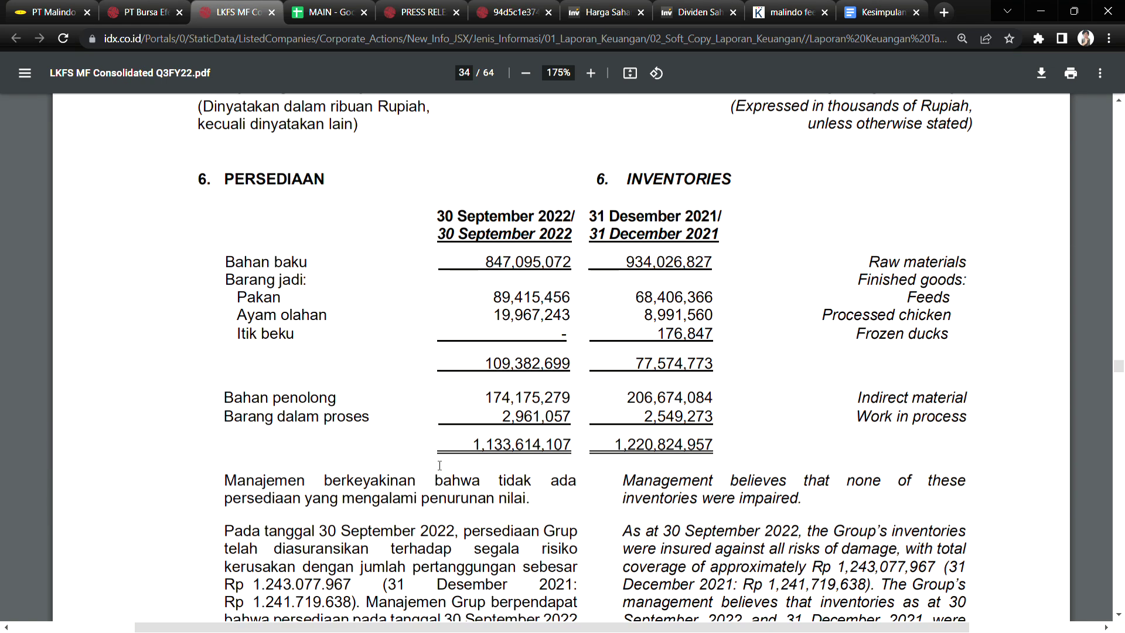
Step: Examine the raw materials, finished goods and work in process amounts in note 6
left_click_drag(227, 262, 514, 262)
left_click(515, 260)
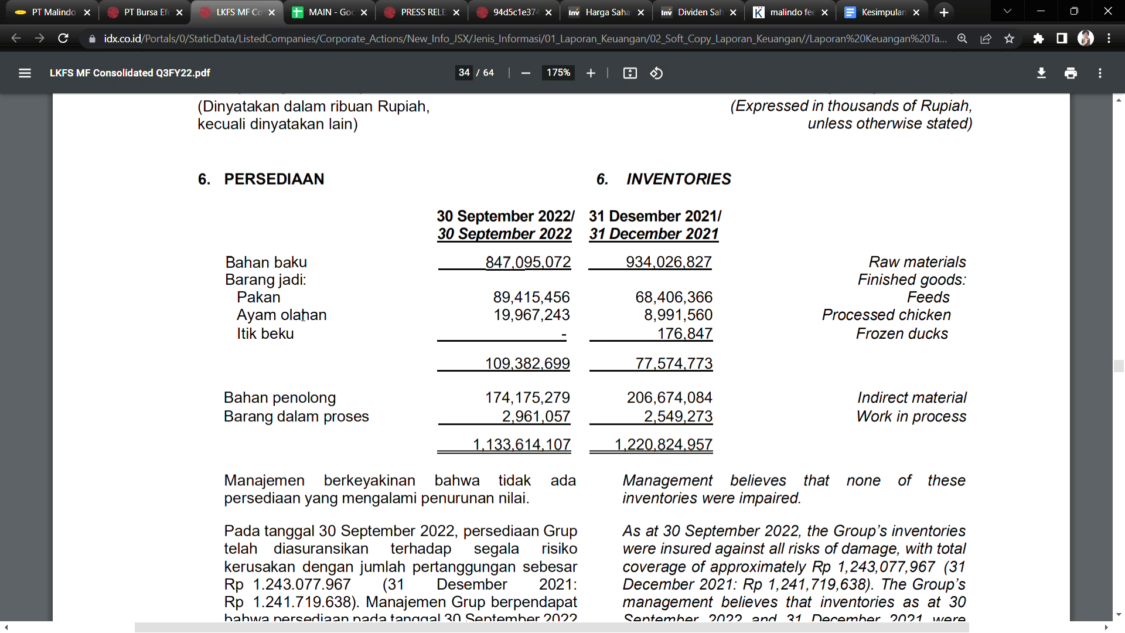
left_click_drag(486, 363, 515, 368)
left_click(516, 368)
left_click_drag(278, 416, 366, 426)
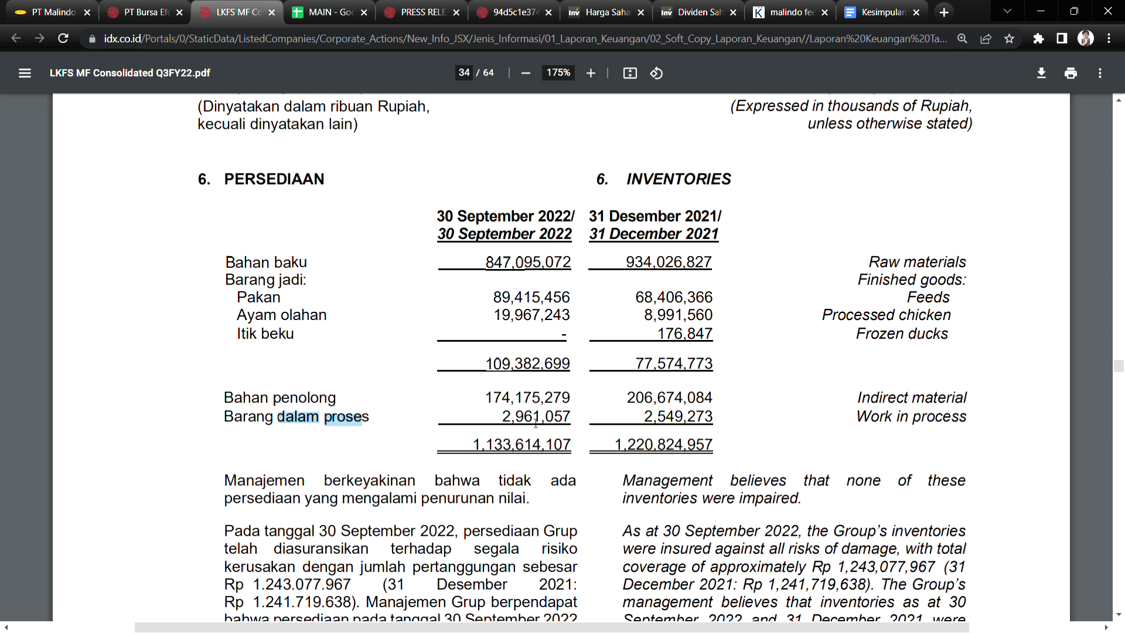
left_click(504, 382)
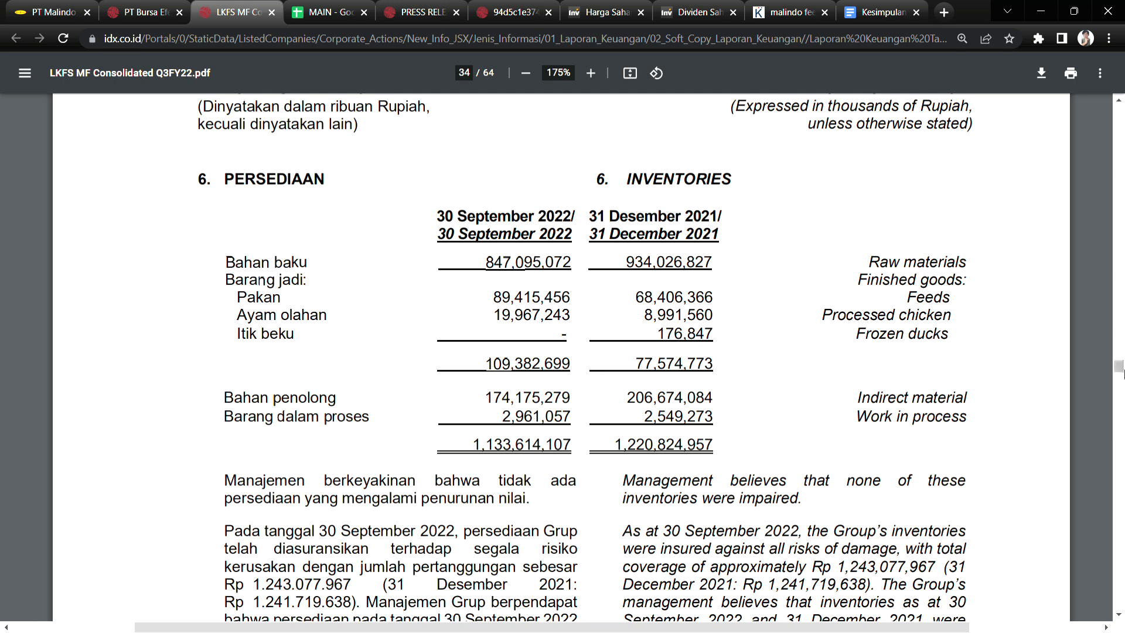
Step: Go back to the beginning of the report and find the liabilities statement on page 4
left_click_drag(1118, 368, 1118, 99)
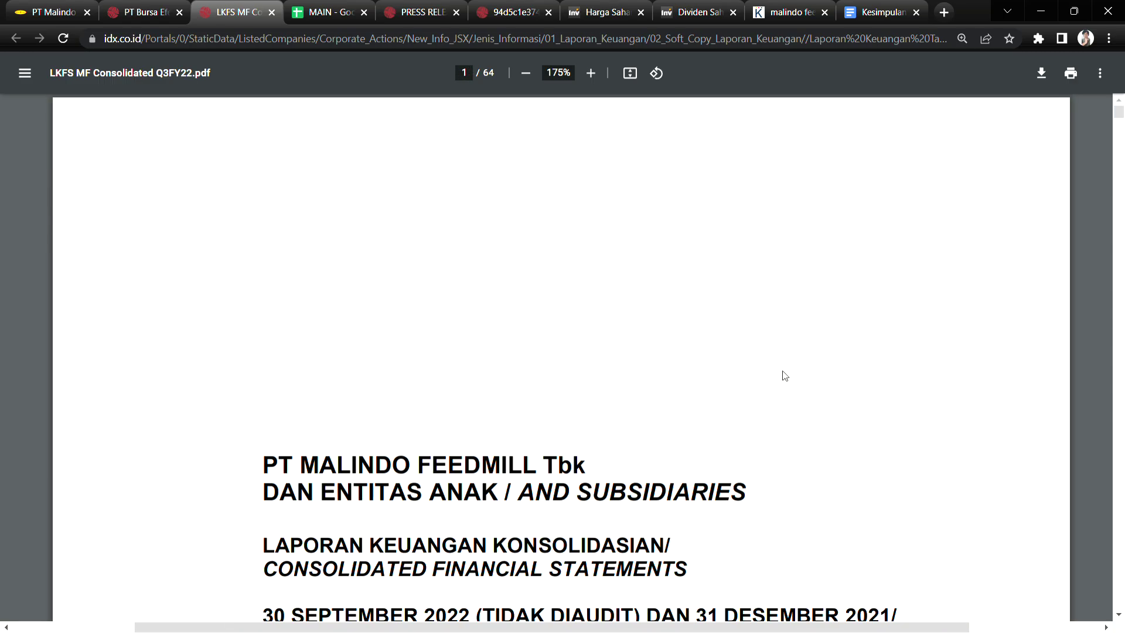
scroll(785, 398, "down", 20)
scroll(795, 419, "down", 20)
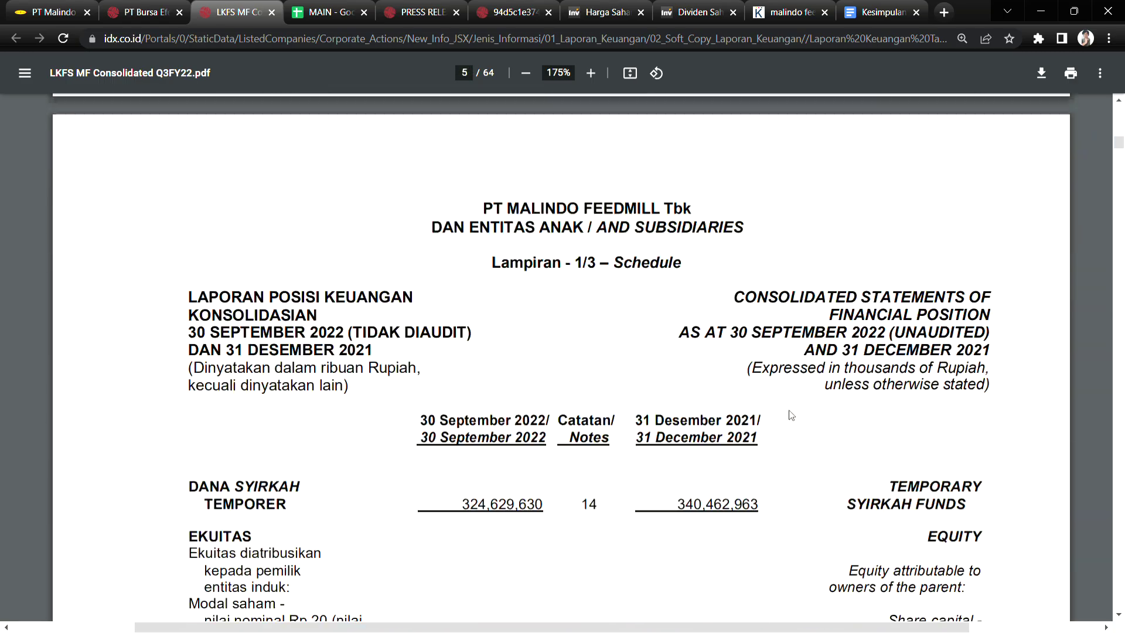
scroll(795, 420, "up", 15)
scroll(795, 429, "down", 2)
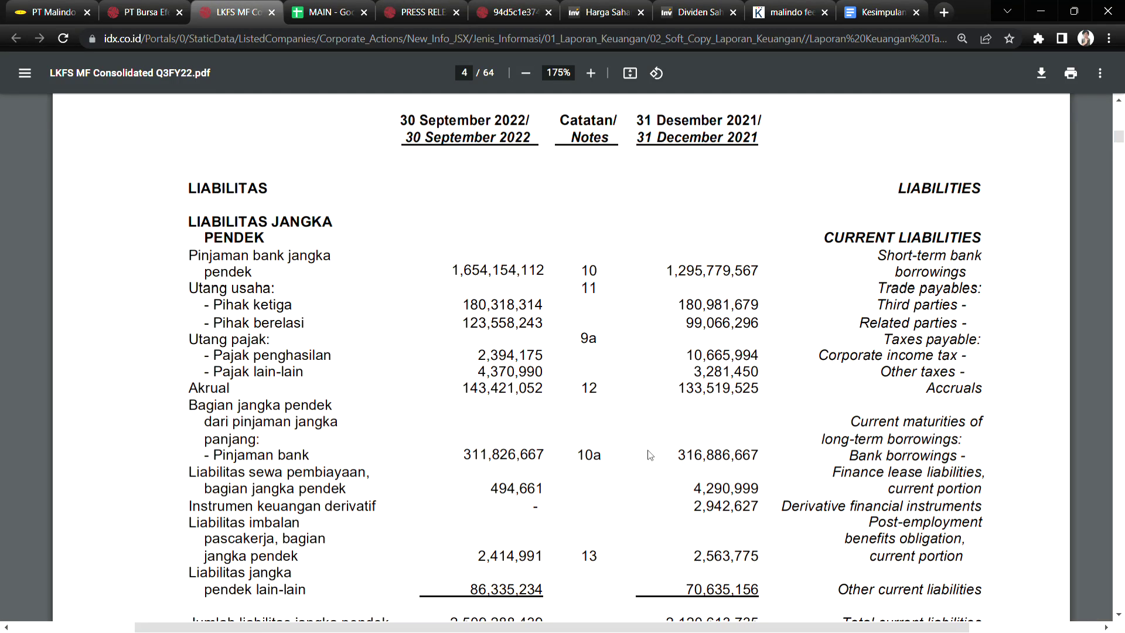
scroll(651, 454, "down", 2)
Step: Compare the assets, liabilities and equity statements on pages 3 to 5
scroll(668, 469, "up", 15)
scroll(677, 477, "up", 7)
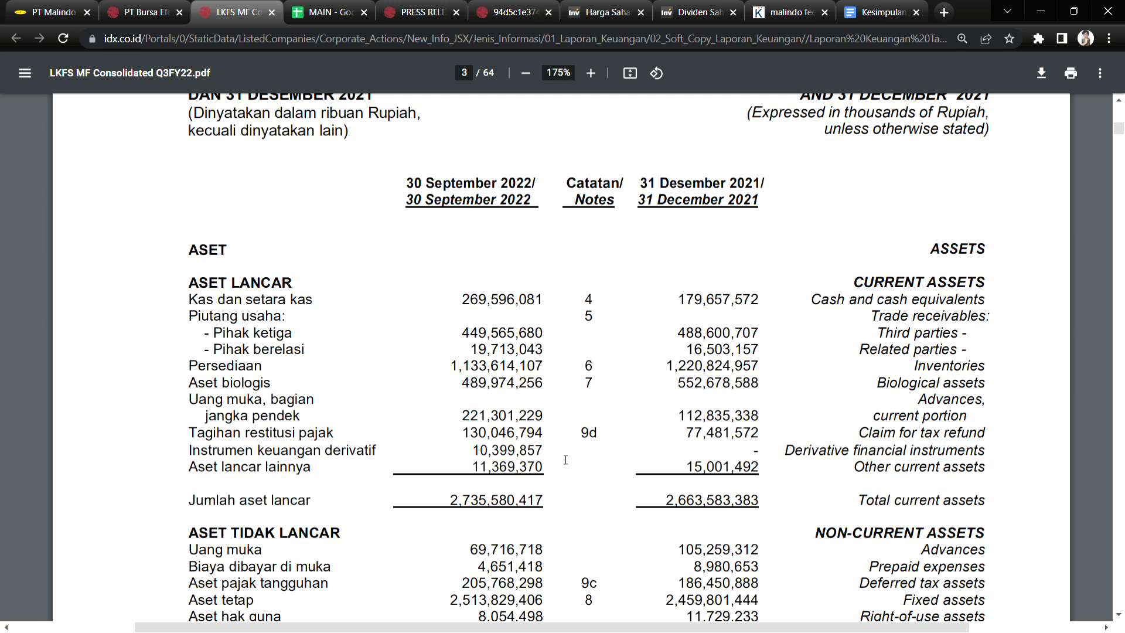
scroll(572, 464, "down", 20)
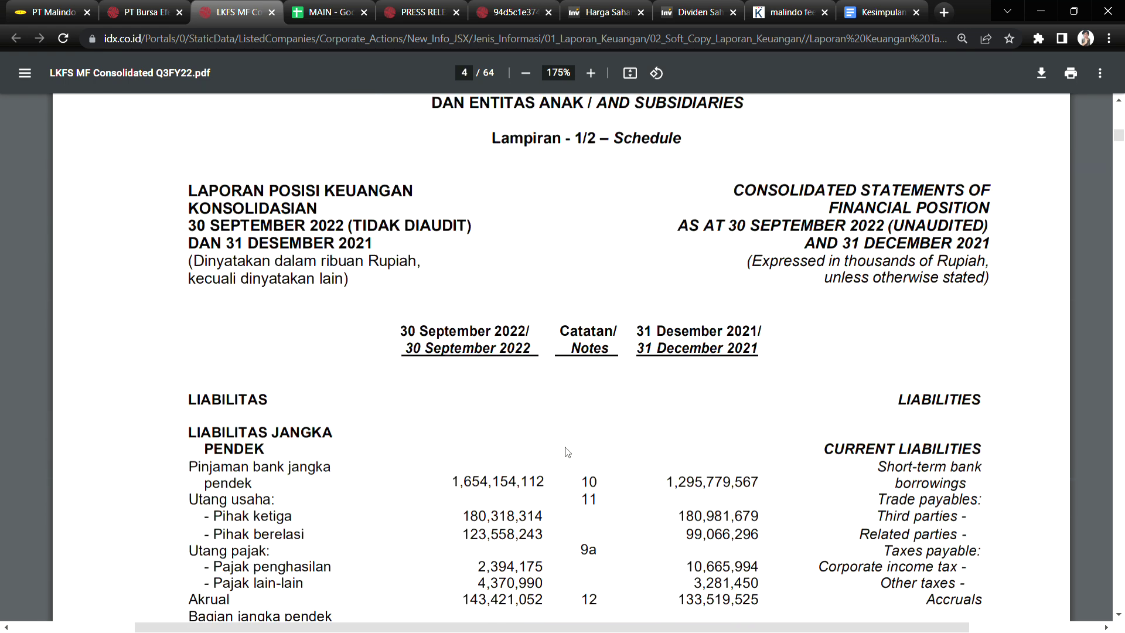
scroll(568, 440, "up", 12)
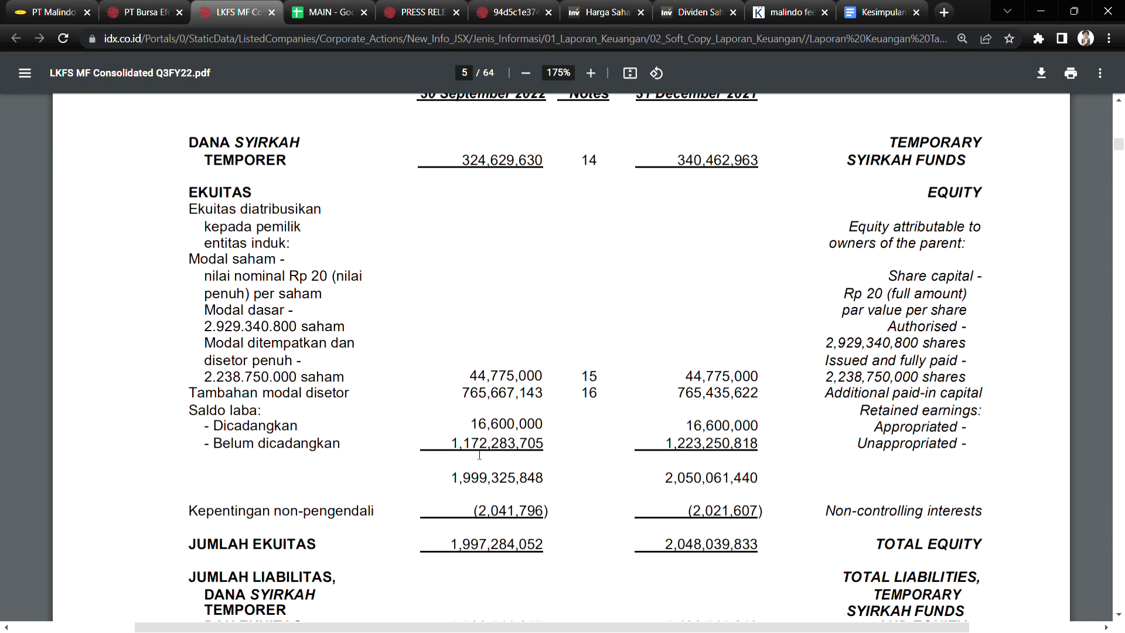
scroll(446, 473, "up", 20)
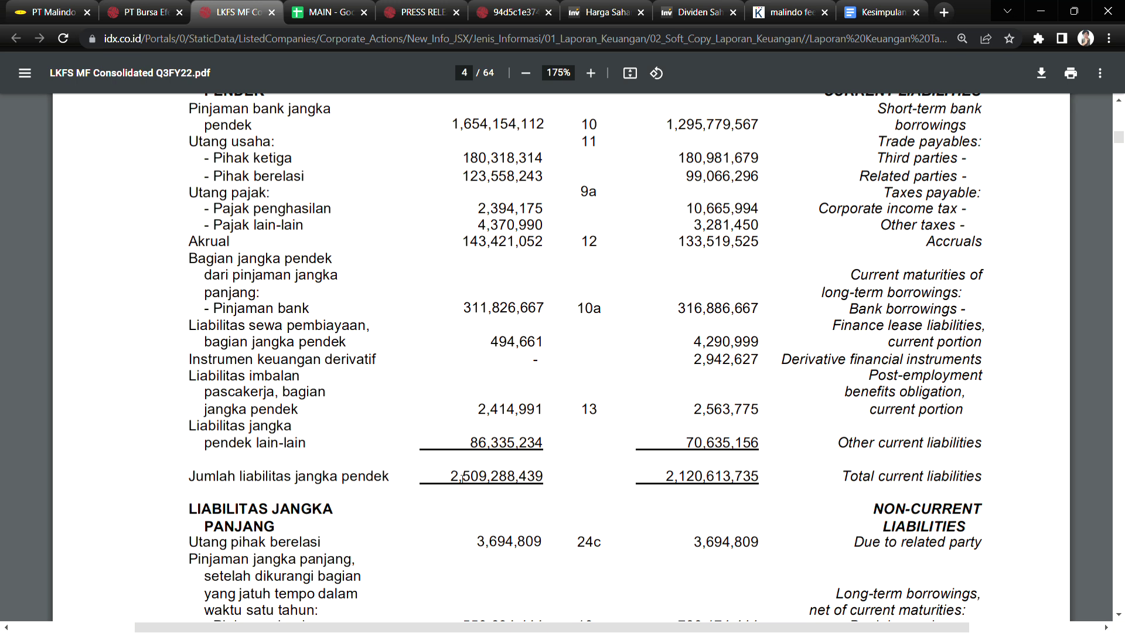
scroll(460, 477, "up", 2)
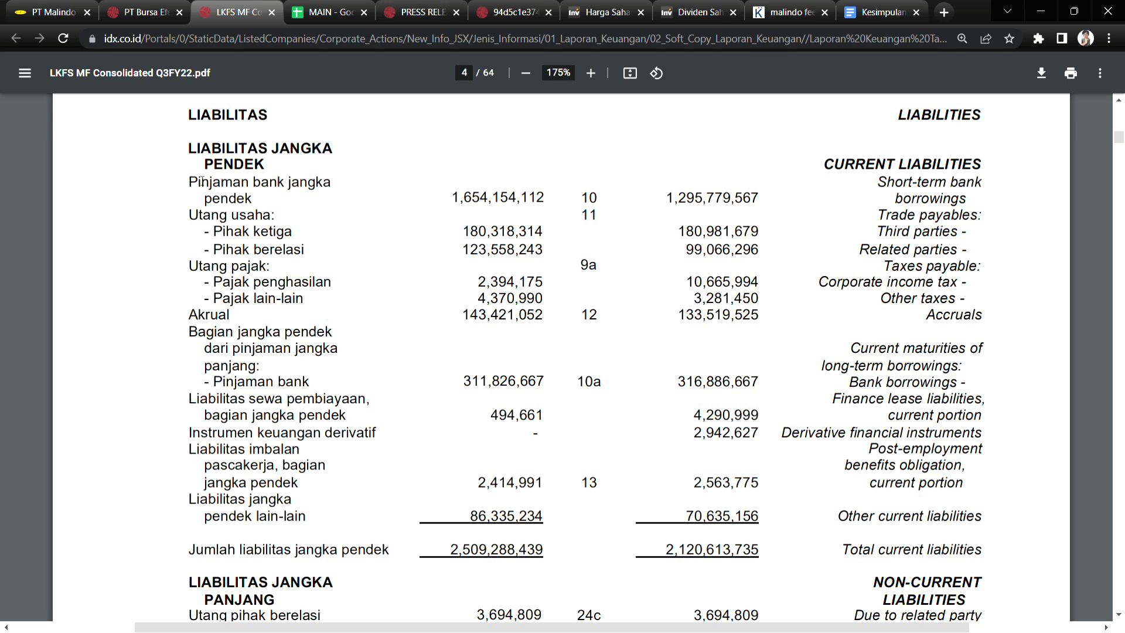
Step: Examine the short-term bank borrowings (Pinjaman bank jangka pendek) under the current liabilities on page 4
left_click_drag(201, 180, 324, 186)
left_click(266, 194)
left_click(322, 185)
scroll(510, 281, "up", 2)
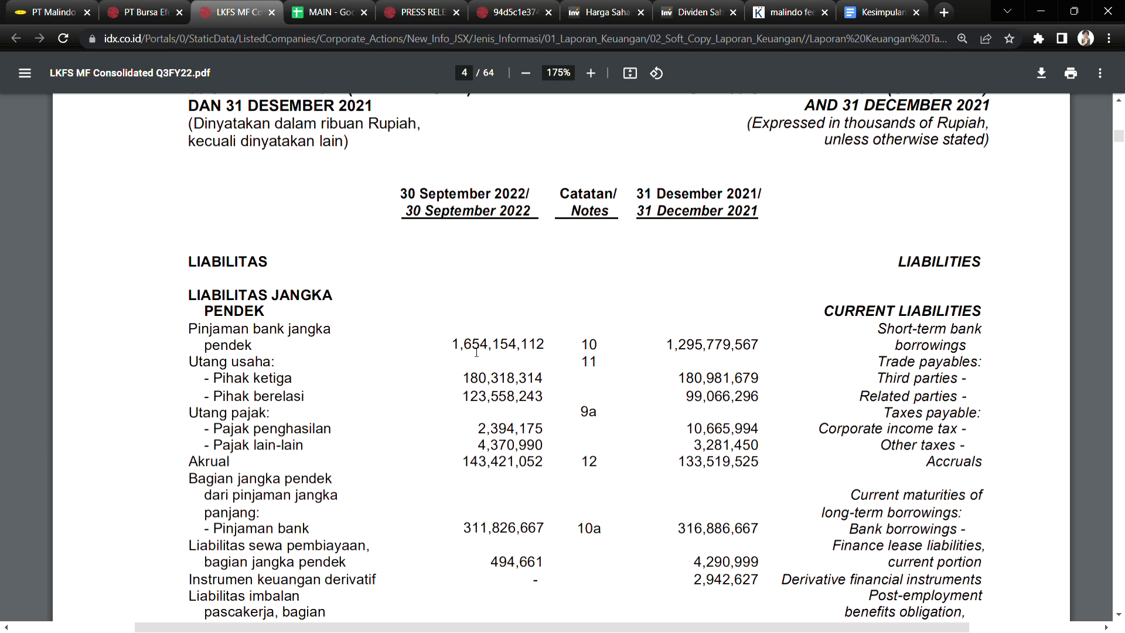
scroll(506, 169, "down", 3)
double_click(467, 124)
Step: Compare the cash, inventories and biological assets on page 3 with the current liabilities on page 4
scroll(489, 306, "up", 15)
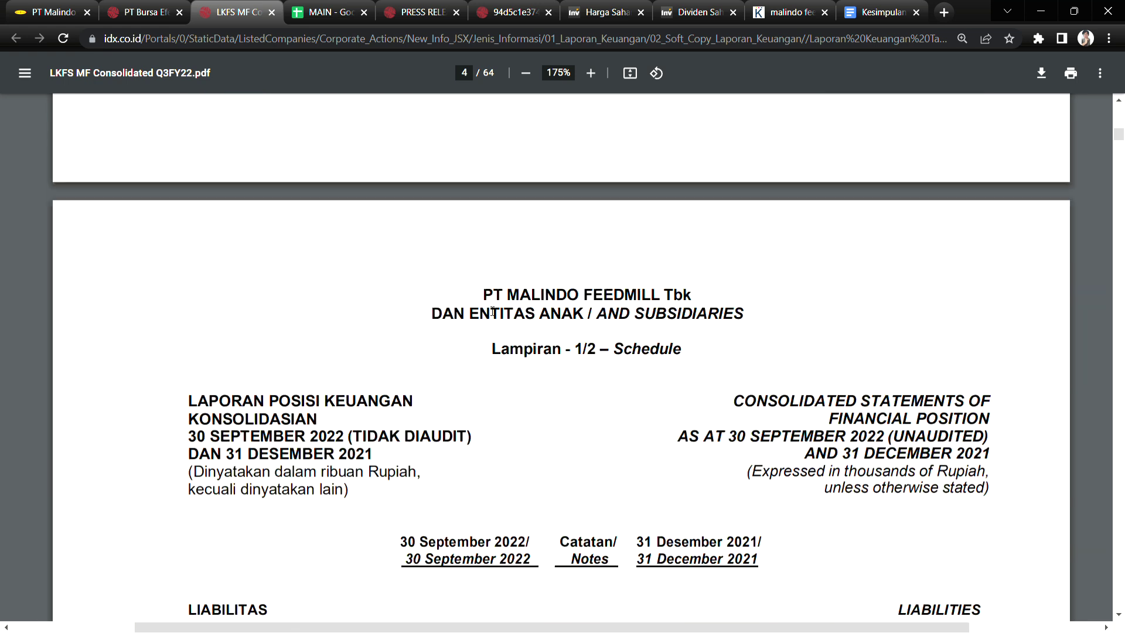
scroll(490, 305, "up", 6)
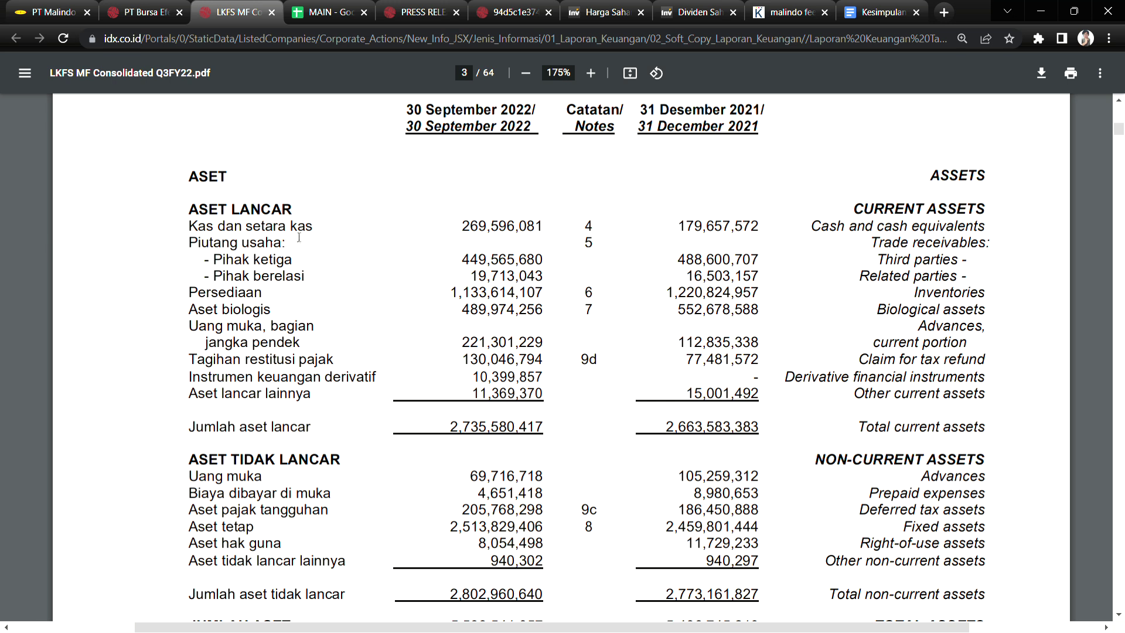
double_click(483, 300)
left_click_drag(188, 310, 391, 322)
left_click_drag(462, 310, 541, 308)
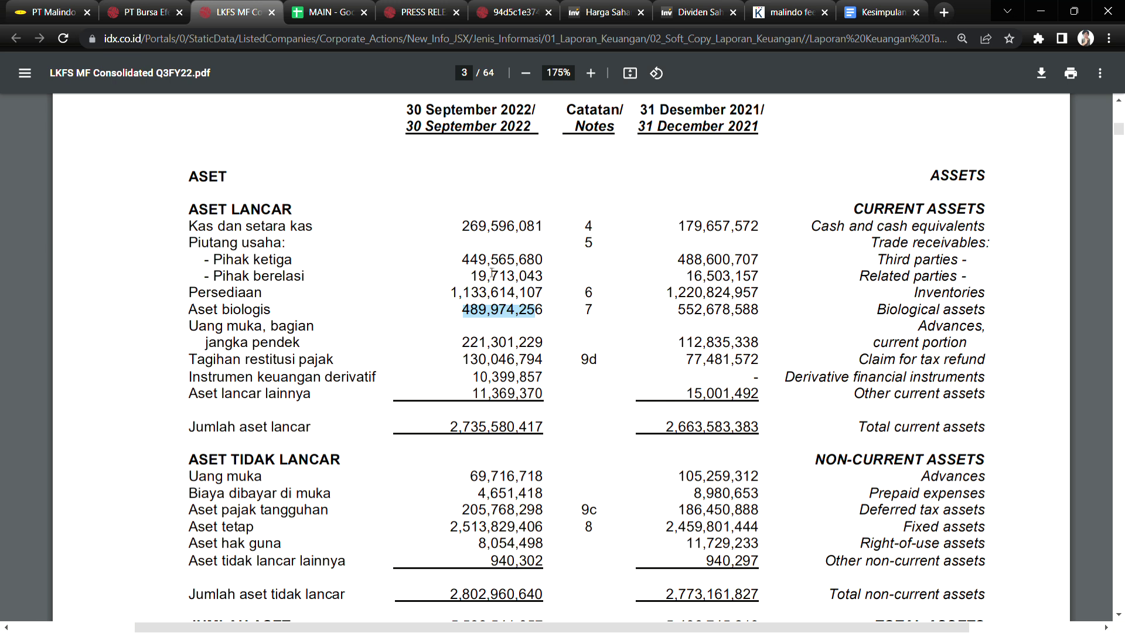
left_click_drag(486, 228, 499, 303)
scroll(492, 410, "down", 20)
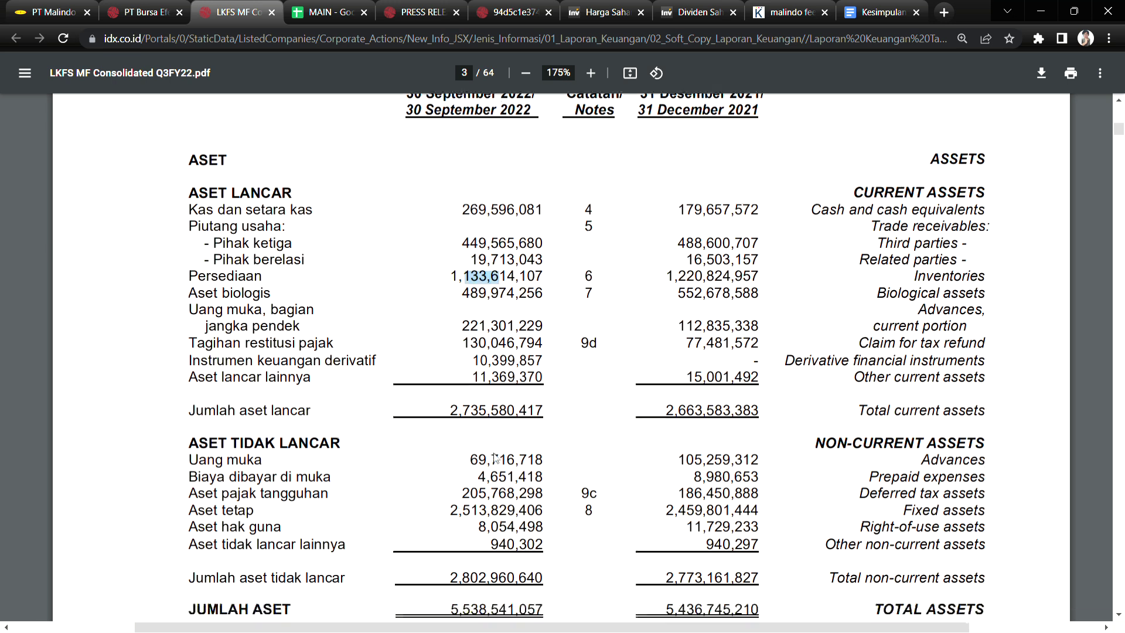
scroll(496, 458, "down", 1)
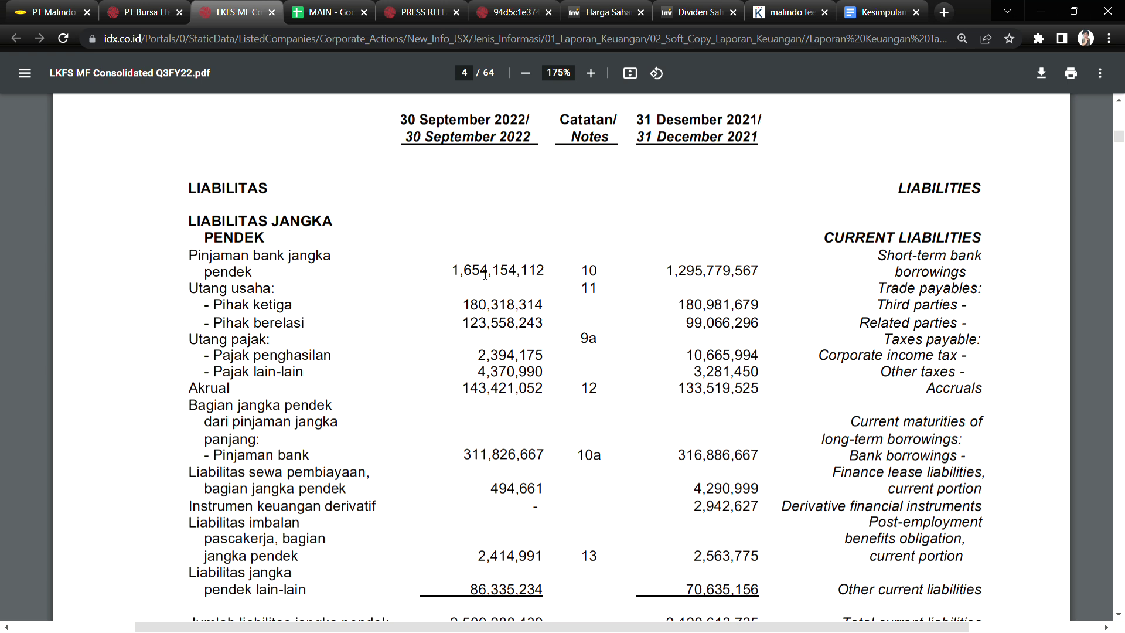
Step: Compare the total current assets on page 3 with the total current liabilities on page 4
scroll(485, 275, "down", 5)
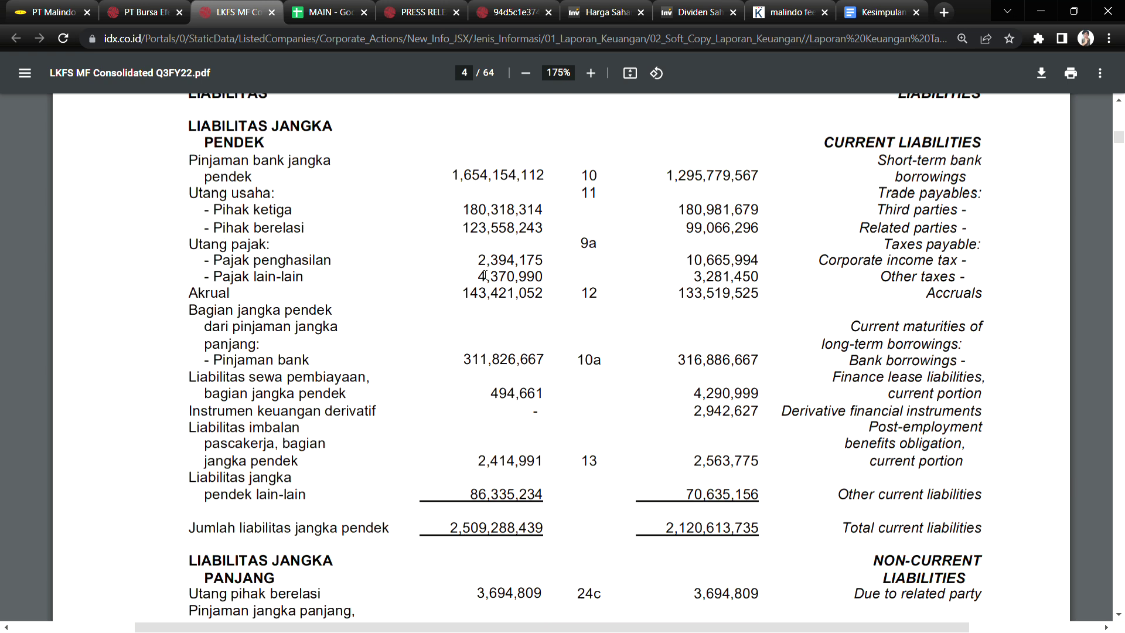
scroll(506, 448, "up", 4)
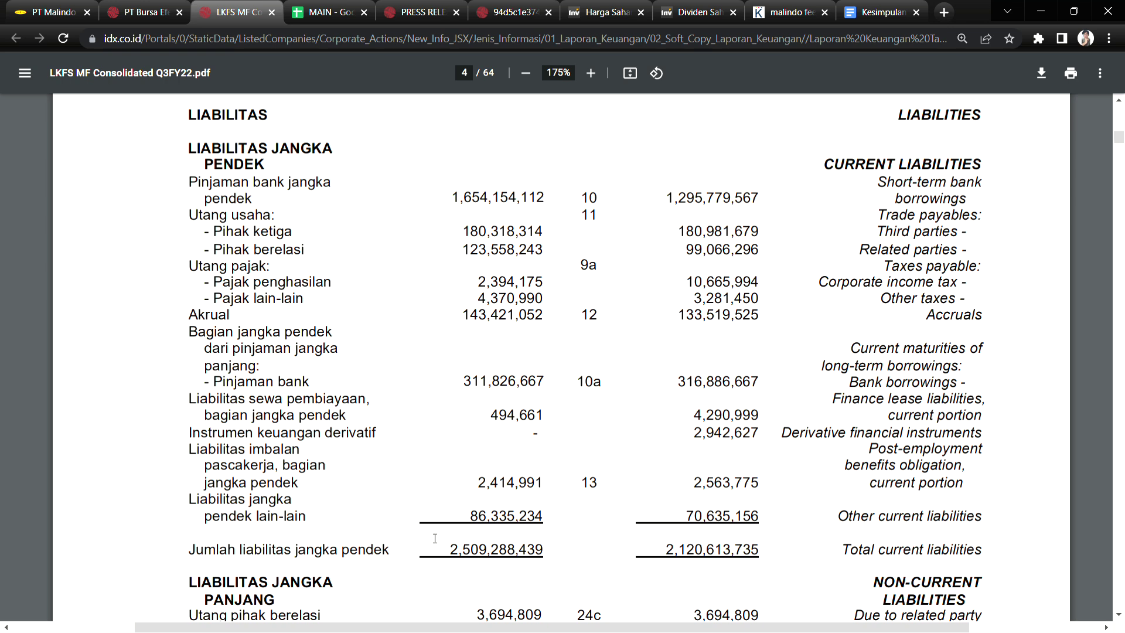
scroll(477, 515, "up", 3)
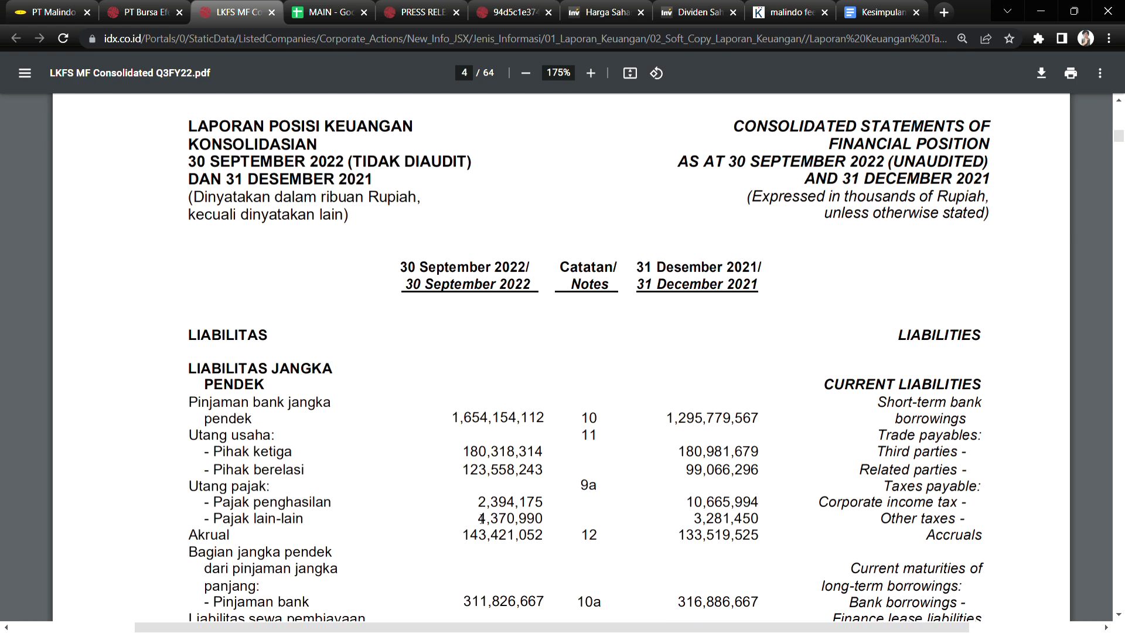
scroll(482, 518, "up", 15)
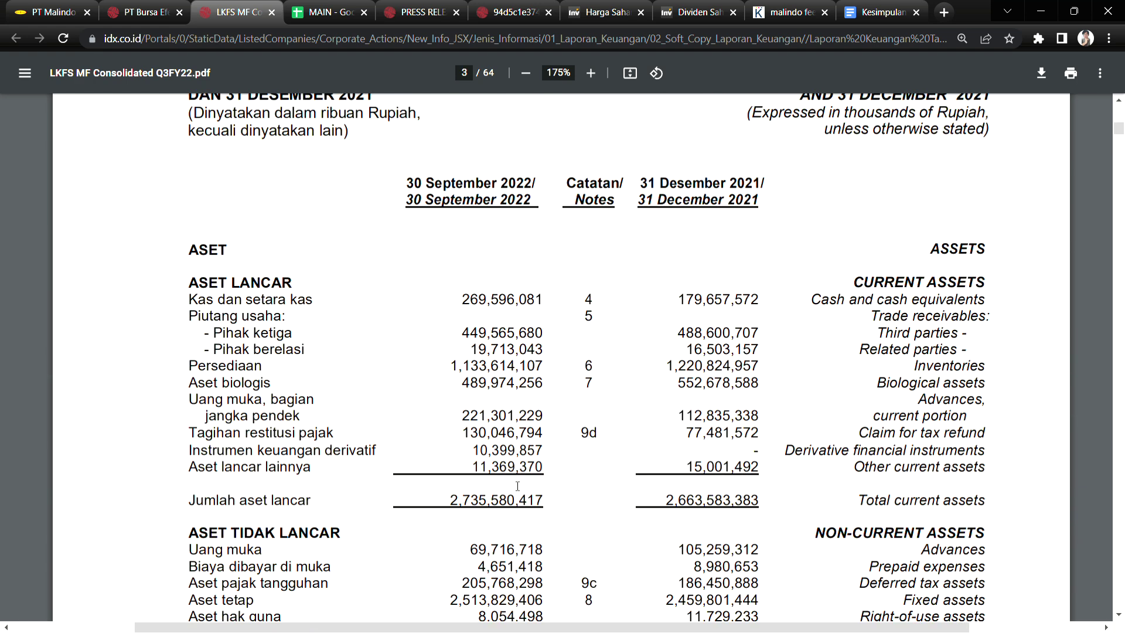
left_click_drag(489, 468, 543, 468)
scroll(518, 554, "down", 15)
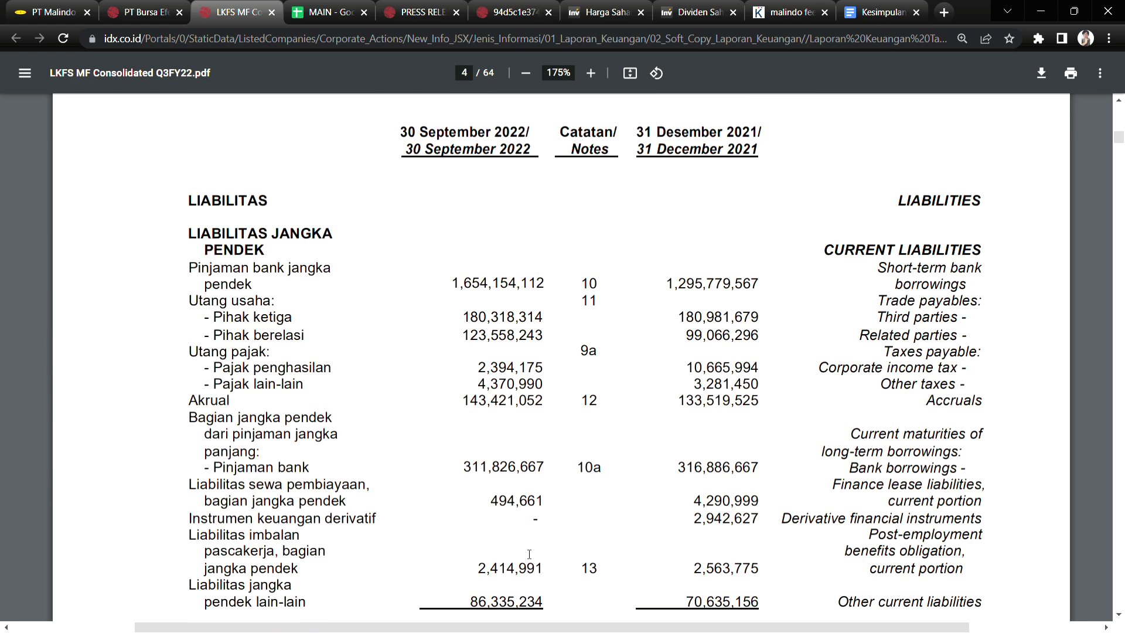
scroll(529, 554, "down", 4)
left_click_drag(451, 403, 493, 428)
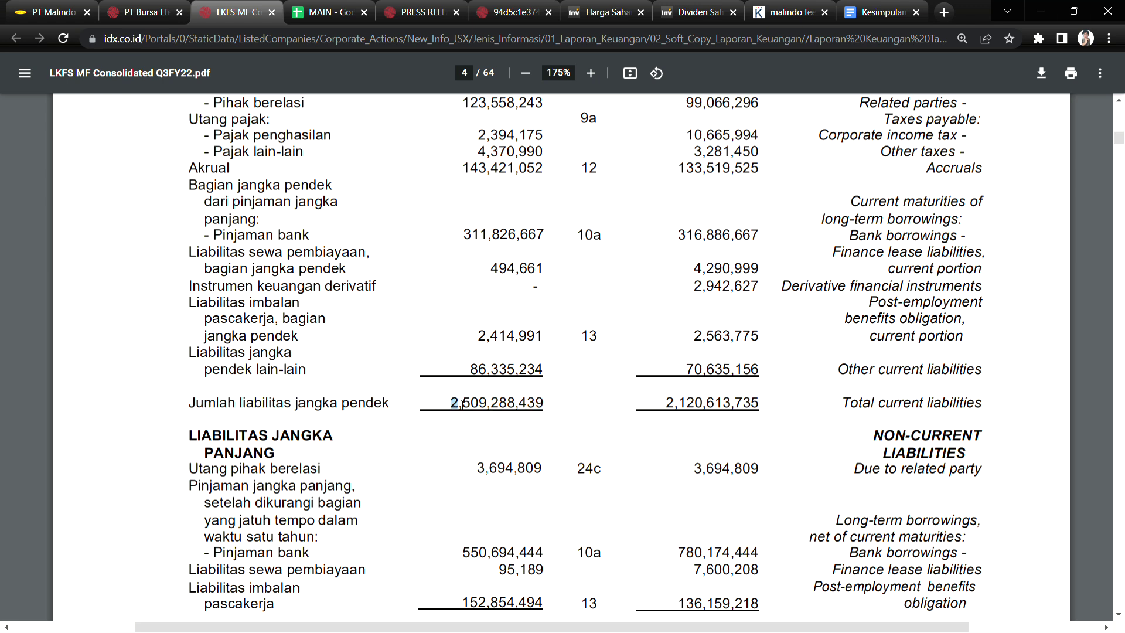
Step: Compare the inventories on page 3 with the short-term bank borrowings and third-party trade payables on page 4
scroll(474, 440, "up", 20)
scroll(475, 457, "down", 10)
scroll(491, 434, "up", 6)
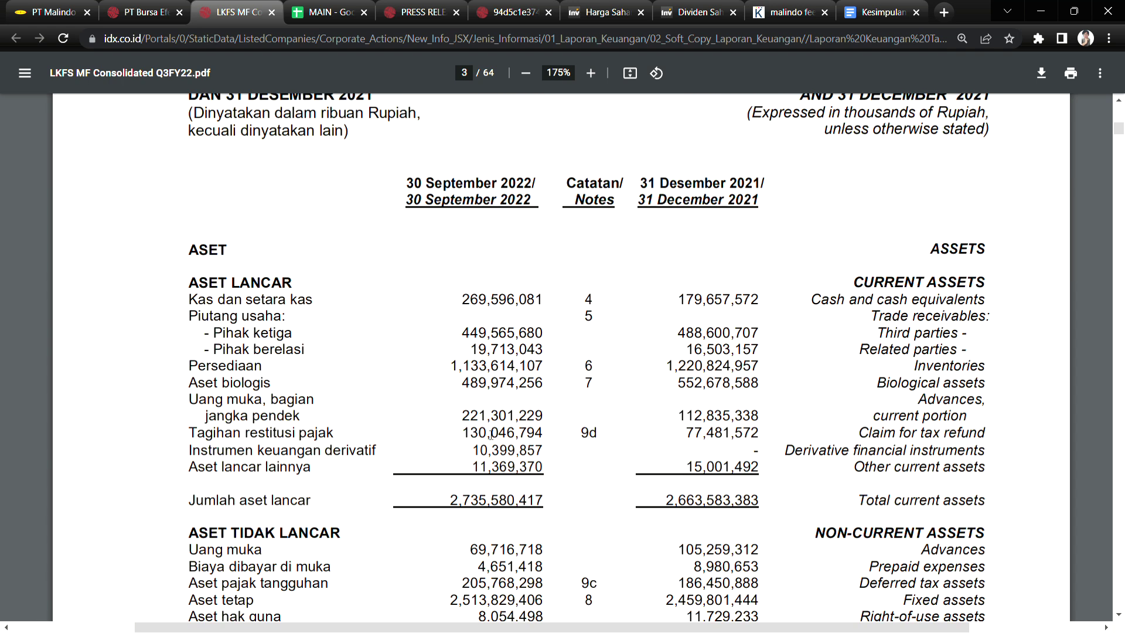
left_click_drag(455, 370, 491, 375)
scroll(504, 410, "down", 14)
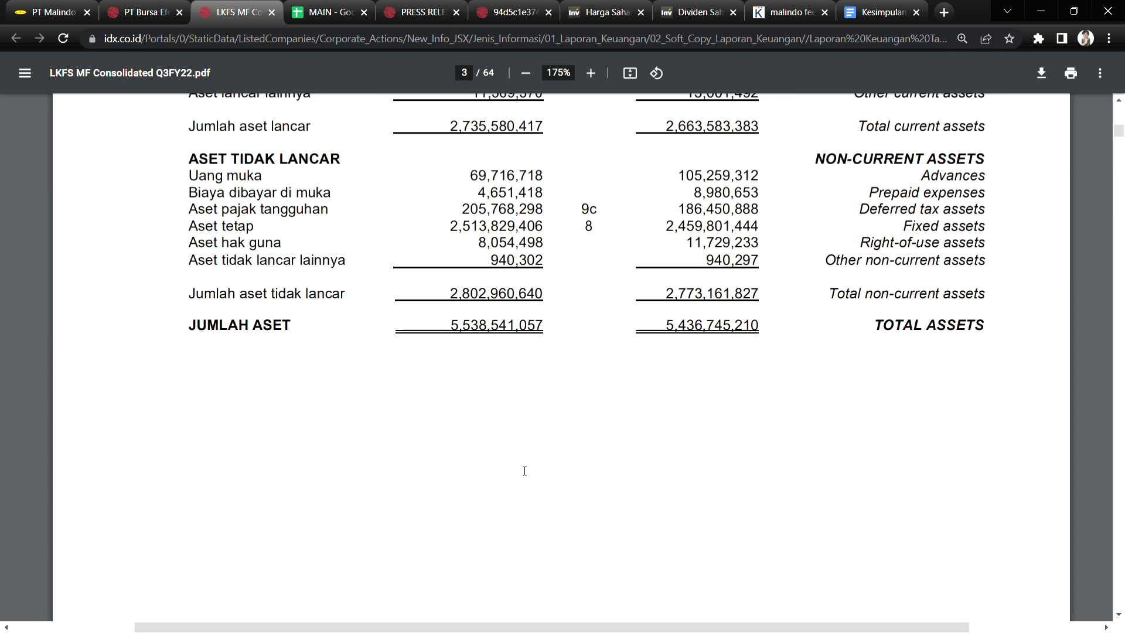
scroll(524, 471, "down", 12)
scroll(495, 294, "up", 4)
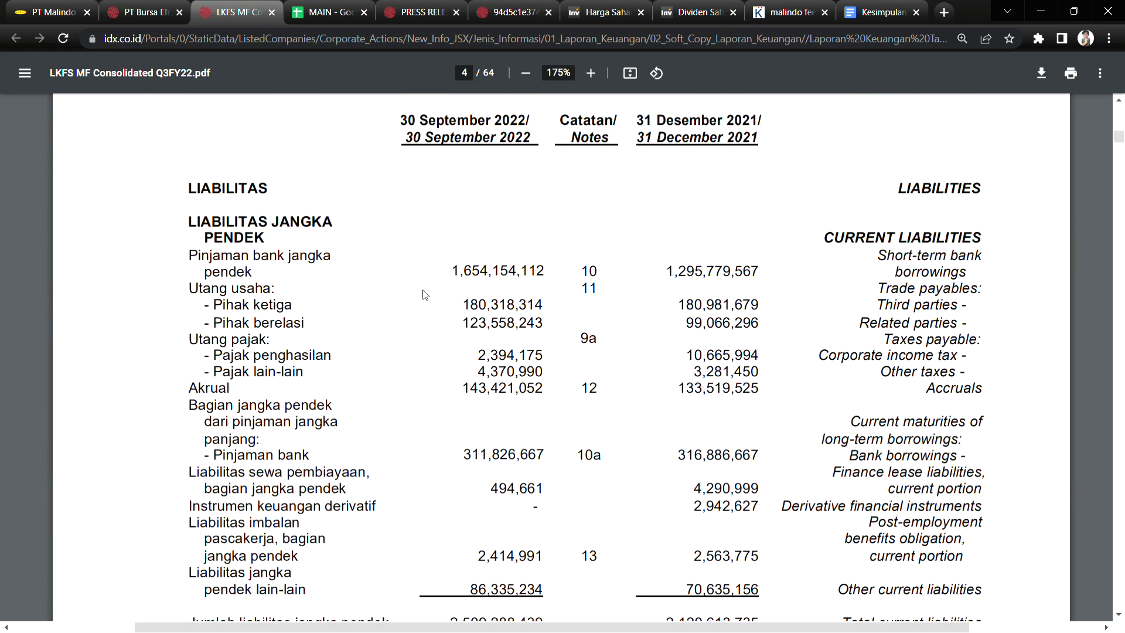
left_click_drag(499, 305, 475, 304)
left_click_drag(277, 254, 332, 258)
left_click(474, 268)
Step: Examine the non-current liabilities on page 4, including the long-term bank borrowings, and the total liabilities
scroll(475, 329, "down", 6)
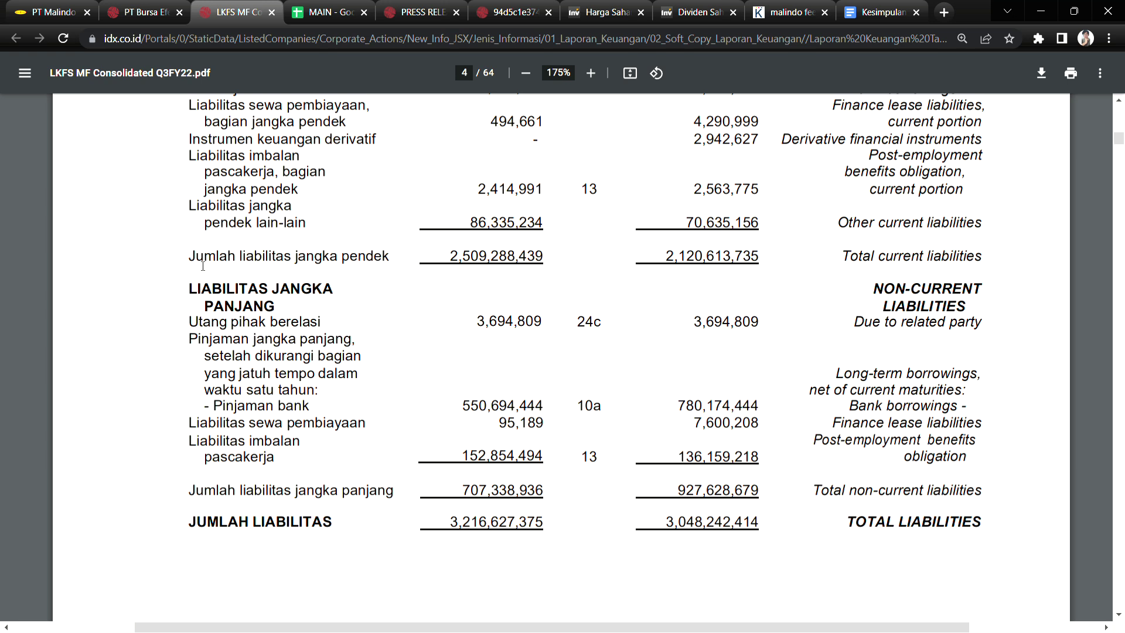
left_click_drag(232, 294, 258, 296)
left_click_drag(260, 395, 247, 392)
left_click_drag(463, 406, 486, 408)
double_click(287, 526)
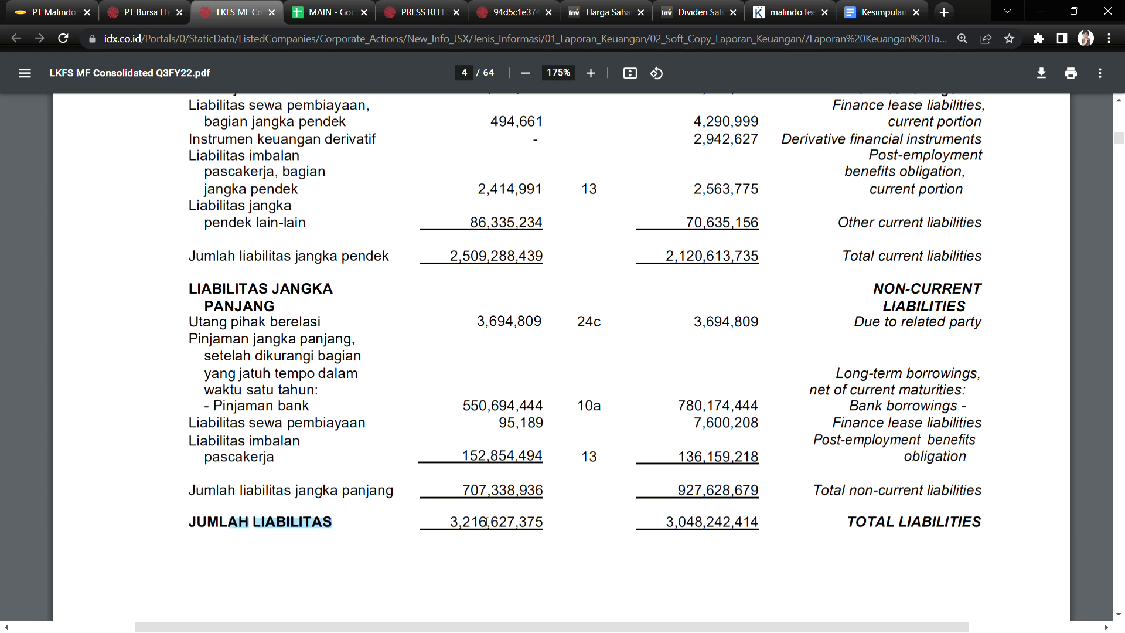
left_click(462, 534)
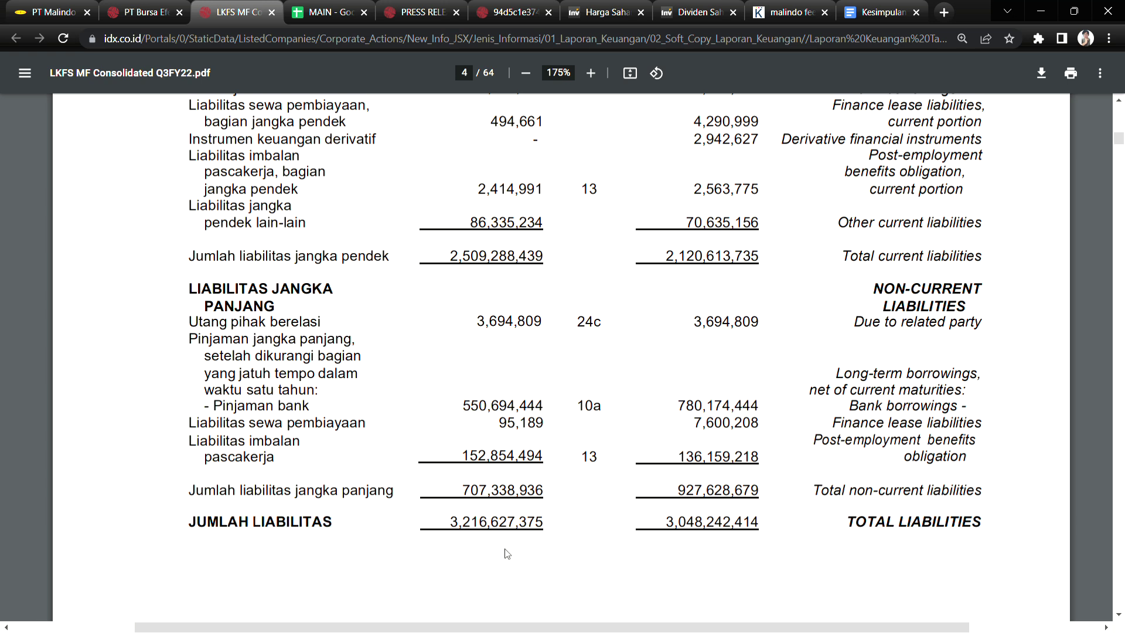
Step: Return to the current assets on page 3 and review the cash and cash equivalents and the inventories
scroll(507, 552, "up", 6)
scroll(507, 552, "down", 8)
scroll(503, 549, "up", 20)
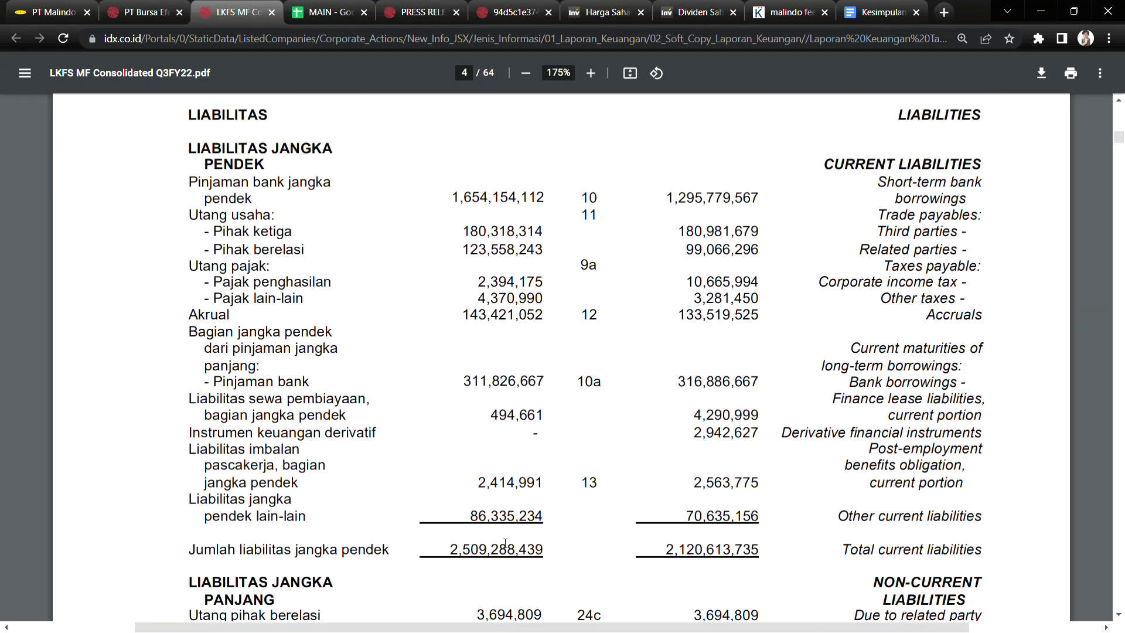
scroll(502, 548, "up", 4)
scroll(454, 365, "down", 1)
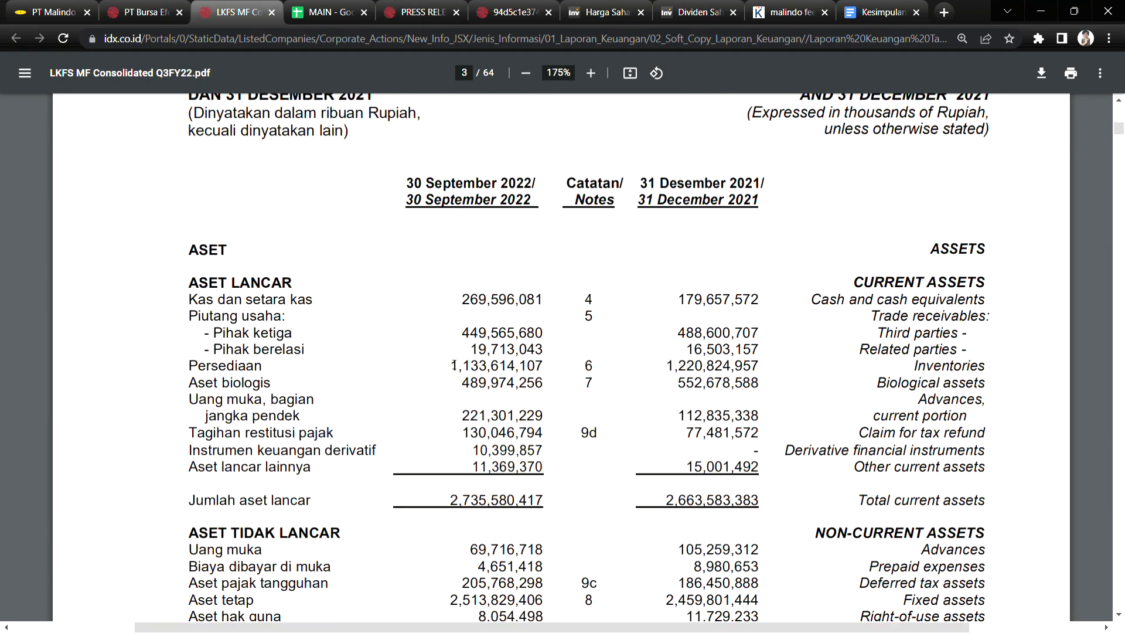
left_click_drag(462, 300, 529, 301)
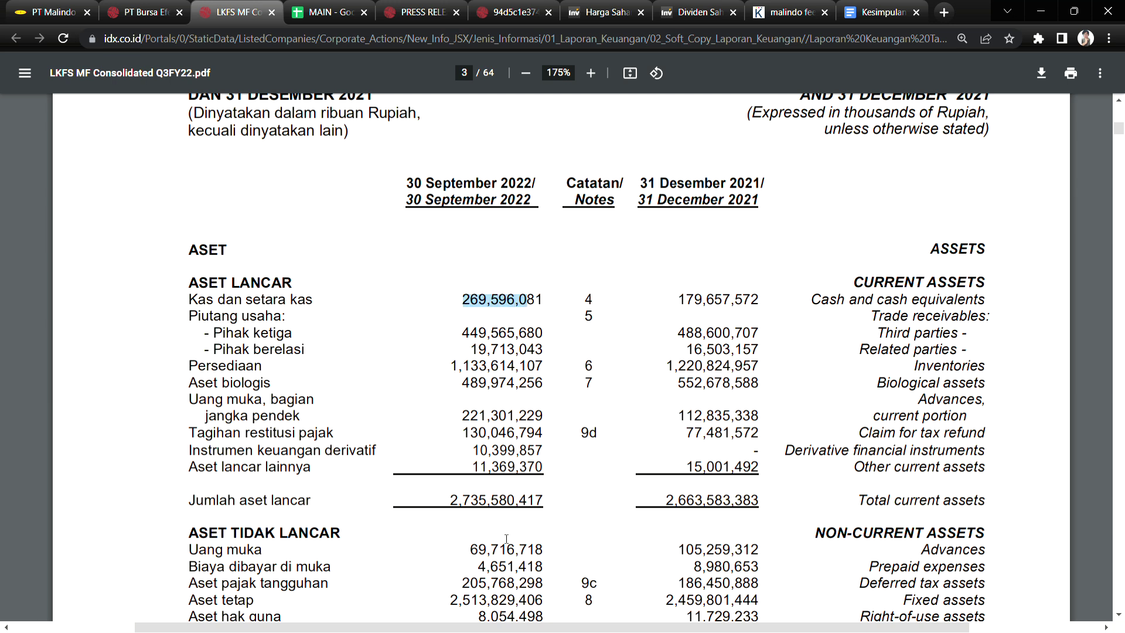
scroll(504, 537, "down", 5)
scroll(504, 527, "up", 4)
left_click(494, 242)
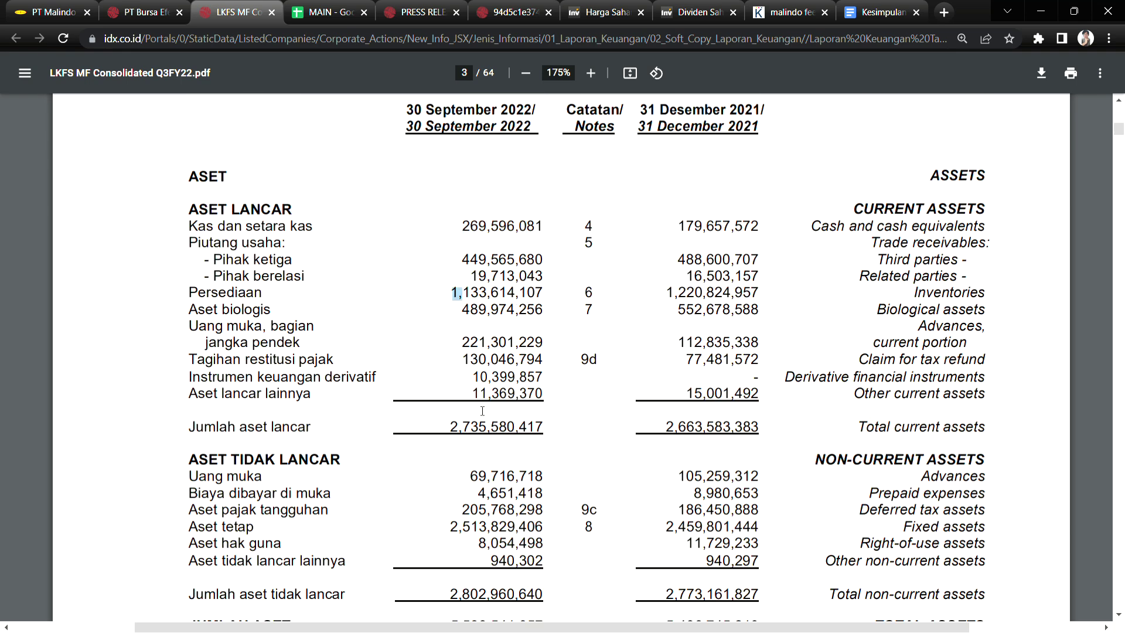
Step: Find the total liabilities (Jumlah Liabilitas) for September 2022 at the end of the page 4 statement
scroll(469, 322, "down", 15)
scroll(502, 379, "up", 7)
scroll(503, 379, "down", 8)
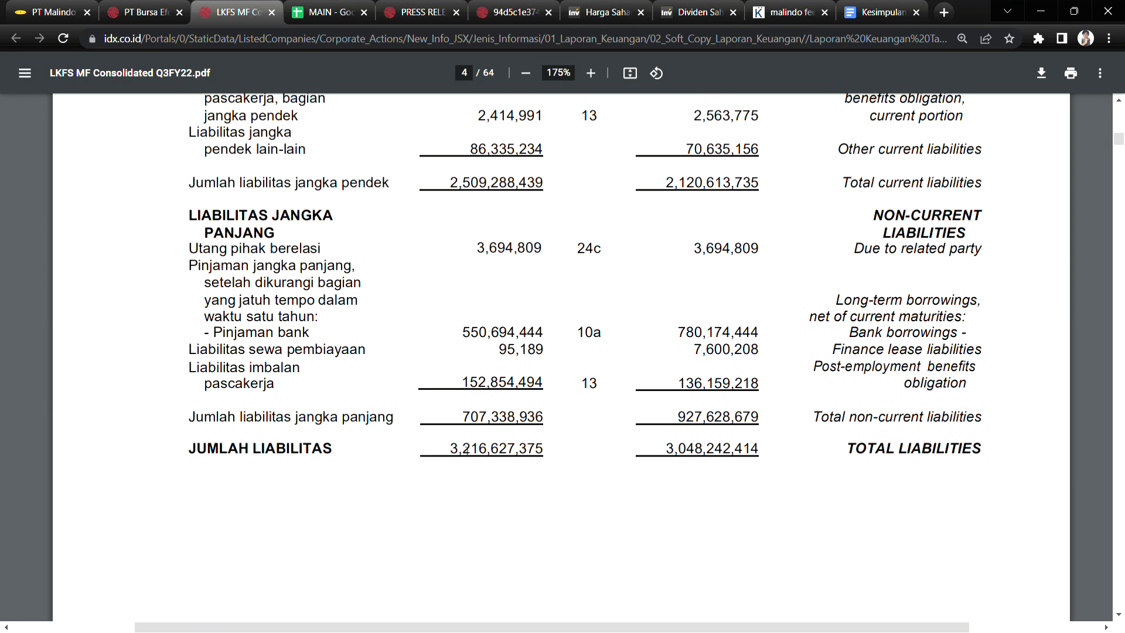
scroll(465, 448, "down", 7)
scroll(277, 347, "up", 4)
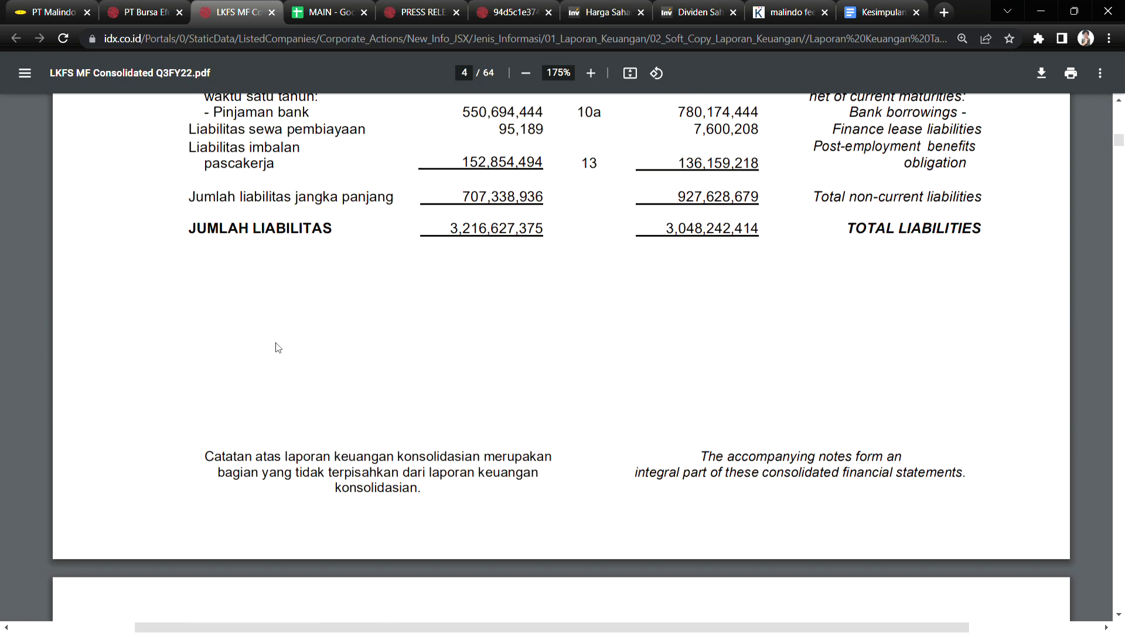
left_click_drag(273, 247, 304, 230)
scroll(302, 238, "down", 1)
left_click(301, 165)
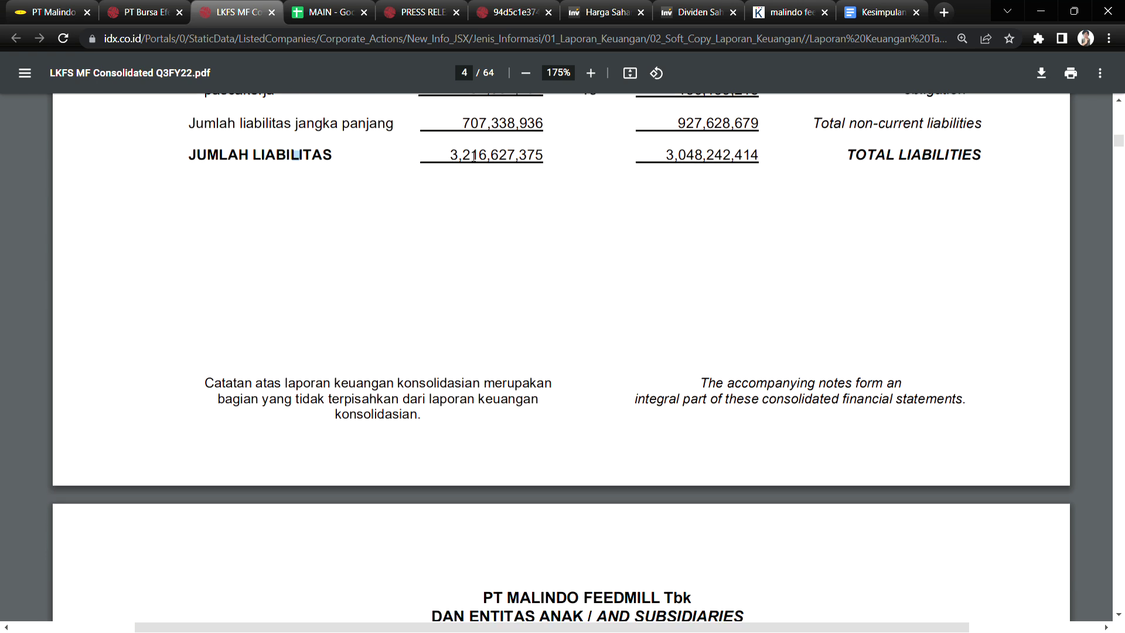
Step: Compare the total equity on page 5 with the total liabilities on page 4
scroll(439, 486, "down", 8)
scroll(447, 483, "down", 3)
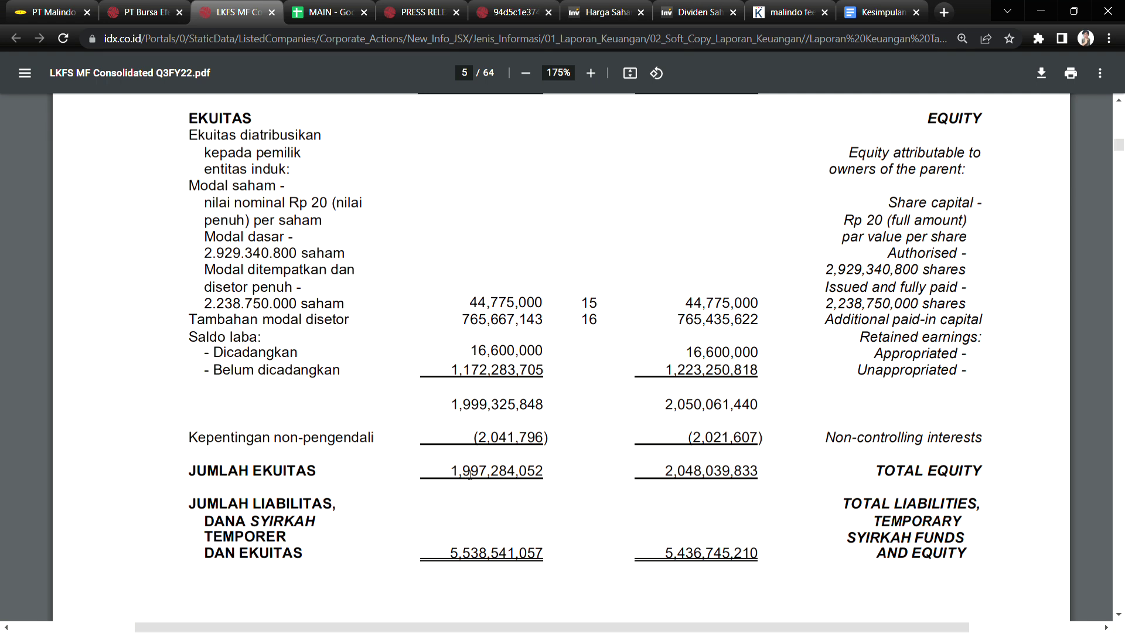
scroll(550, 460, "up", 4)
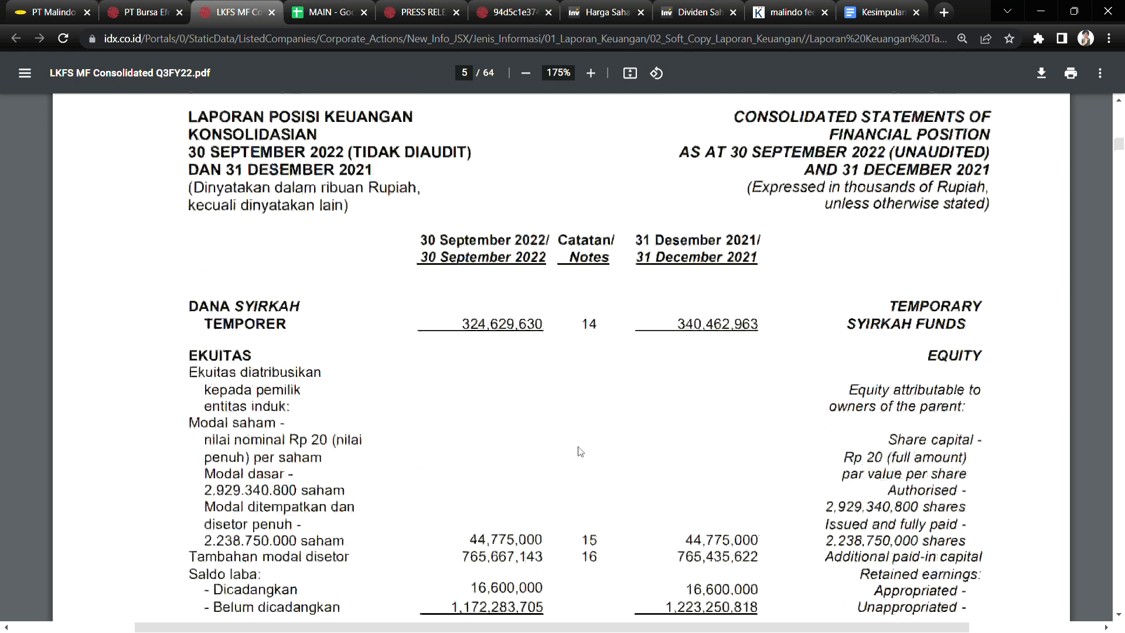
scroll(577, 466, "down", 5)
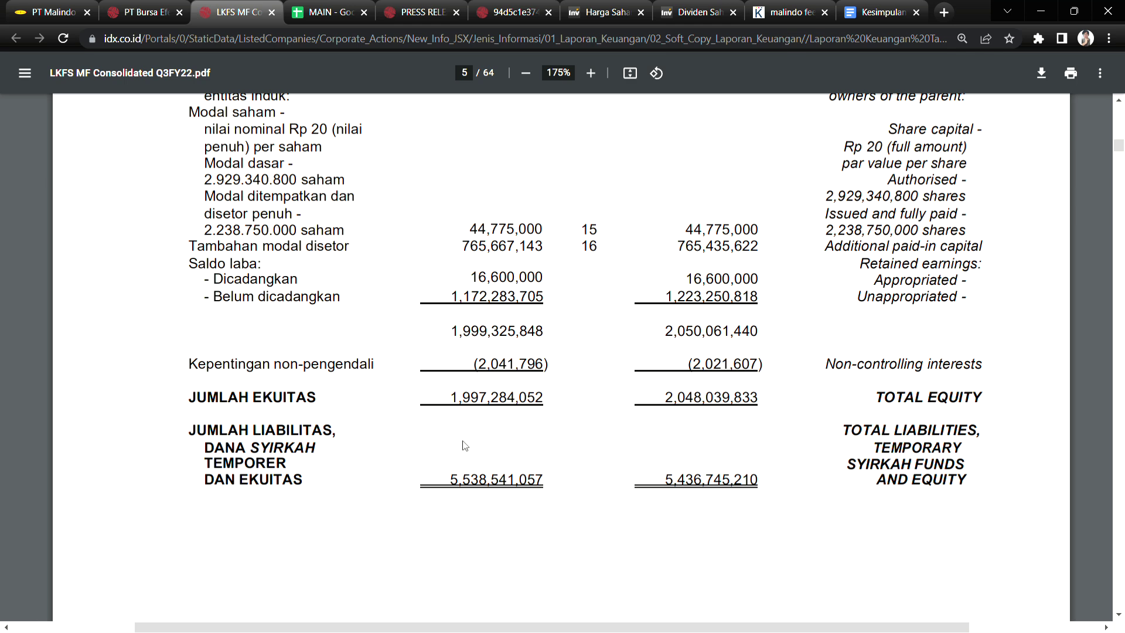
scroll(454, 518, "up", 6)
scroll(453, 518, "up", 7)
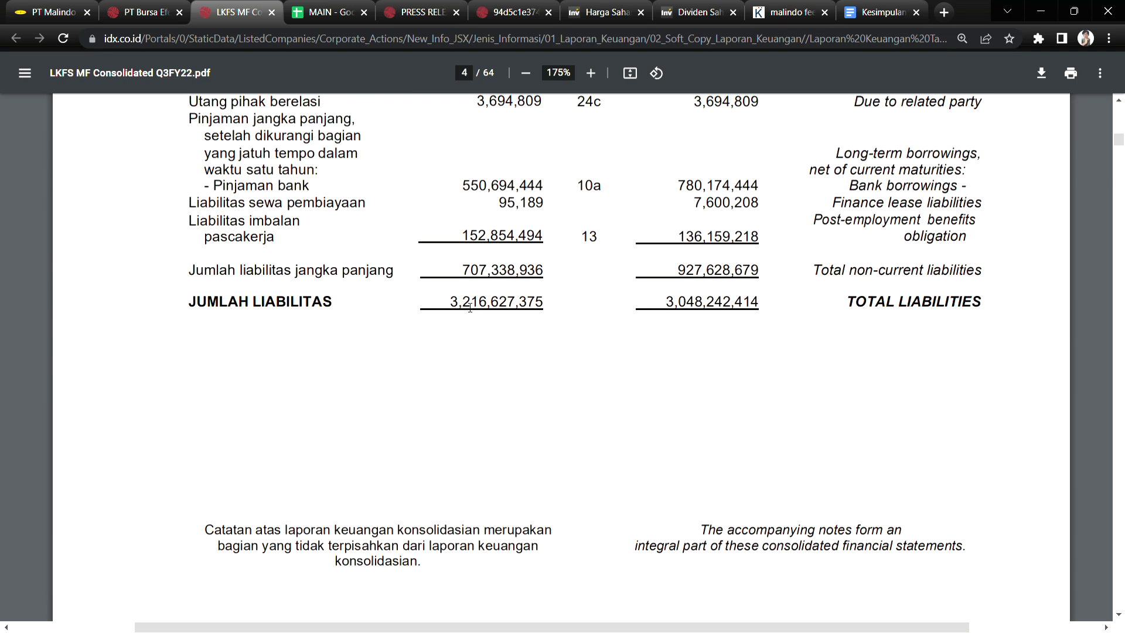
scroll(487, 525, "down", 12)
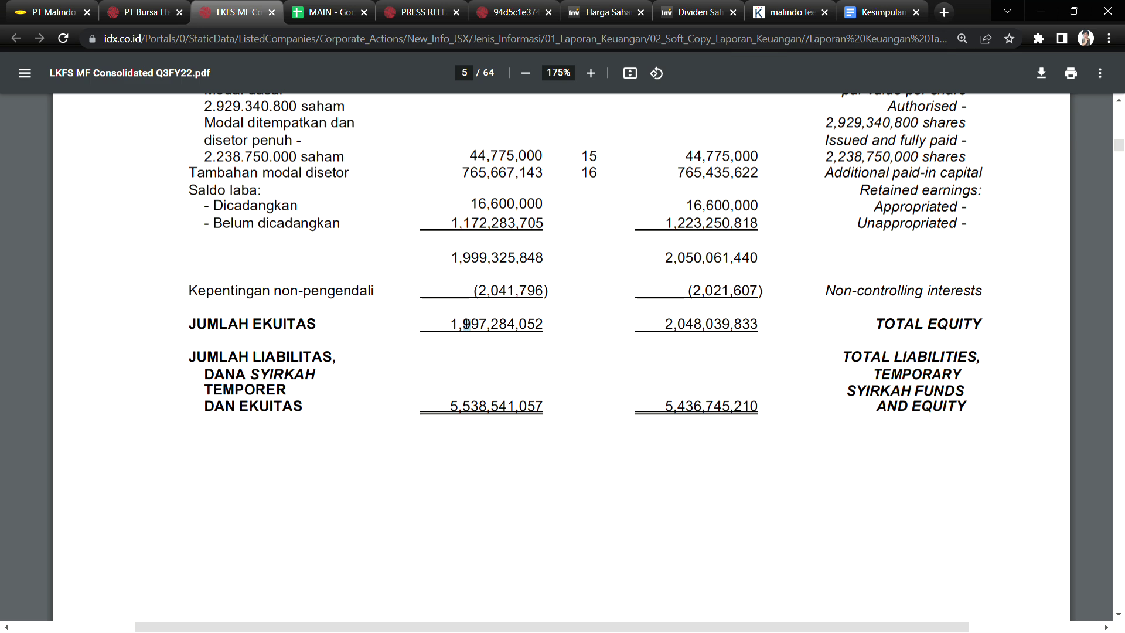
Step: Find the consolidated profit or loss statement on page 6 and review its 2022 and 2021 columns
scroll(444, 387, "down", 5)
scroll(441, 371, "down", 16)
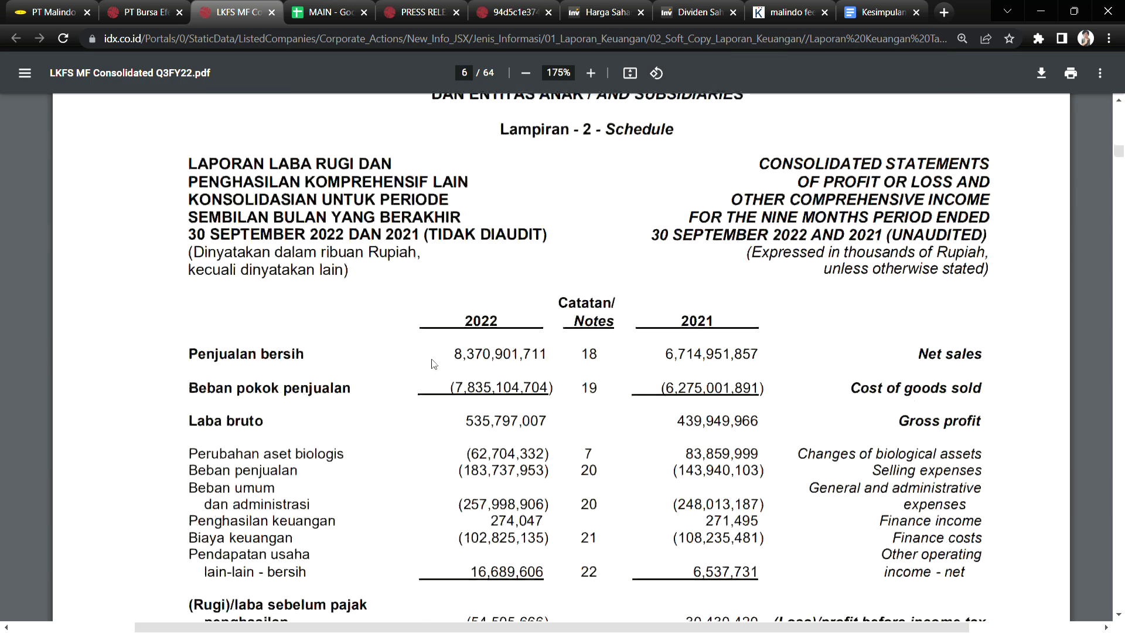
scroll(432, 358, "up", 5)
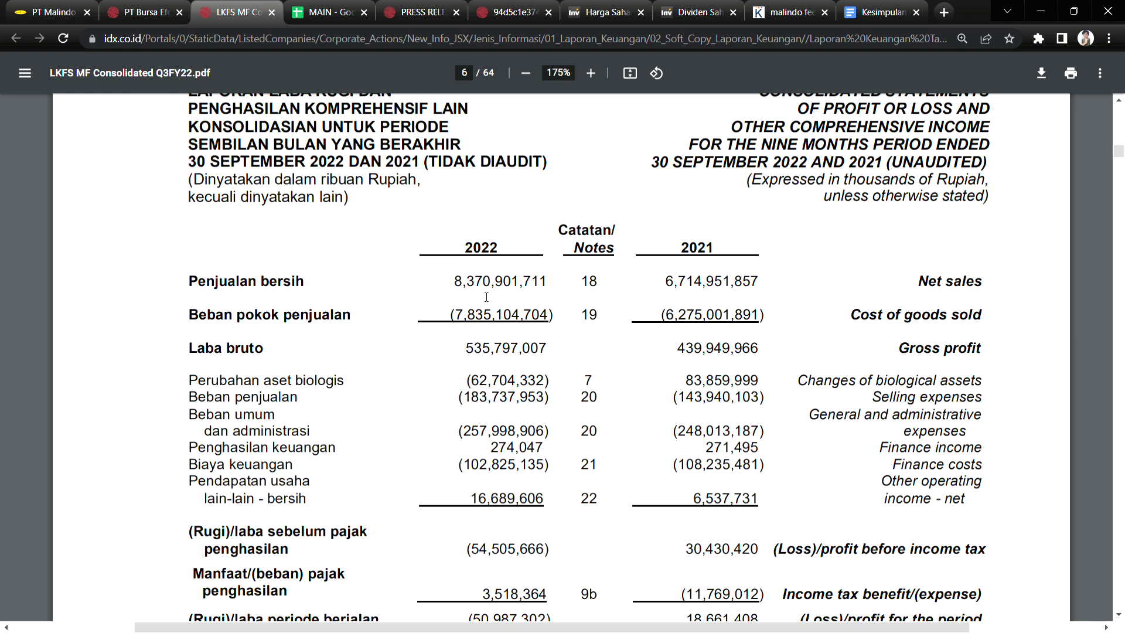
scroll(486, 297, "up", 2)
scroll(711, 174, "down", 3)
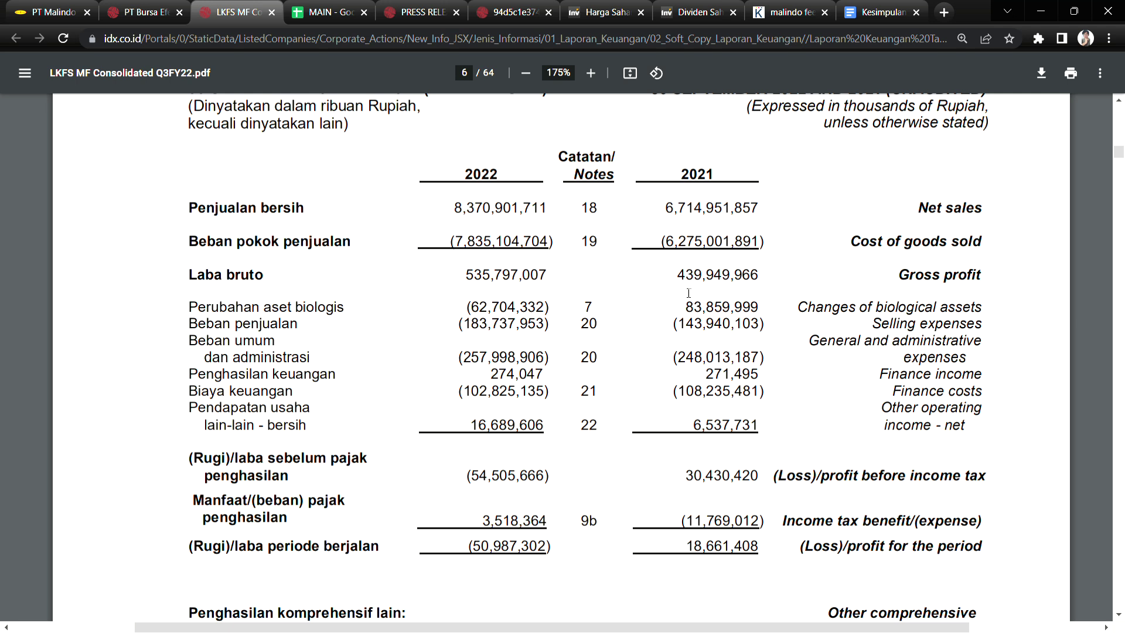
Step: Examine the 2021 column on page 6, from cost of goods sold and gross profit through expenses to profit for the period
left_click_drag(678, 286, 701, 286)
left_click(689, 246)
left_click_drag(663, 241, 764, 241)
mouse_move(684, 276)
left_mouse_down()
mouse_move(739, 274)
mouse_move(691, 280)
left_mouse_up()
left_click_drag(674, 326, 742, 326)
left_click_drag(695, 358, 760, 358)
left_click_drag(706, 391, 750, 391)
left_click(754, 426)
mouse_move(686, 548)
left_mouse_down()
mouse_move(762, 548)
mouse_move(703, 557)
left_mouse_up()
scroll(703, 557, "up", 3)
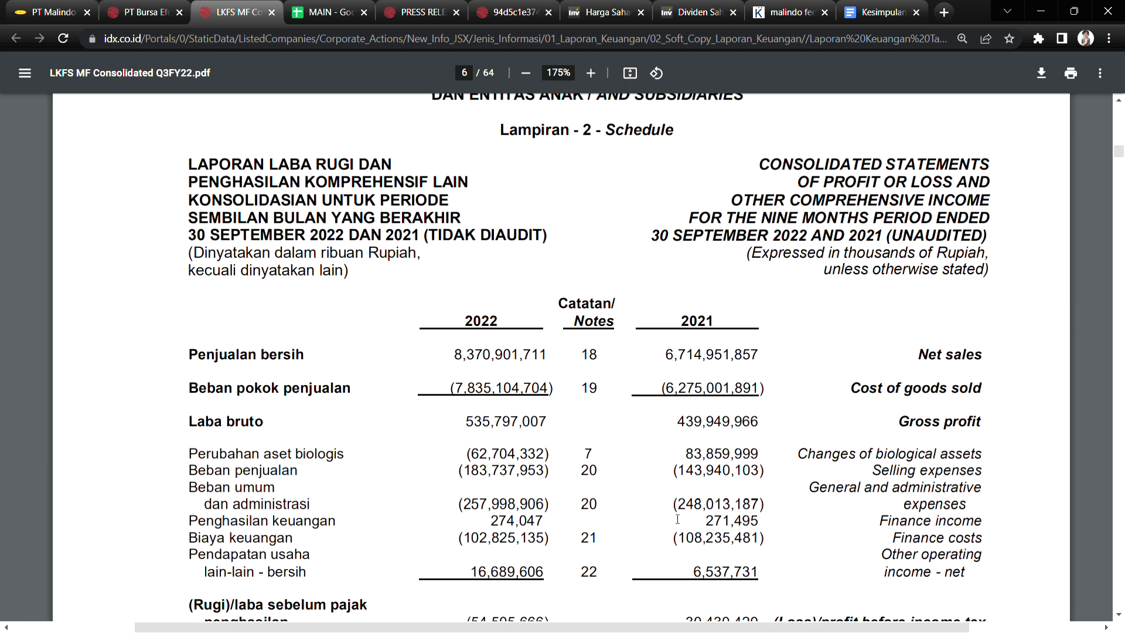
Step: Examine the 2022 column on page 6, from net sales and cost of goods sold through expenses to the result for the period
scroll(678, 520, "down", 5)
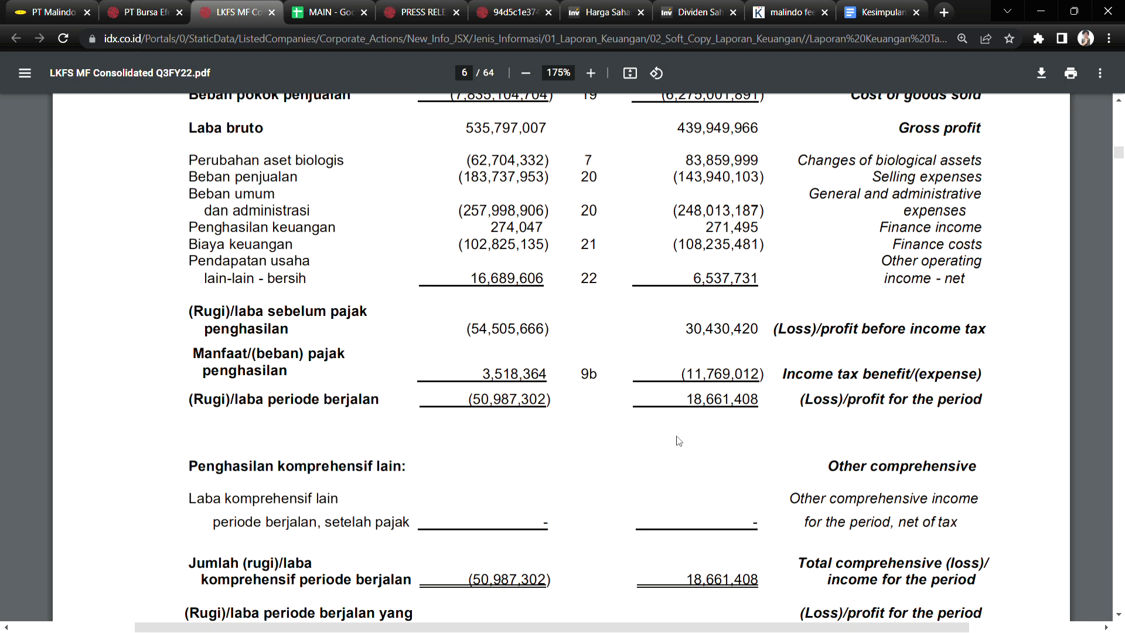
scroll(676, 442, "up", 3)
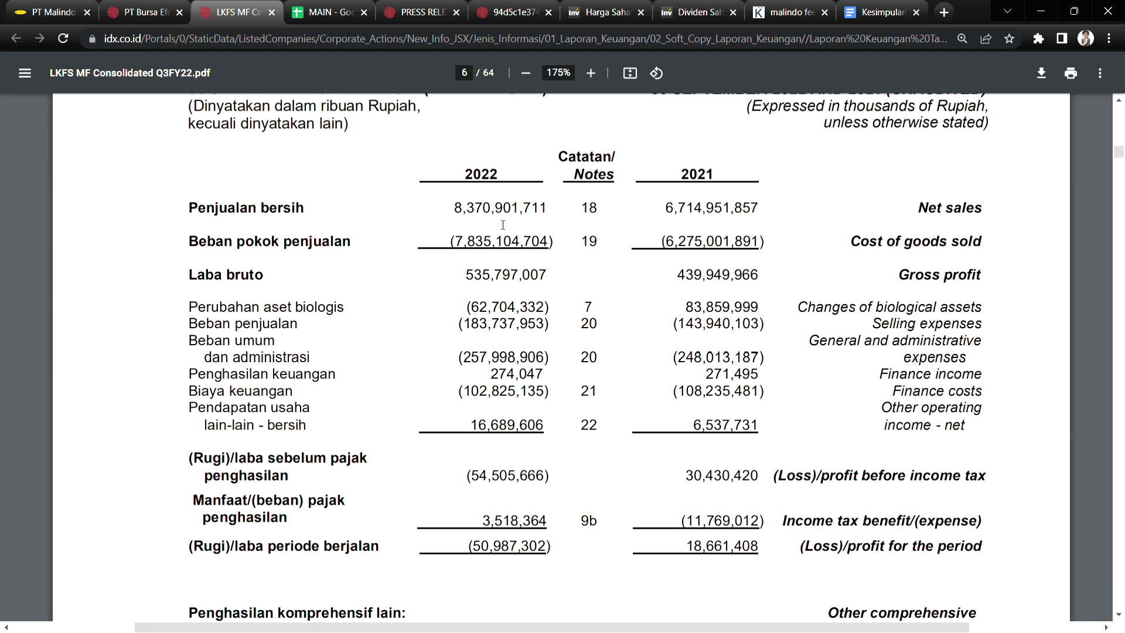
left_click_drag(455, 212, 544, 212)
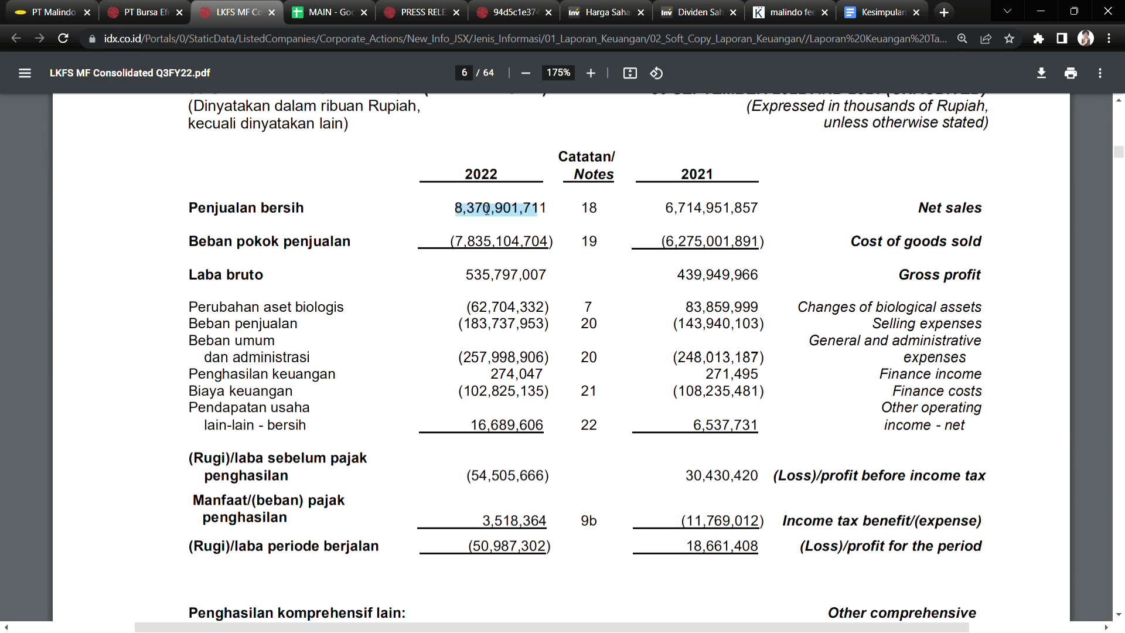
left_click(469, 214)
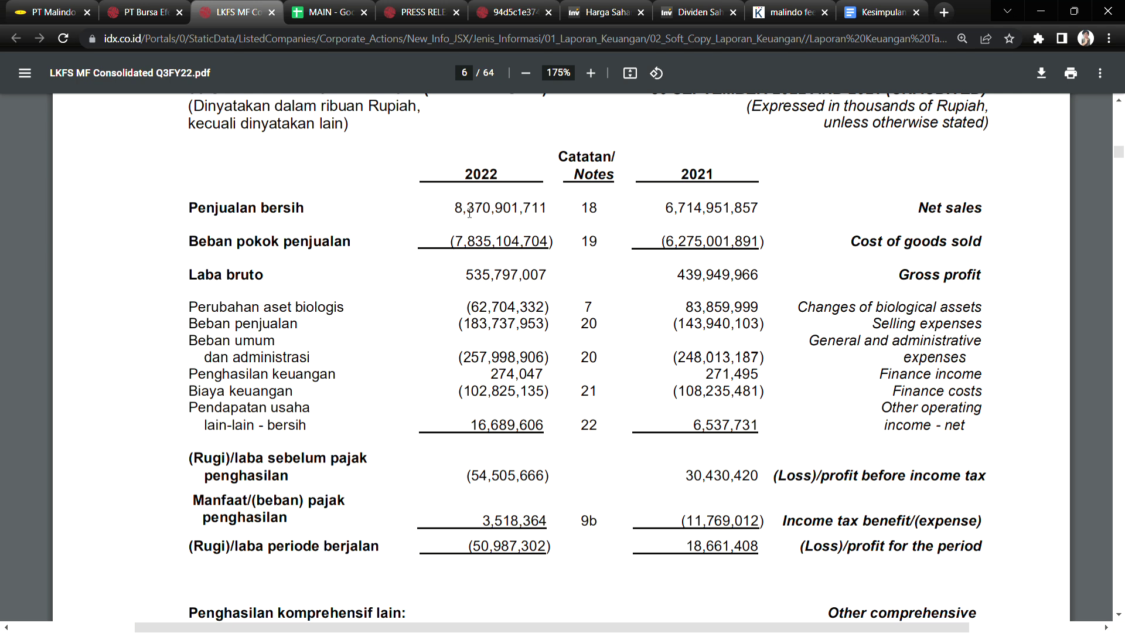
left_click_drag(239, 245, 347, 245)
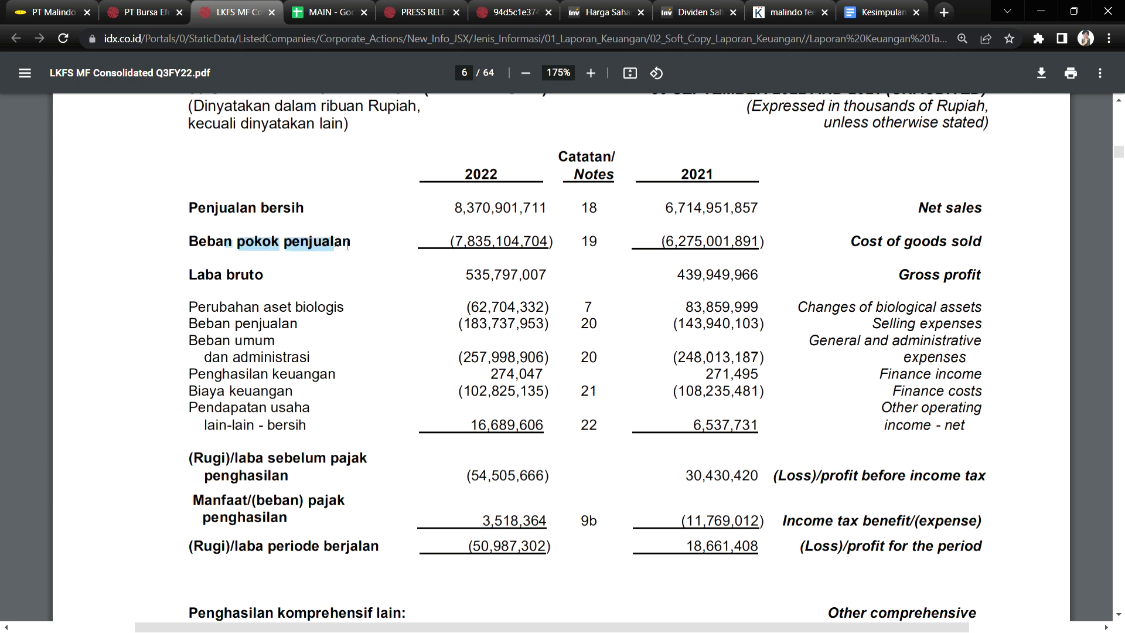
left_click(473, 257)
left_click_drag(477, 280, 525, 280)
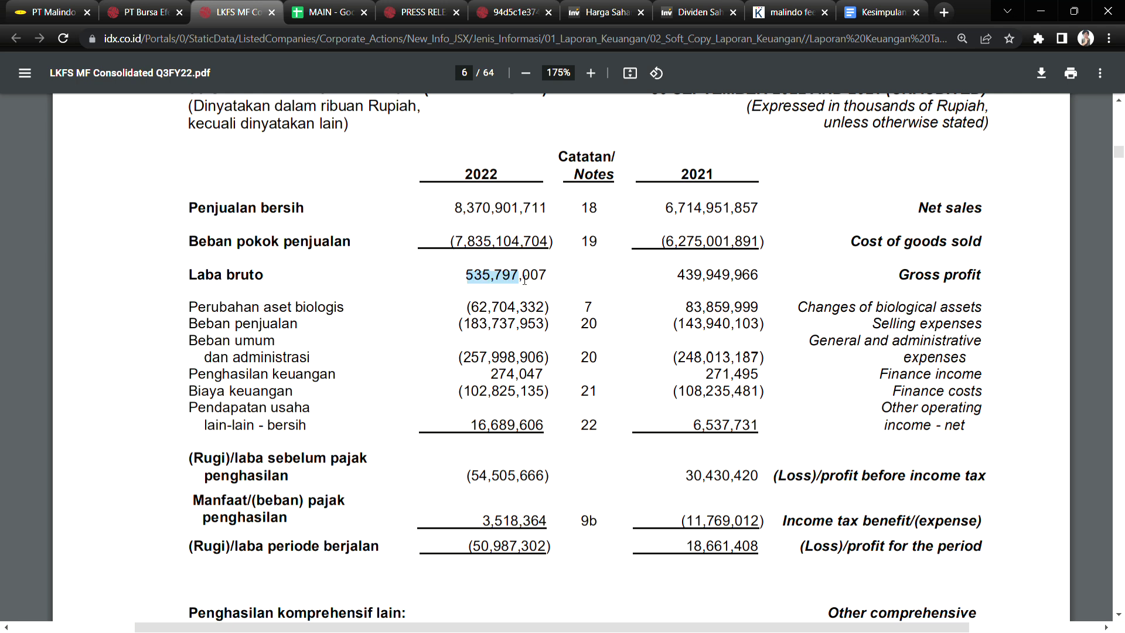
left_click_drag(459, 355, 530, 406)
scroll(530, 406, "down", 1)
scroll(530, 406, "down", 2)
left_click_drag(229, 399, 293, 400)
left_click_drag(469, 401, 551, 404)
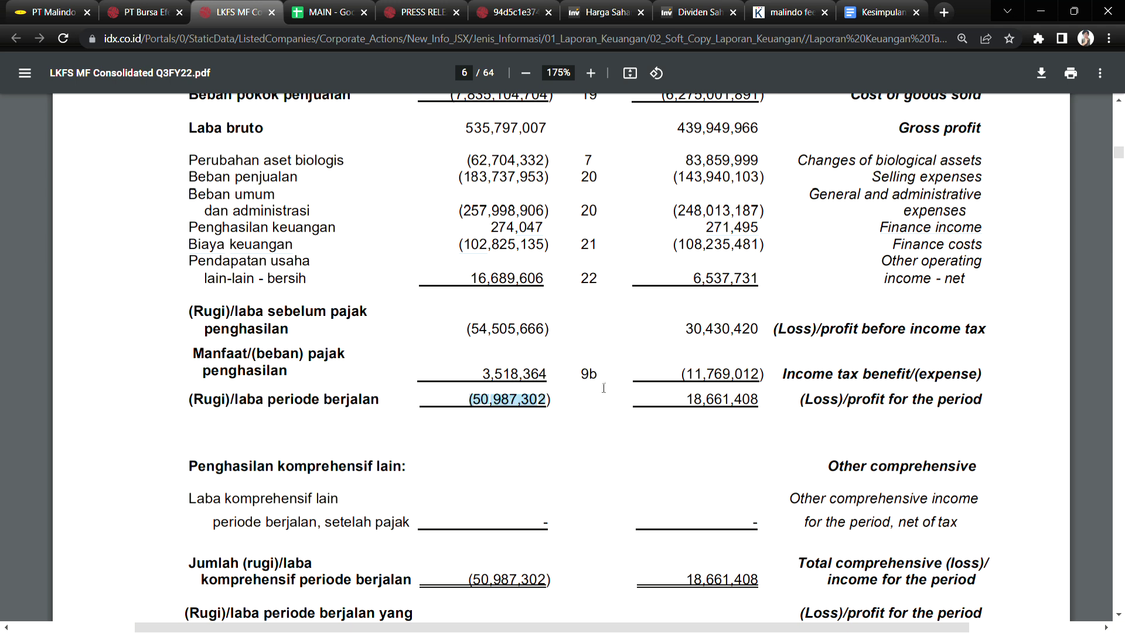
Step: Compare the 2022 net sales and cost of goods sold with the result for the period on page 6
scroll(604, 387, "up", 5)
scroll(684, 292, "down", 1)
left_click_drag(455, 283, 537, 282)
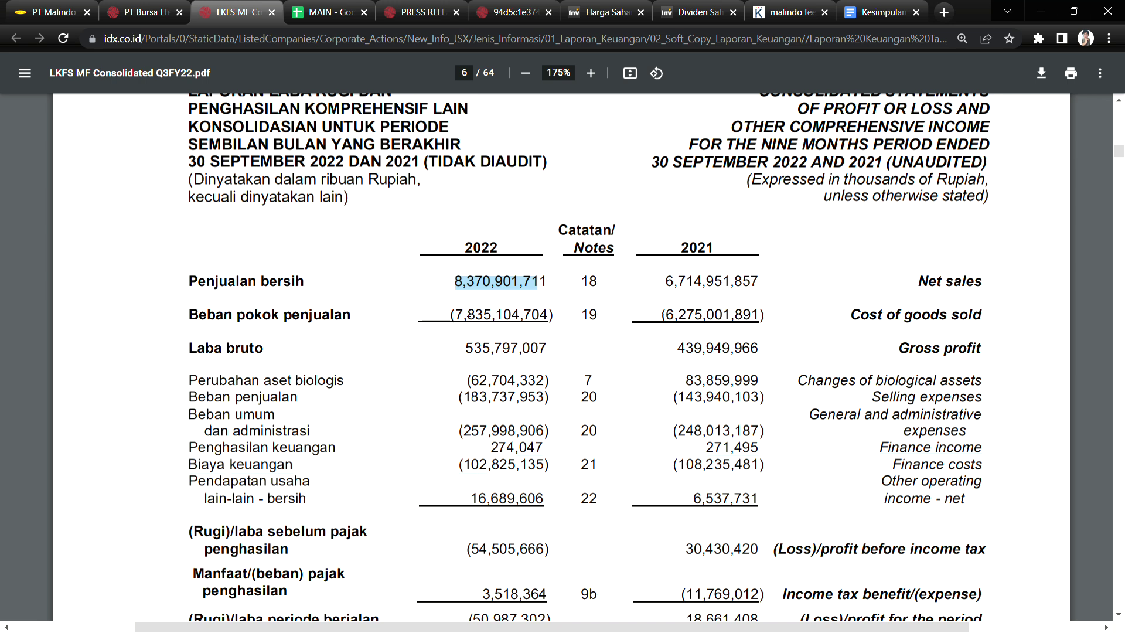
left_click_drag(456, 316, 534, 317)
scroll(528, 317, "down", 6)
left_click_drag(480, 253, 549, 340)
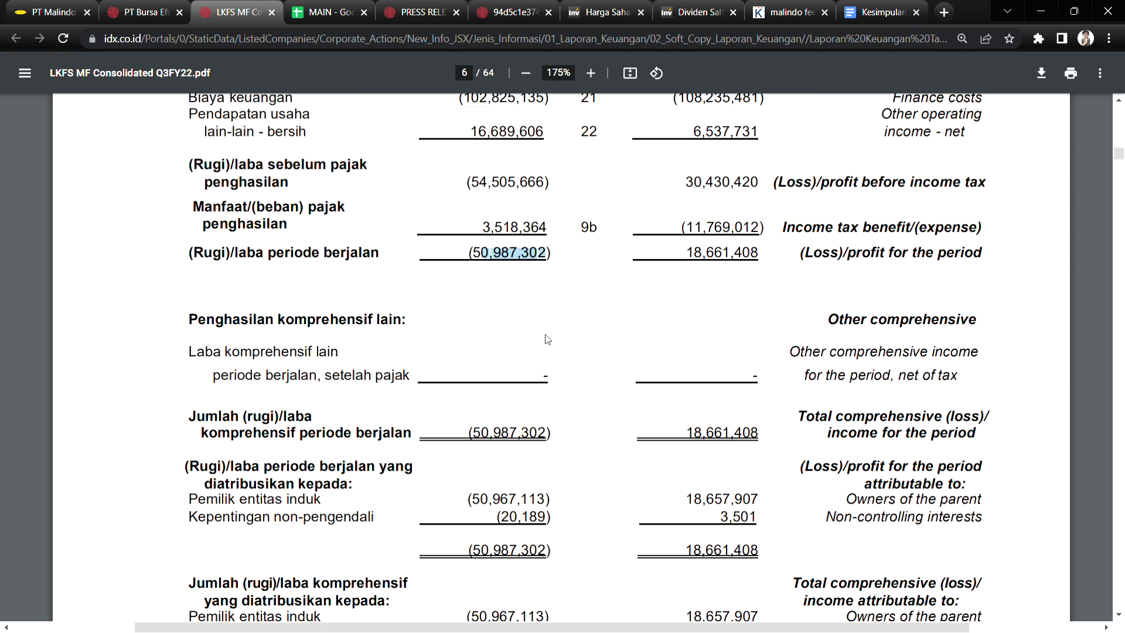
left_click_drag(583, 258, 526, 299)
scroll(539, 317, "up", 6)
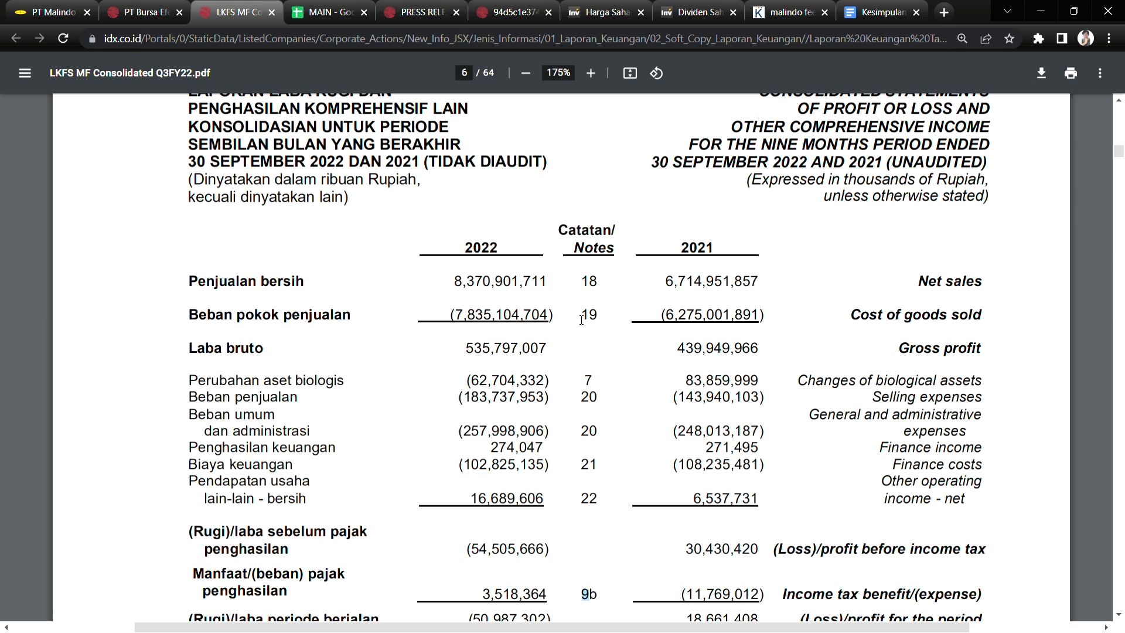
Step: Find note 19, the cost of goods sold breakdown referenced by the profit or loss statement, on page 53
double_click(585, 317)
scroll(692, 413, "down", 20)
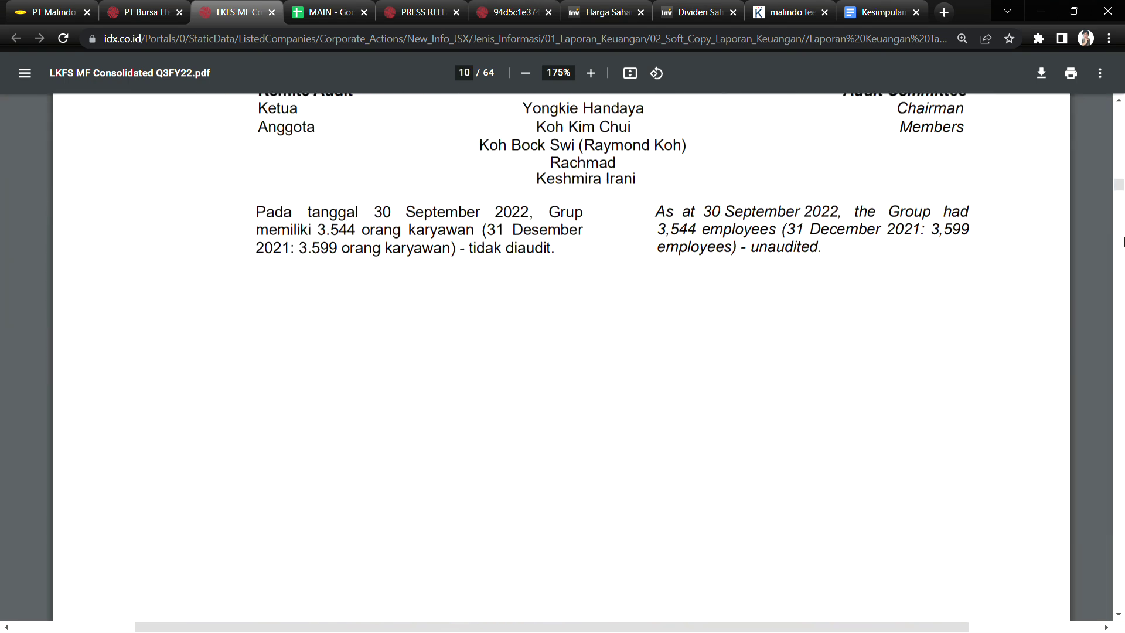
left_click(1119, 240)
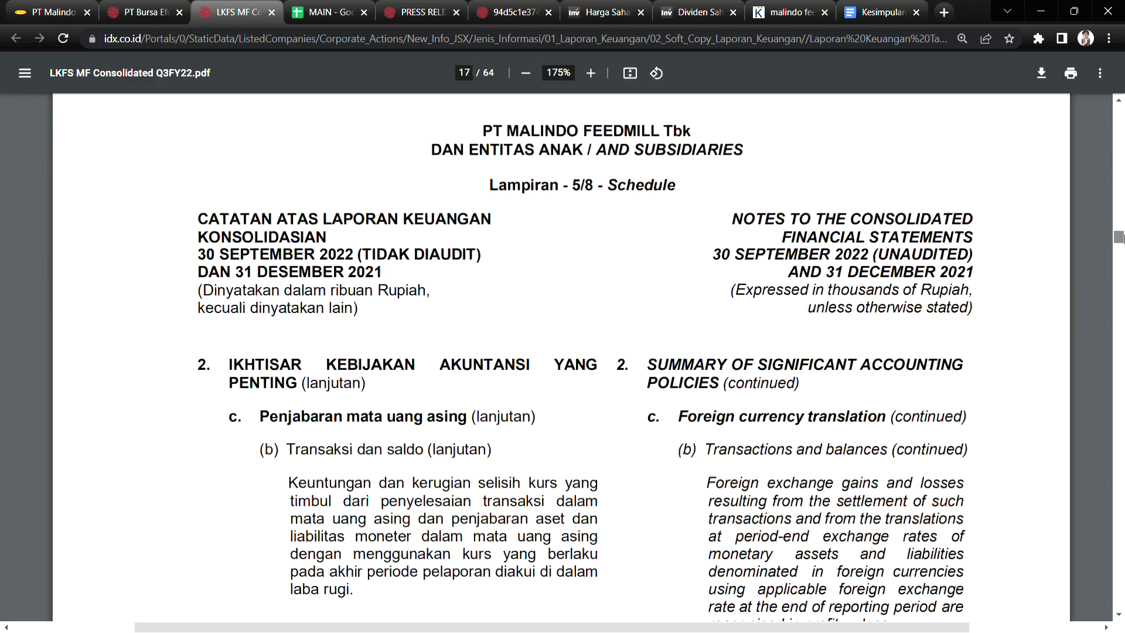
scroll(759, 386, "down", 20)
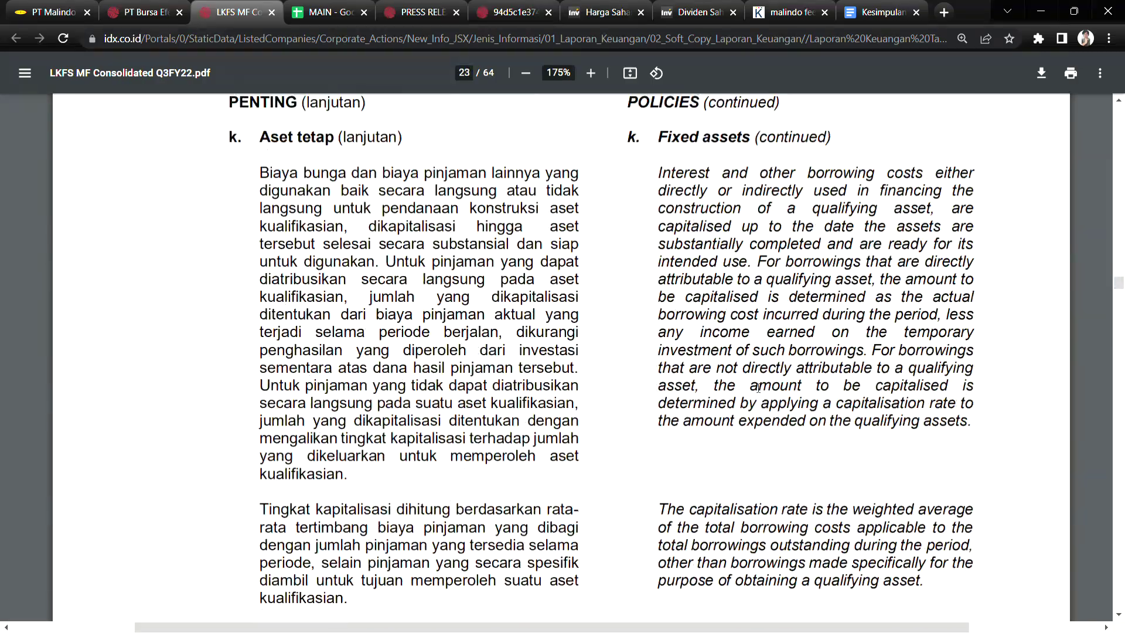
scroll(759, 387, "down", 20)
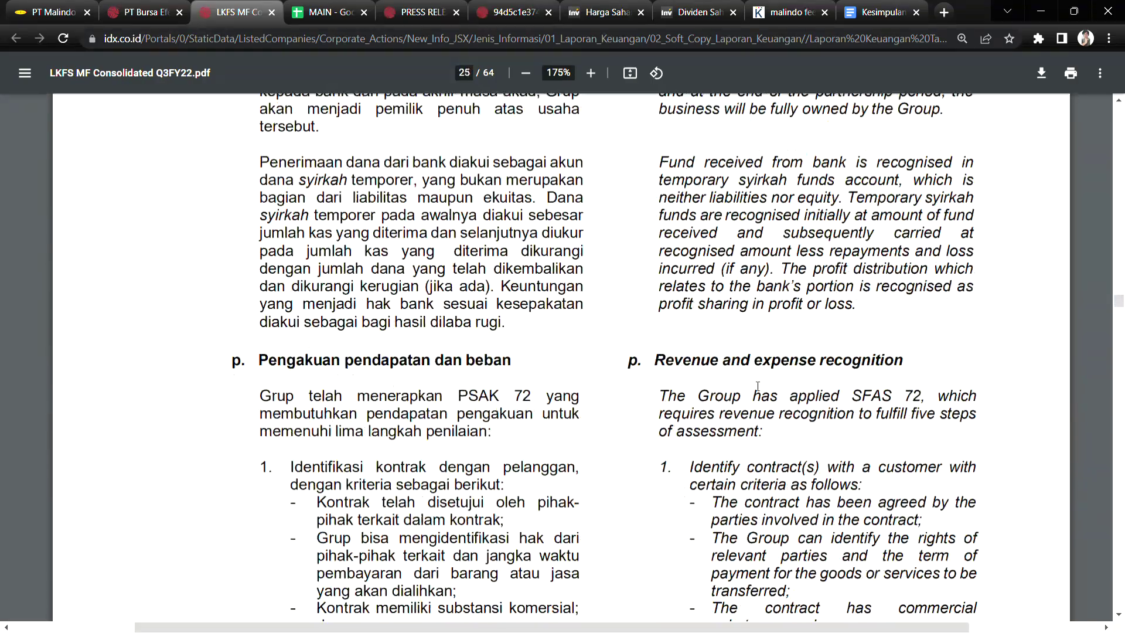
scroll(758, 386, "down", 20)
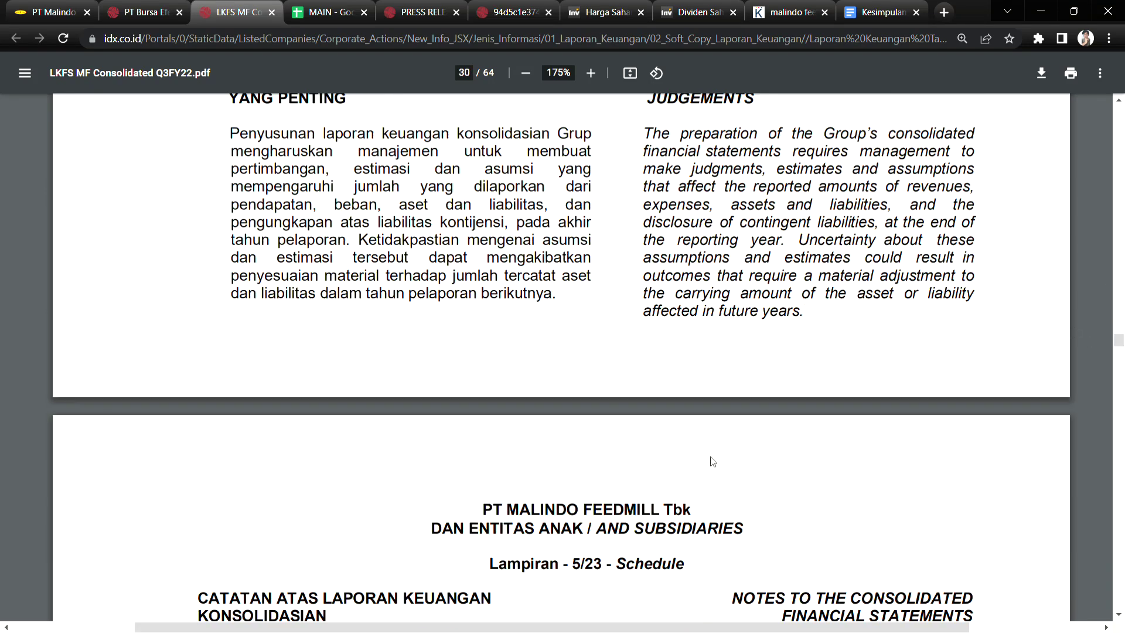
scroll(750, 519, "down", 20)
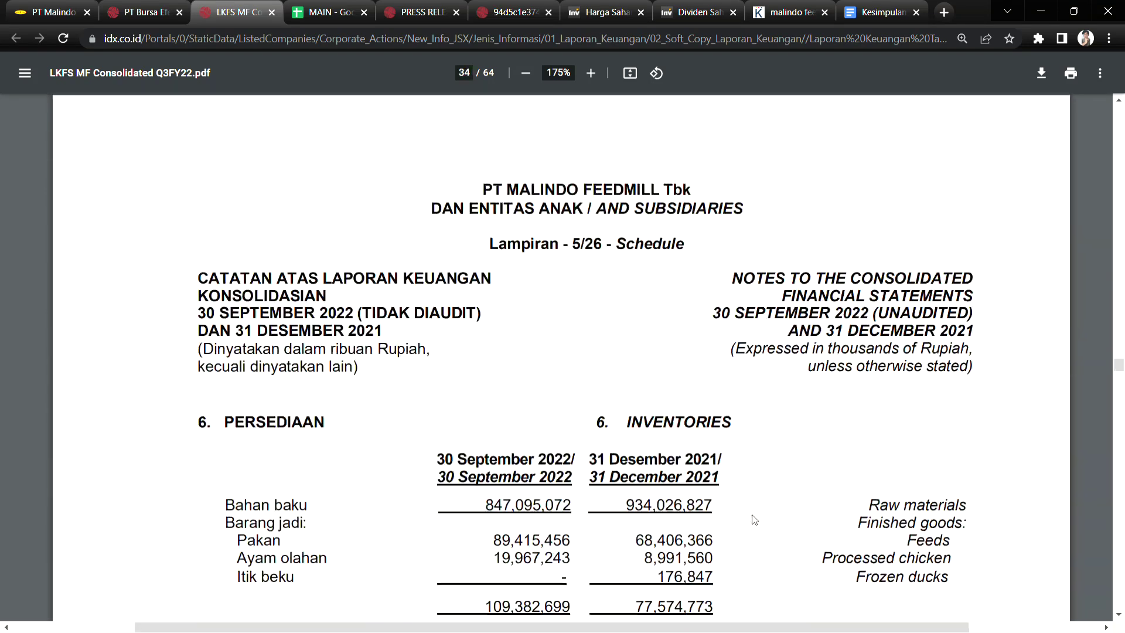
scroll(754, 520, "down", 20)
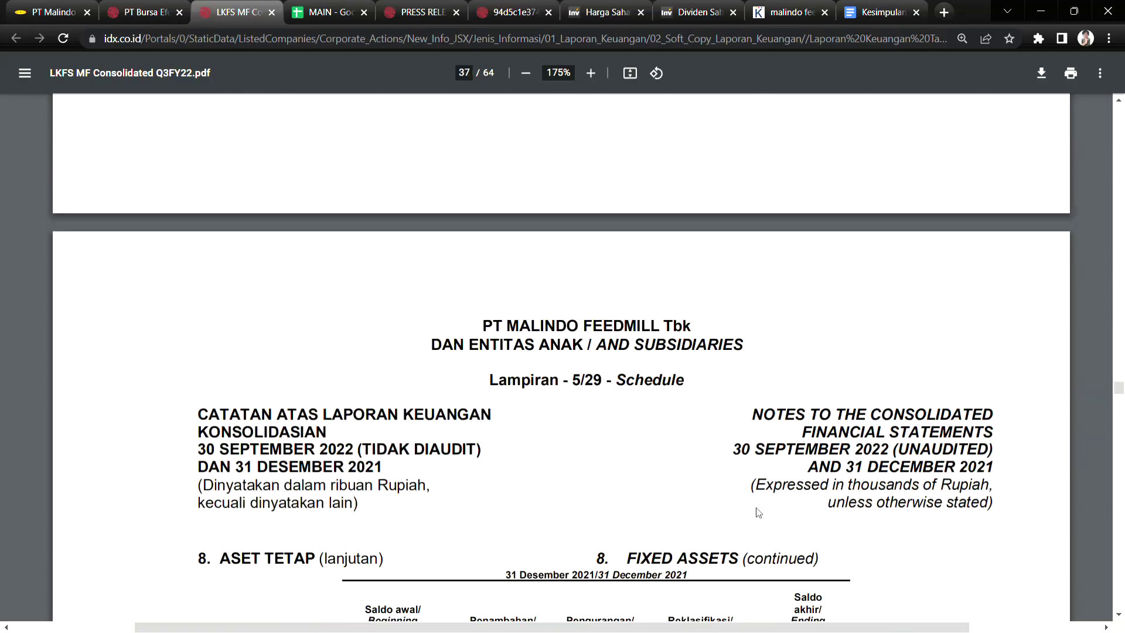
scroll(759, 513, "down", 20)
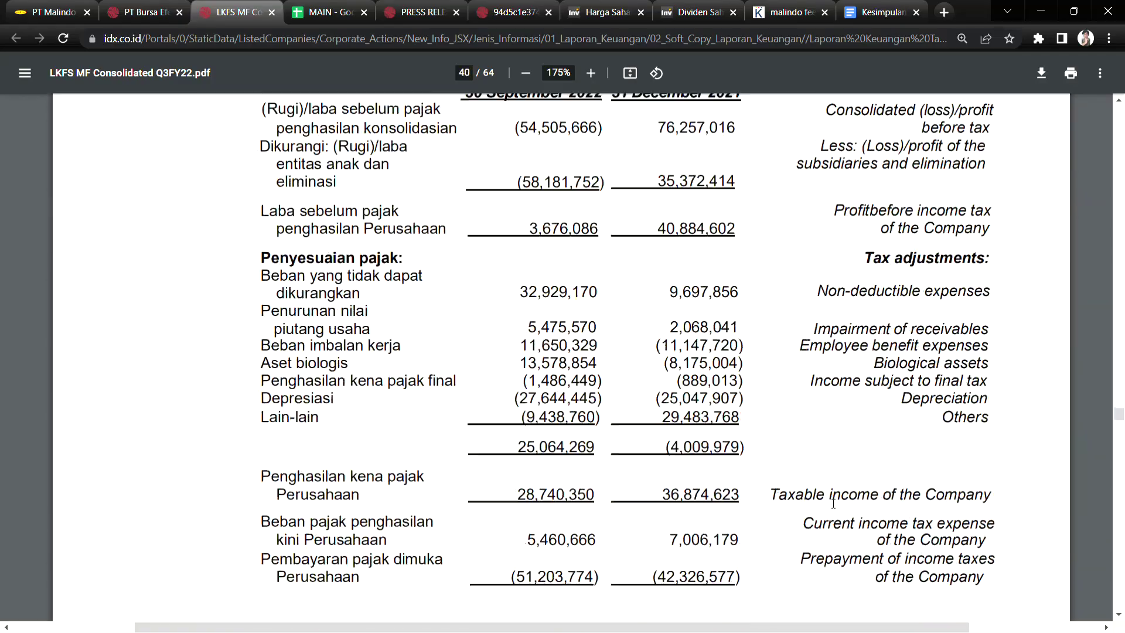
scroll(833, 503, "down", 20)
scroll(1121, 443, "down", 7)
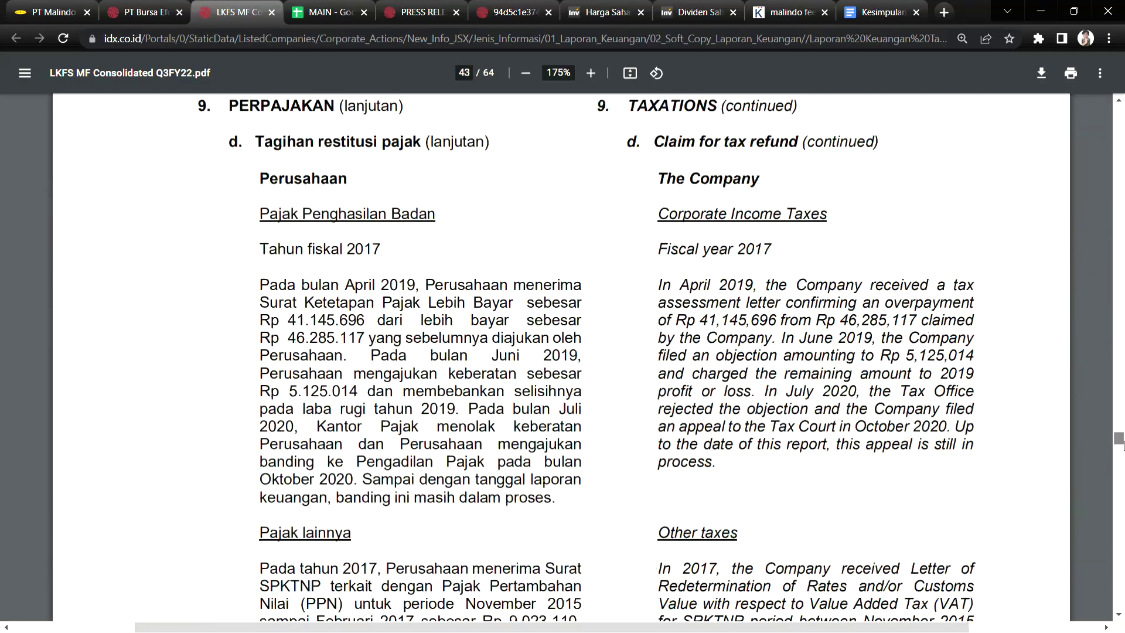
left_click_drag(1121, 443, 1121, 513)
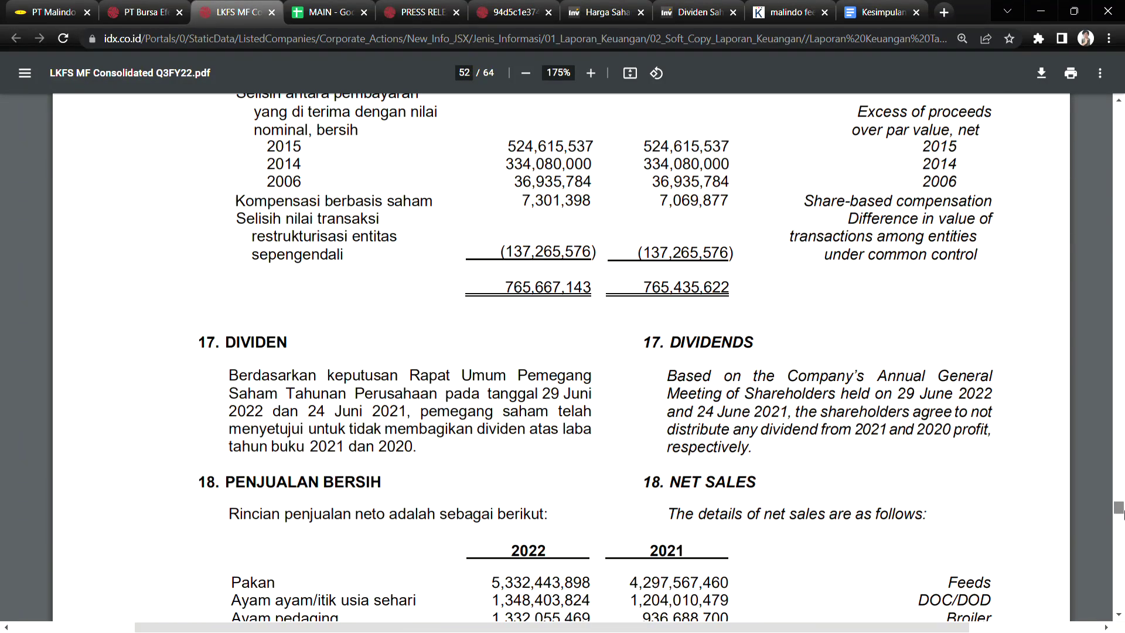
scroll(551, 491, "down", 20)
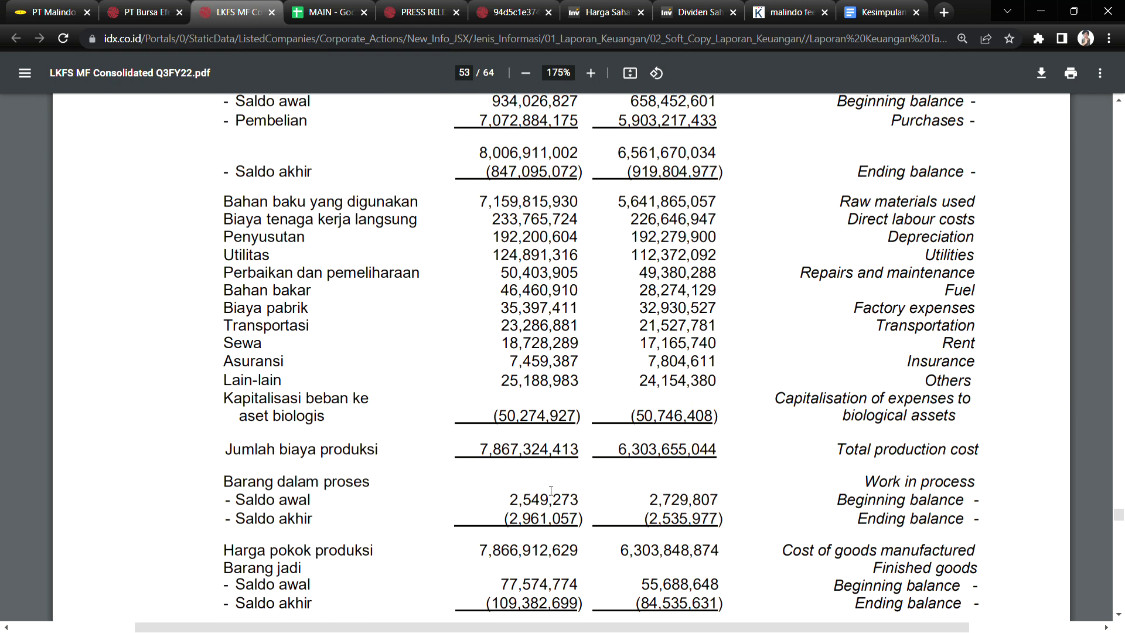
scroll(547, 481, "up", 3)
scroll(542, 469, "down", 1)
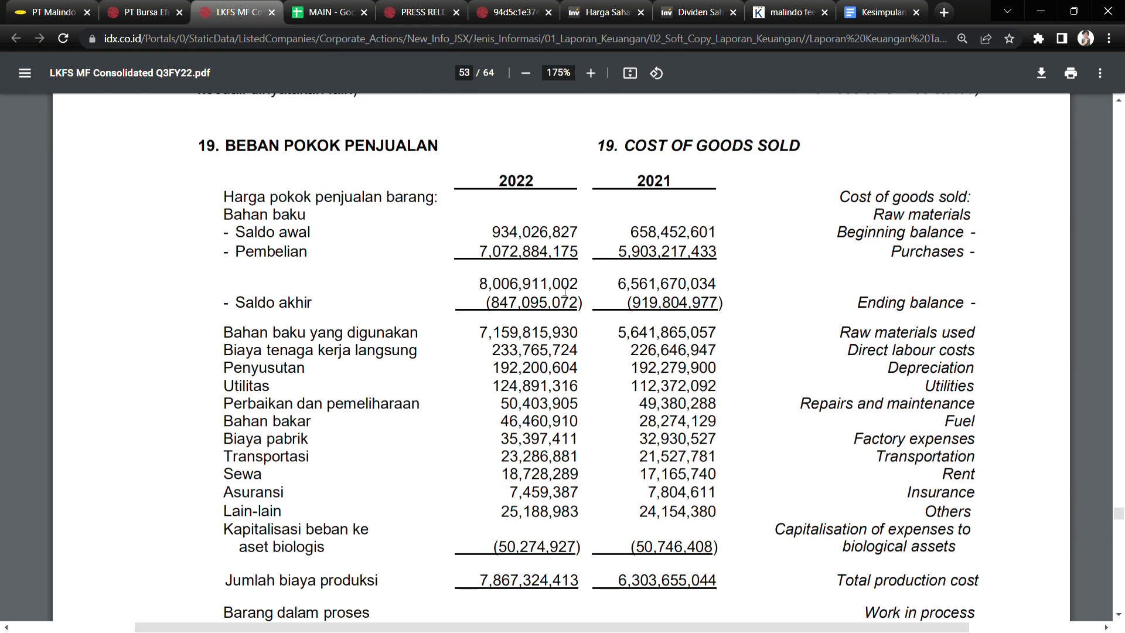
Step: Examine the raw material balances in note 19 and compare raw materials used in 2022 and 2021
left_click_drag(252, 217, 292, 238)
scroll(519, 391, "down", 1)
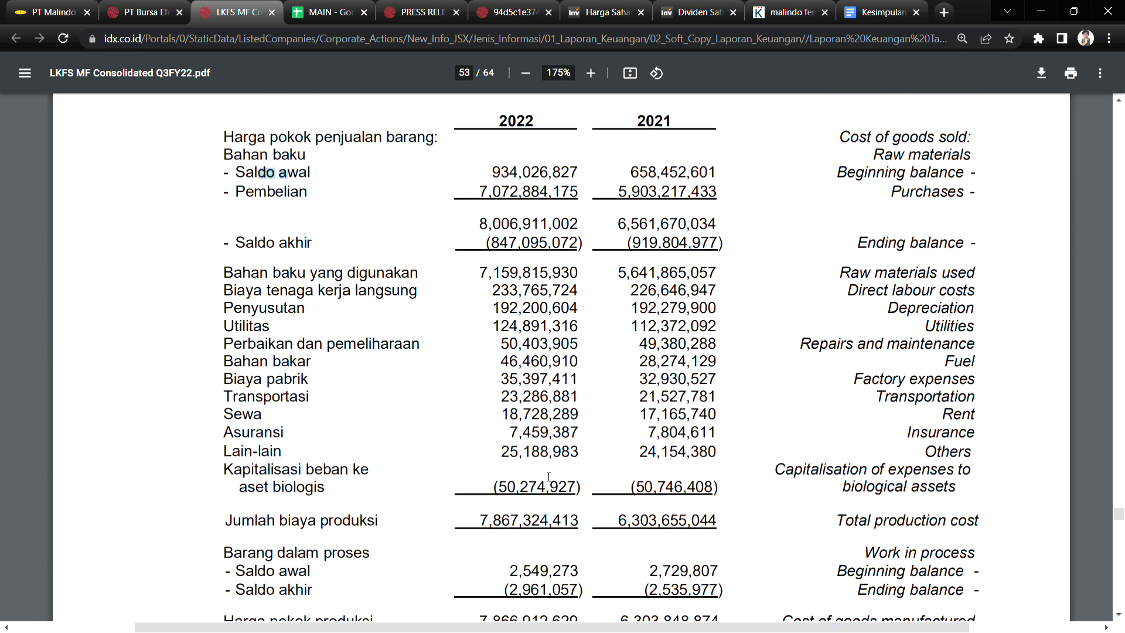
left_click_drag(358, 270, 669, 261)
left_click(525, 260)
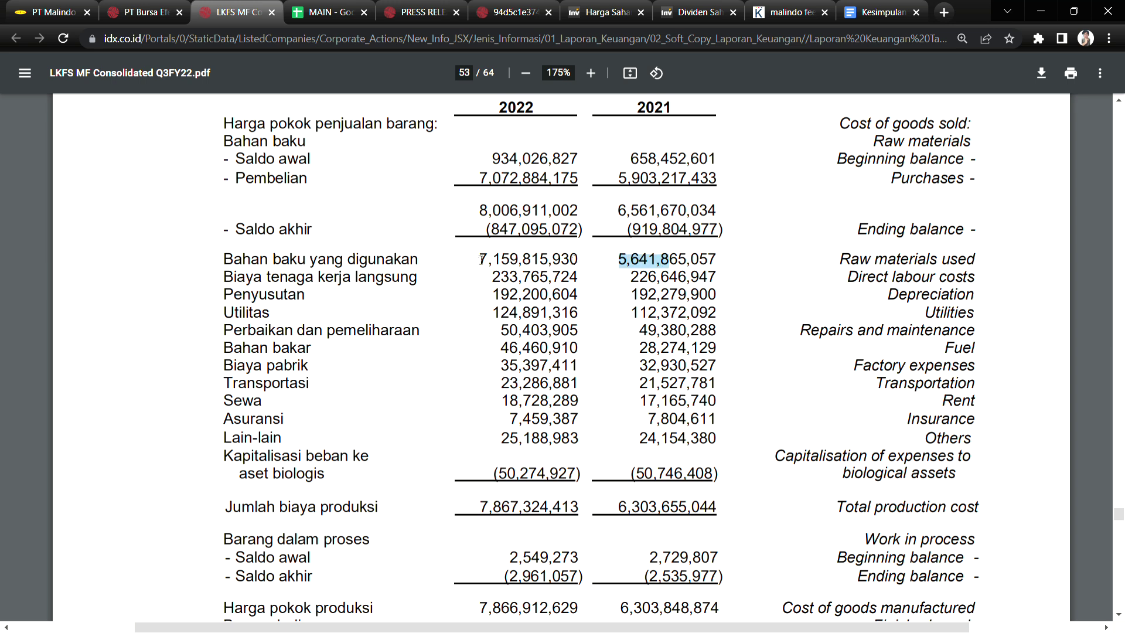
left_click_drag(502, 261, 548, 261)
scroll(397, 398, "down", 4)
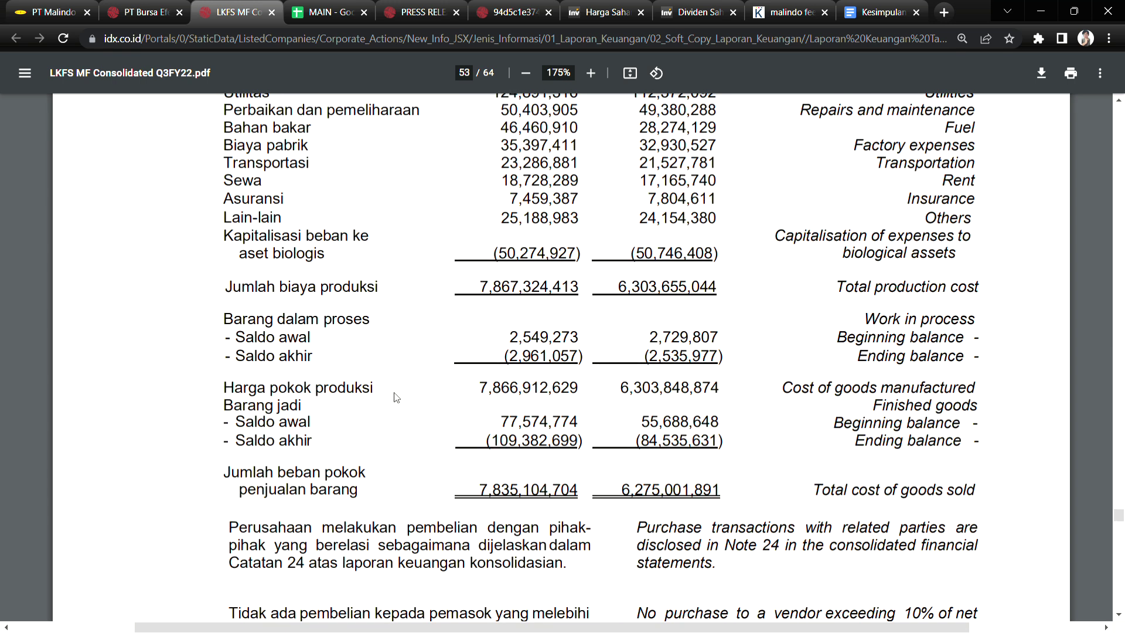
Step: Review the operating expenses in note 20 on page 54 and the other operating income in note 22 on page 55
scroll(412, 530, "down", 3)
scroll(460, 553, "down", 14)
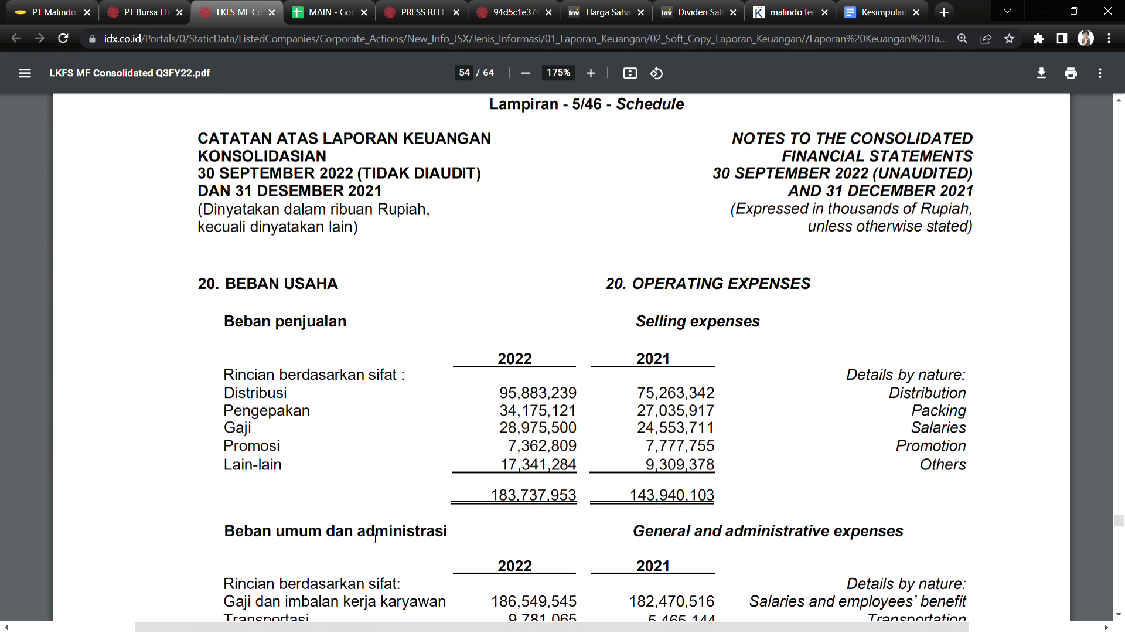
scroll(374, 539, "down", 13)
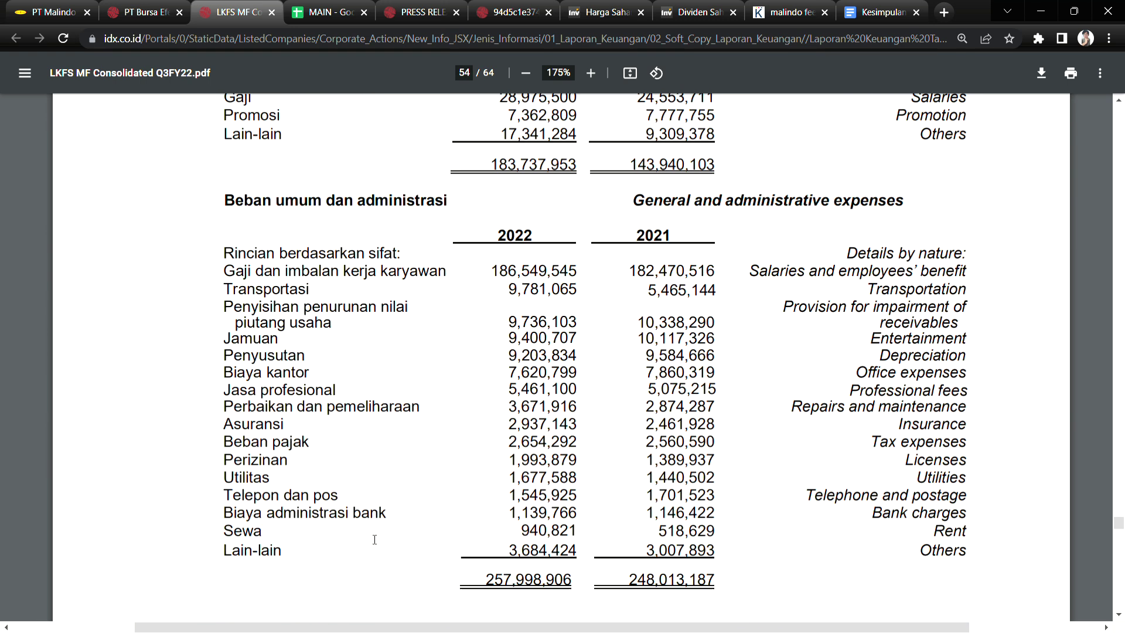
scroll(382, 531, "down", 10)
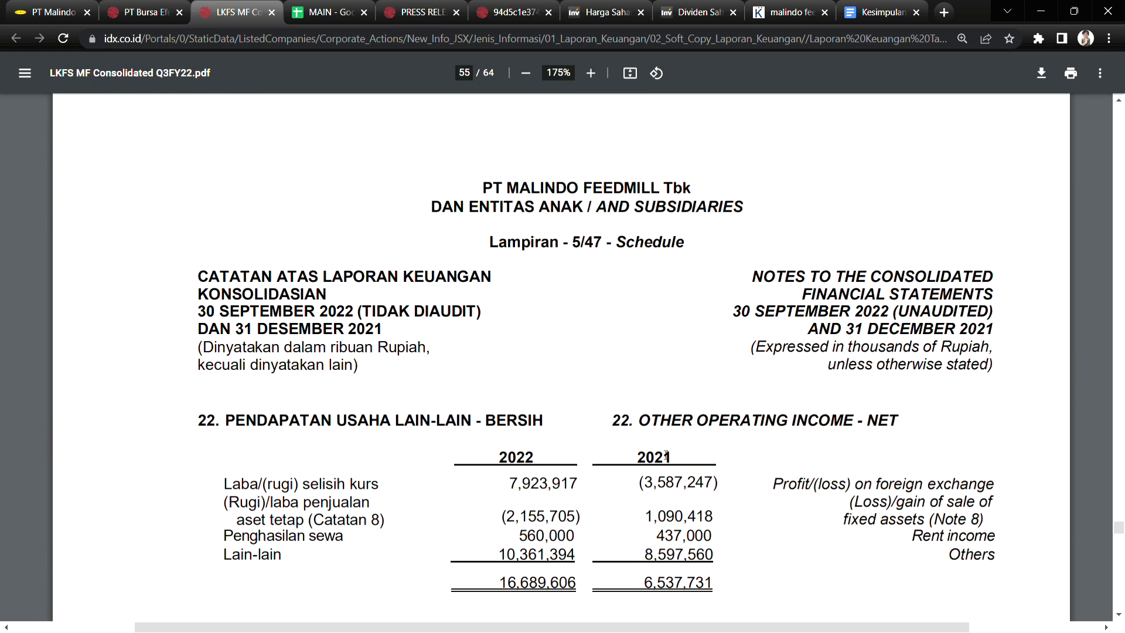
Step: Return to the consolidated profit or loss statement on page 6, passing over the equity section on page 5
left_click_drag(1119, 527, 1119, 144)
scroll(628, 490, "down", 8)
scroll(627, 490, "up", 10)
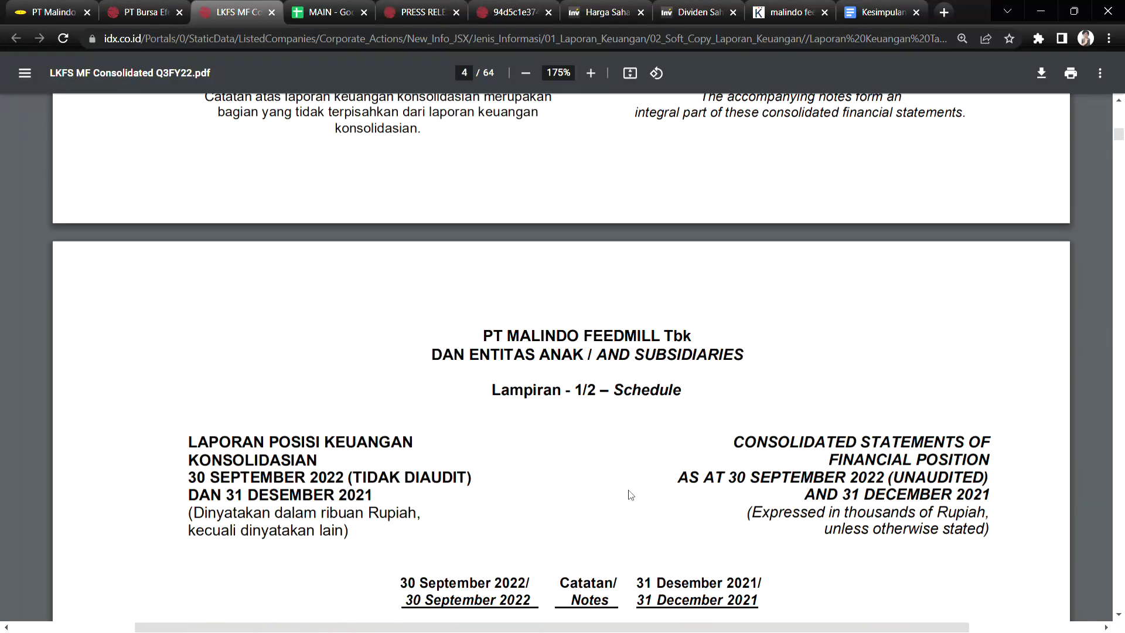
scroll(634, 523, "down", 9)
scroll(634, 522, "down", 20)
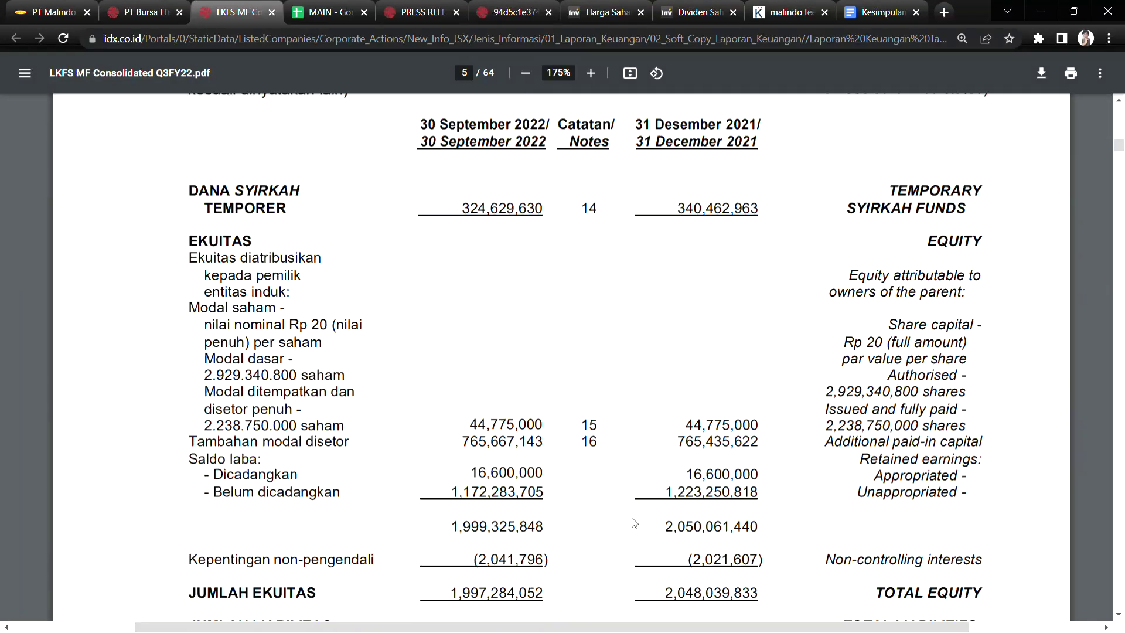
scroll(634, 527, "up", 6)
scroll(635, 530, "down", 14)
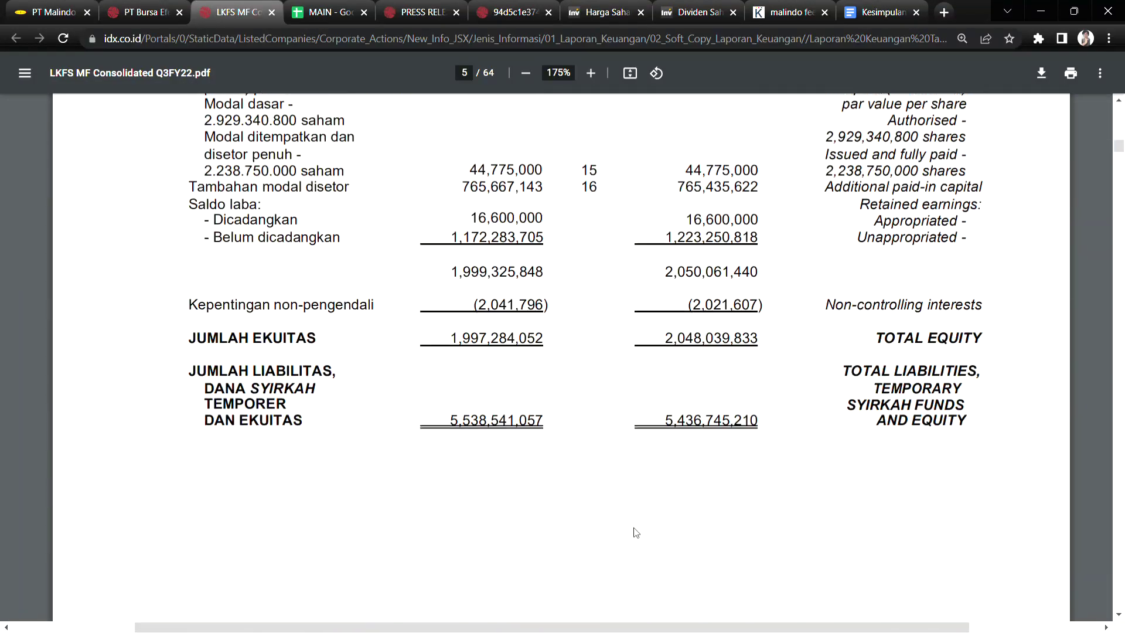
scroll(636, 533, "down", 8)
scroll(635, 533, "up", 5)
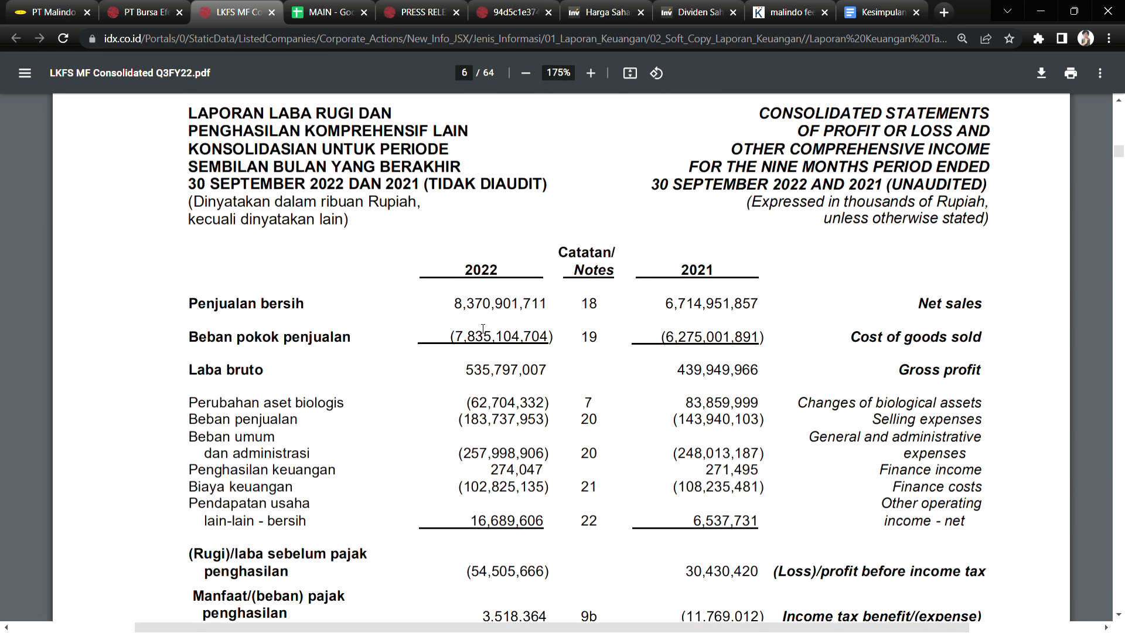
Step: Check the 2022 cost of goods sold and gross profit against the result for the period on page 6
left_click_drag(451, 338, 532, 339)
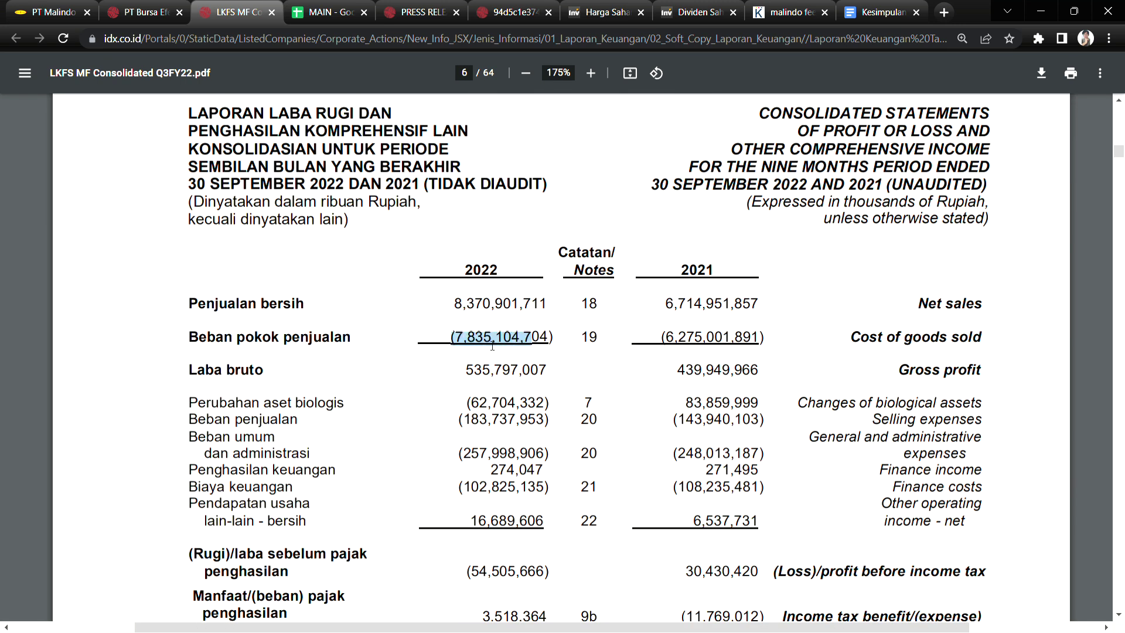
left_click(498, 378)
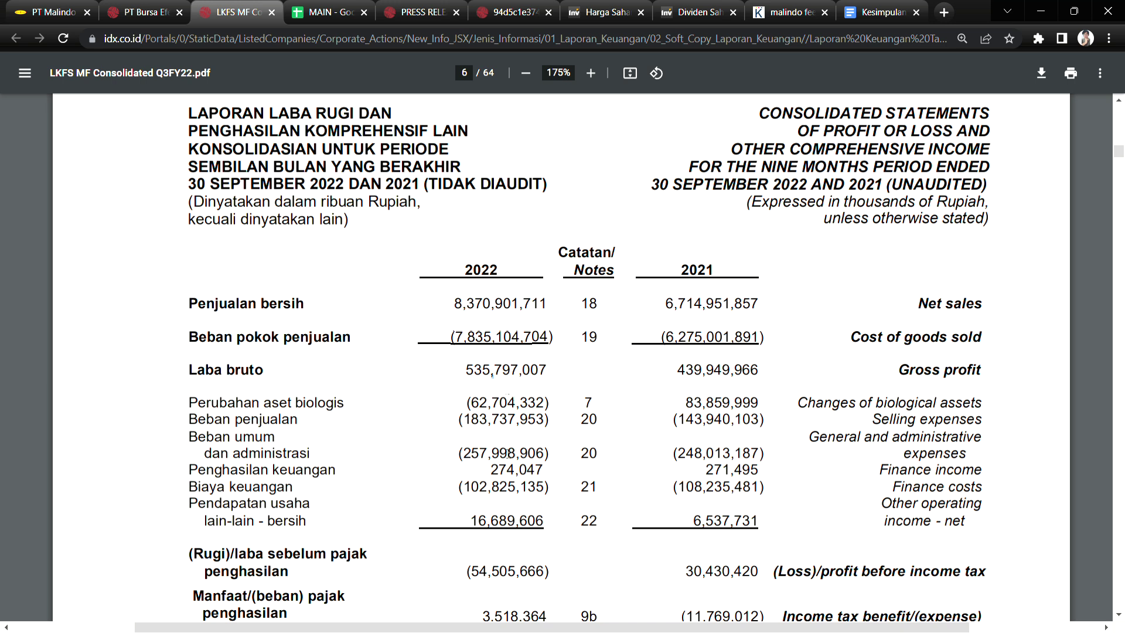
scroll(510, 455, "down", 5)
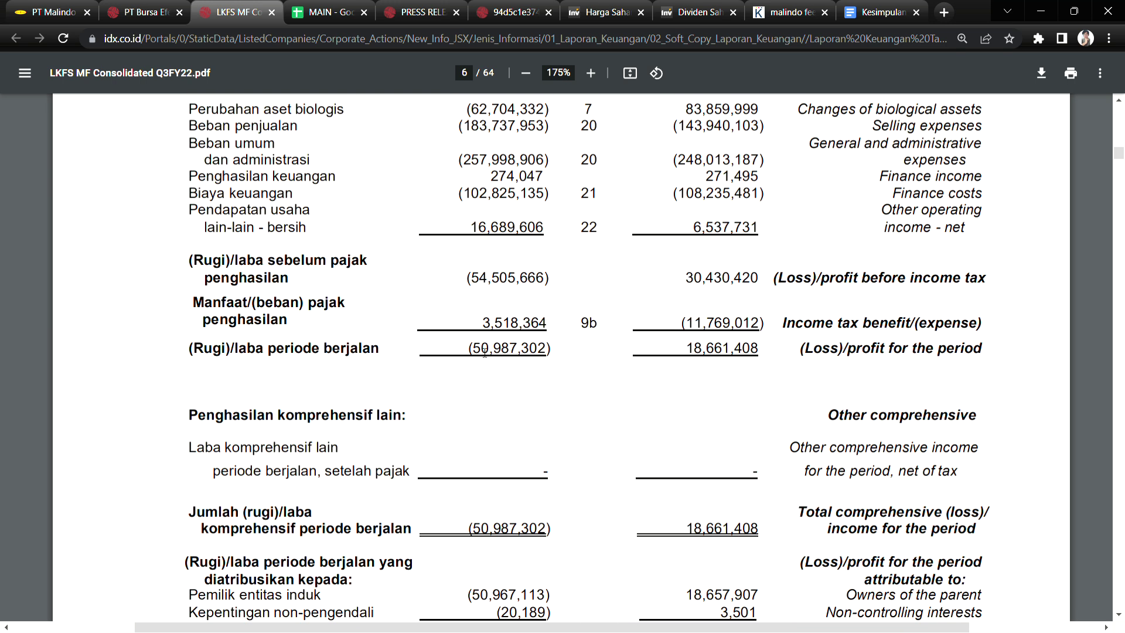
left_click_drag(484, 351, 567, 338)
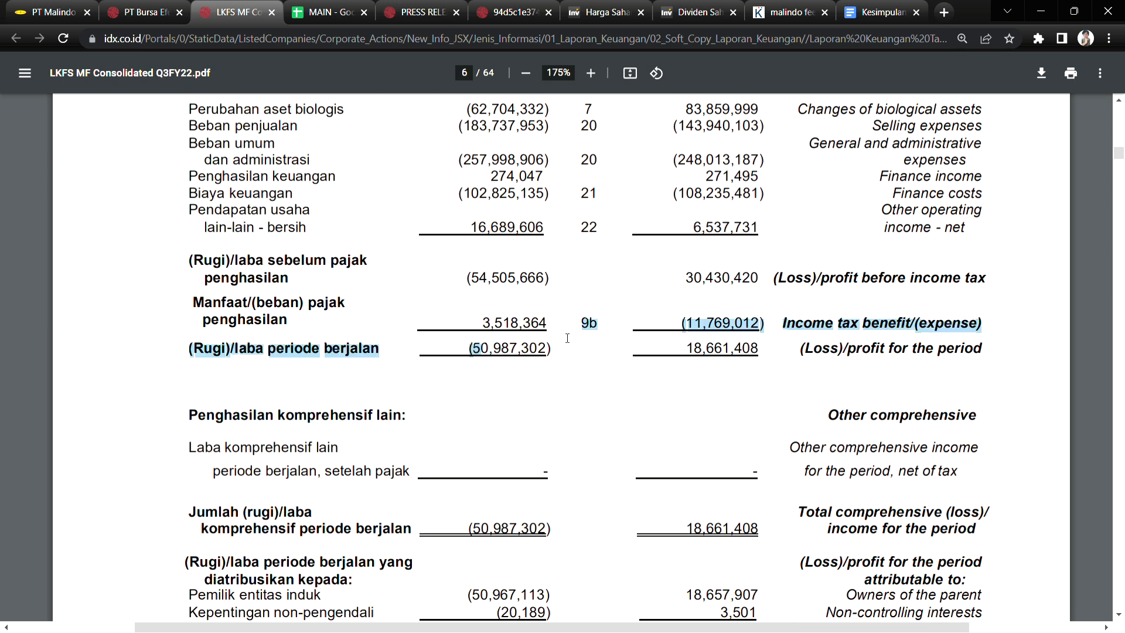
left_click(499, 356)
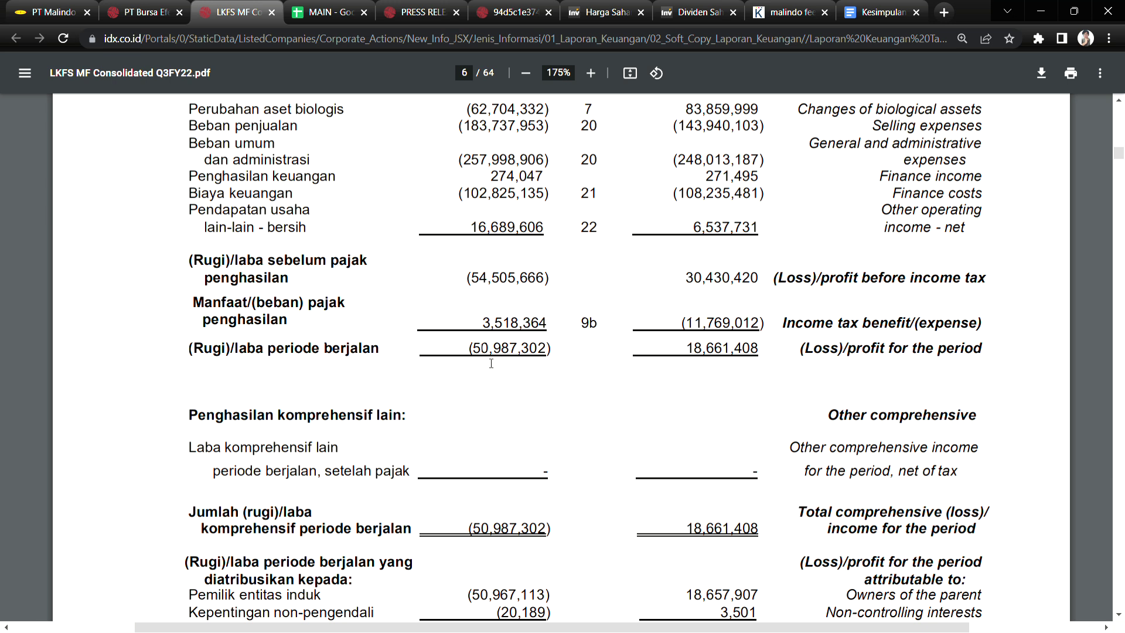
Step: Find the consolidated cash flow statement on page 8 and compare net operating cash flow for 2021 and 2022
scroll(491, 363, "down", 20)
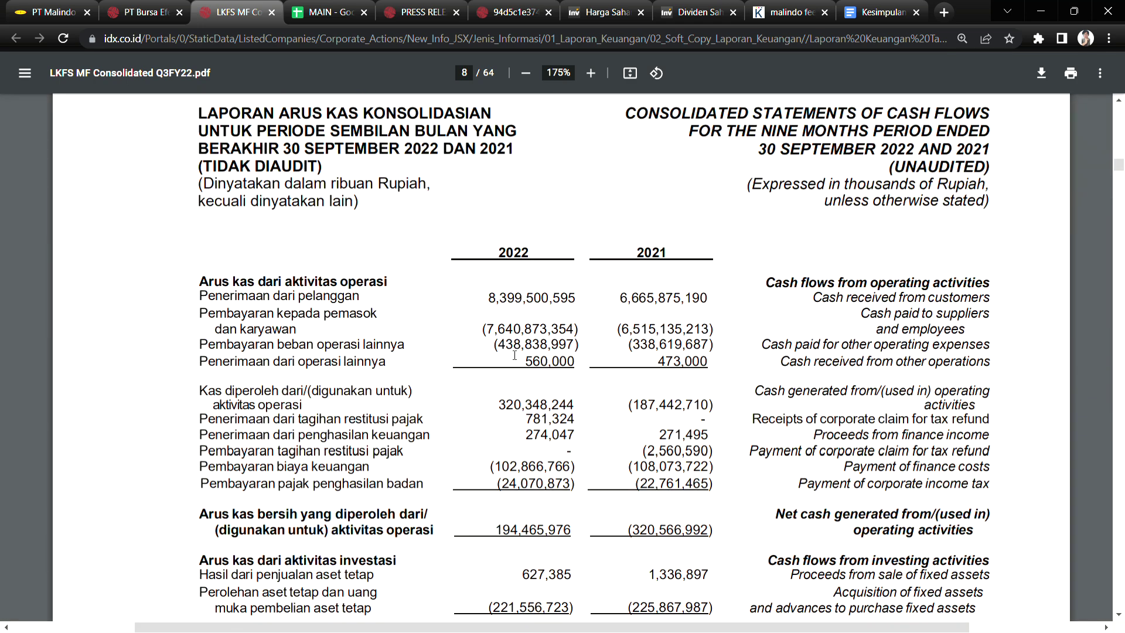
scroll(644, 315, "down", 4)
scroll(688, 239, "up", 4)
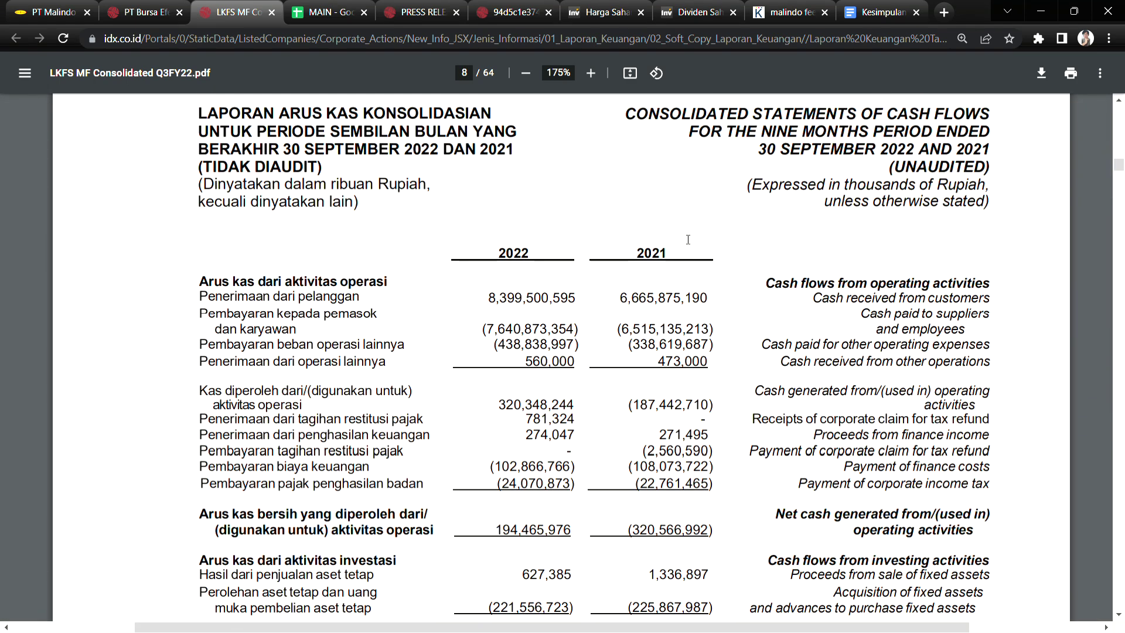
scroll(707, 494, "down", 1)
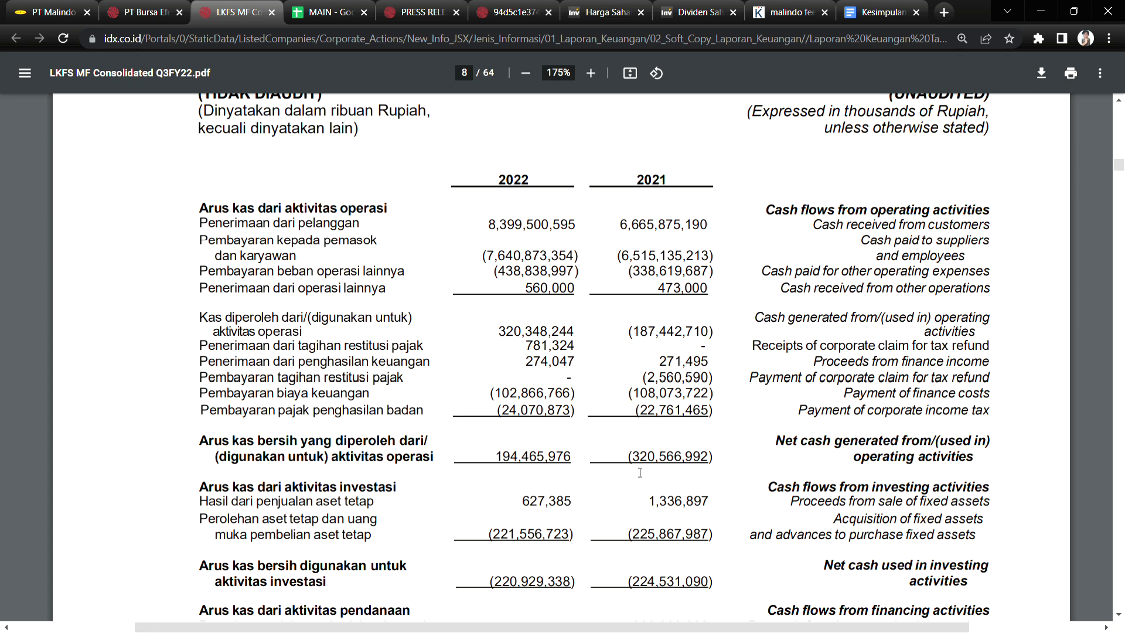
left_click_drag(628, 458, 660, 460)
left_click(547, 468)
Step: Examine the 2022 increase in short-term bank borrowings under financing activities on page 8
scroll(547, 516, "down", 4)
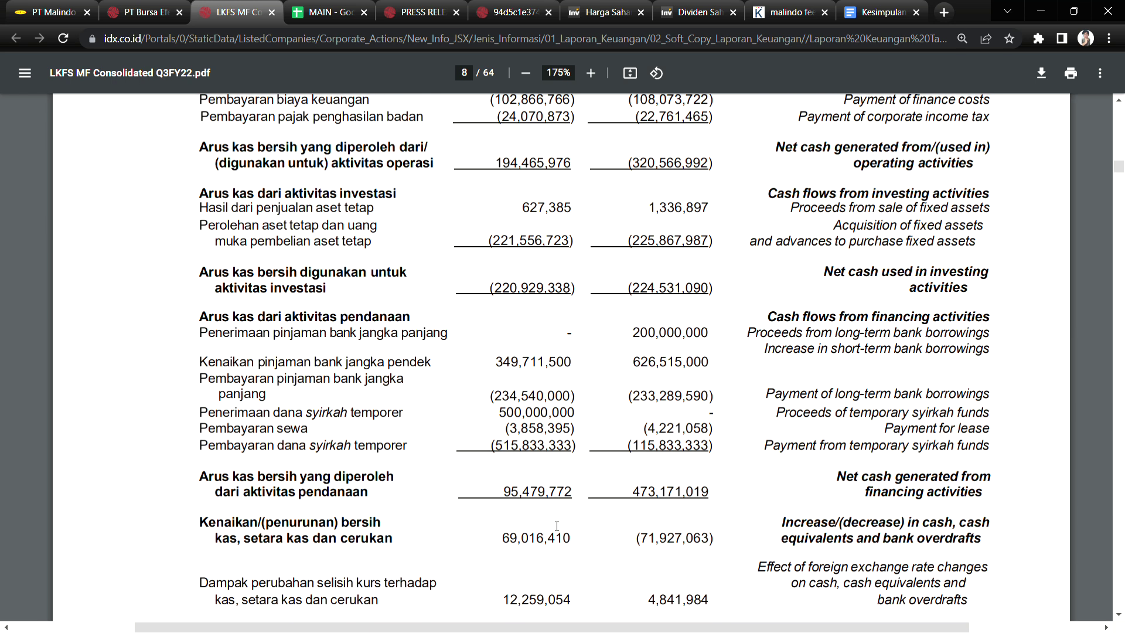
left_click_drag(501, 364, 576, 365)
left_click(512, 357)
left_click_drag(501, 365, 578, 358)
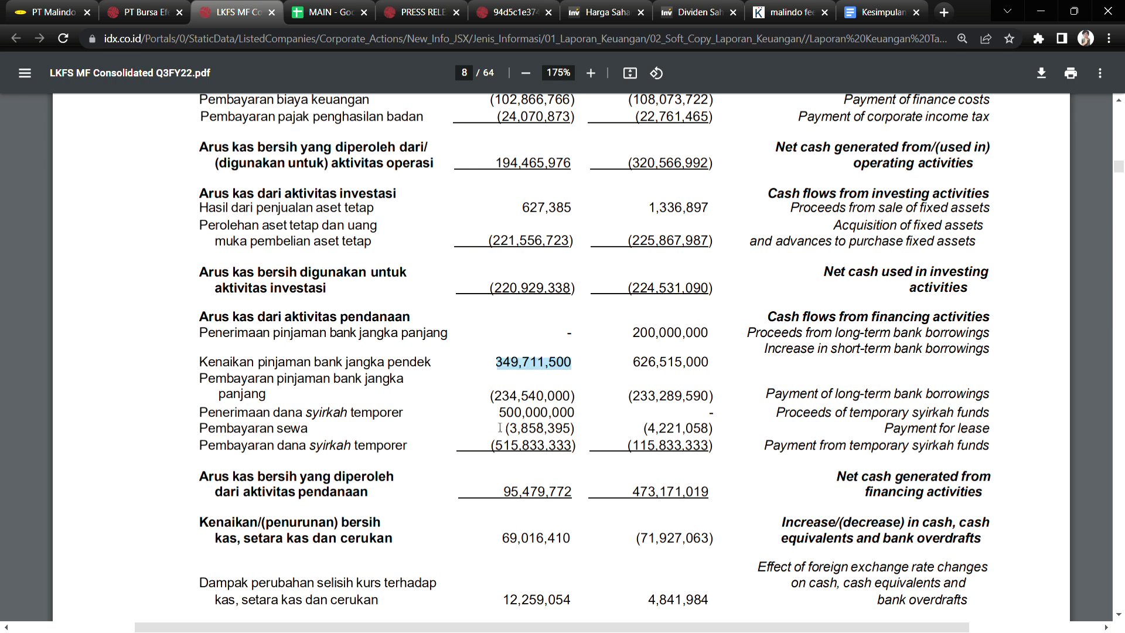
Step: Compare the 2022 temporary syirkah fund receipts and payments with the bank borrowing movements under financing activities on page 8
left_click_drag(498, 412, 584, 412)
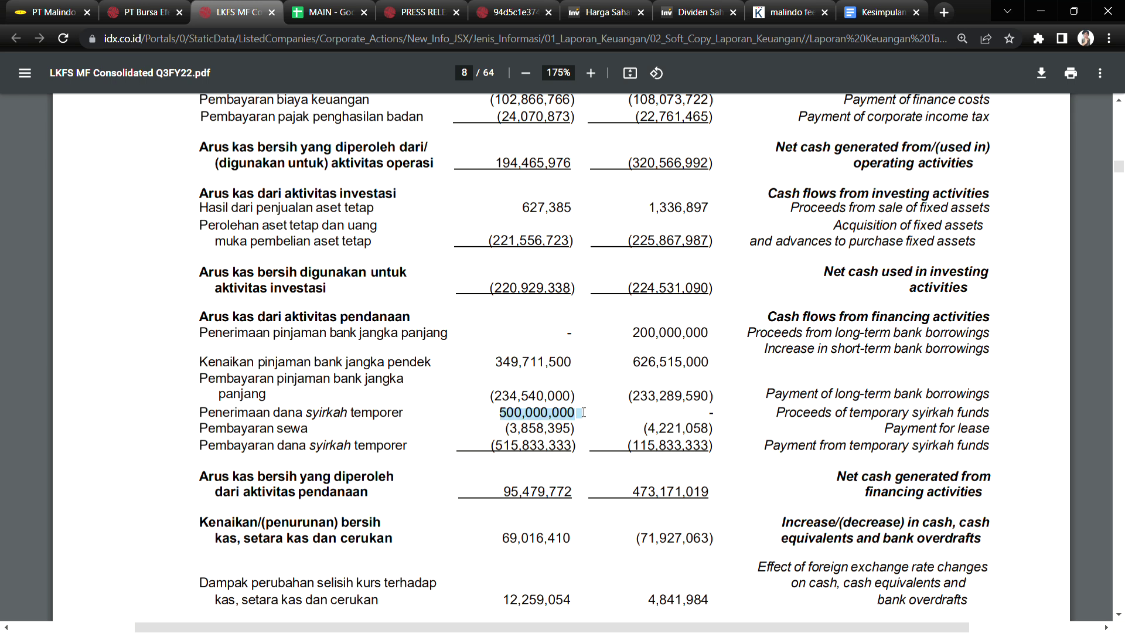
left_click_drag(491, 397, 567, 399)
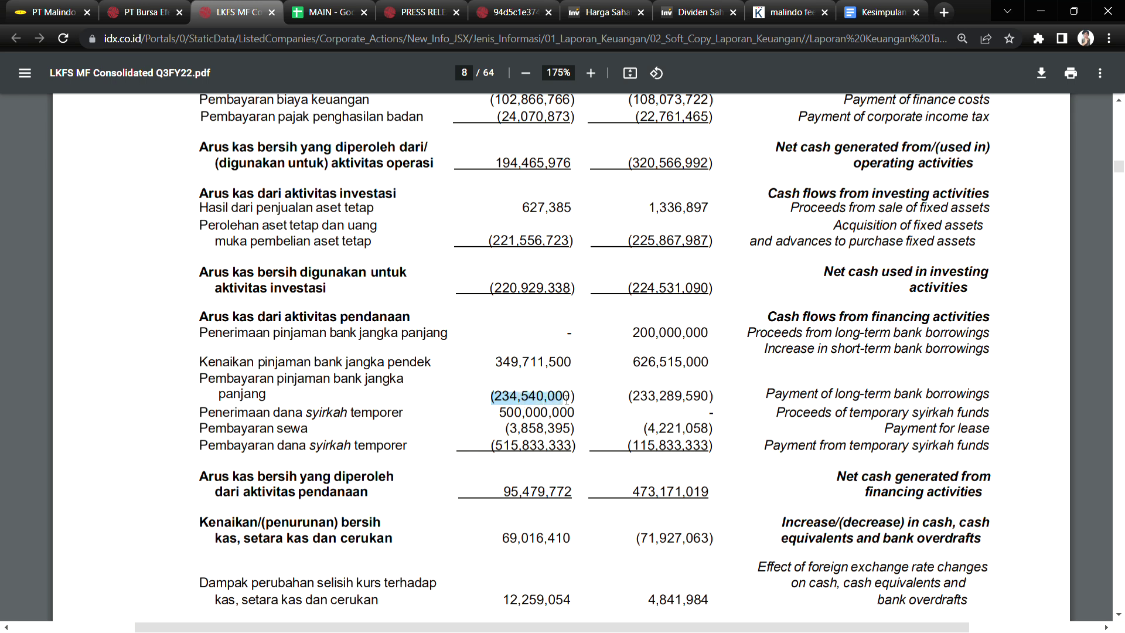
left_click_drag(496, 449, 578, 448)
left_click_drag(495, 361, 572, 362)
left_click_drag(507, 412, 572, 418)
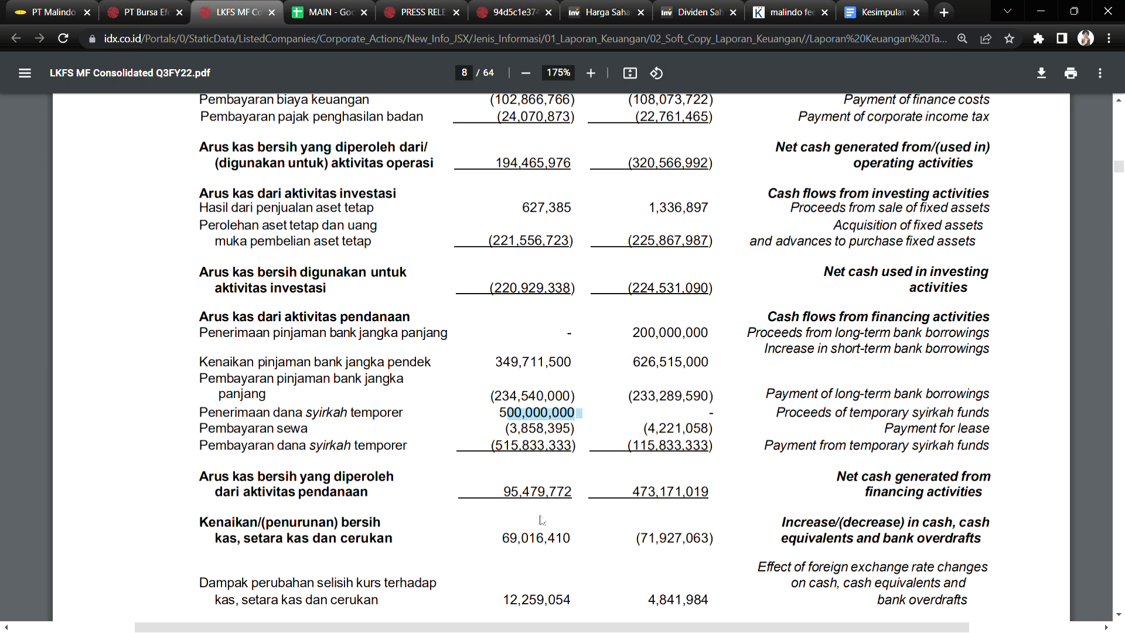
scroll(459, 439, "down", 3)
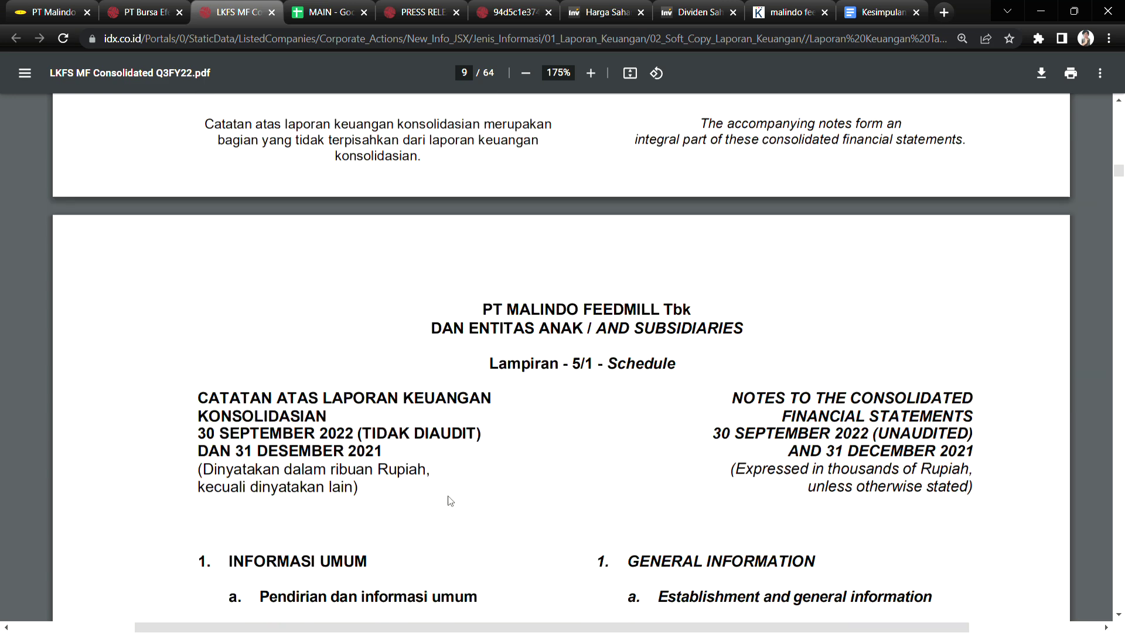
scroll(443, 495, "up", 5)
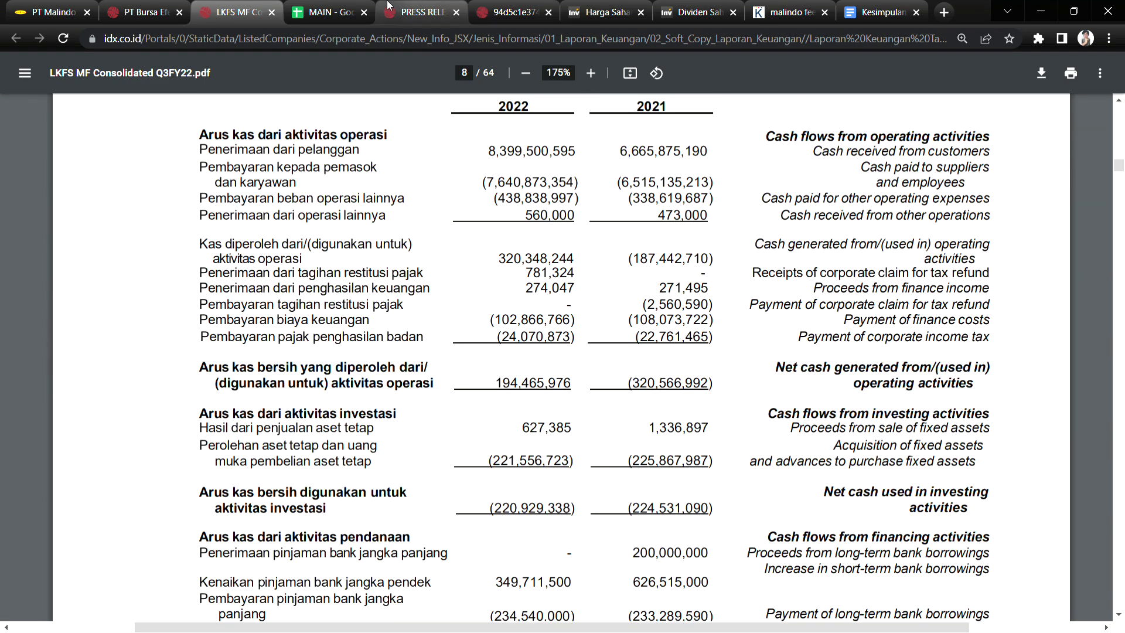
Step: Switch to the MAIN spreadsheet and review its 2011–2022 year range and the Omset, Laba Bersih, Arus Kas Operasional and Ekuitas headings
left_click(331, 12)
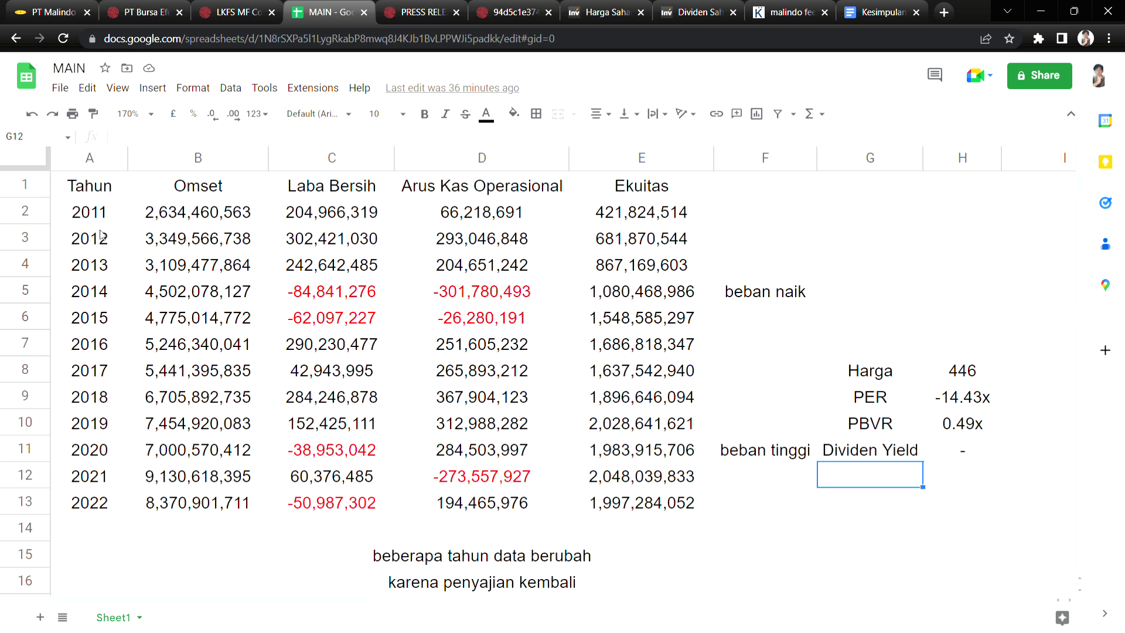
left_click(113, 219)
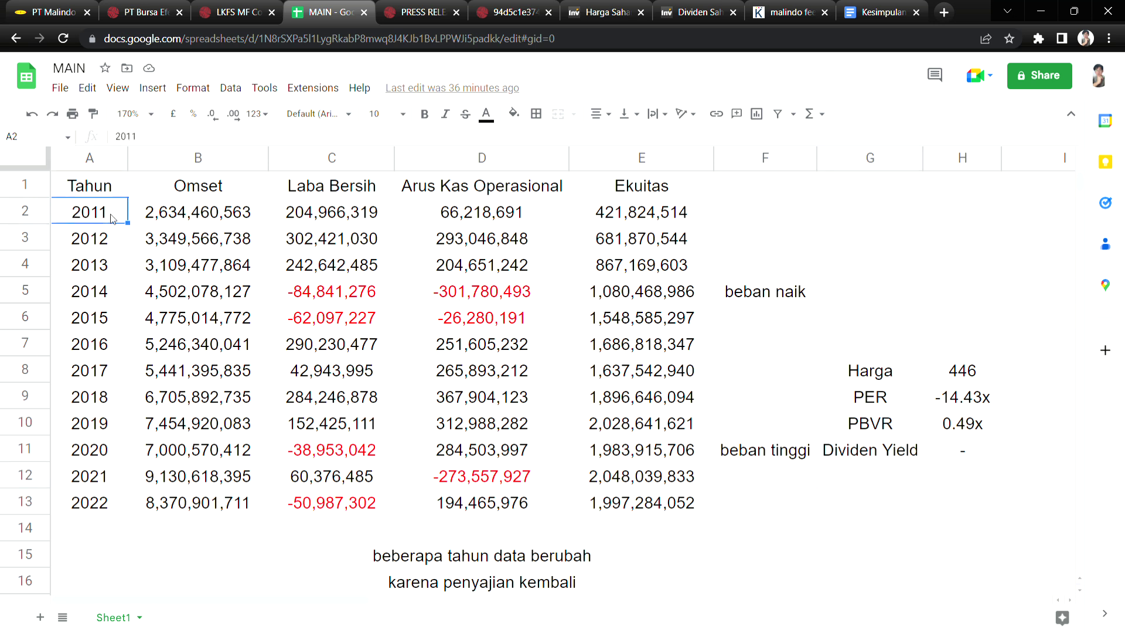
left_click(112, 507)
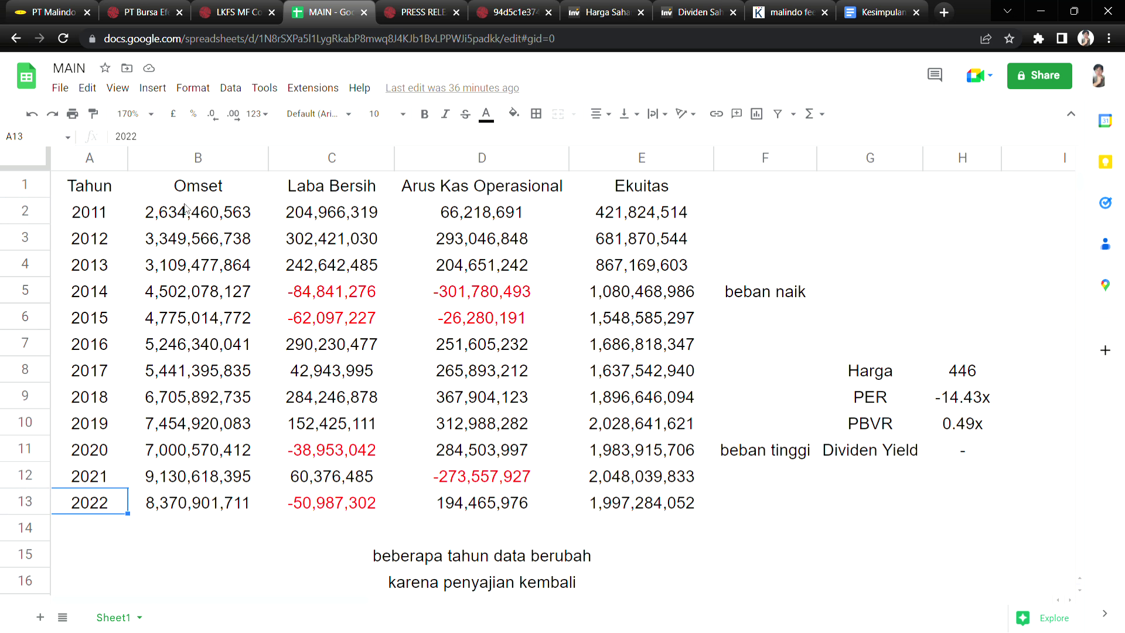
left_click(245, 186)
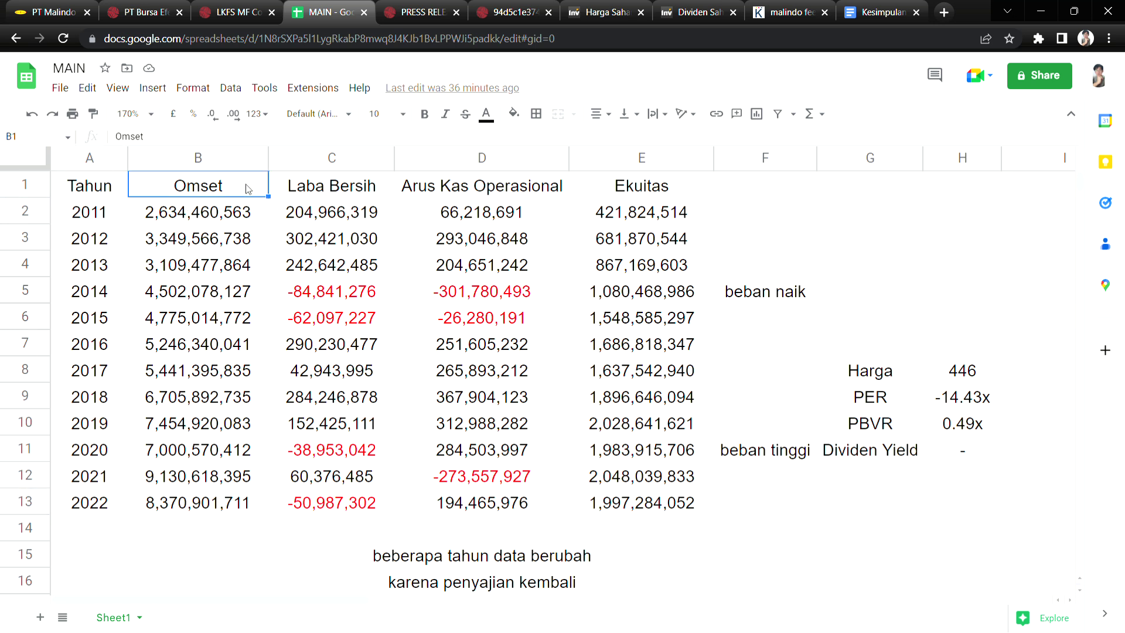
left_click(371, 185)
left_click(516, 192)
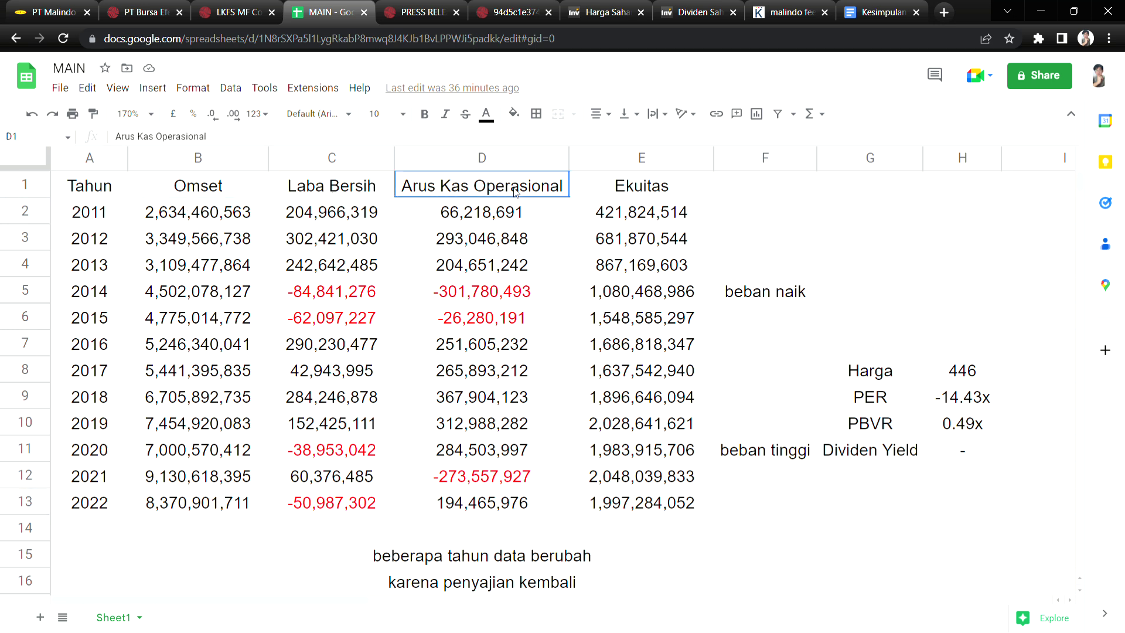
left_click(684, 193)
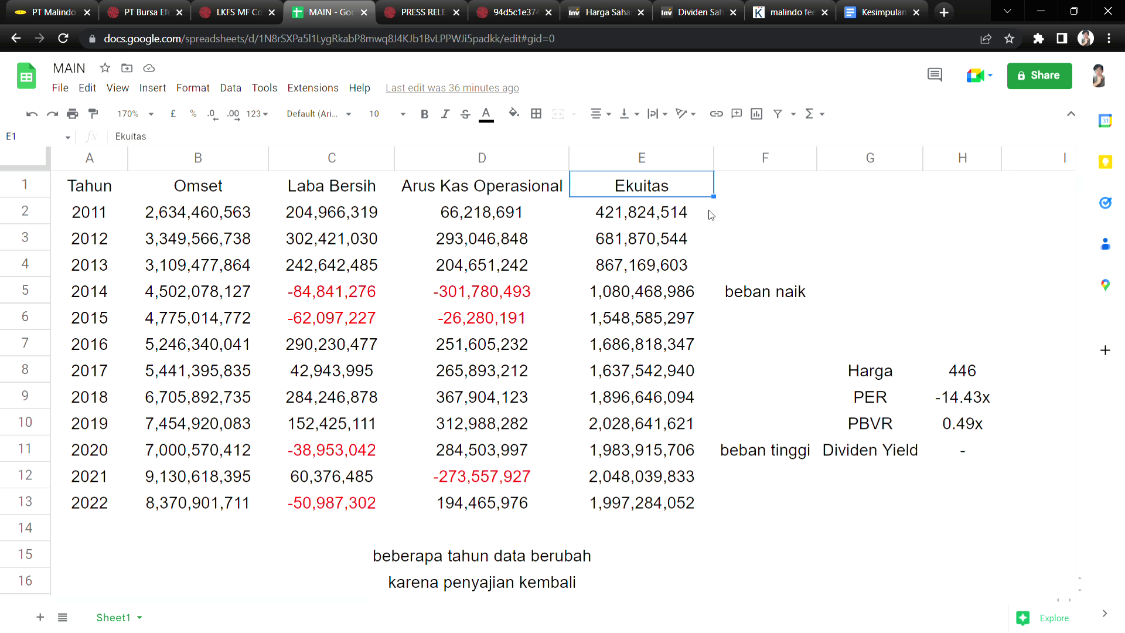
Step: Examine the Ekuitas trend from 2011 to 2022, focusing on the years 2011 to 2014
left_click_drag(709, 214, 697, 506)
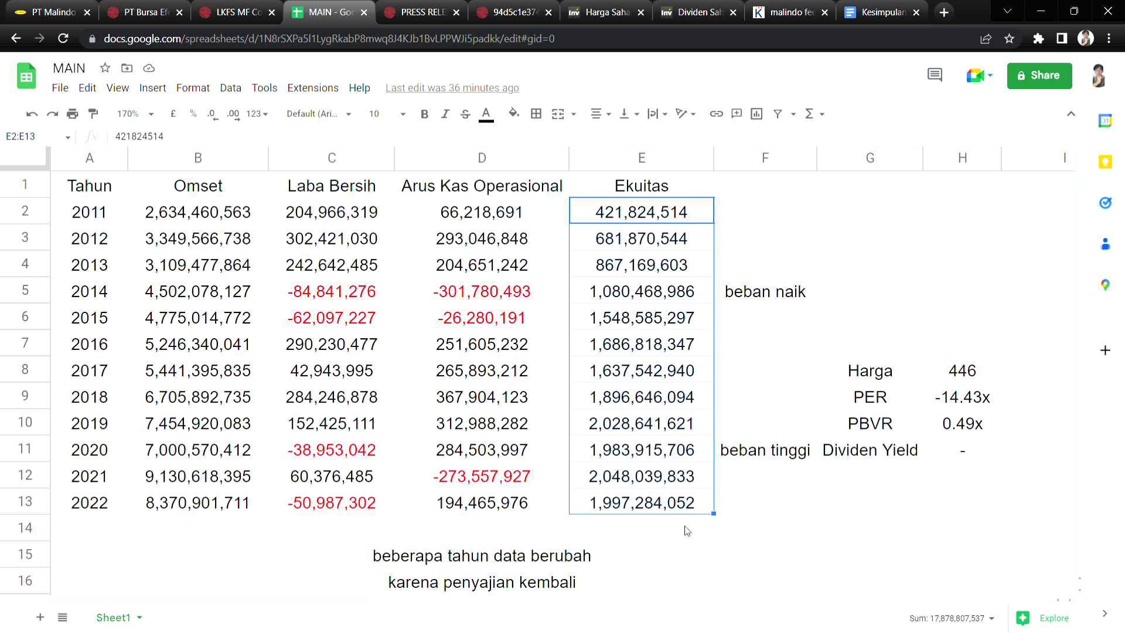
left_click(688, 531)
left_click_drag(703, 218, 692, 302)
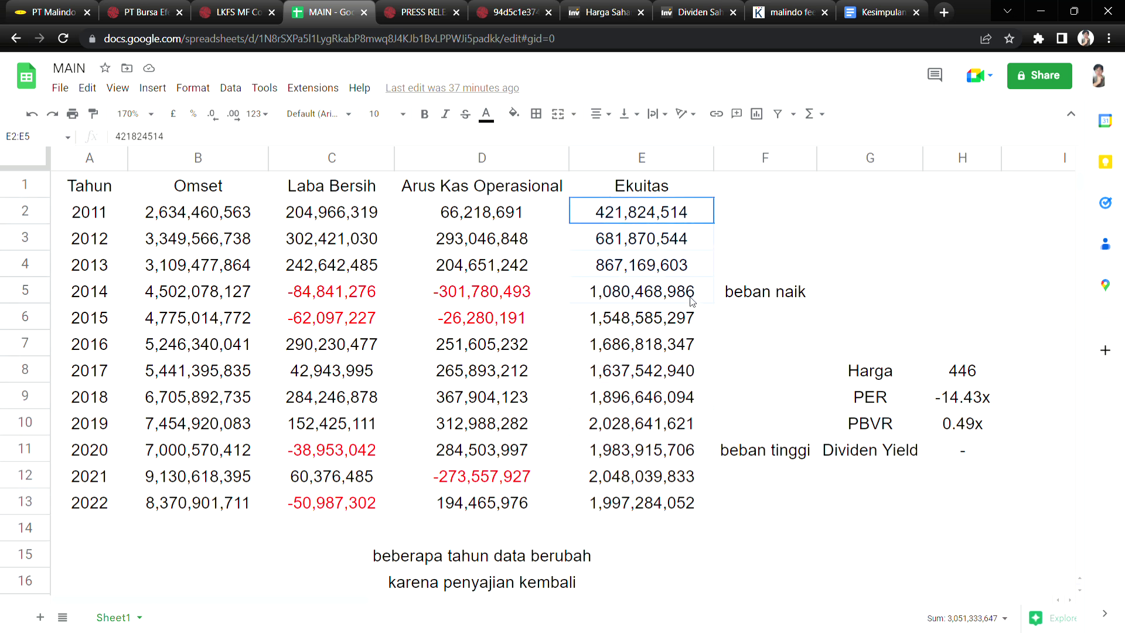
Step: Compare all figures for 2011–2015 with those for 2015–2022, ending at the 2022 equity
left_click(121, 296)
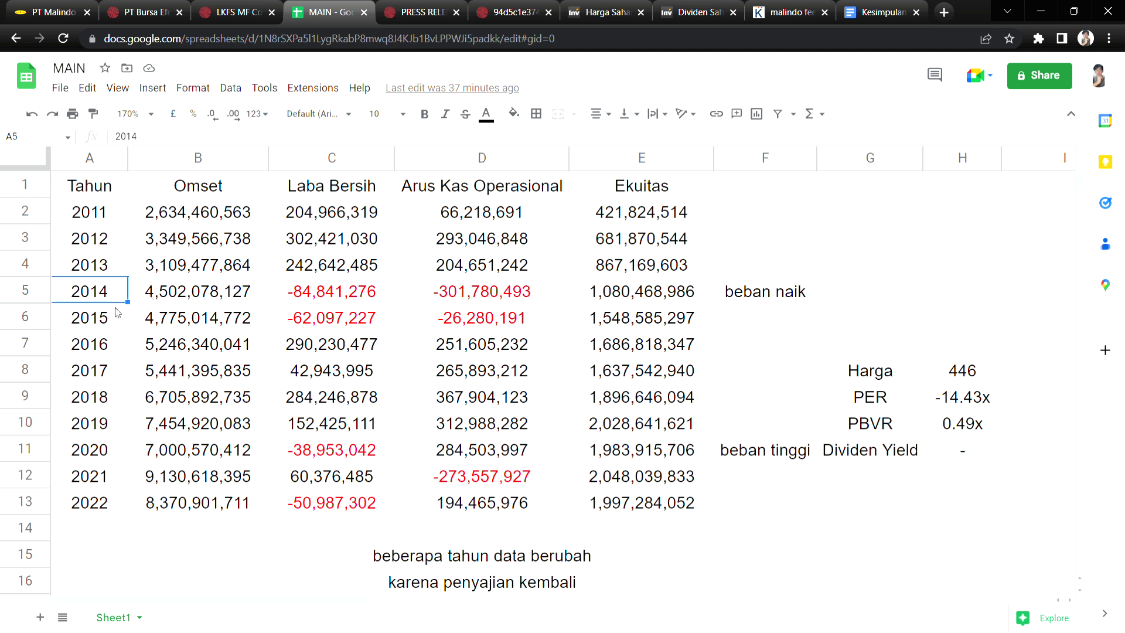
left_click_drag(120, 211, 637, 333)
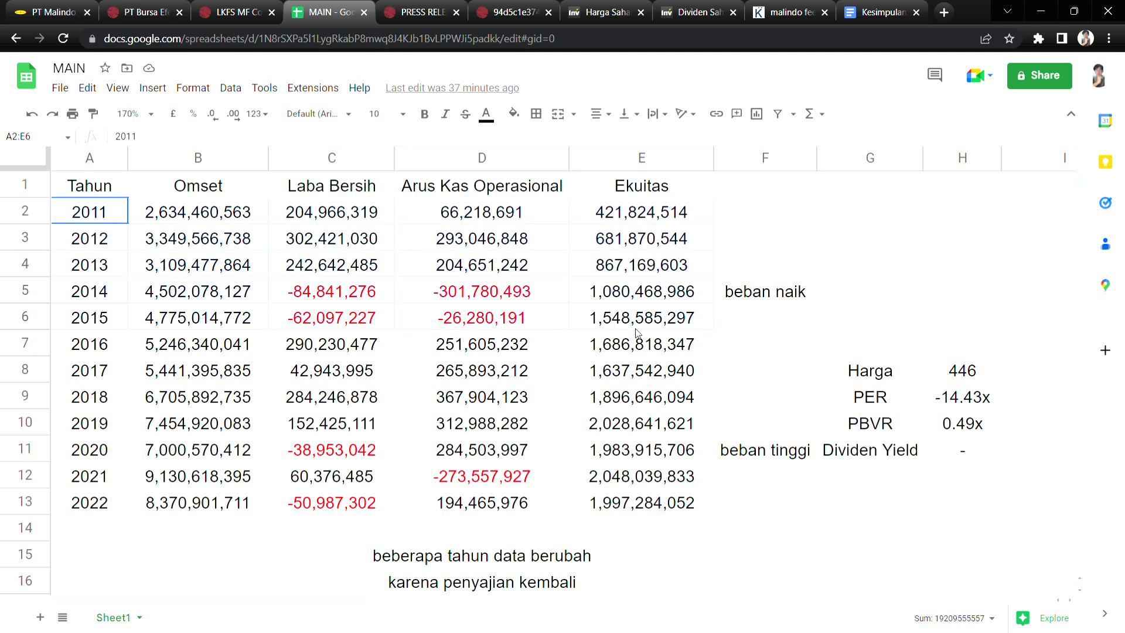
left_click(672, 332)
mouse_move(126, 325)
left_mouse_down()
mouse_move(152, 351)
mouse_move(469, 498)
mouse_move(699, 497)
mouse_move(699, 508)
left_mouse_up()
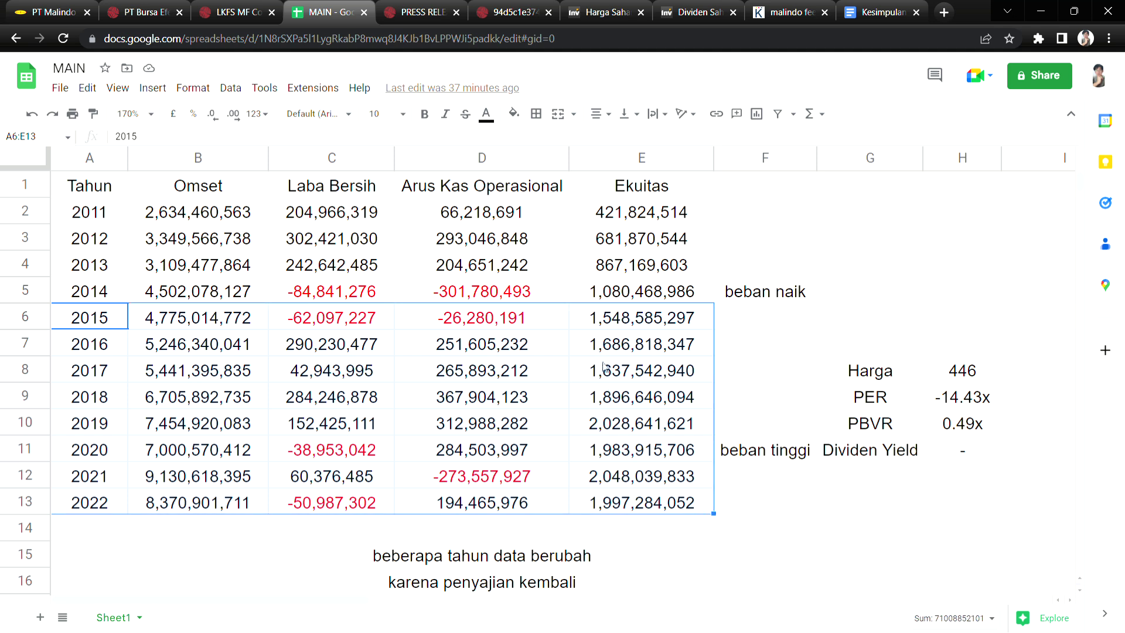
left_click(587, 509)
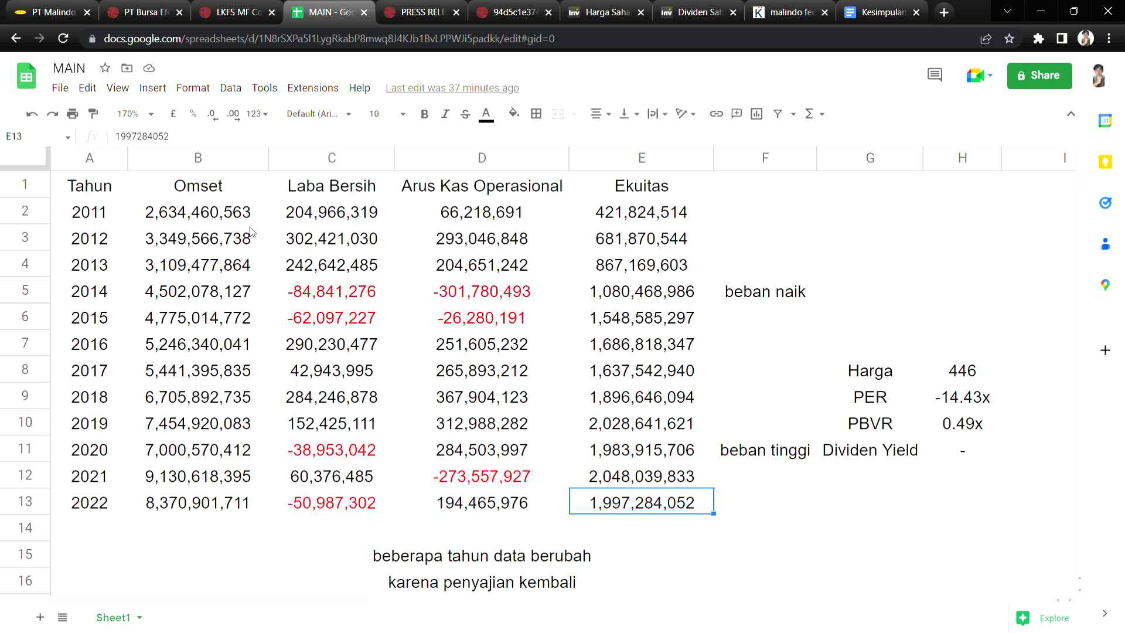
Step: Compare the Omset and Laba Bersih columns for 2011–2022, focusing on net profit from 2018 to 2022
left_click_drag(254, 214, 237, 502)
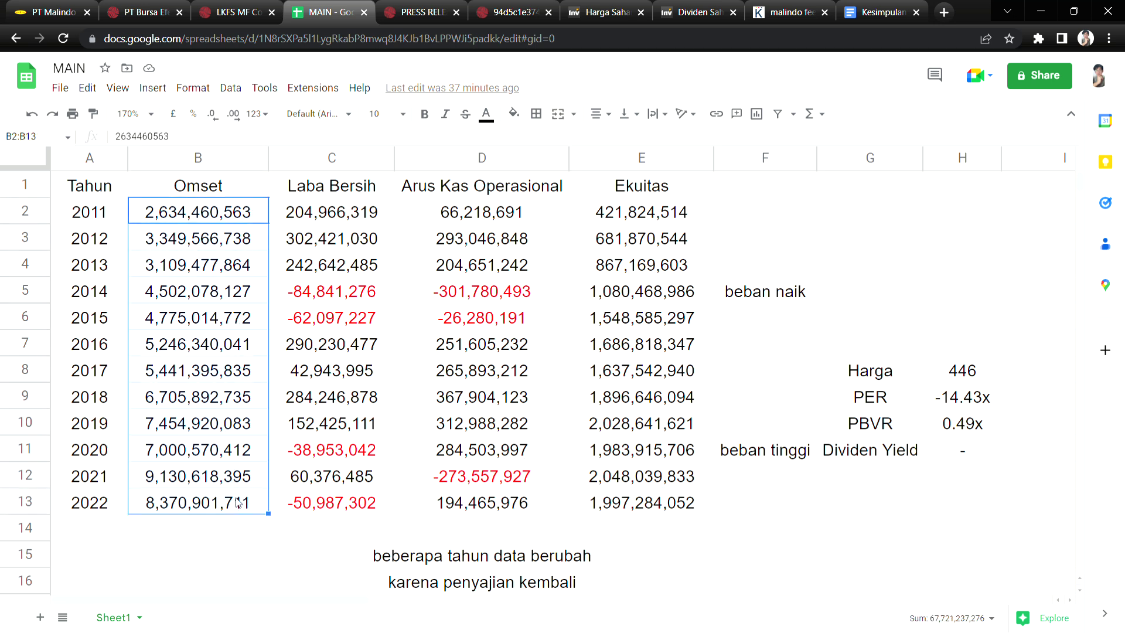
left_click_drag(380, 218, 368, 501)
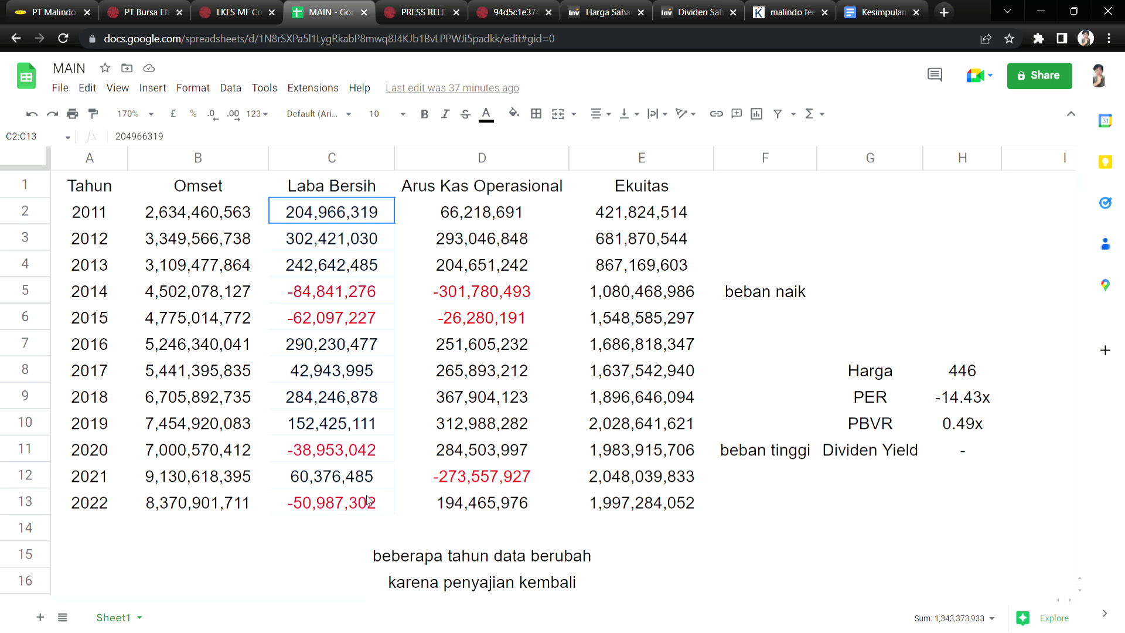
left_click(336, 542)
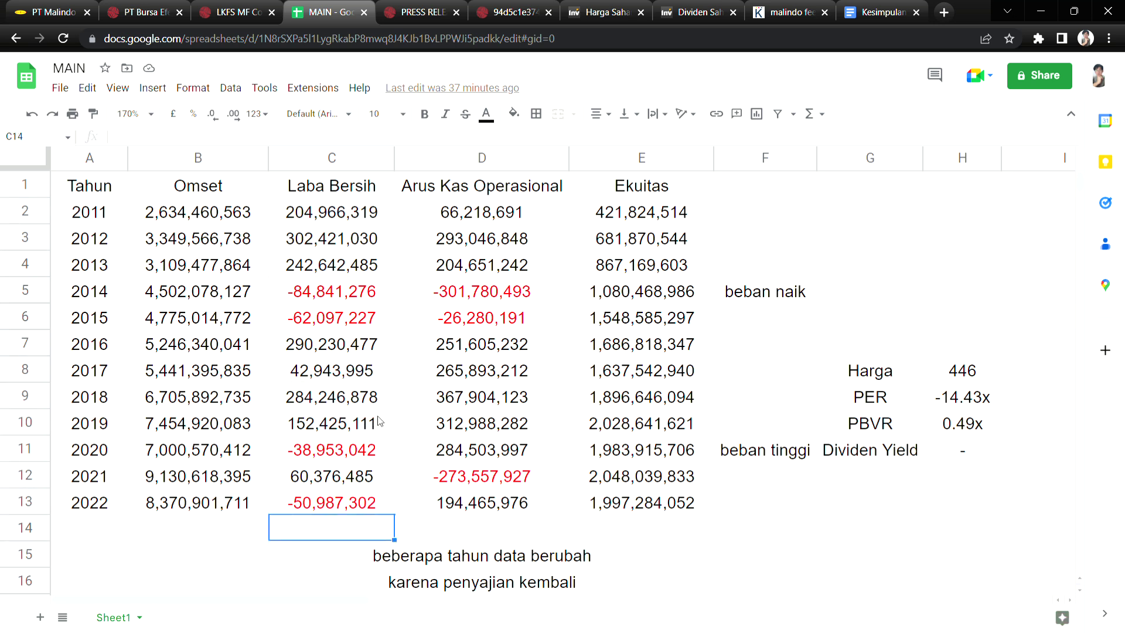
left_click_drag(391, 403, 383, 511)
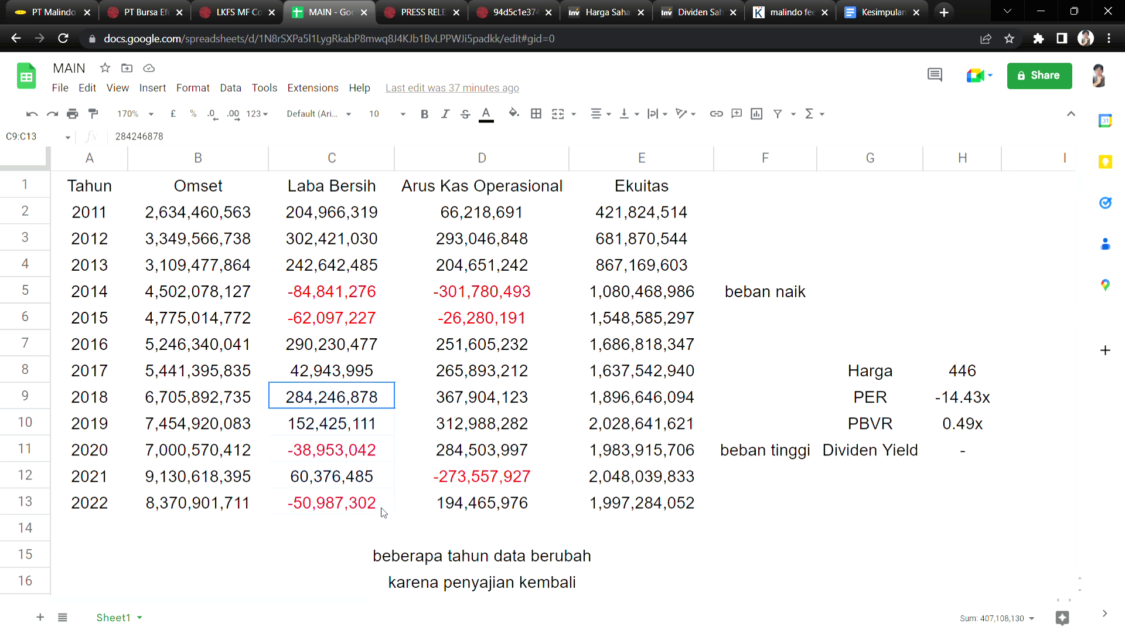
left_click(198, 554)
Step: Compare the yearly rows for 2018–2019 and 2014–2015, plus revenue and net profit for 2012–2013
mouse_move(88, 398)
left_mouse_down()
mouse_move(411, 437)
mouse_move(650, 435)
mouse_move(636, 419)
left_mouse_up()
left_click(123, 296)
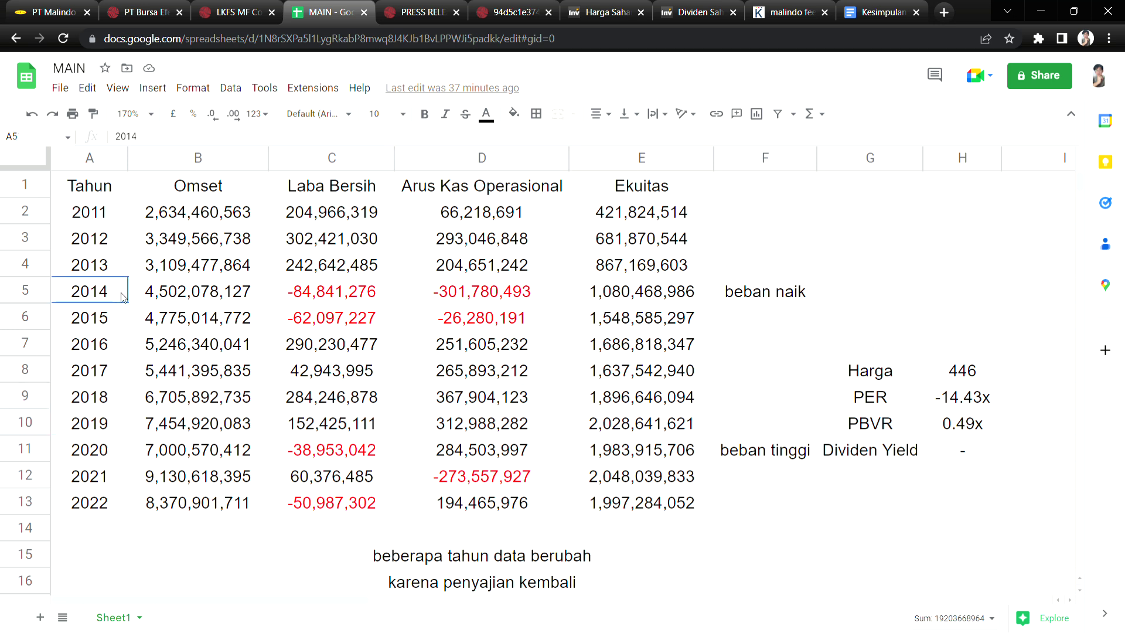
left_click_drag(123, 296, 587, 322)
left_click(141, 258)
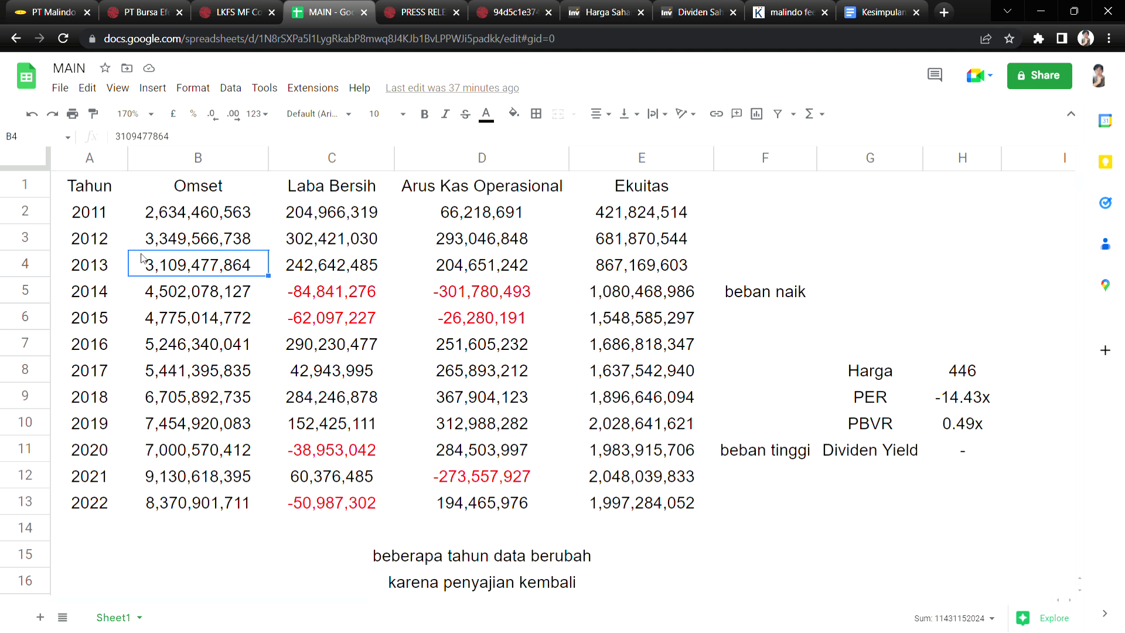
left_click_drag(144, 237, 387, 258)
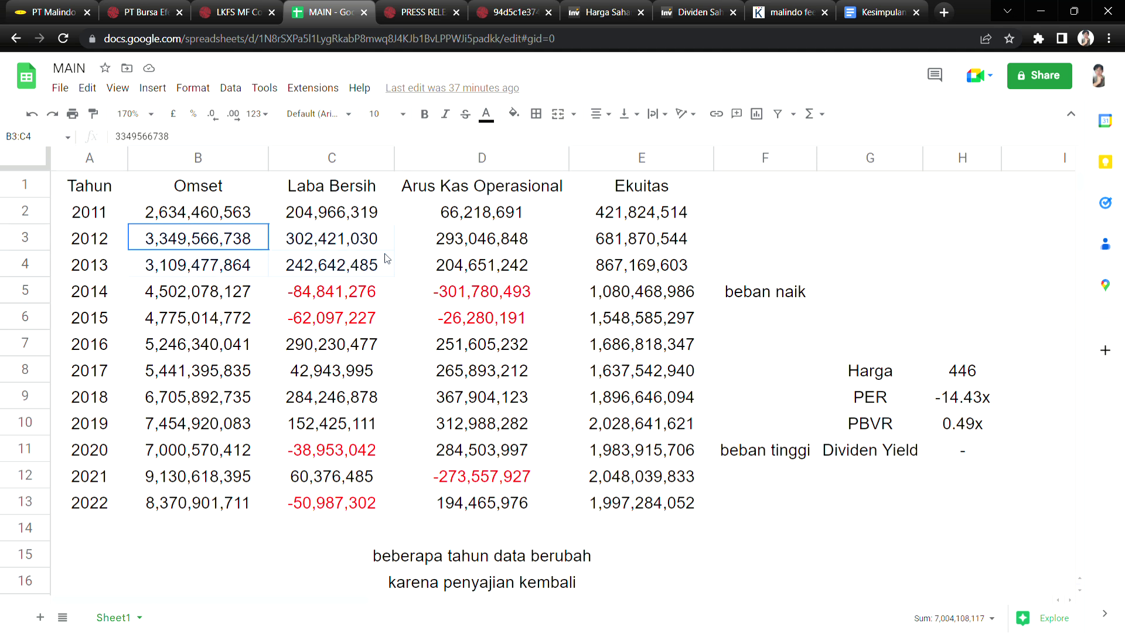
Step: Check the "beban naik" note for 2014 and the "beban tinggi" note for 2020
left_click(780, 330)
left_click(787, 296)
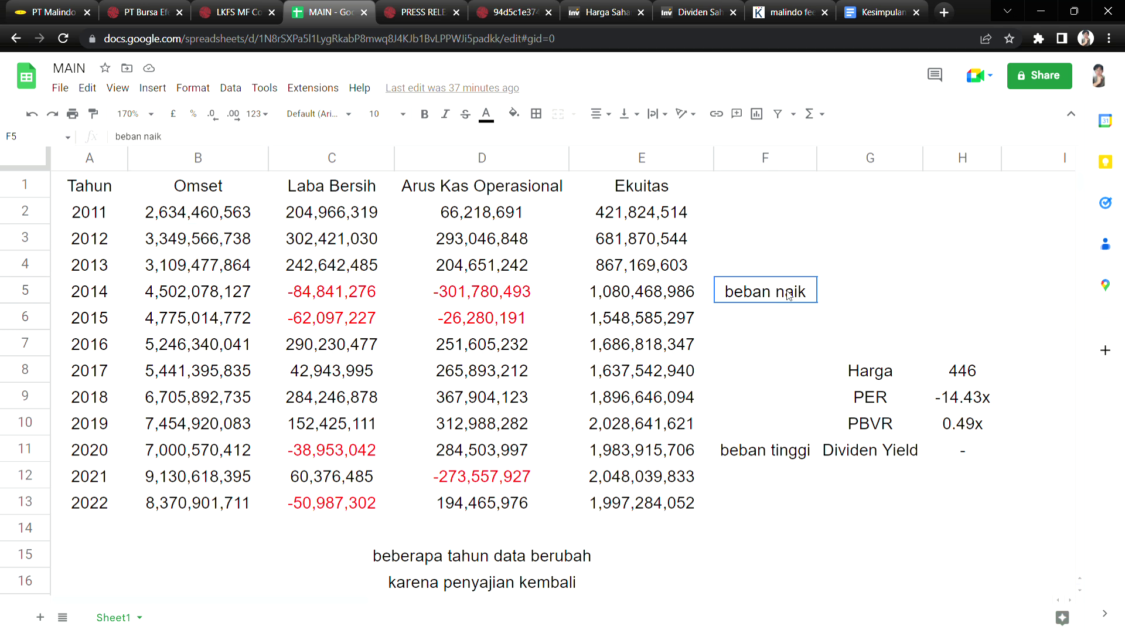
left_click(750, 458)
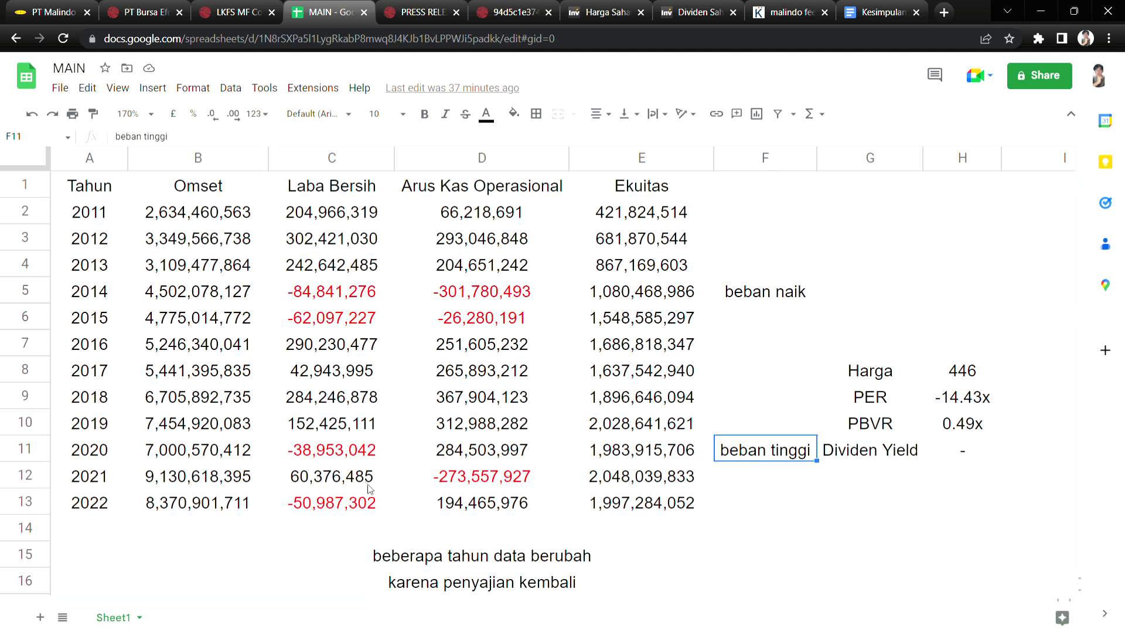
Step: Return to the Q3 2022 report and review the liabilities on page 4 and the profit or loss statement on page 6
left_click(238, 6)
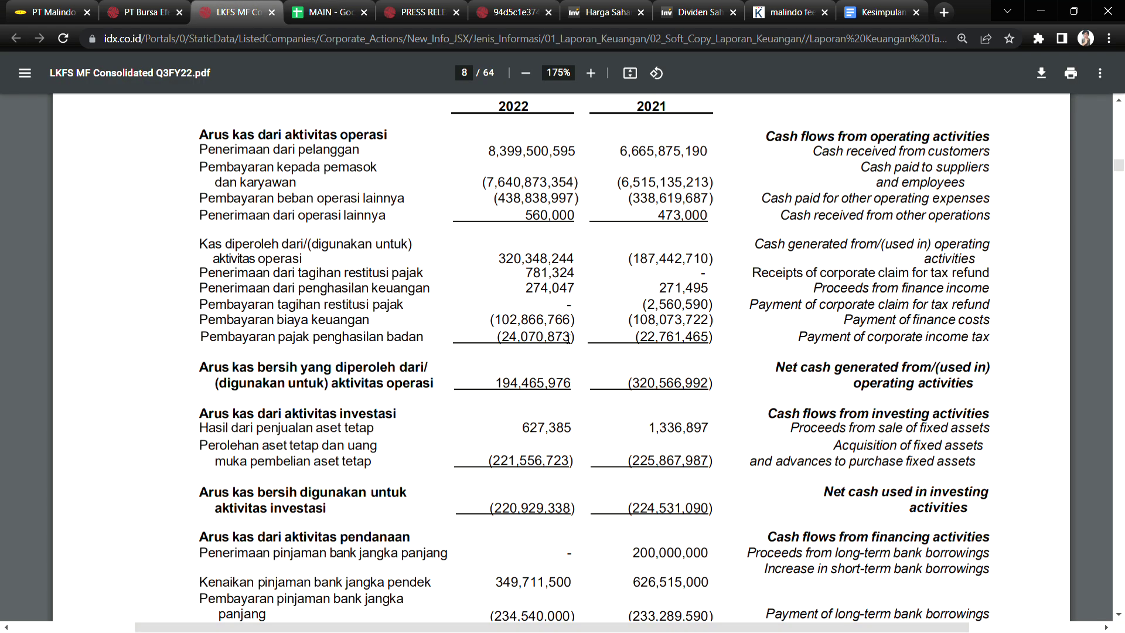
scroll(569, 337, "up", 20)
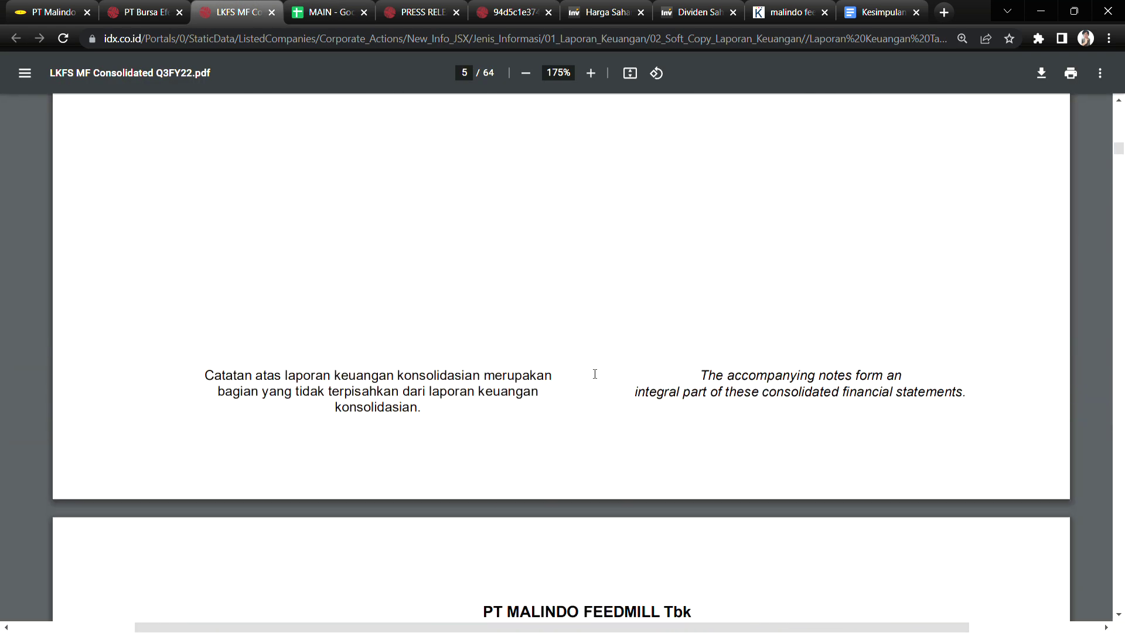
scroll(595, 374, "up", 15)
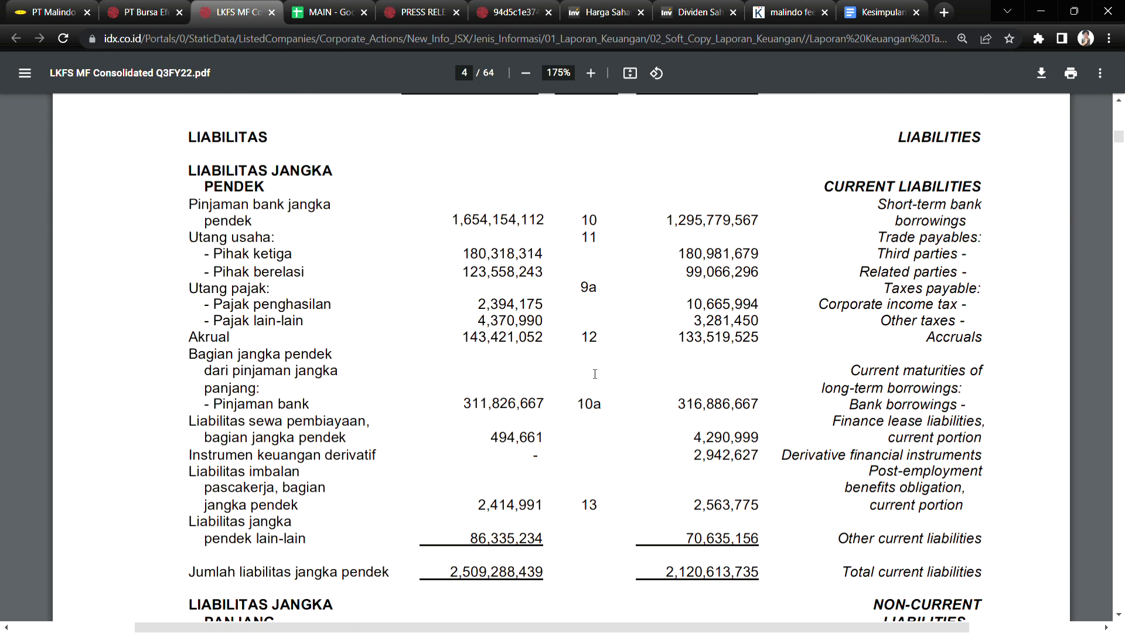
scroll(595, 373, "up", 10)
scroll(590, 379, "down", 20)
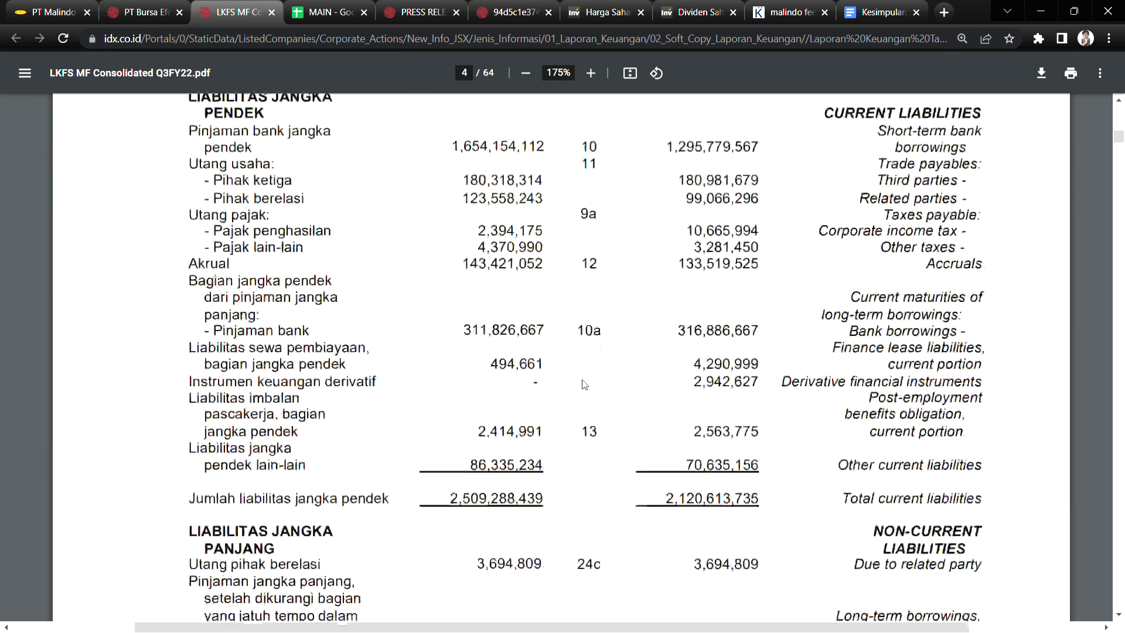
scroll(584, 384, "down", 10)
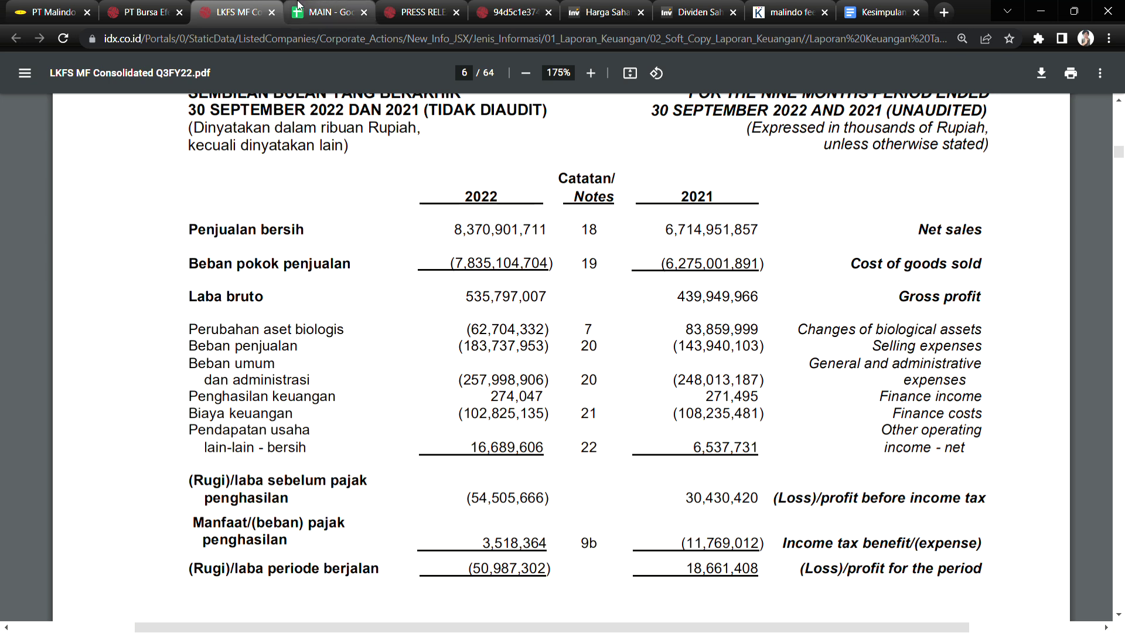
Step: Return to the MAIN spreadsheet and compare the Laba Bersih and Ekuitas columns across 2011–2022
left_click(328, 8)
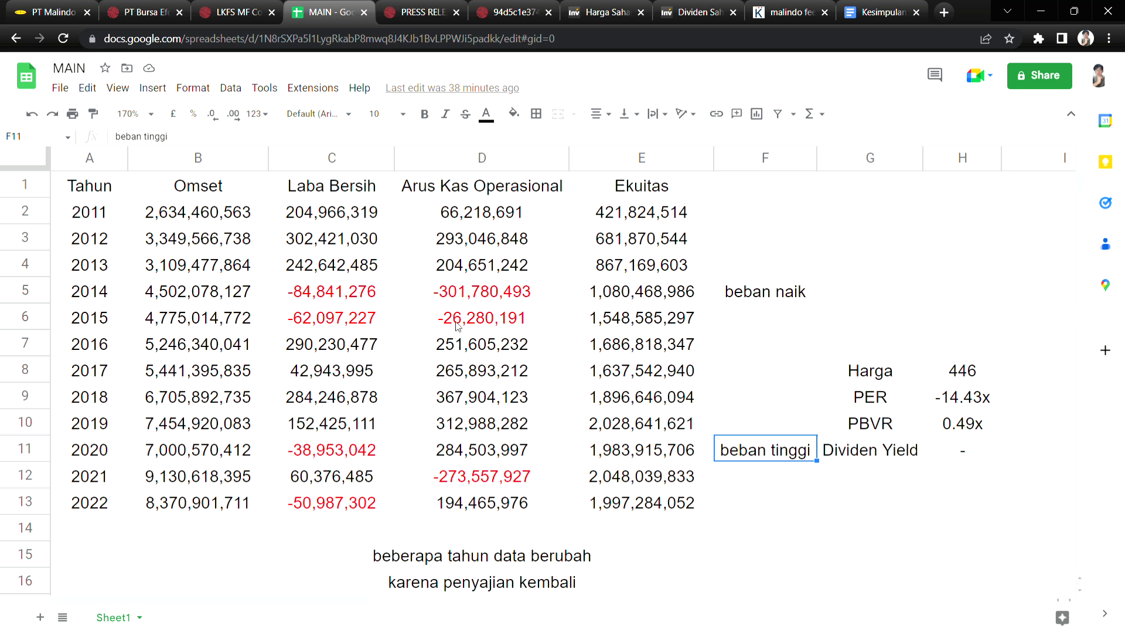
left_click(421, 328)
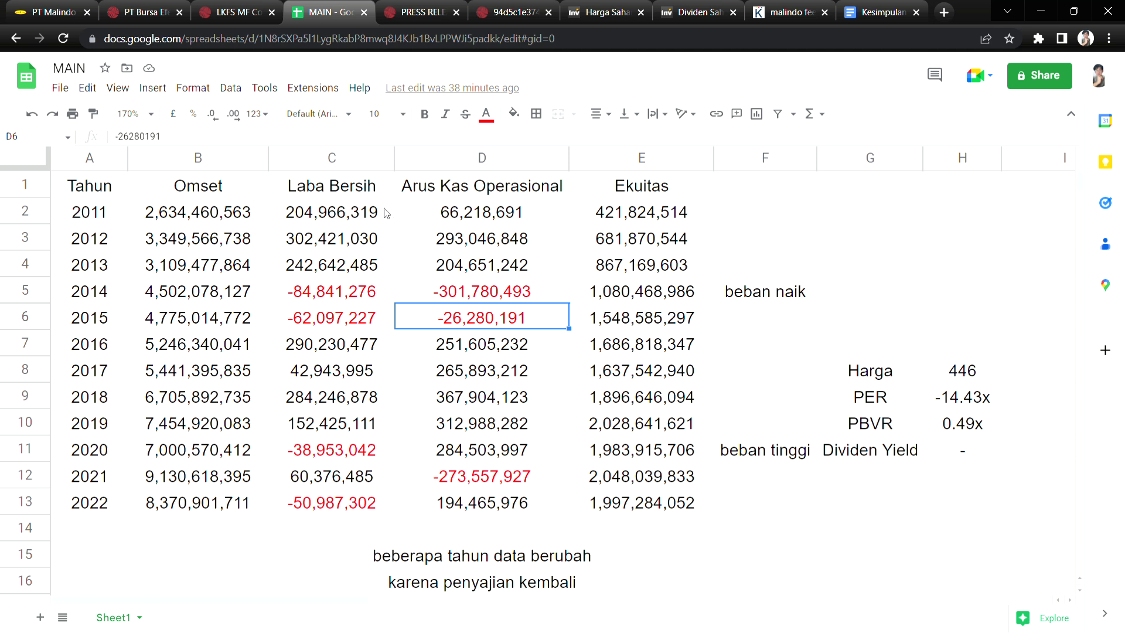
left_click_drag(385, 213, 390, 511)
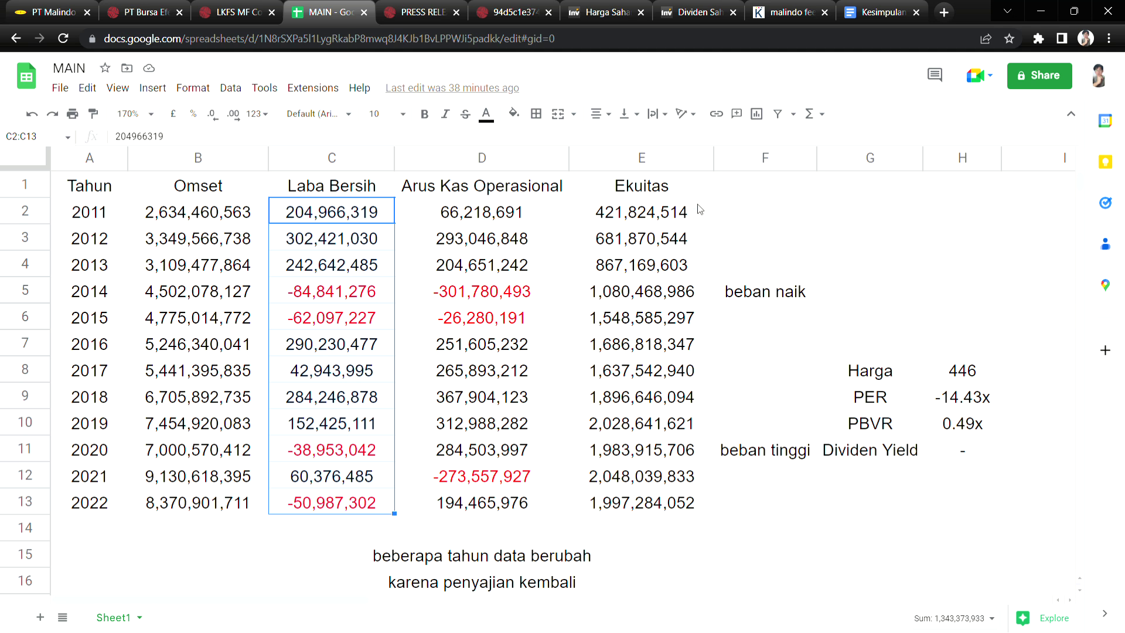
left_click_drag(700, 211, 700, 502)
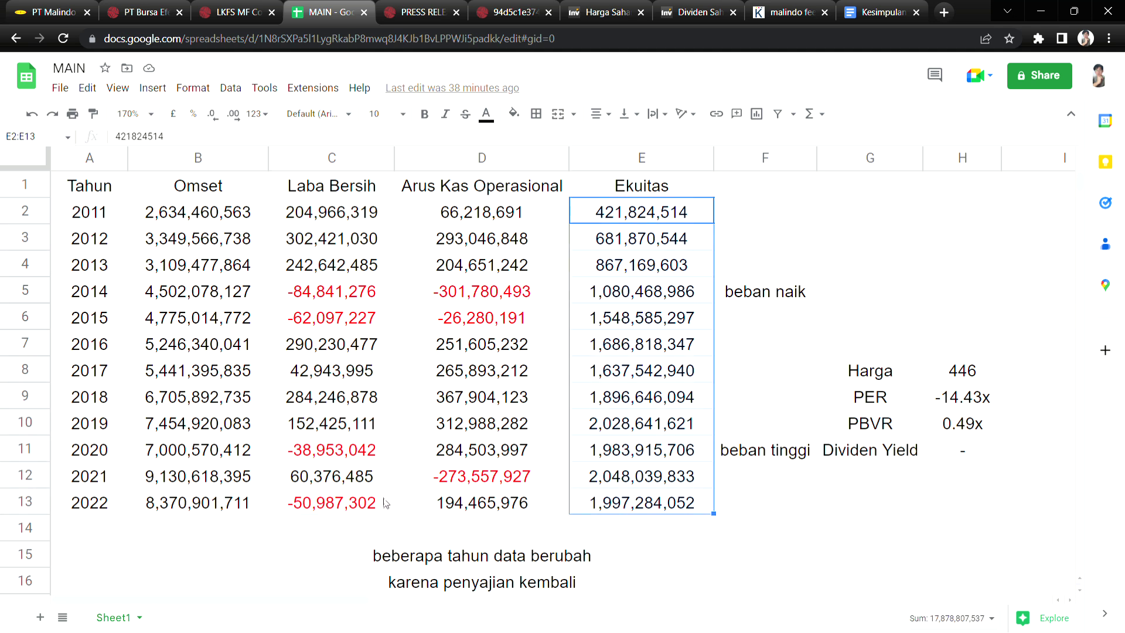
Step: Compare the 2022 Laba Bersih figure with the 2022 Ekuitas figure
left_click(387, 503)
left_click(691, 509)
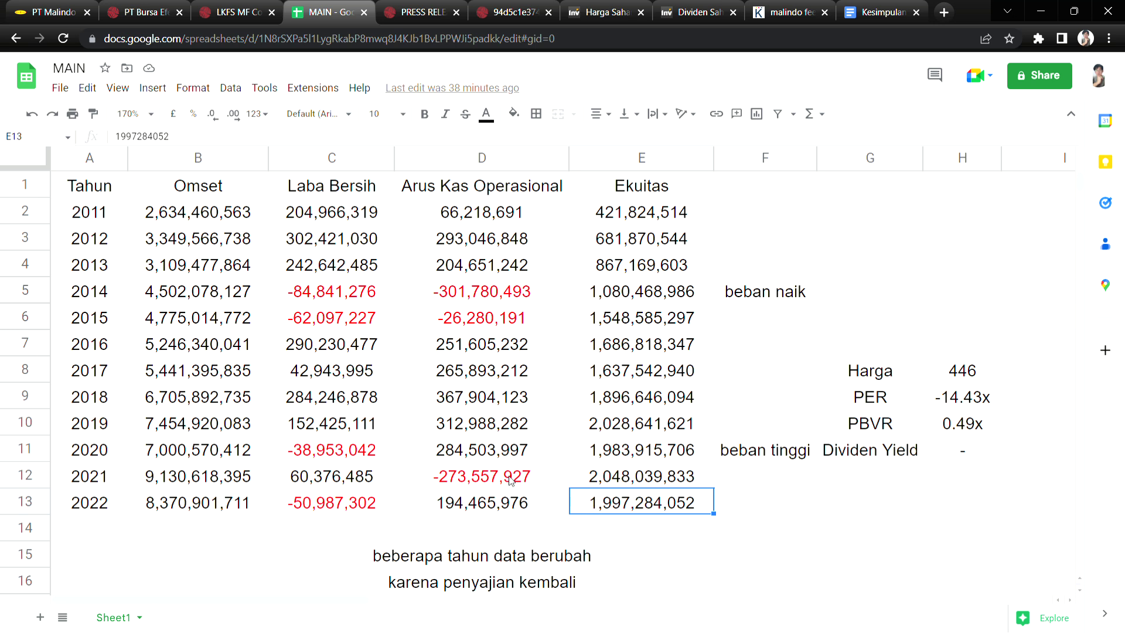
left_click(385, 512)
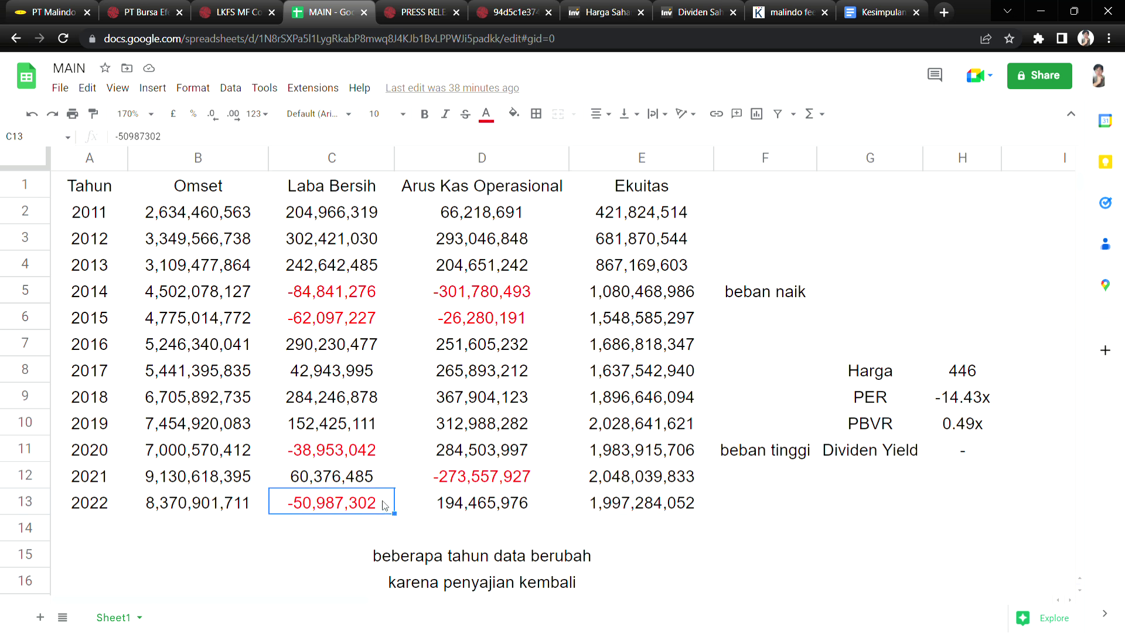
left_click(583, 503)
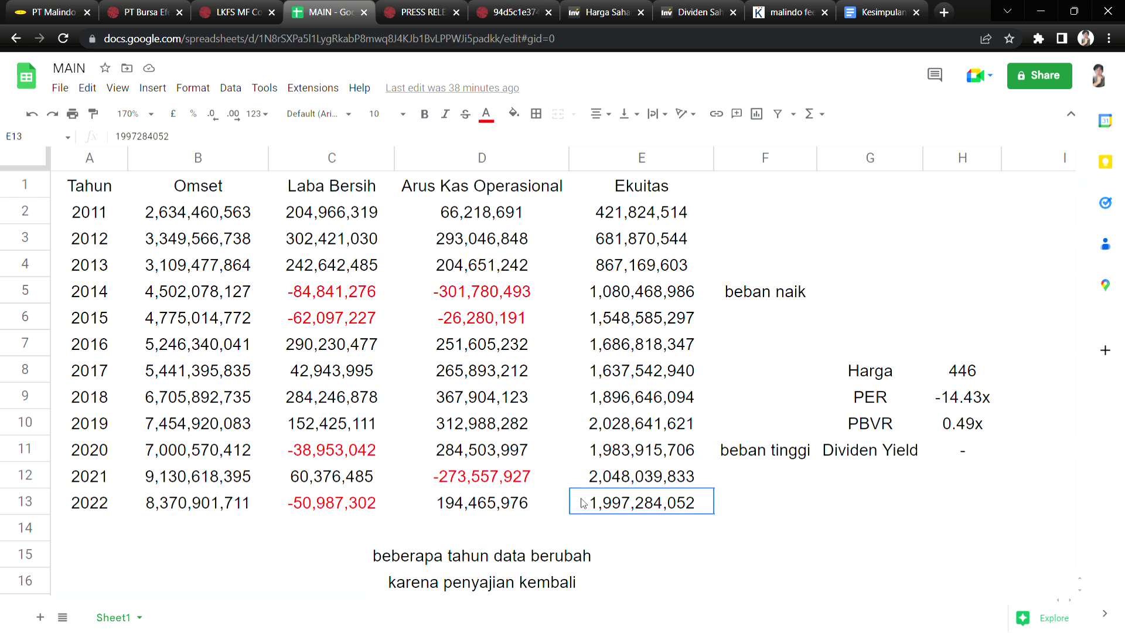
Step: Return to the Q3 2022 report and trace the 2022 changes in equity on page 7, from the 1 January balance through the period's loss to 30 September
left_click(233, 11)
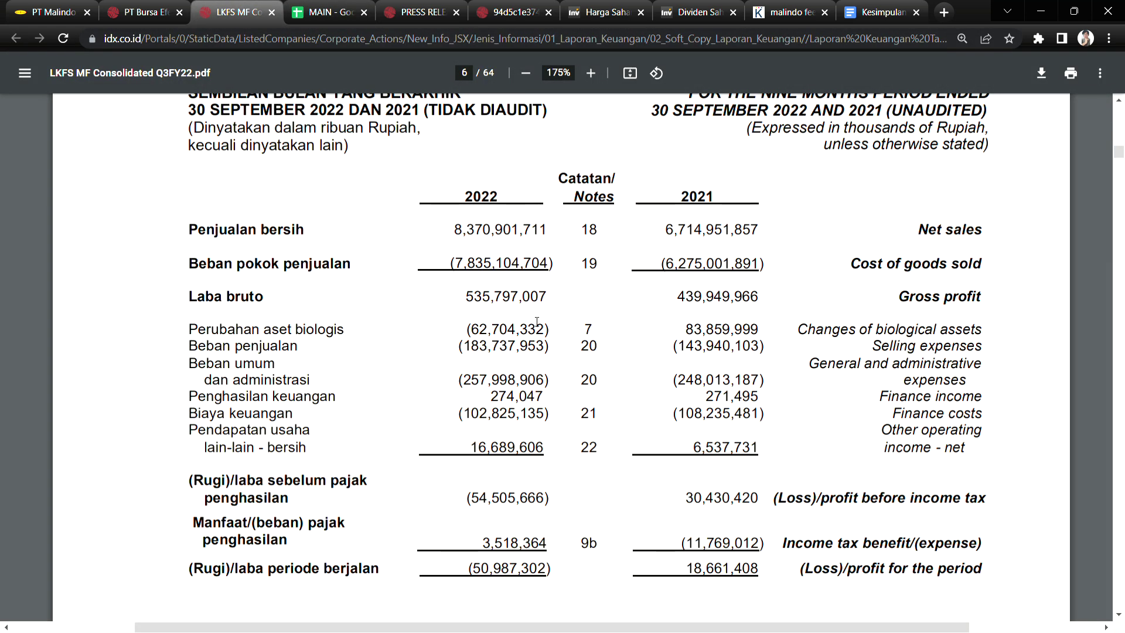
scroll(523, 412, "down", 15)
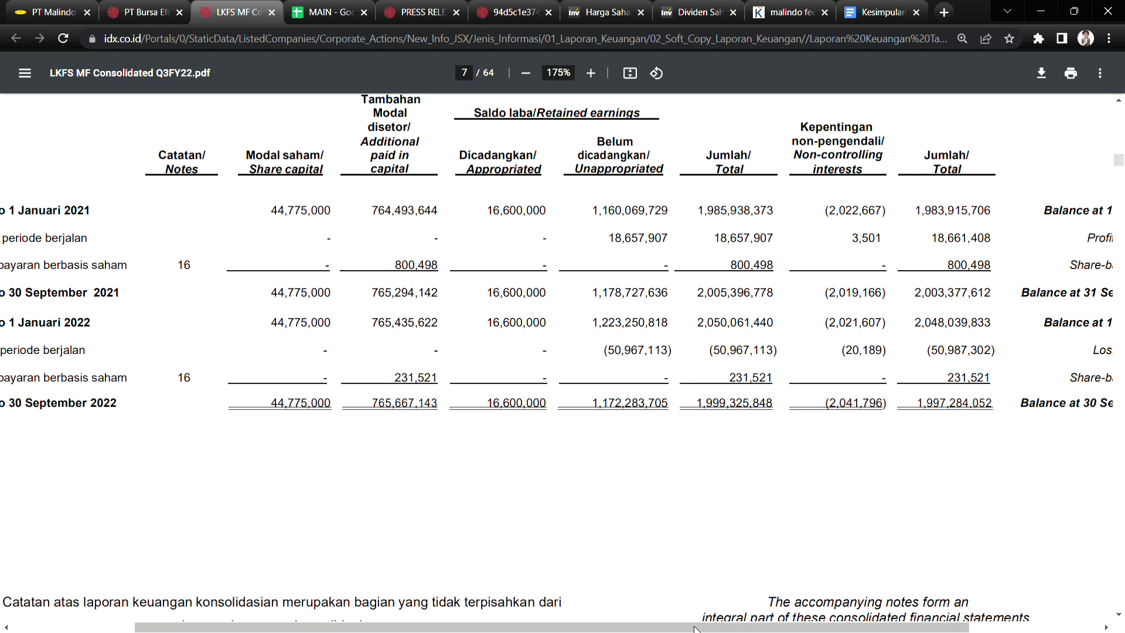
left_click_drag(696, 628, 619, 628)
scroll(618, 628, "right", 1)
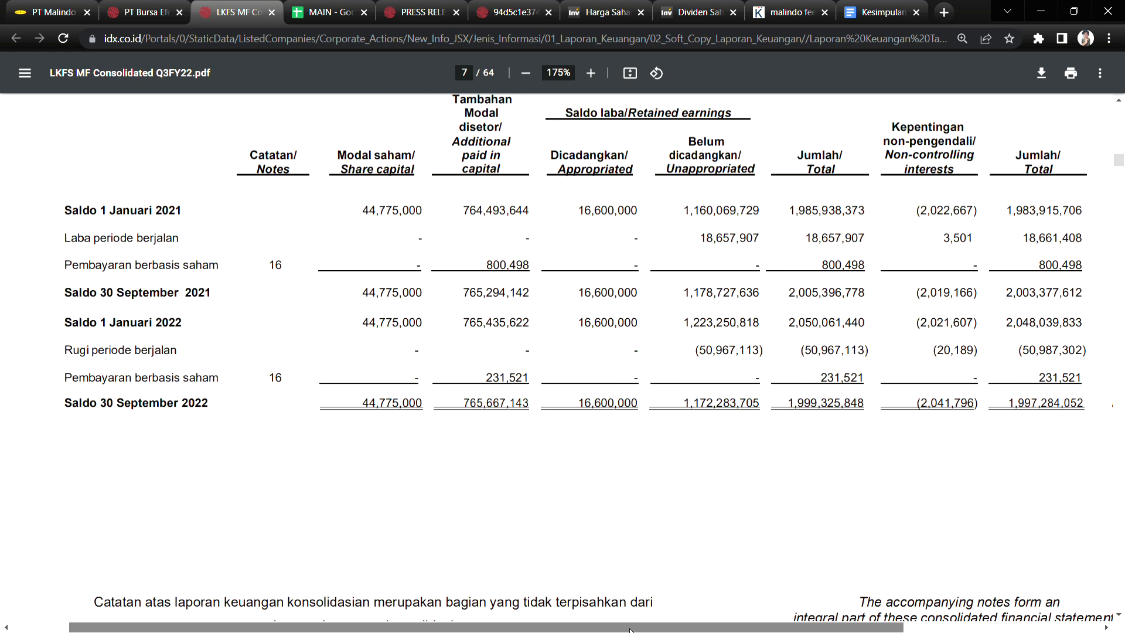
left_click_drag(82, 334, 297, 317)
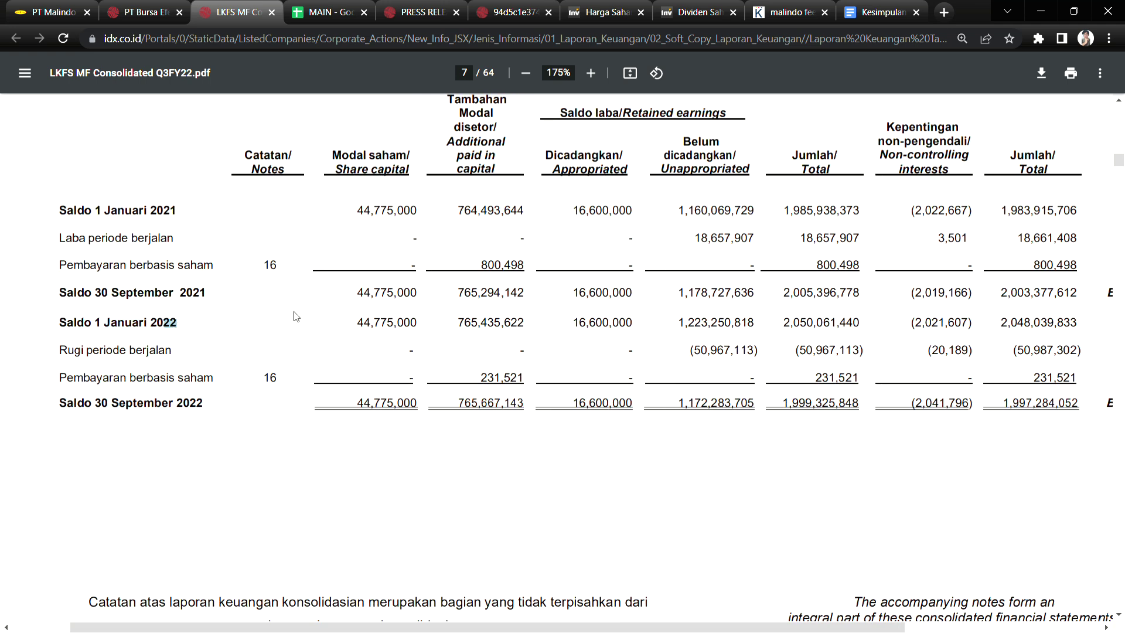
left_click(1007, 327)
left_click_drag(59, 351, 168, 352)
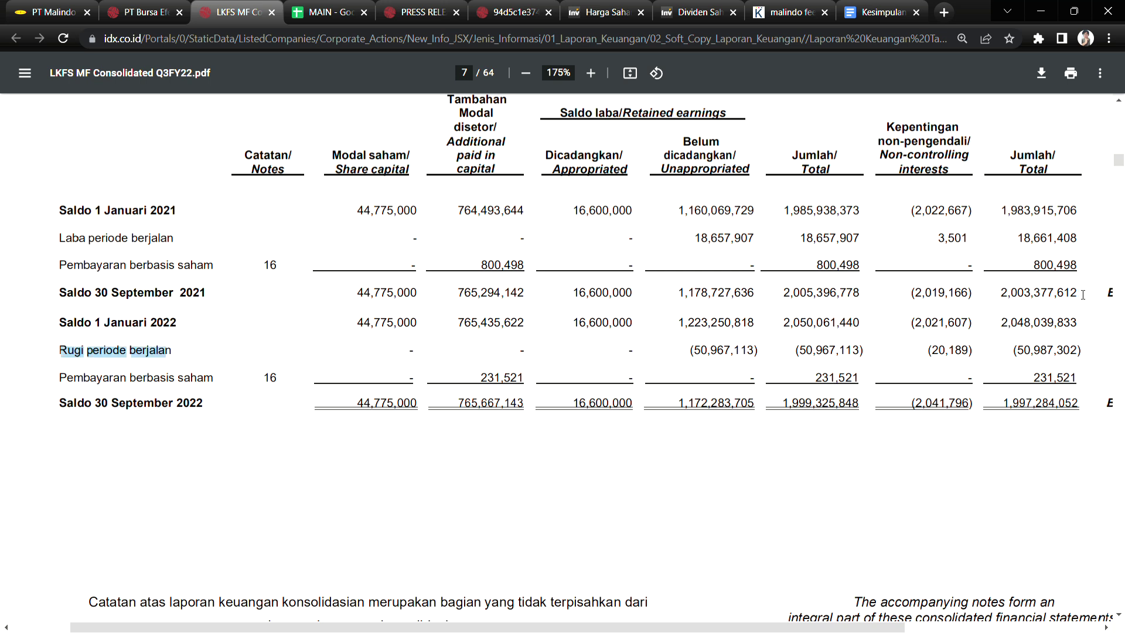
left_click(1037, 359)
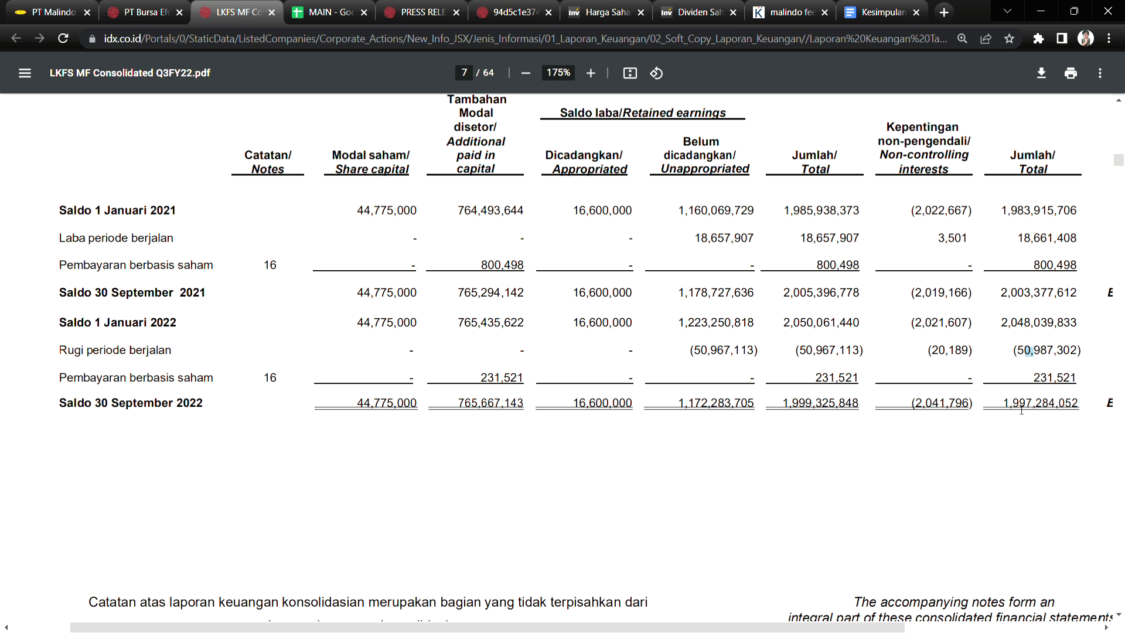
left_click_drag(1010, 409, 1055, 403)
left_click(1051, 404)
left_click_drag(1015, 354, 1070, 352)
Step: Check the 1 January 2021 opening balance and the 2021 profit for the period in the statement of changes in equity
left_click(161, 216)
left_click_drag(84, 239, 147, 240)
left_click(1016, 217)
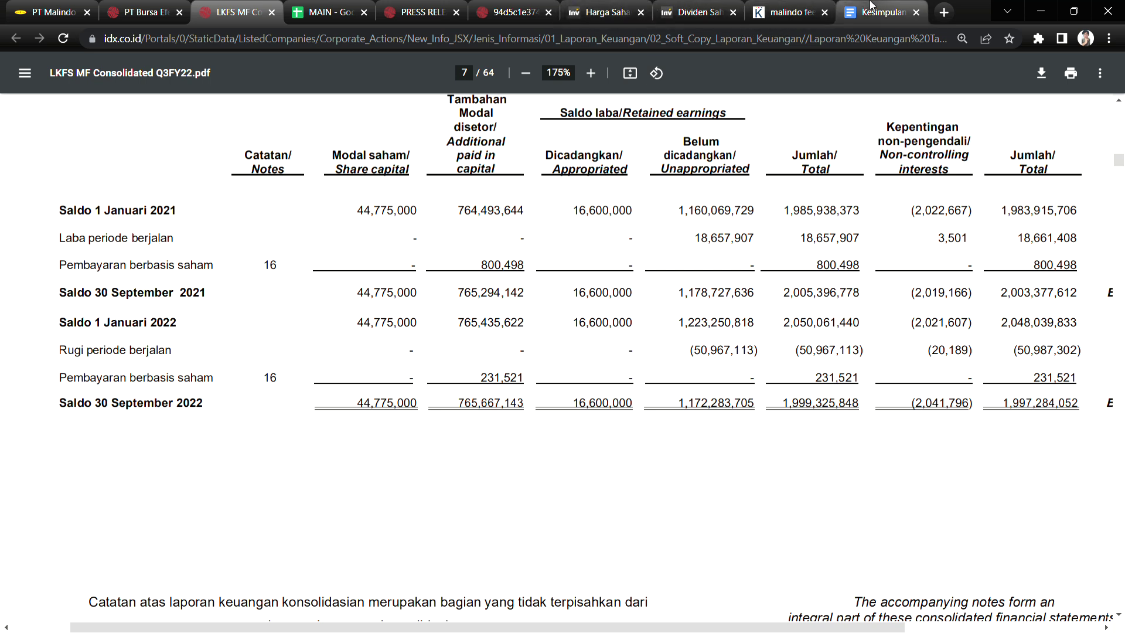
Step: Return to the MAIN spreadsheet and compare the Omset, Laba Bersih and Ekuitas columns across 2011–2022
left_click(323, 7)
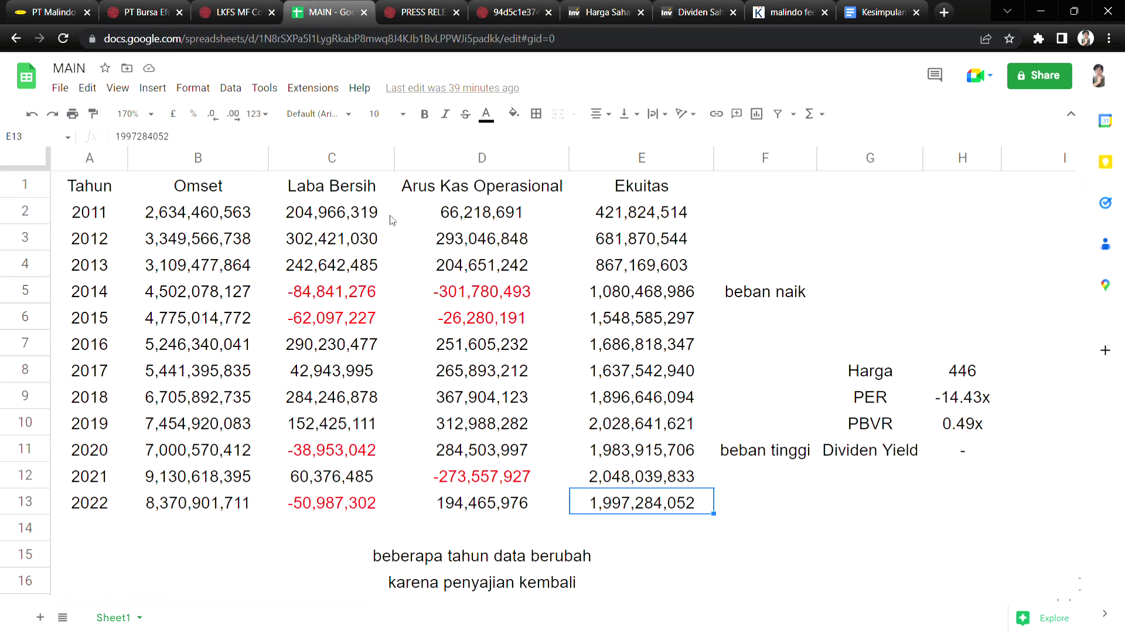
left_click_drag(391, 220, 379, 514)
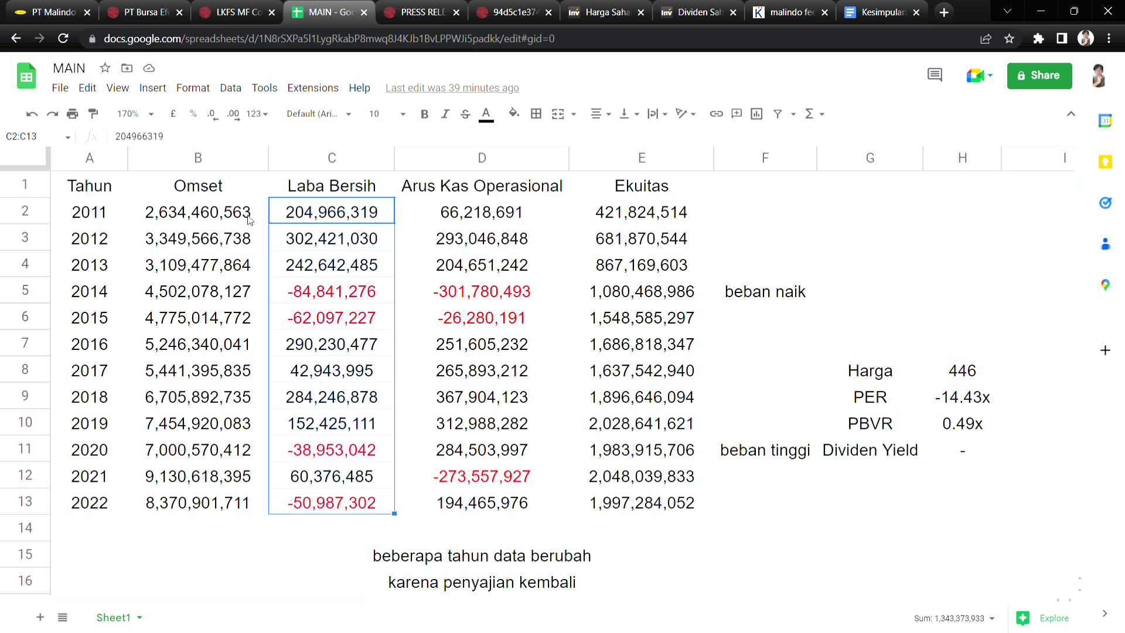
left_click_drag(254, 219, 254, 510)
left_click_drag(391, 215, 383, 504)
left_click_drag(691, 216, 713, 500)
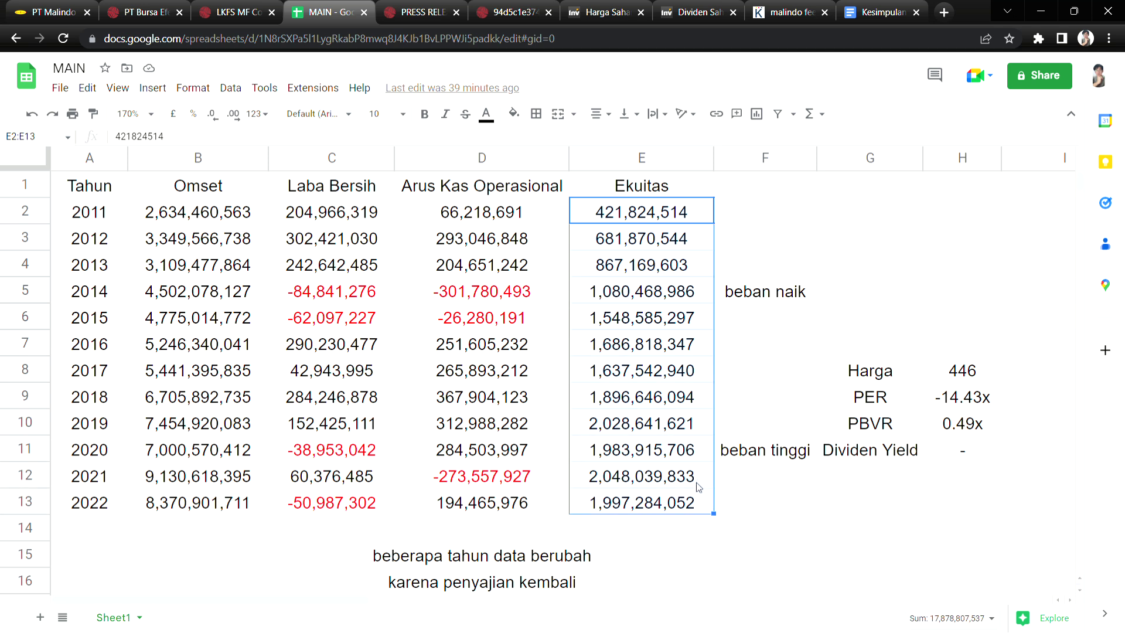
left_click(261, 218)
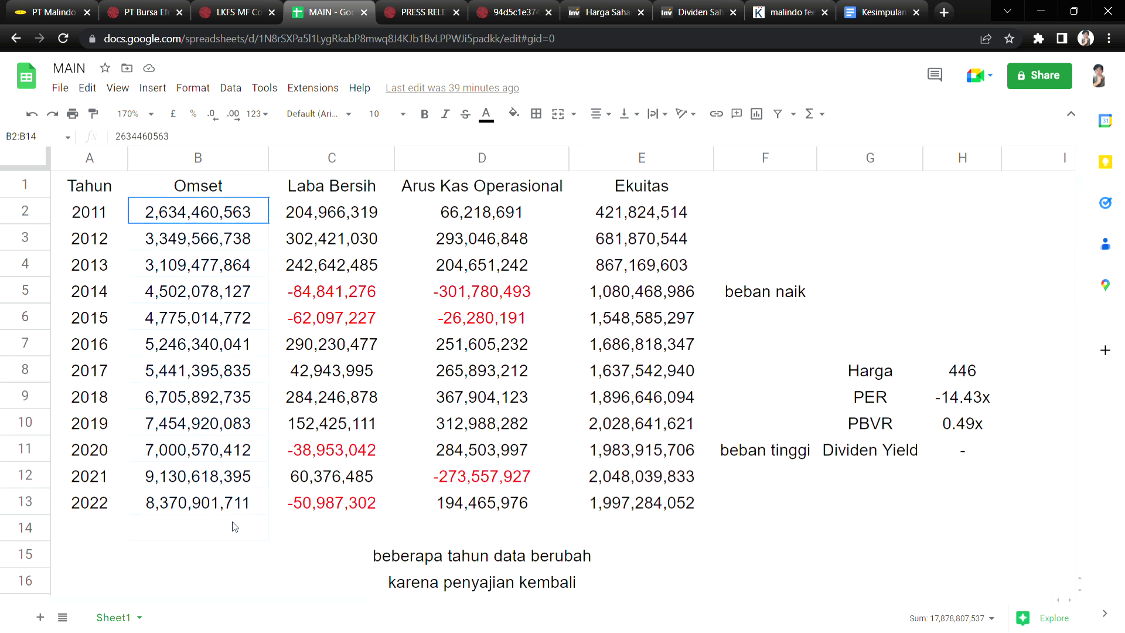
left_click(246, 508, "shift")
left_click(390, 212)
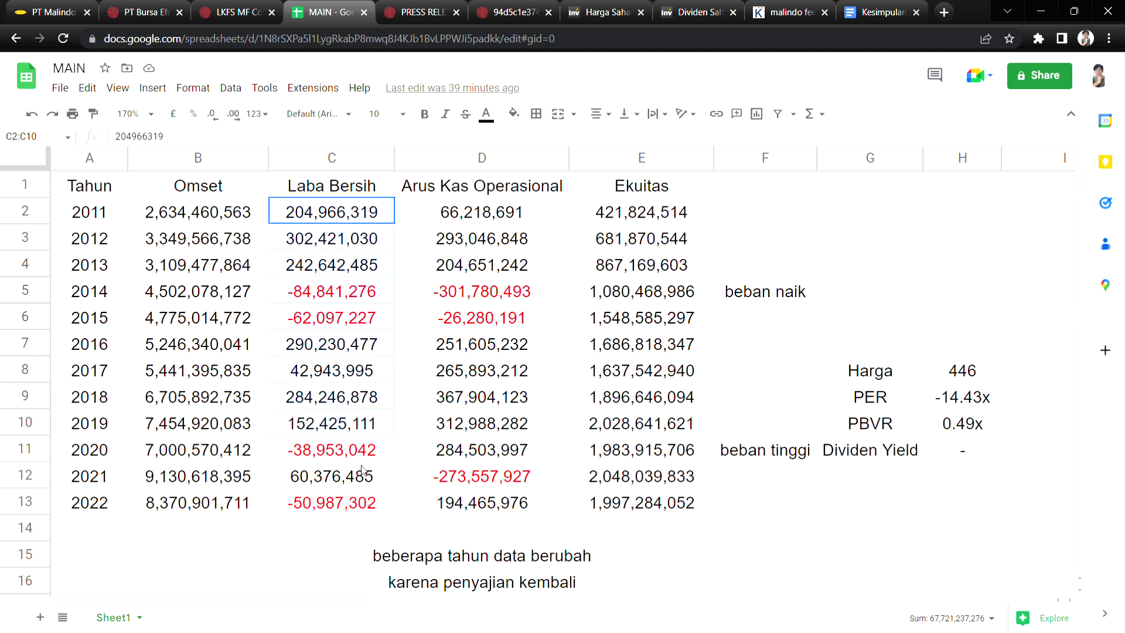
left_click(368, 507, "shift")
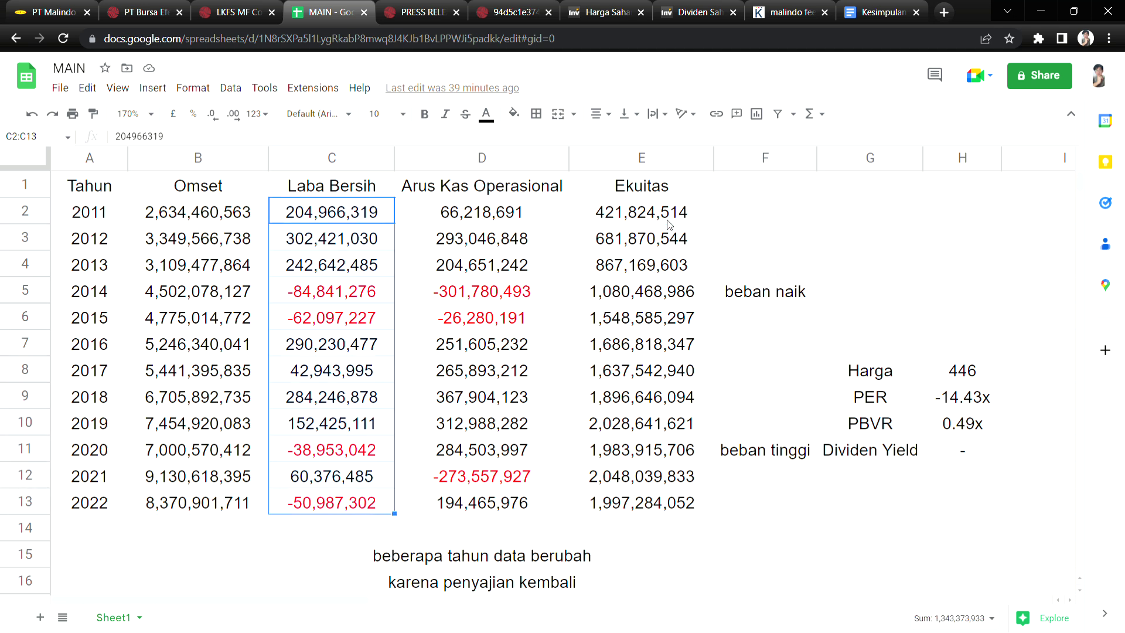
left_click(692, 219)
left_click(699, 503, "shift")
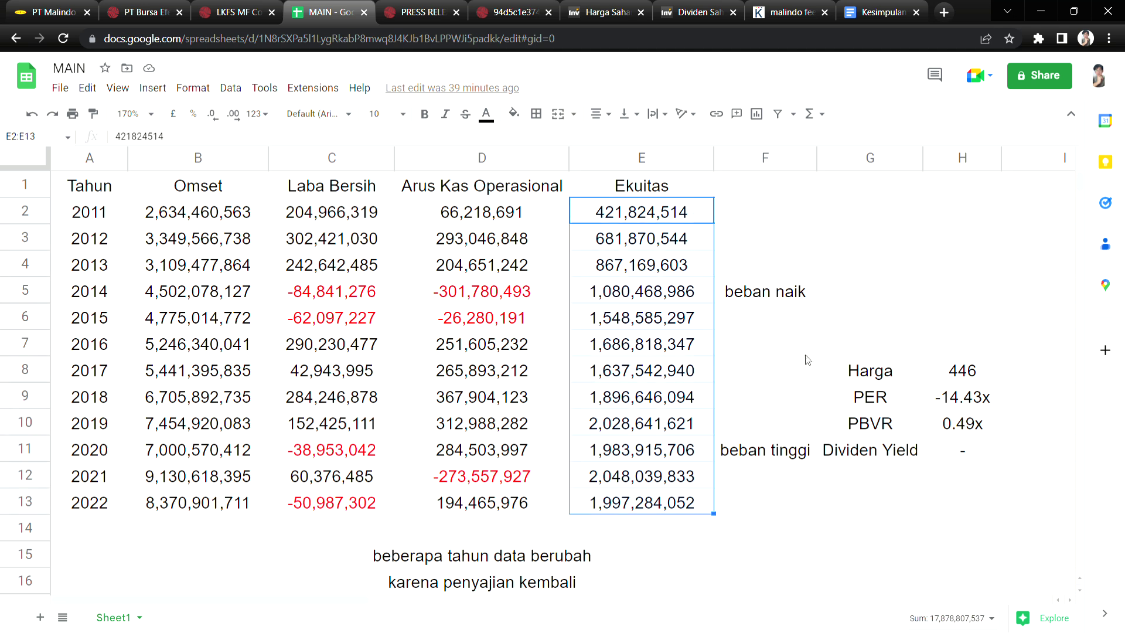
Step: Review the "beban tinggi" note for 2020 alongside the "beban naik" note for 2014
left_click(766, 460)
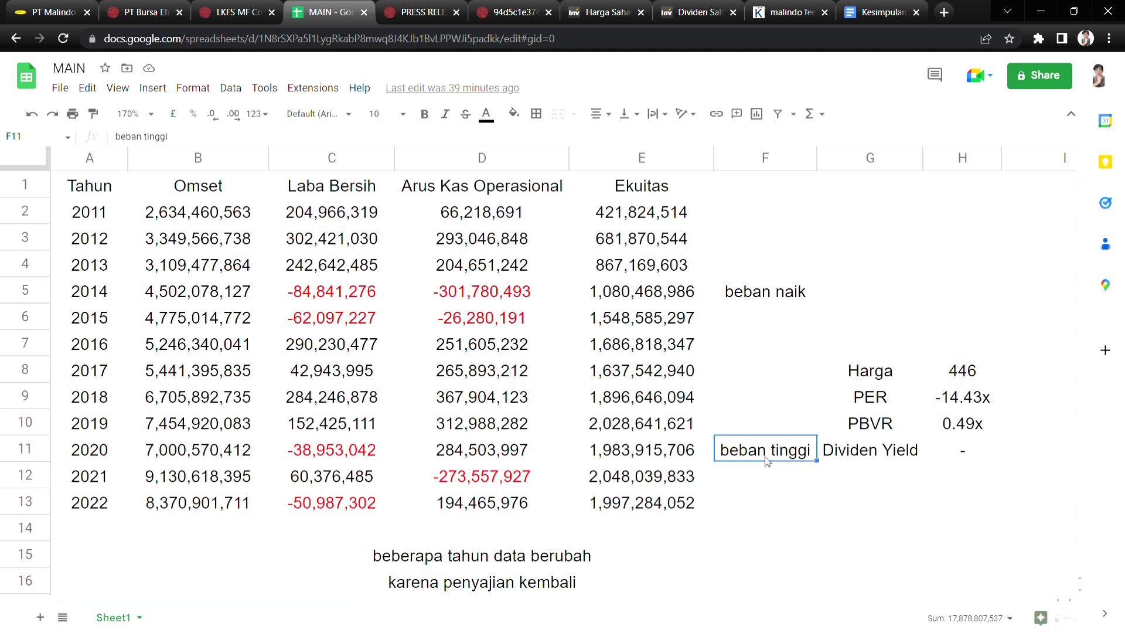
left_click(779, 297)
left_click(784, 454)
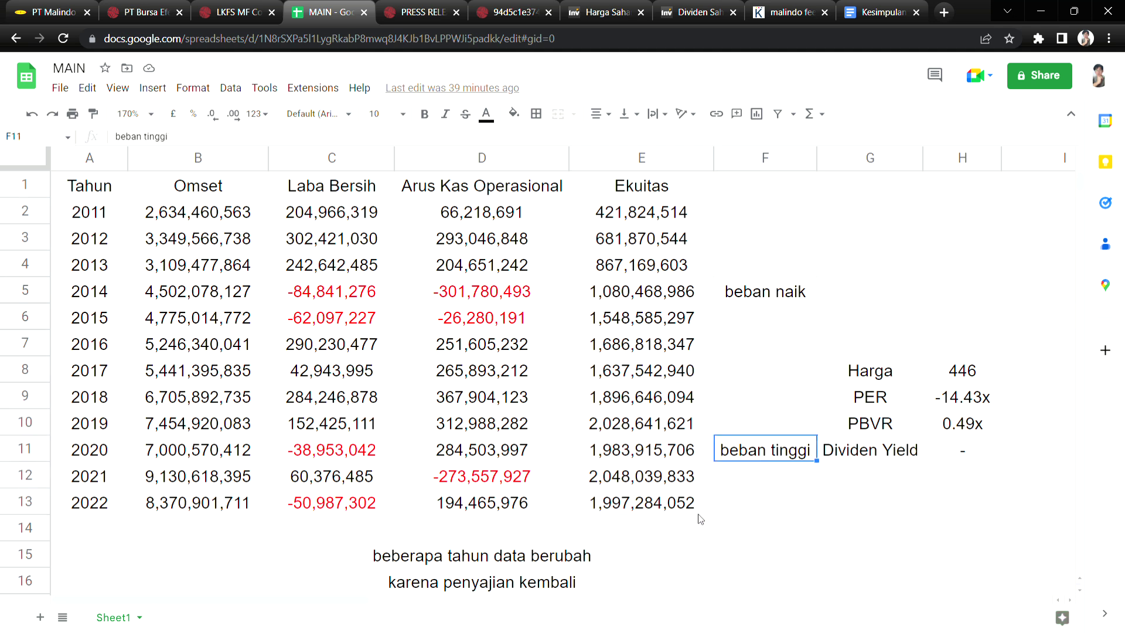
Step: Review the restatement note below the table against the 2014 net profit and operating cash flow and the years 2014–2015
left_click(624, 554)
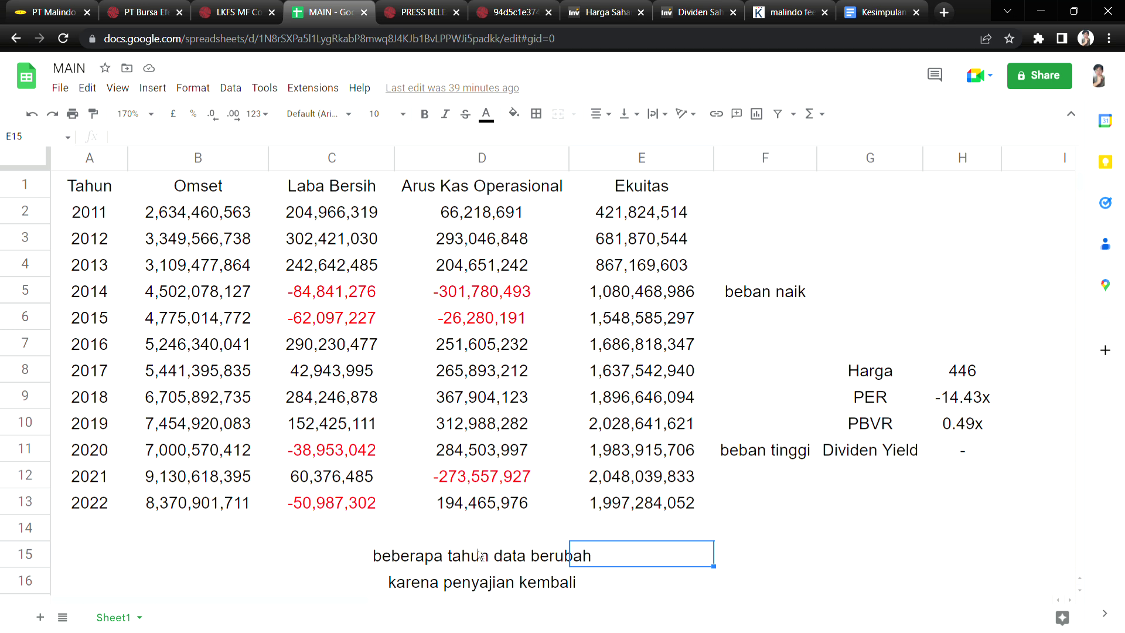
left_click(314, 296)
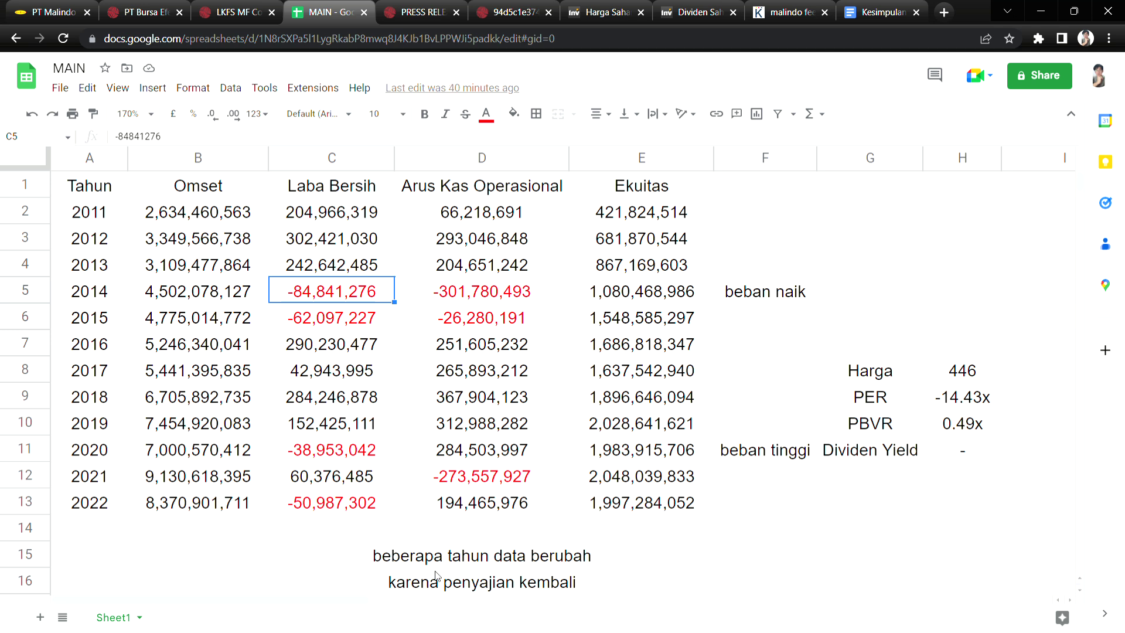
left_click(423, 587)
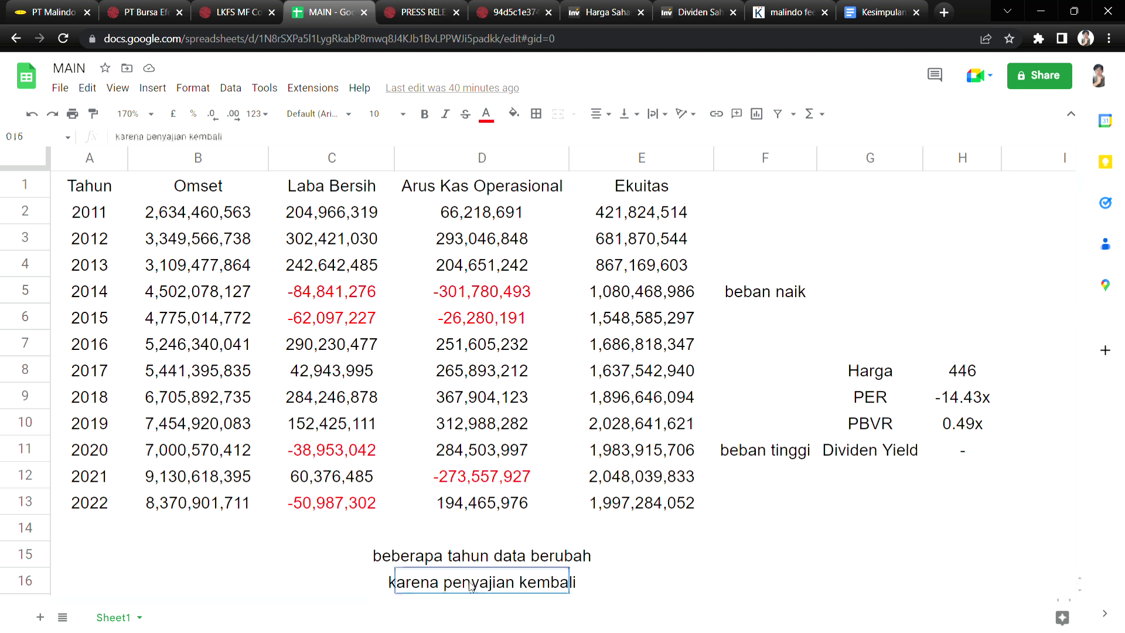
left_click(457, 297)
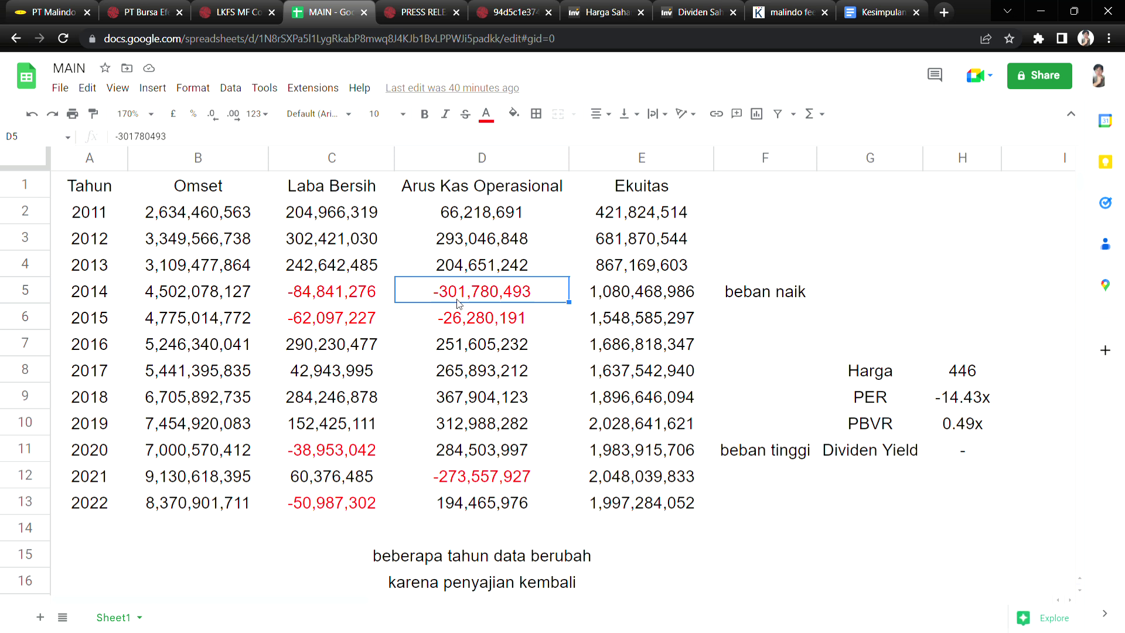
left_click(112, 298)
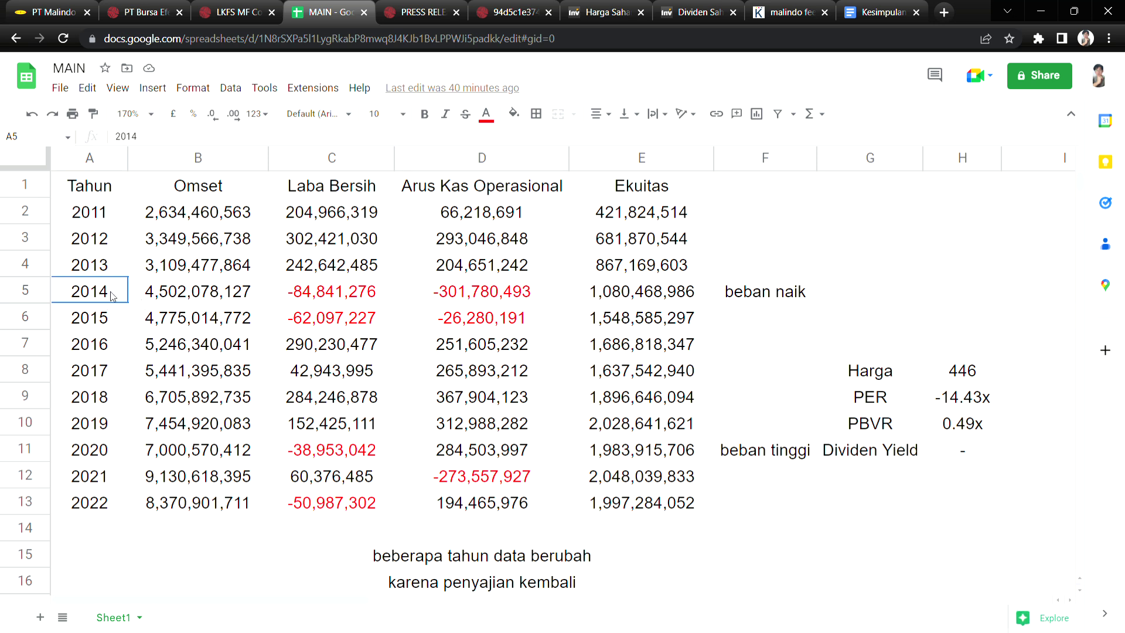
left_click(118, 318)
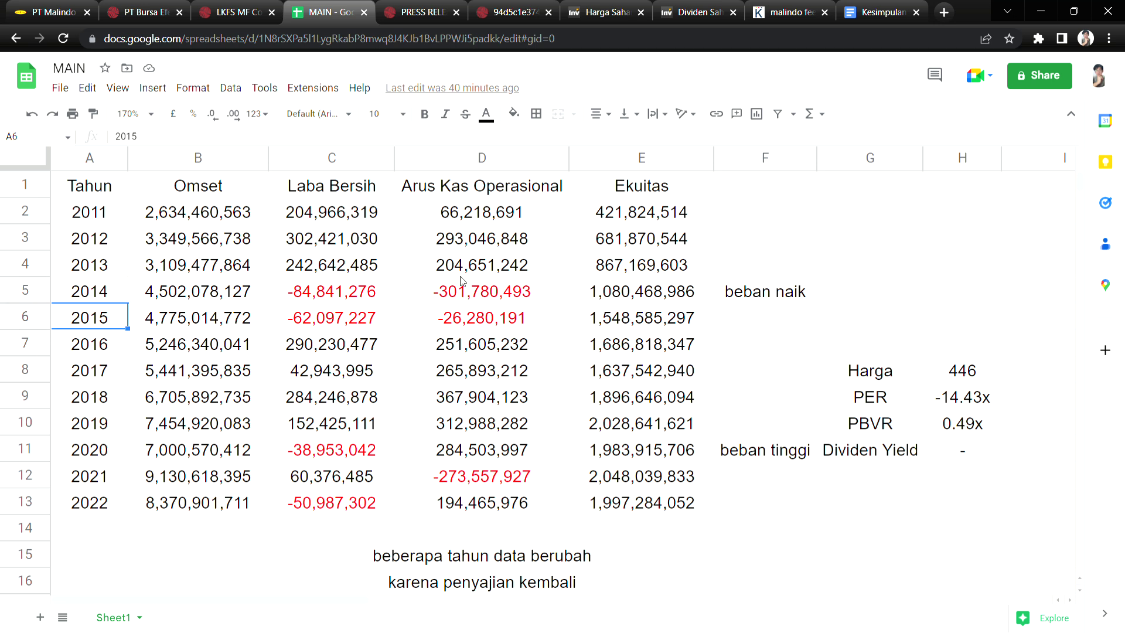
left_click(431, 292)
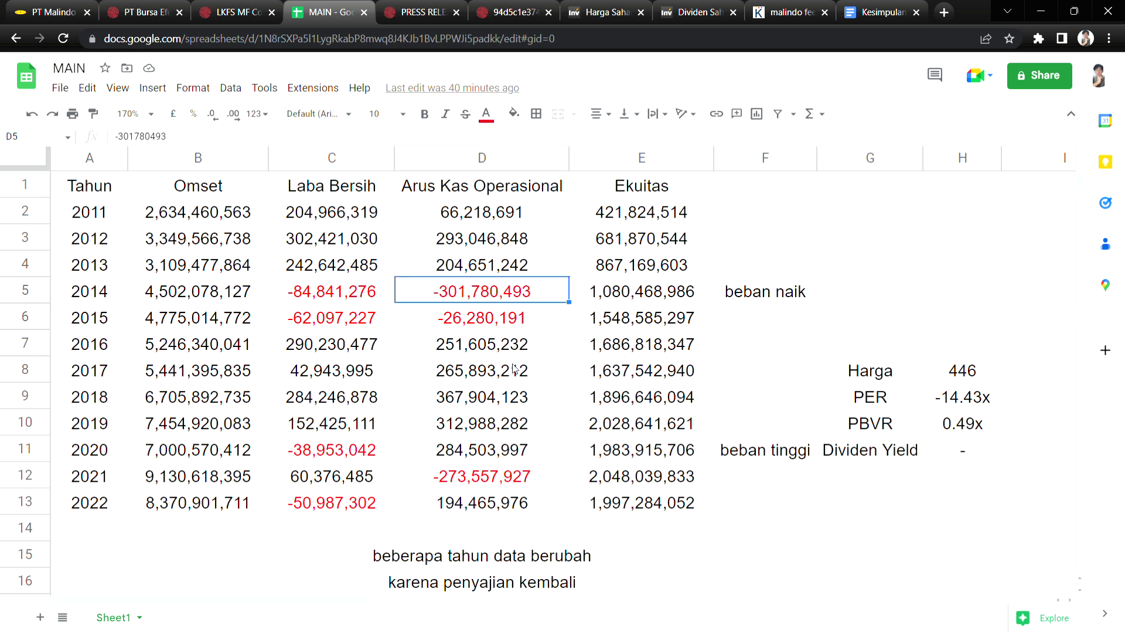
left_click(473, 587)
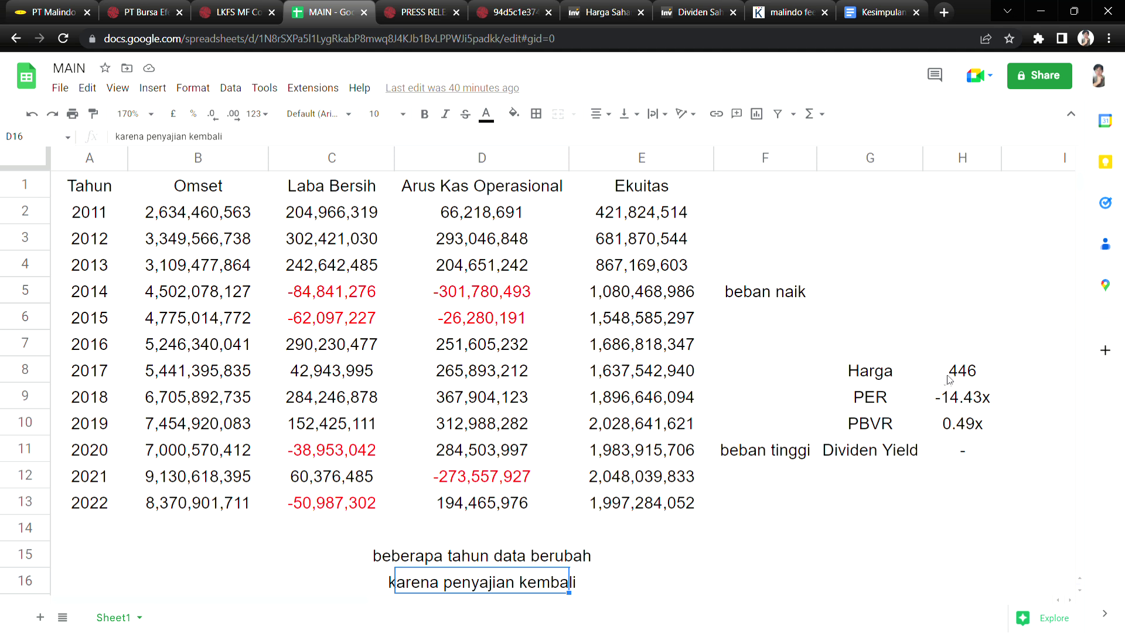
Step: Set the Harga value to 438 and color the PER value's text red
double_click(968, 380)
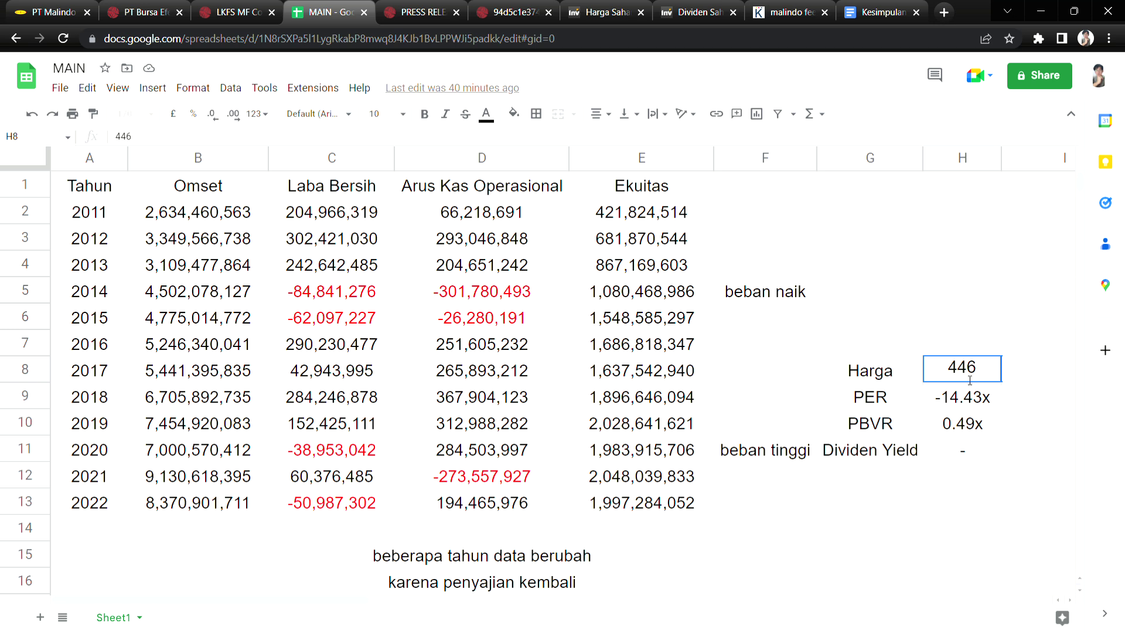
double_click(969, 380)
key("BackSpace")
key("BackSpace")
type("38")
key("Return")
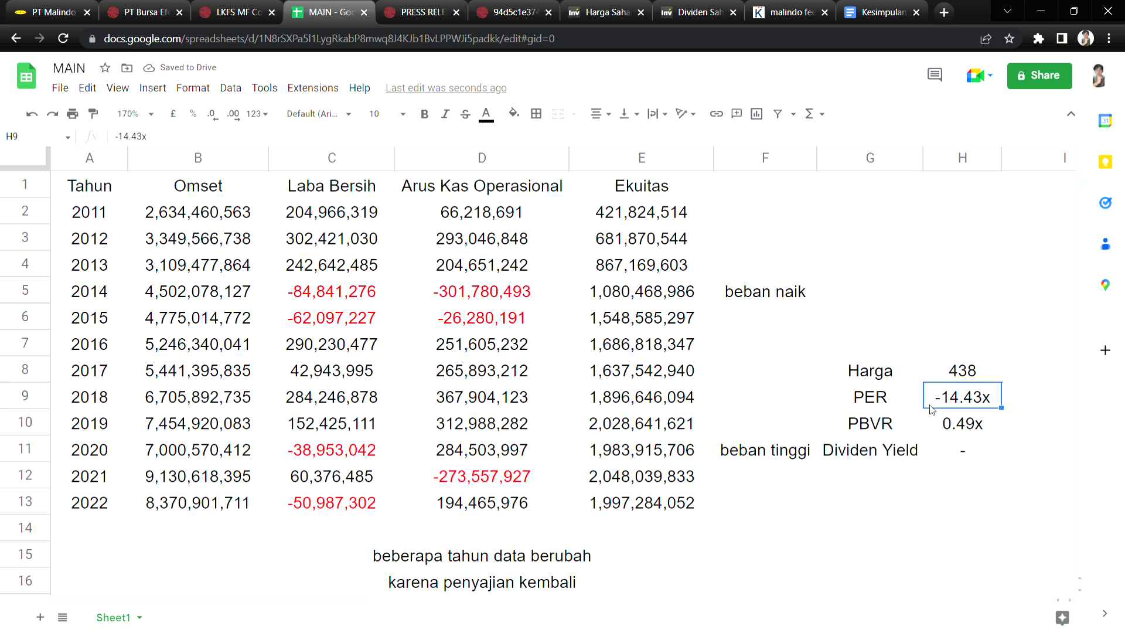
left_click(513, 113)
left_click(510, 182)
Step: Check the PBVR and Dividen Yield values, comparing the dividend yield with the 2020 Laba Bersih figure
left_click(944, 449)
left_click(938, 432)
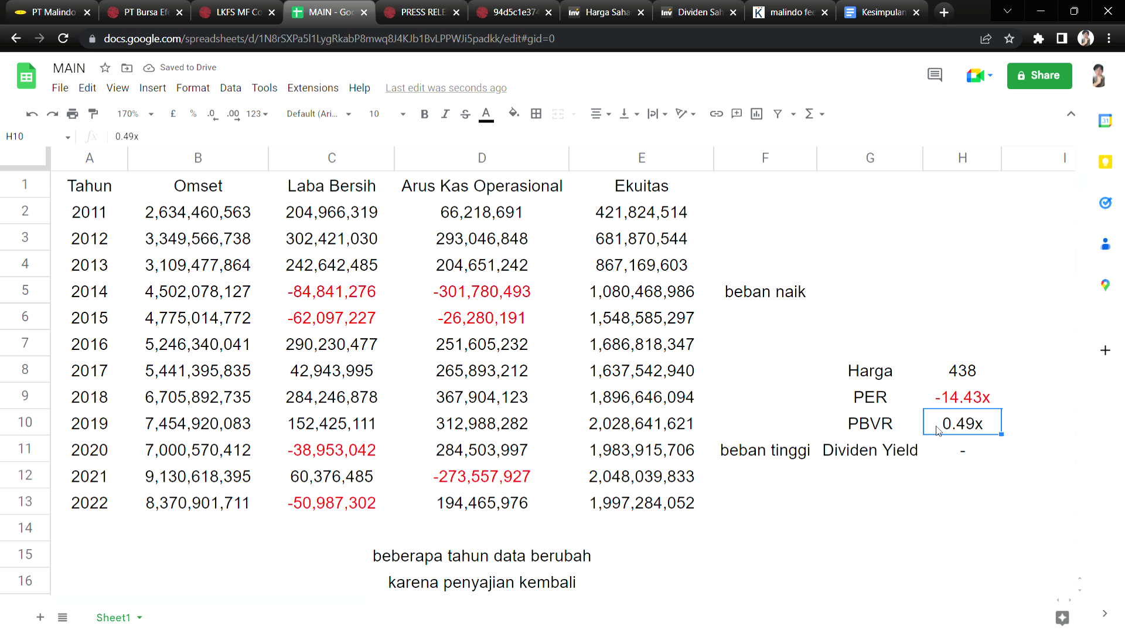
left_click(948, 455)
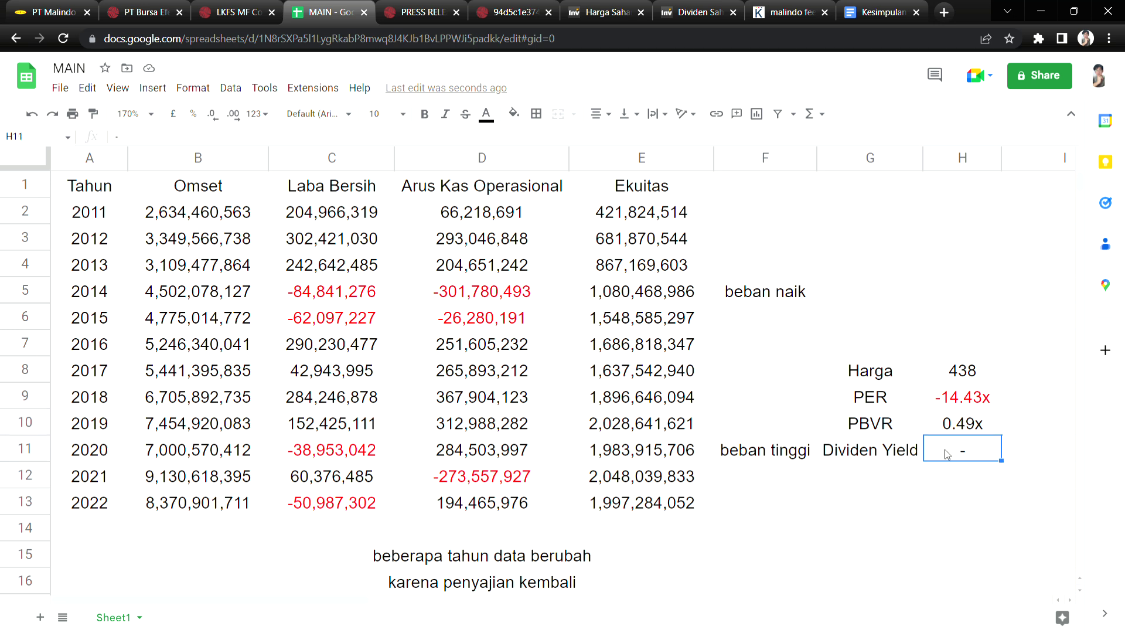
left_click(382, 449)
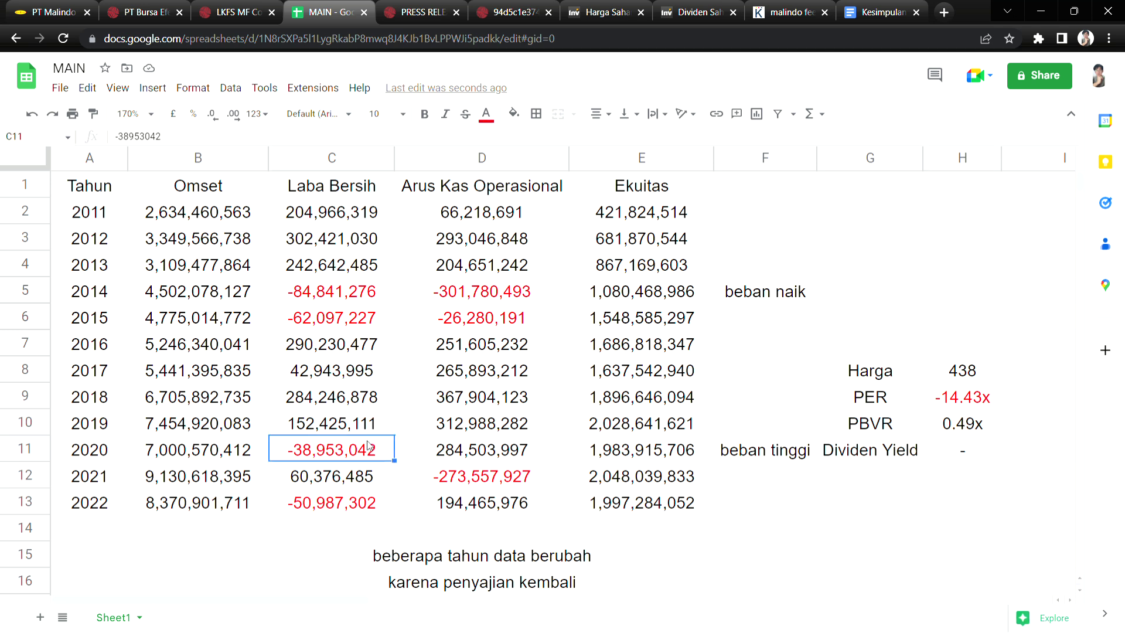
left_click(950, 463)
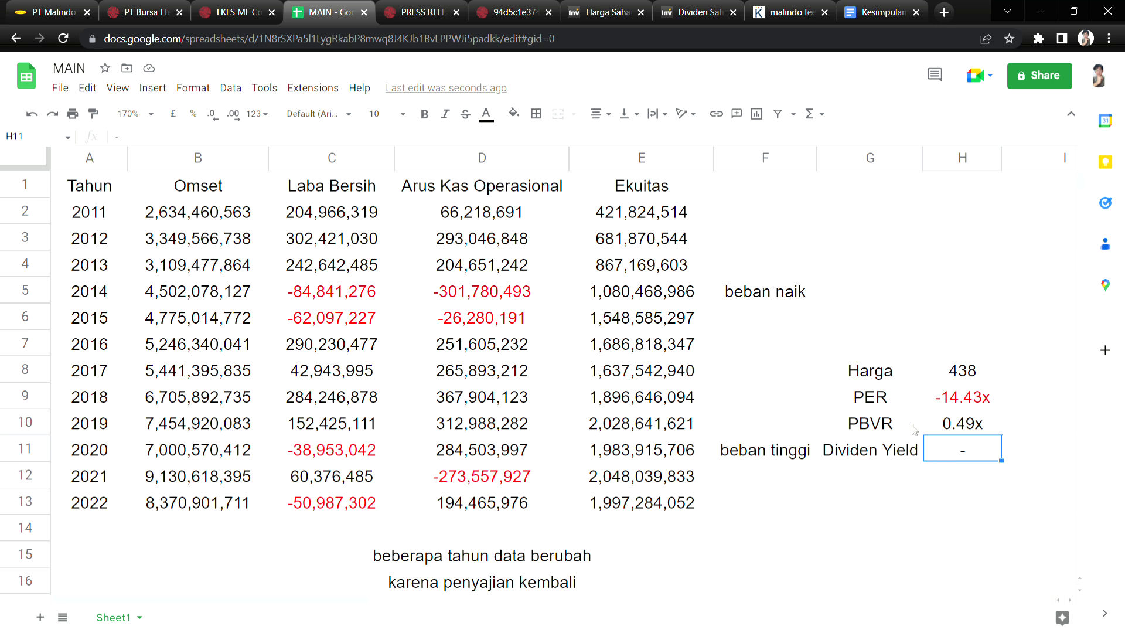
Step: Add the note "murah" in cell H7, directly above the Harga value
left_click_drag(915, 371, 990, 478)
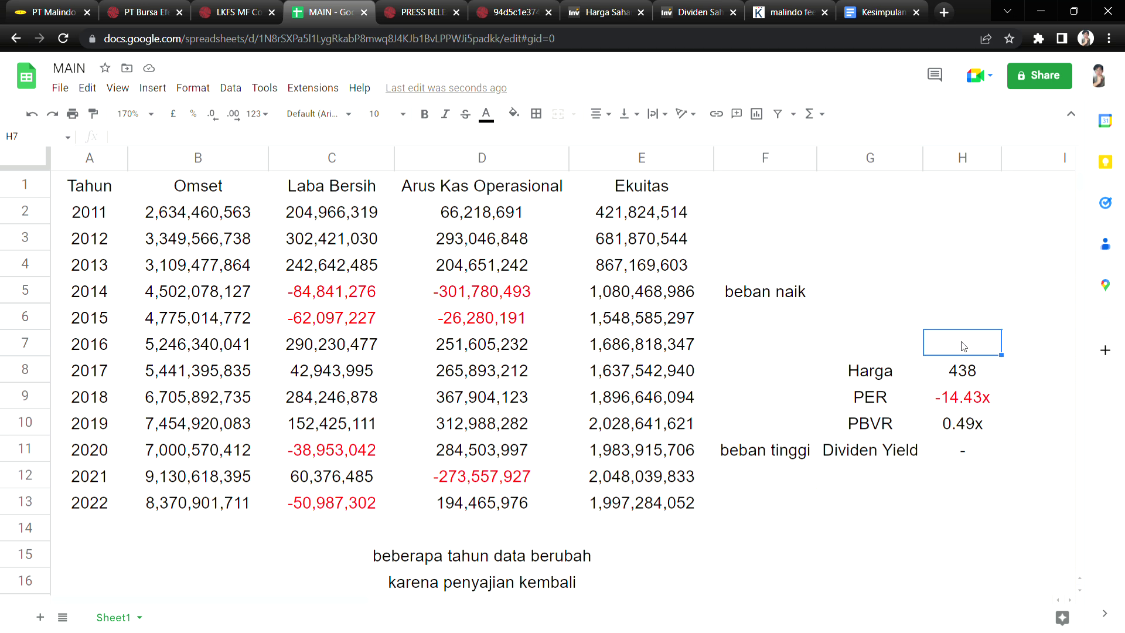
type("murah")
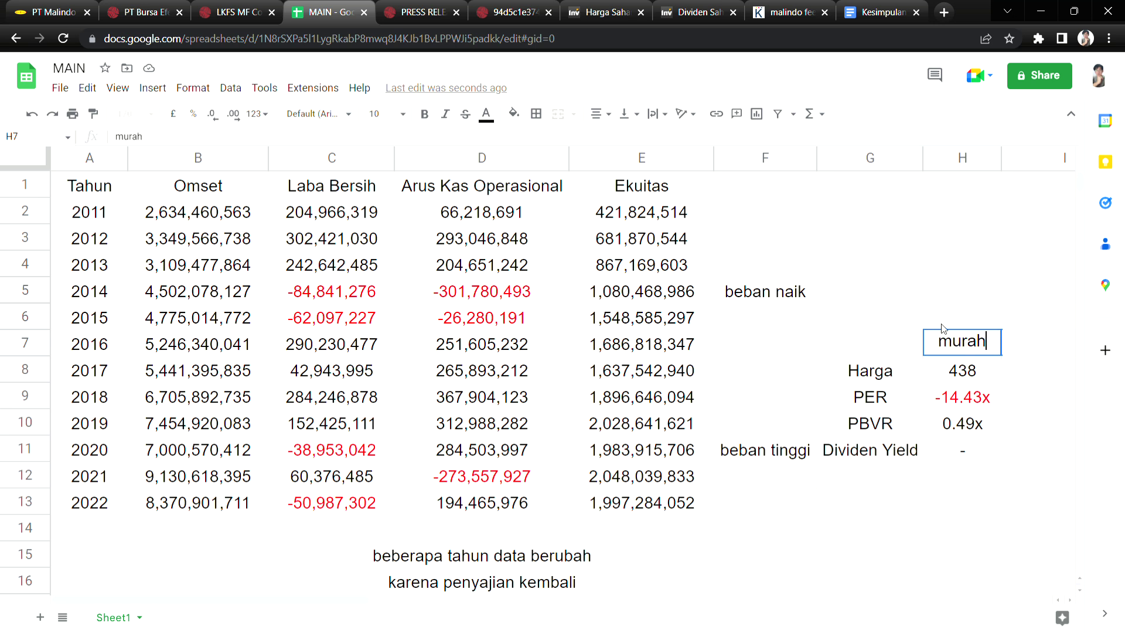
left_click(943, 328)
left_click(983, 349)
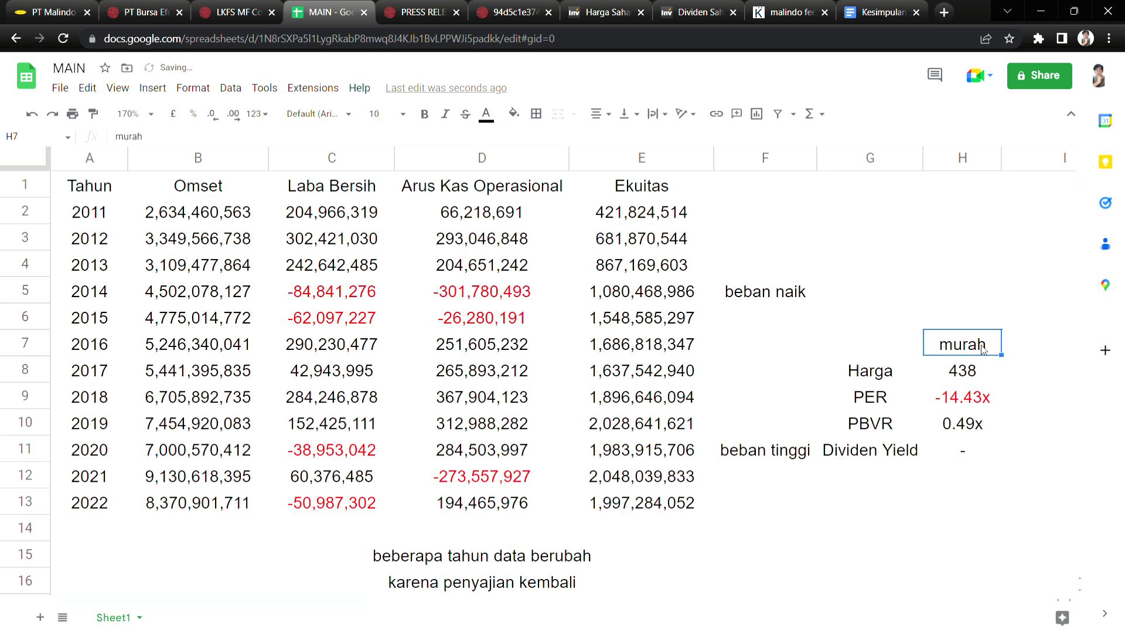
key("Up")
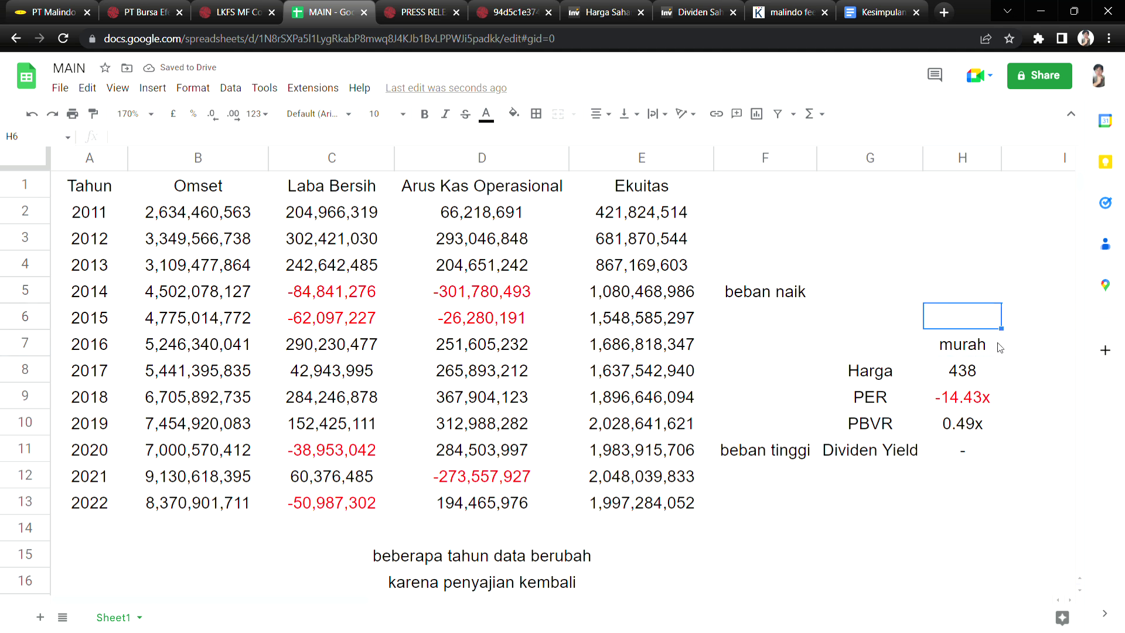
key("Down")
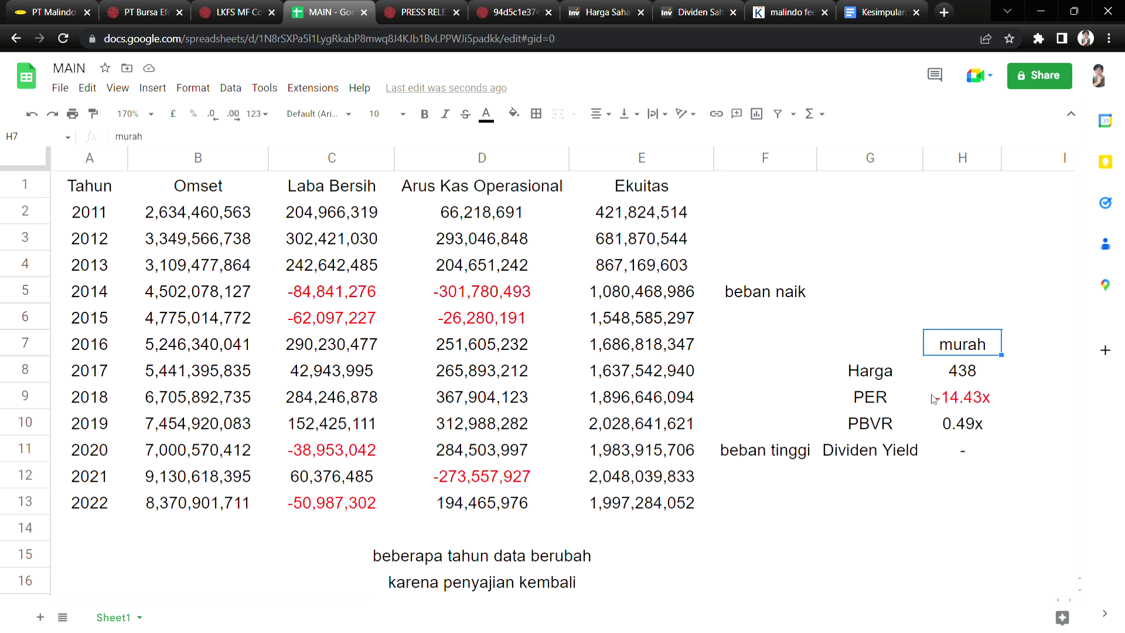
left_click(999, 380)
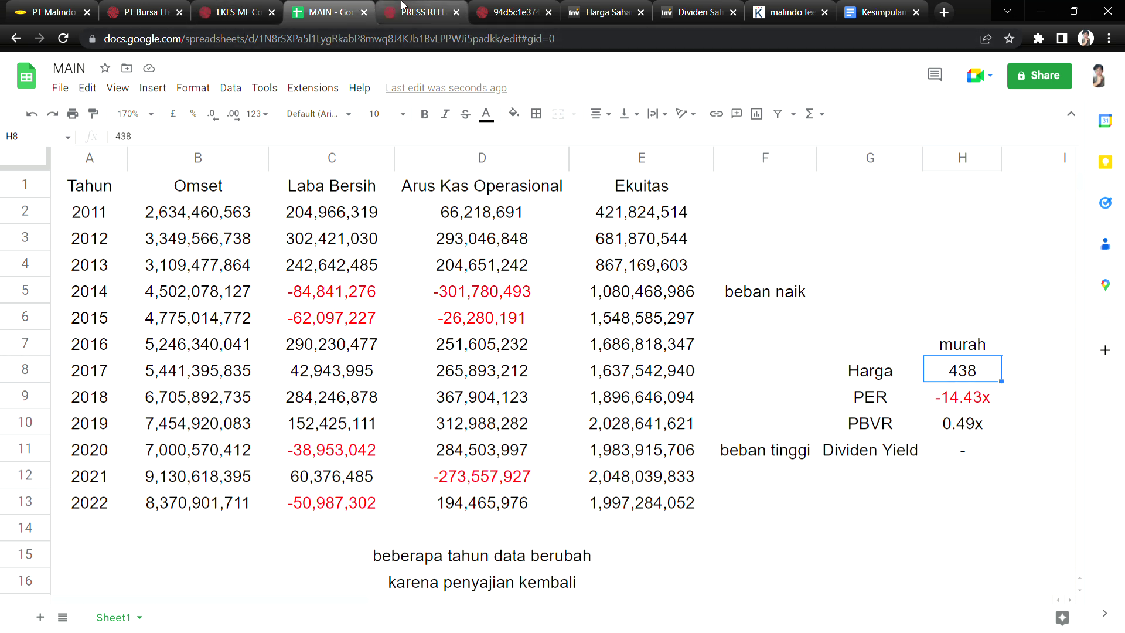
Step: Open the 2022 Public Expose press release and review its title, date and the company background section
left_click(419, 12)
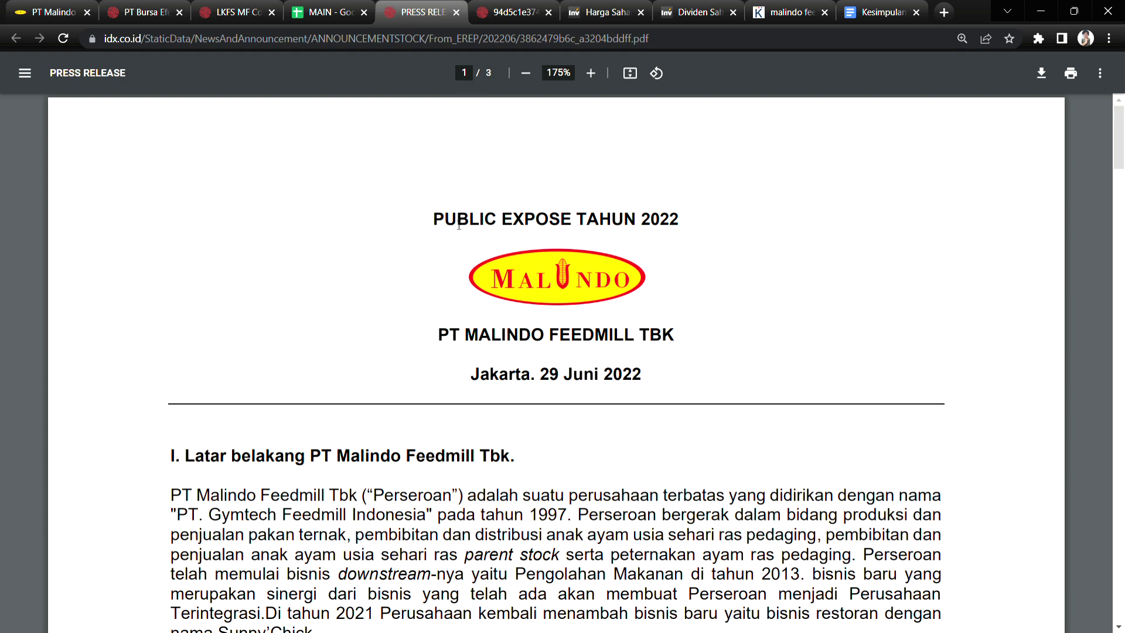
left_click_drag(459, 226, 572, 214)
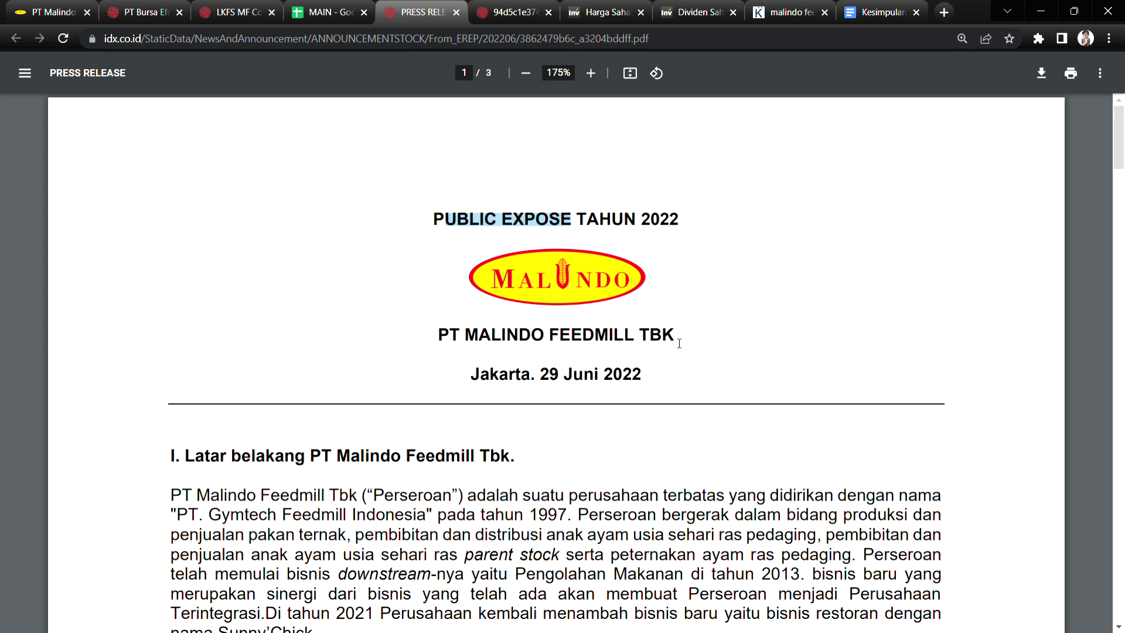
left_click_drag(565, 381, 631, 387)
left_click(631, 388)
scroll(673, 375, "down", 7)
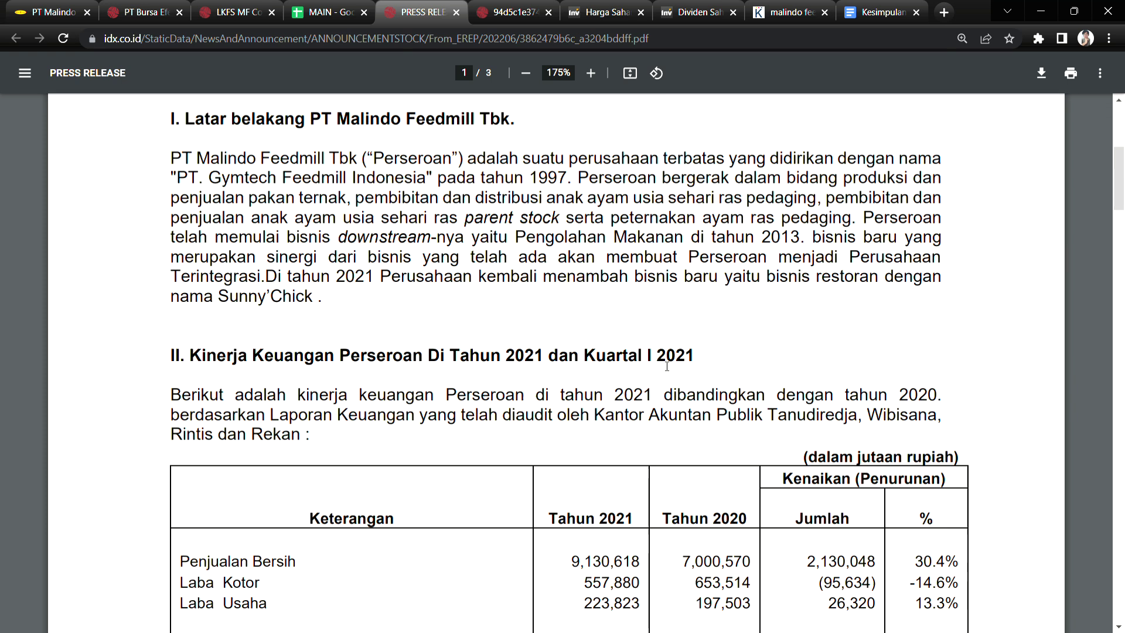
scroll(664, 353, "up", 3)
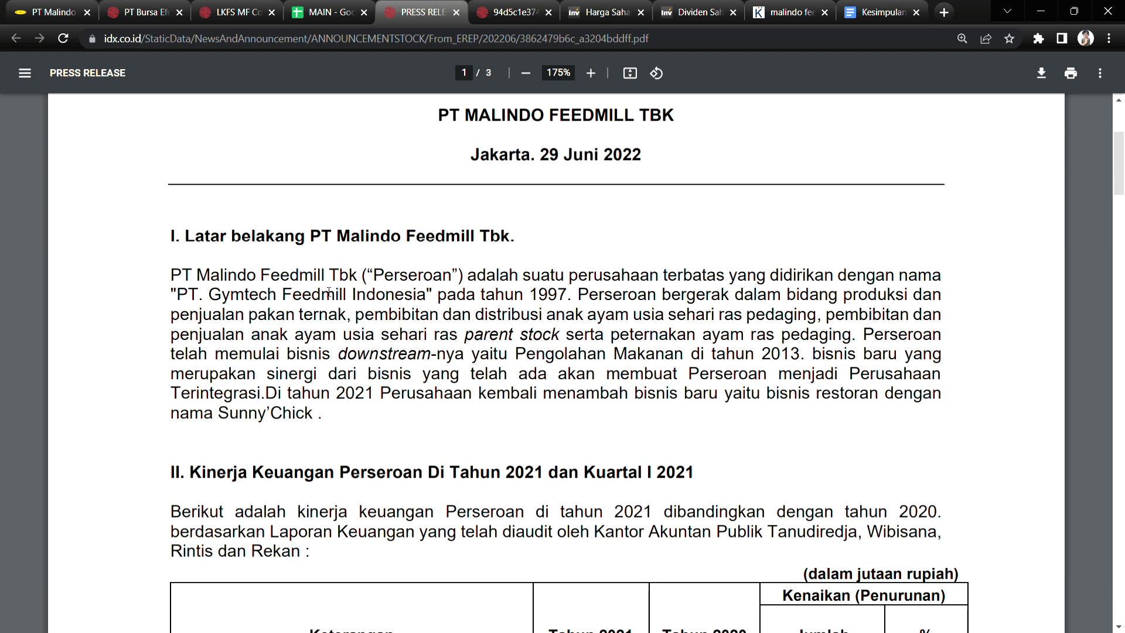
scroll(330, 292, "down", 1)
left_click_drag(205, 164, 401, 151)
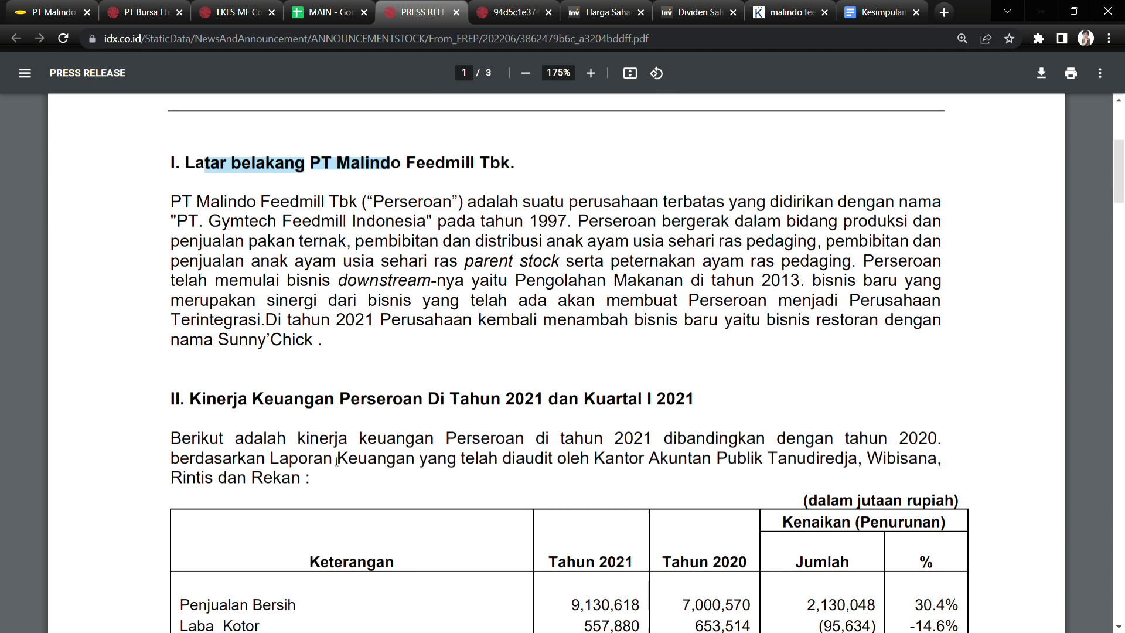
Step: Review the section II table comparing the company's 2021 and 2020 financial performance
scroll(337, 460, "down", 2)
left_click_drag(225, 252, 541, 253)
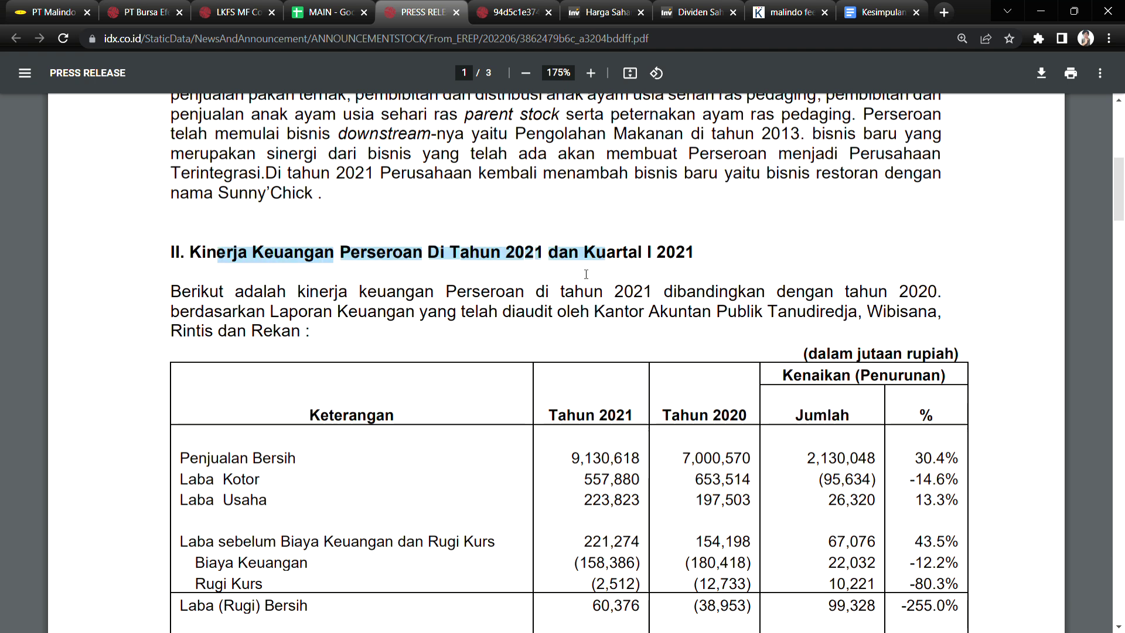
scroll(337, 359, "down", 3)
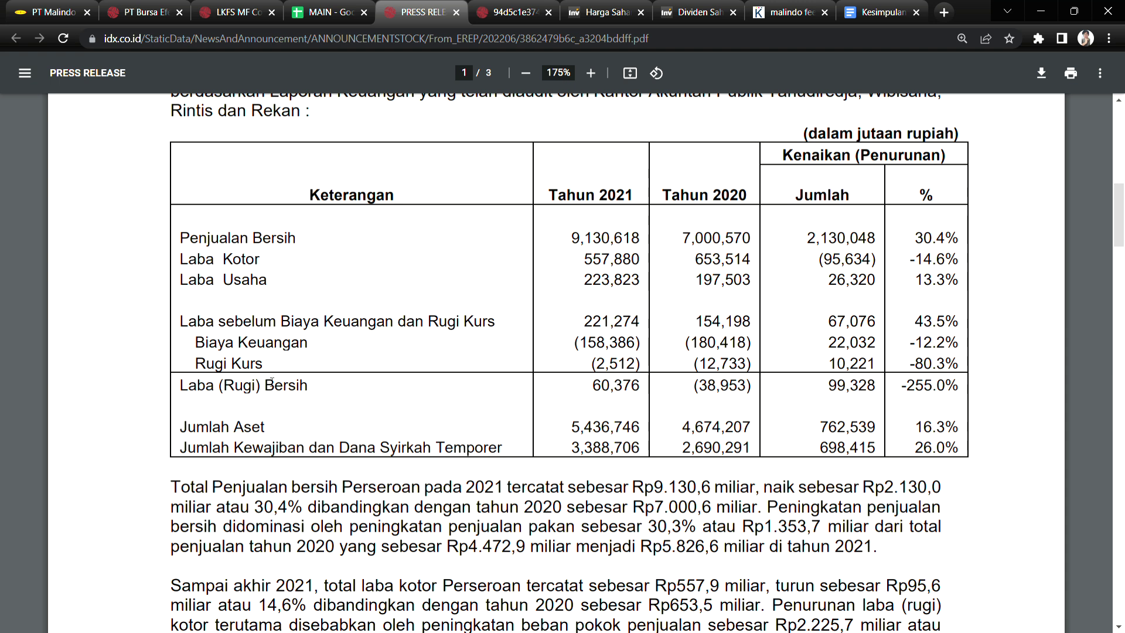
scroll(501, 476, "down", 2)
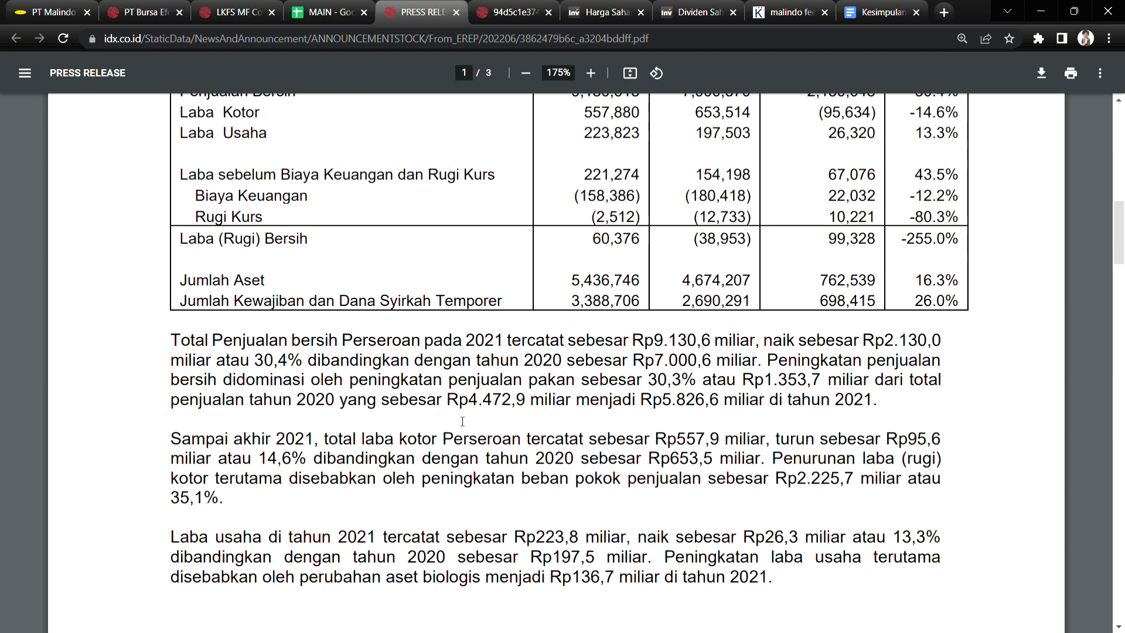
scroll(320, 353, "down", 1)
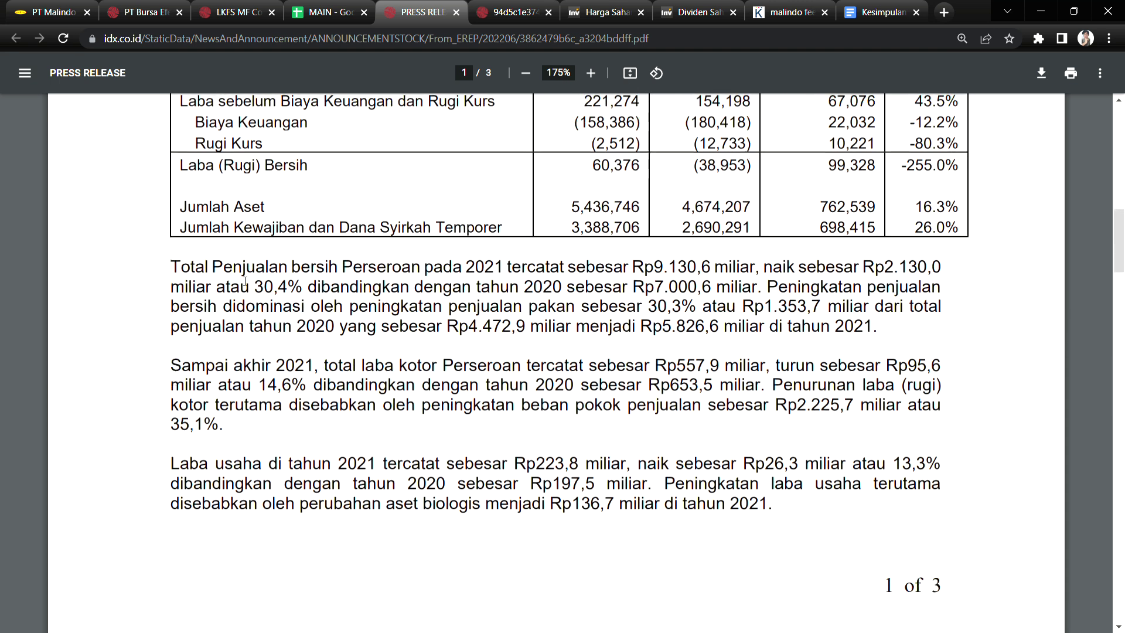
Step: Read the paragraphs explaining the 2021 changes in net sales, gross profit and operating profit
left_click_drag(213, 269, 493, 273)
left_click(346, 290)
left_click_drag(220, 279, 278, 276)
left_click(291, 281)
left_click_drag(774, 271, 784, 274)
left_click_drag(186, 360, 179, 360)
scroll(396, 361, "down", 1)
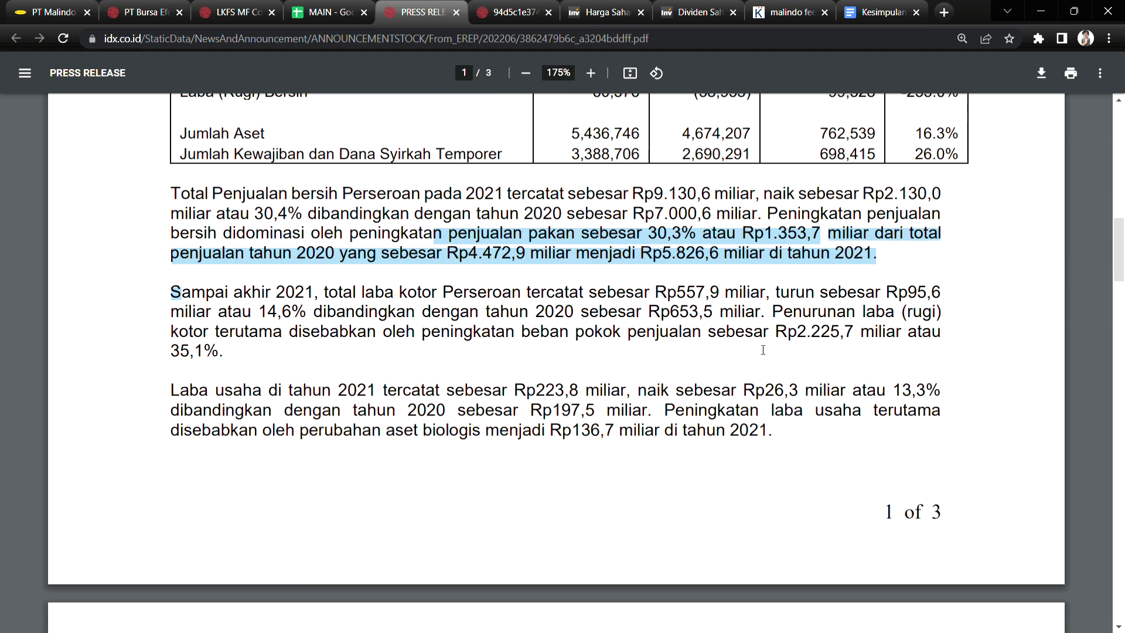
left_click_drag(284, 388, 455, 390)
Step: Read the page 2 paragraphs on 2021 net profit, total assets and liabilities
scroll(650, 466, "down", 5)
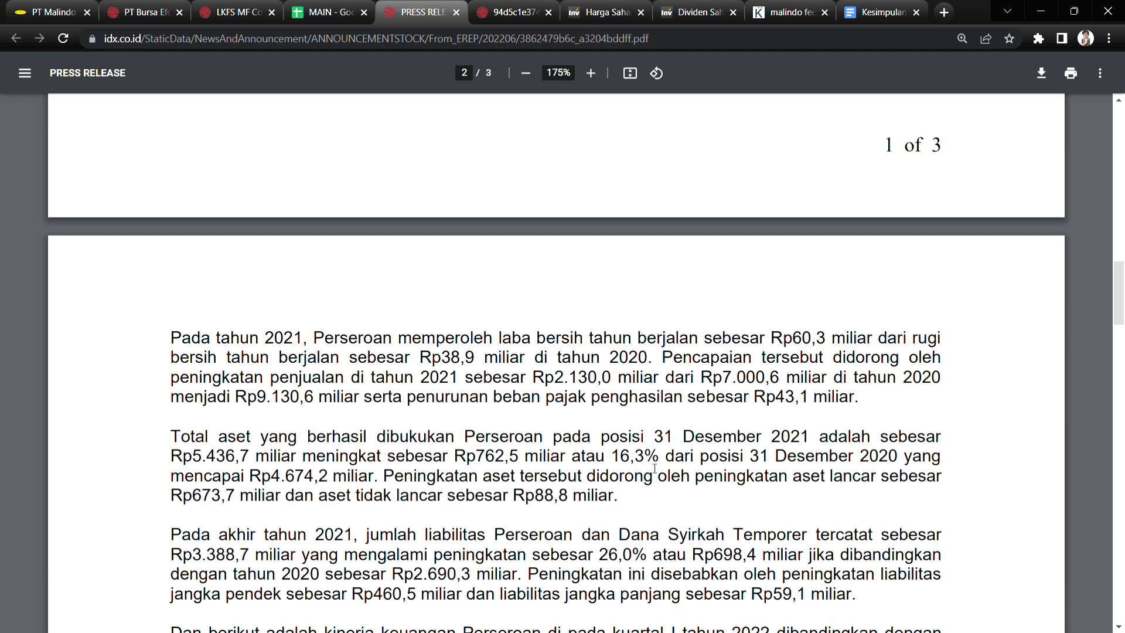
scroll(650, 465, "up", 1)
scroll(637, 463, "down", 1)
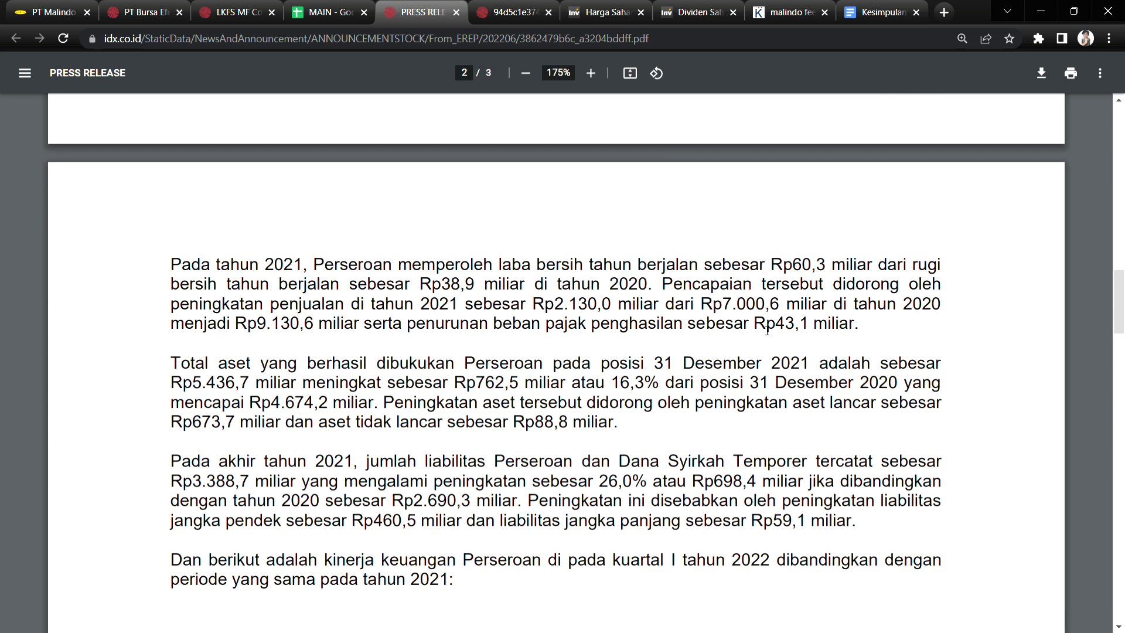
left_click_drag(298, 313, 390, 315)
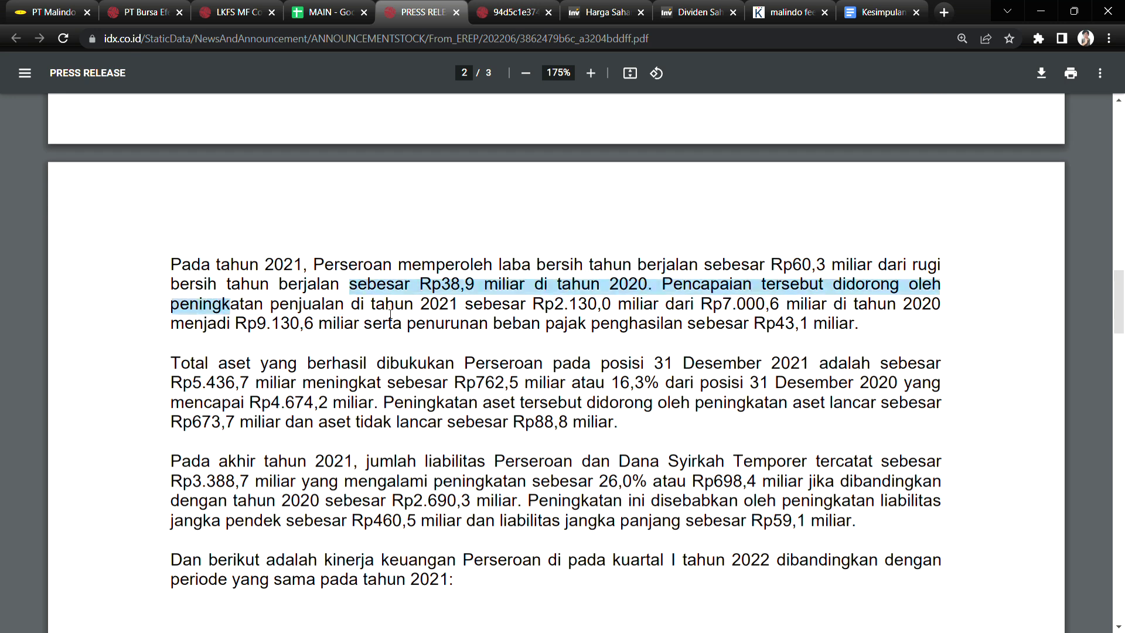
left_click(604, 323)
scroll(320, 422, "down", 2)
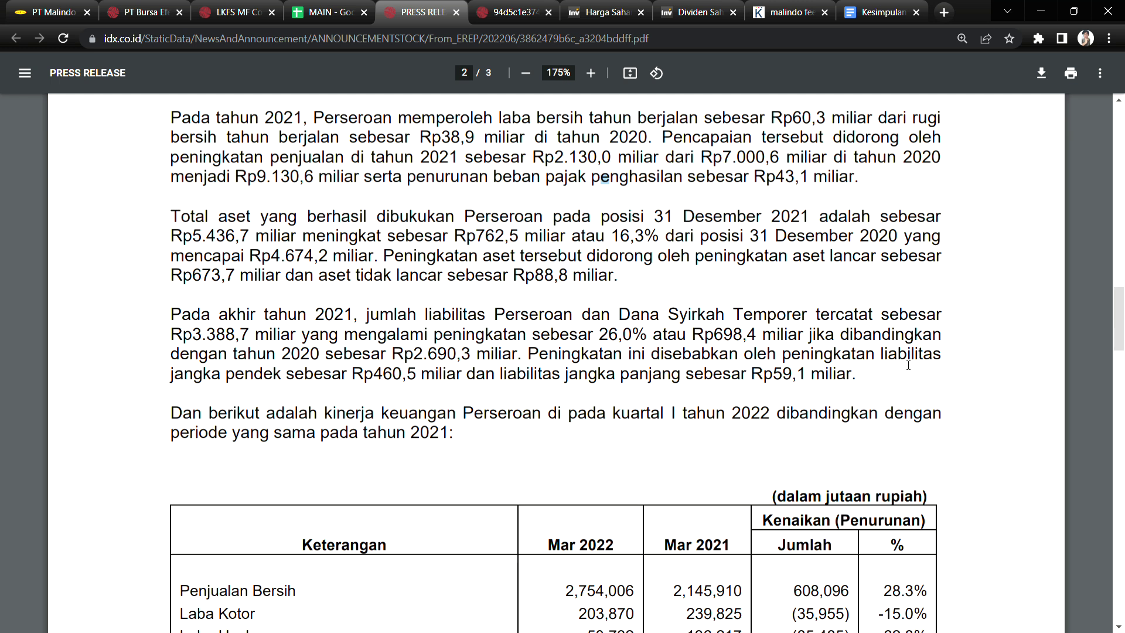
left_click_drag(290, 375, 548, 375)
Step: Review the Q1 2022 versus Q1 2021 performance table and the explanation of the sales change
left_click_drag(325, 413, 482, 413)
scroll(368, 345, "down", 5)
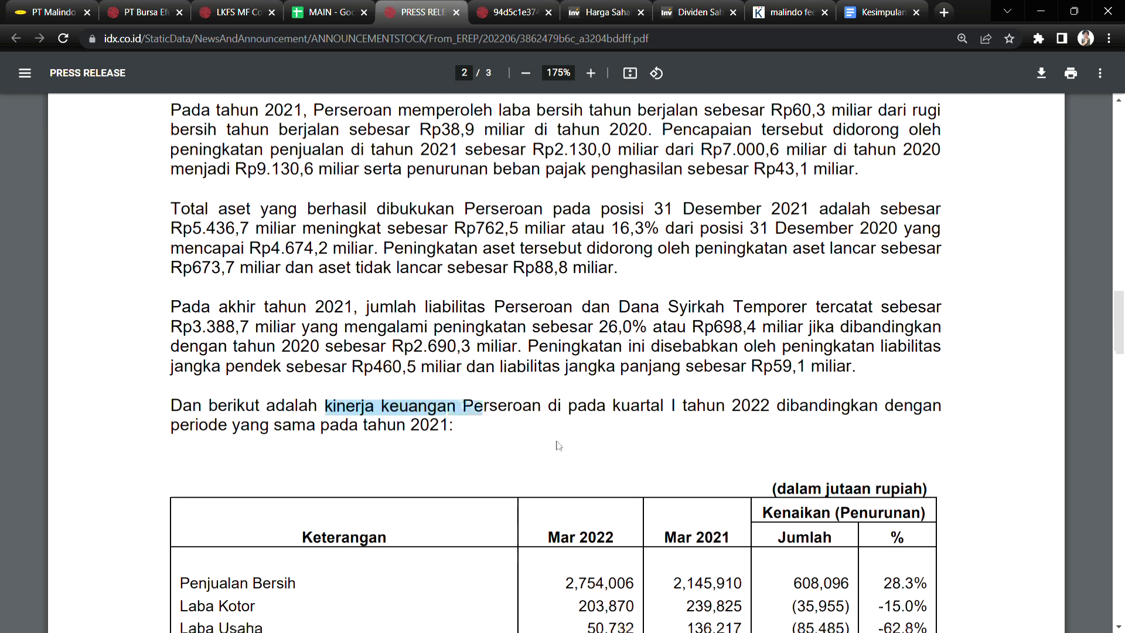
scroll(621, 418, "down", 1)
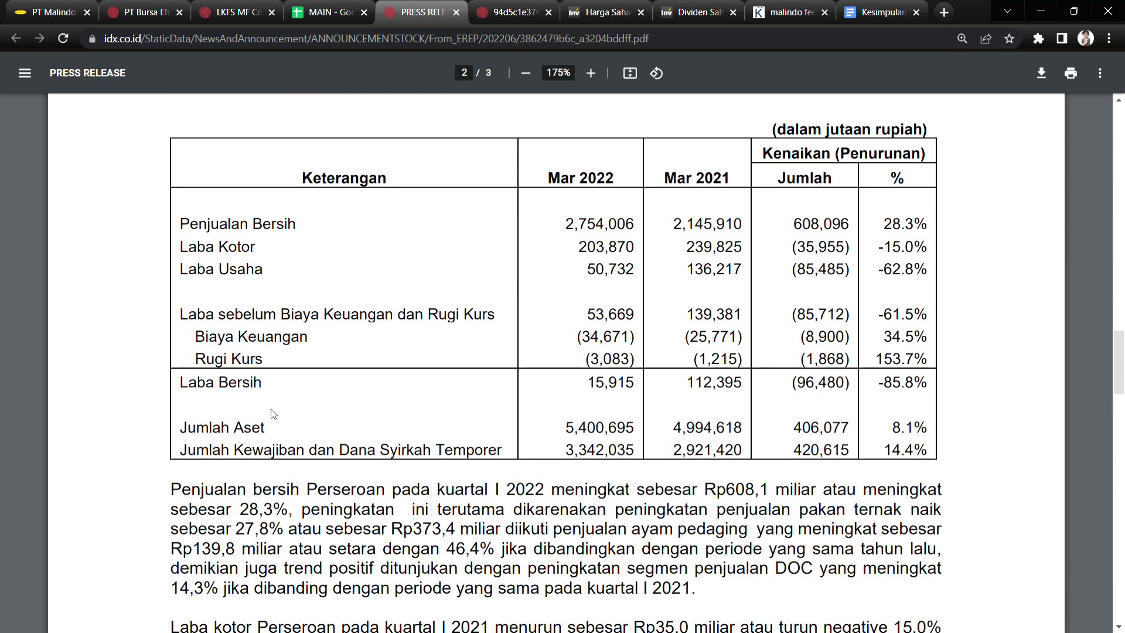
scroll(428, 498, "down", 2)
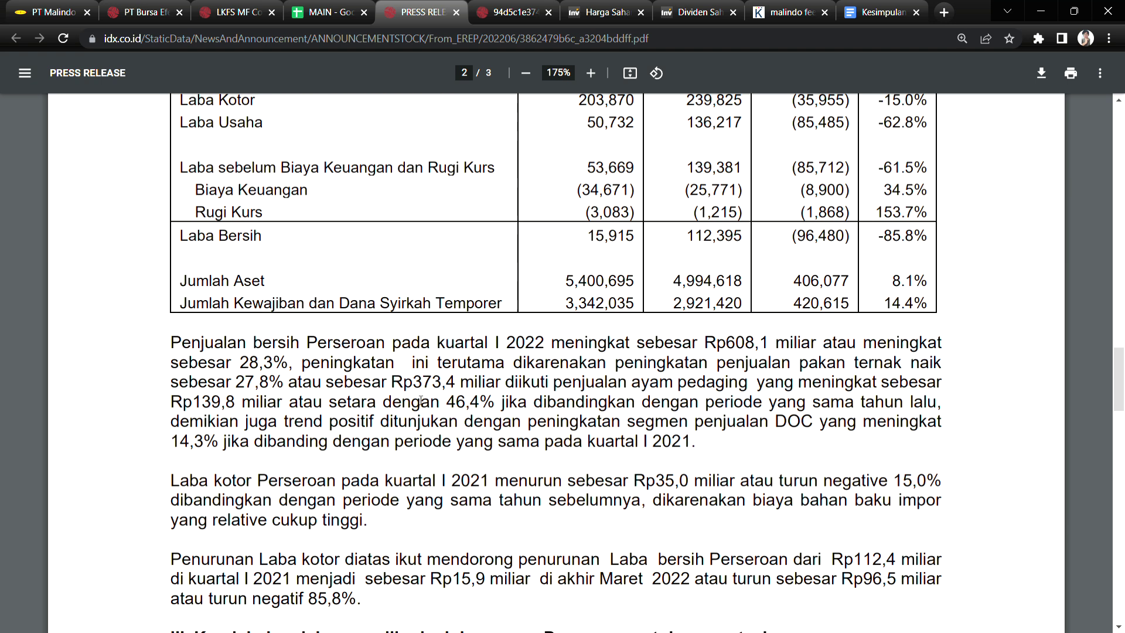
scroll(824, 299, "down", 2)
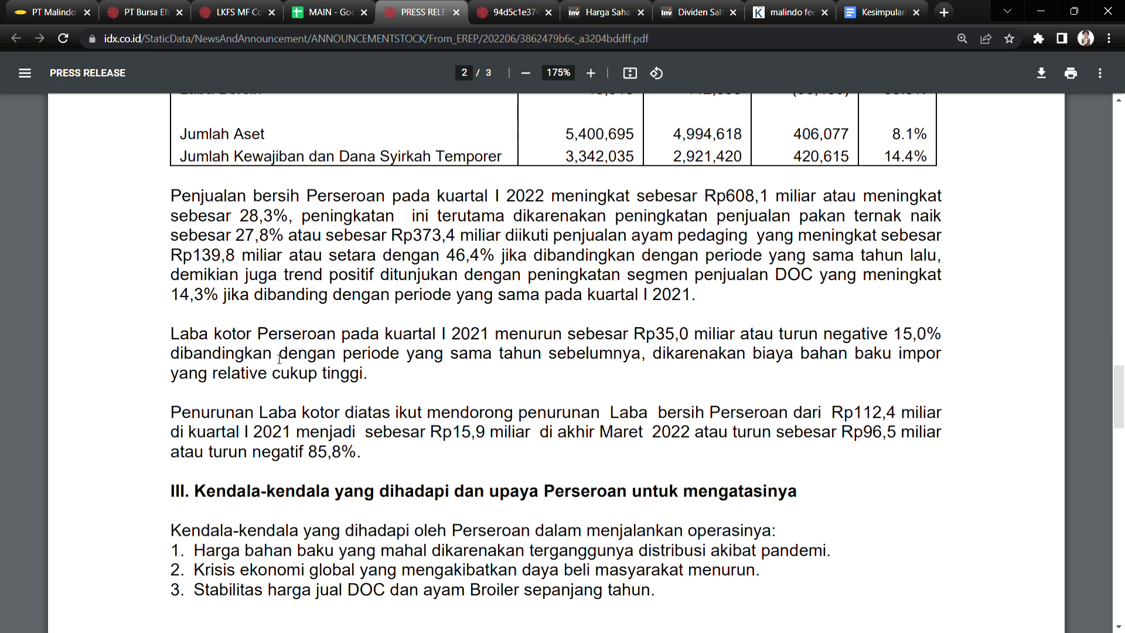
left_click_drag(335, 333, 819, 275)
Step: Switch to the MAIN spreadsheet and check the 2022 Laba Bersih figure, glancing at the LKFS report
left_click(324, 7)
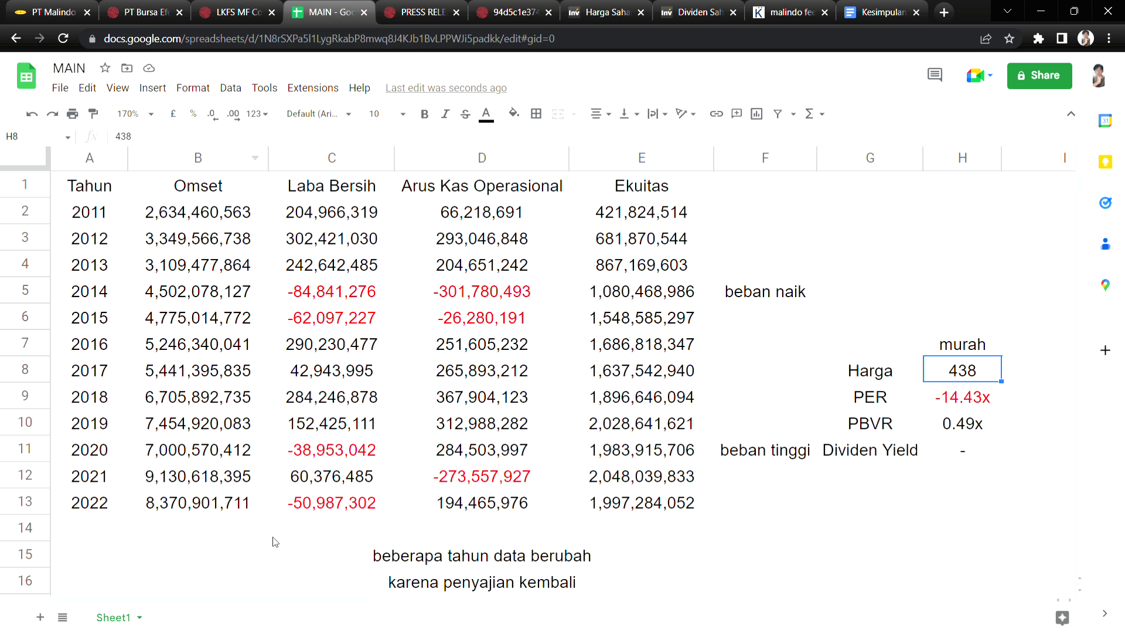
left_click(284, 504)
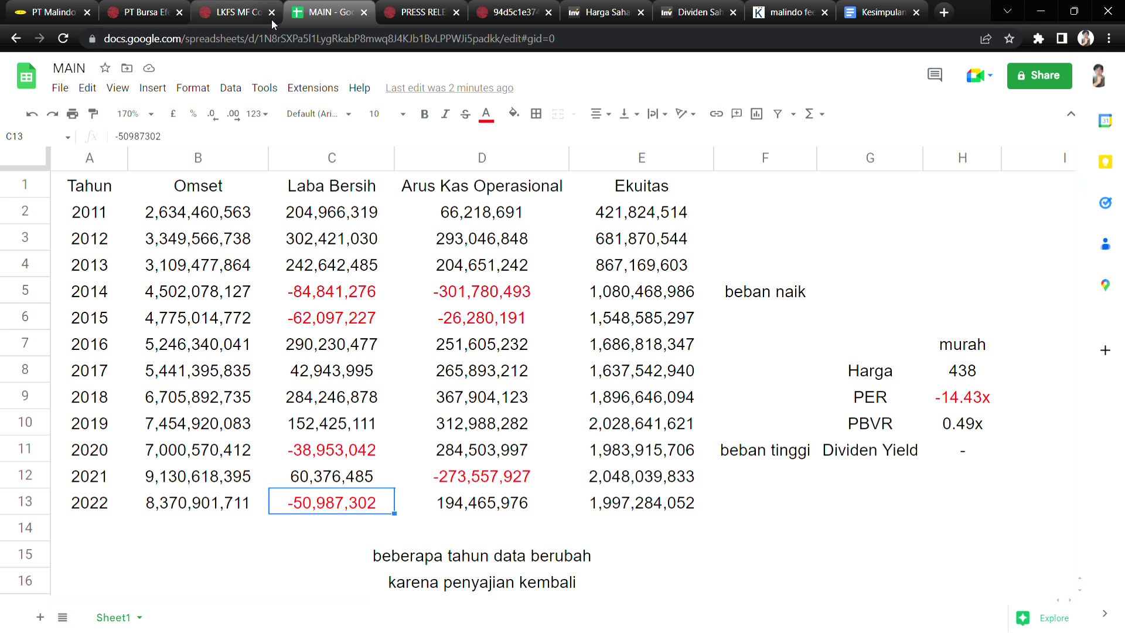
left_click(234, 12)
left_click(359, 7)
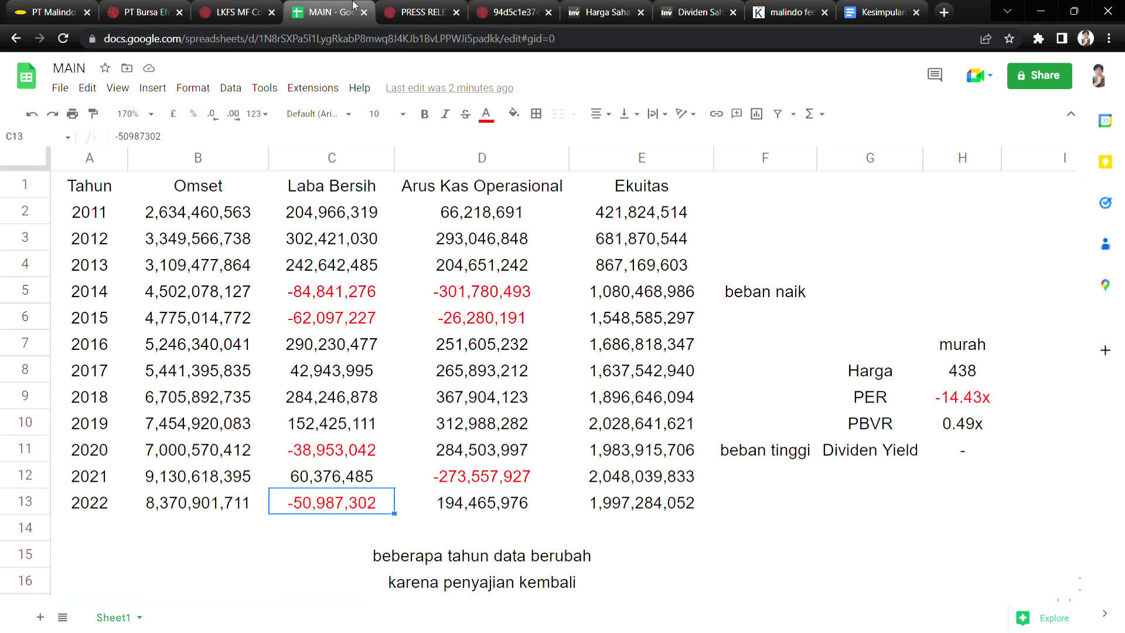
Step: Return to the press release and examine the stated raw-material cost reason for the gross profit change
left_click(420, 7)
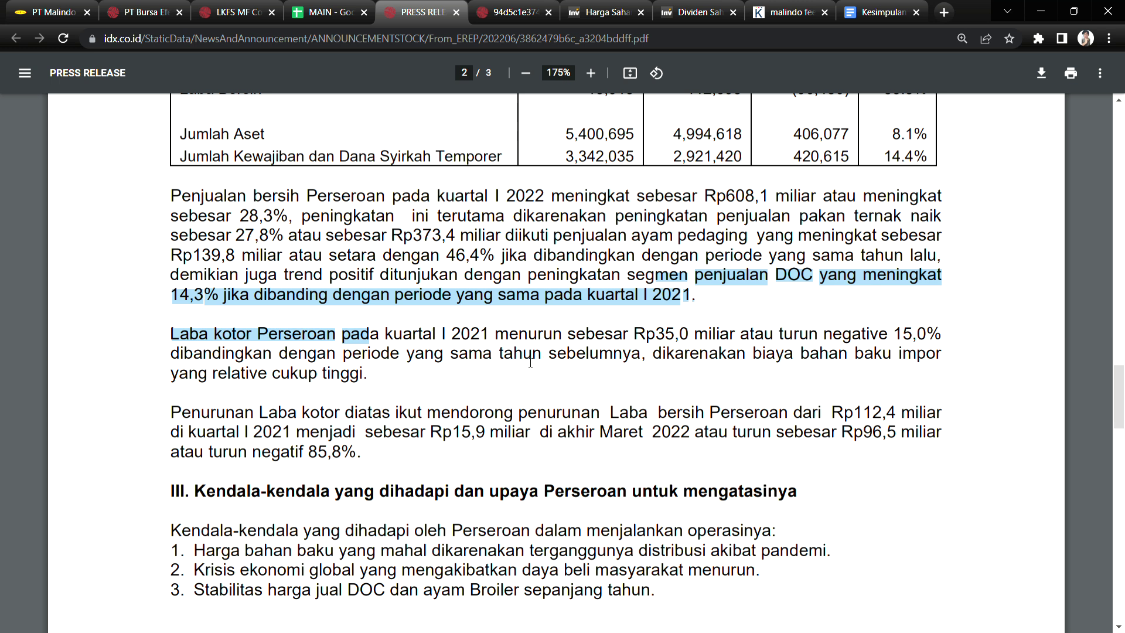
left_click(257, 341)
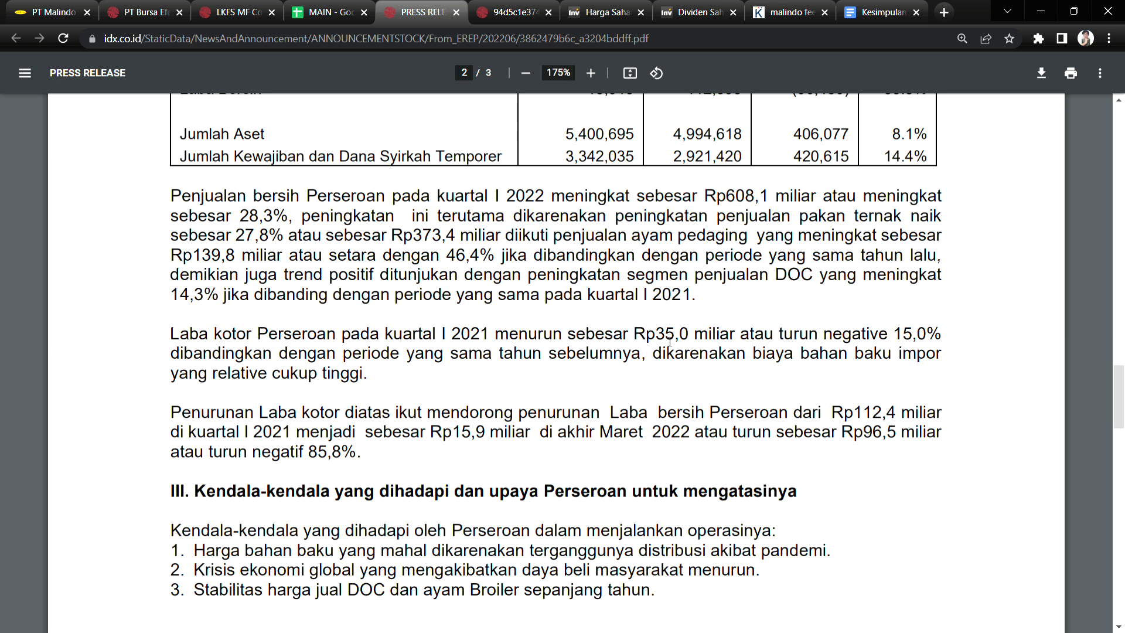
left_click_drag(683, 355, 828, 355)
left_click(892, 359)
left_click_drag(898, 356, 169, 355)
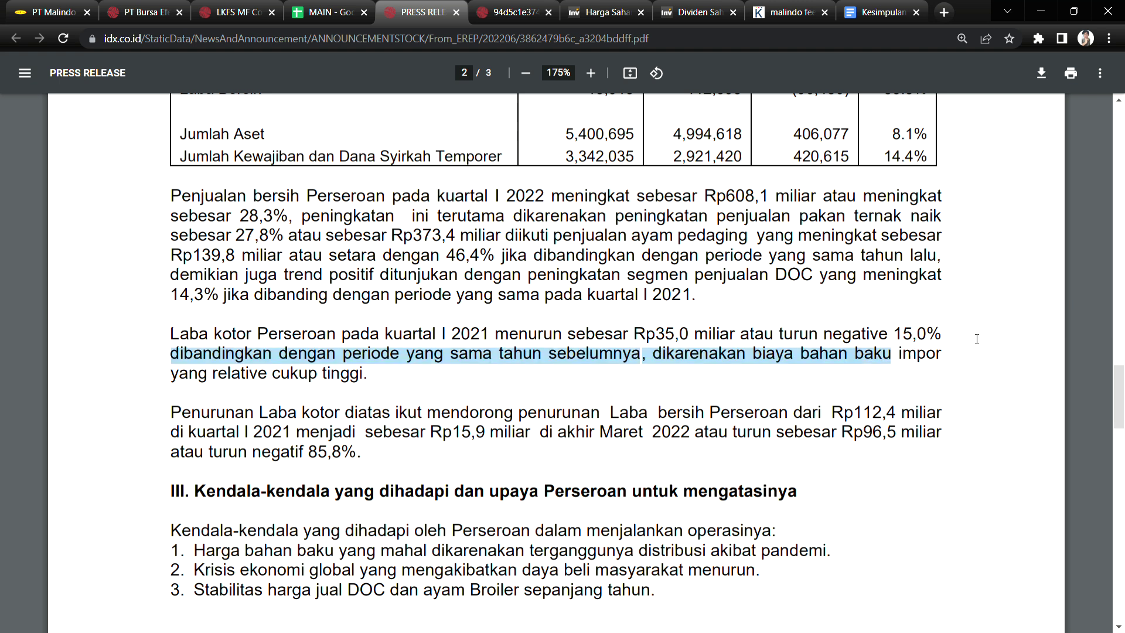
left_click(256, 403)
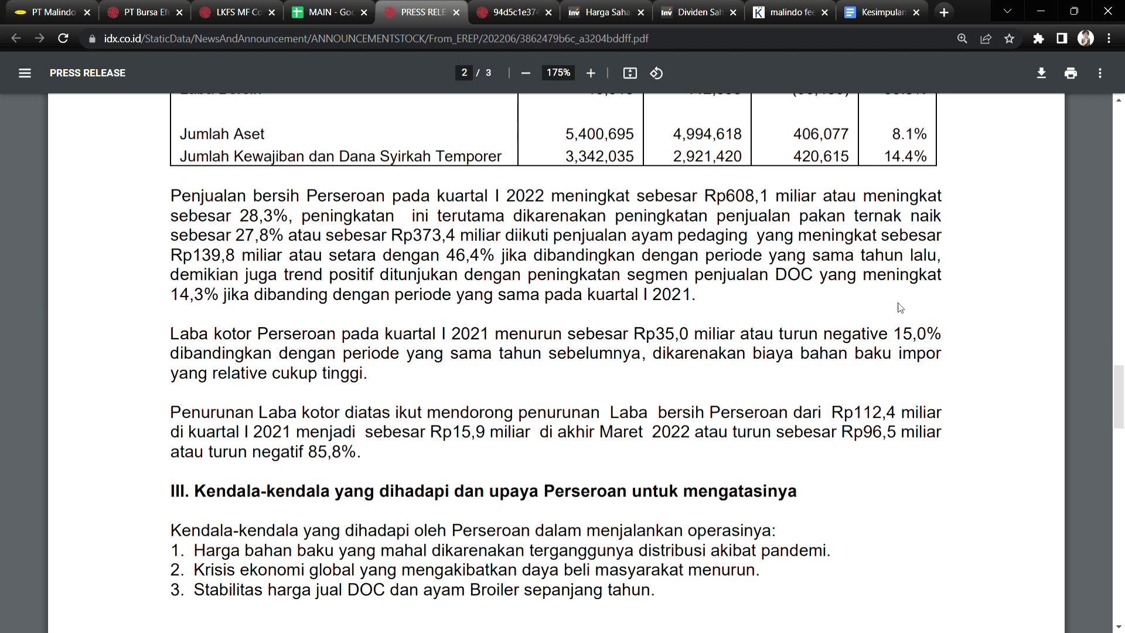
Step: Switch back to the MAIN spreadsheet and check the 2022 Omset figure
left_click(331, 12)
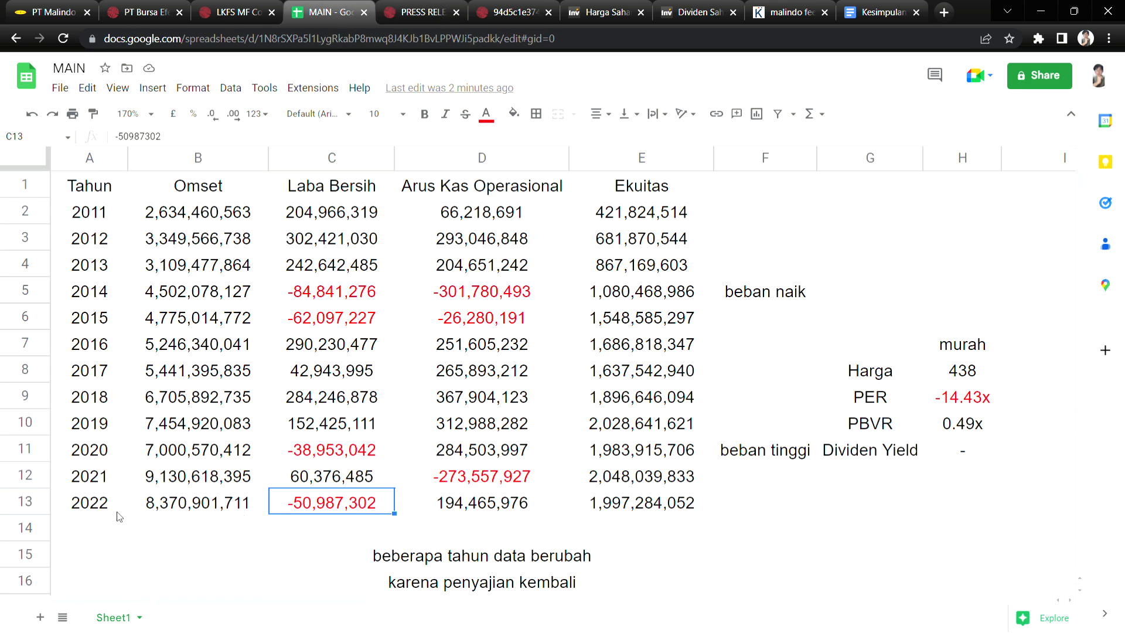
left_click(253, 511)
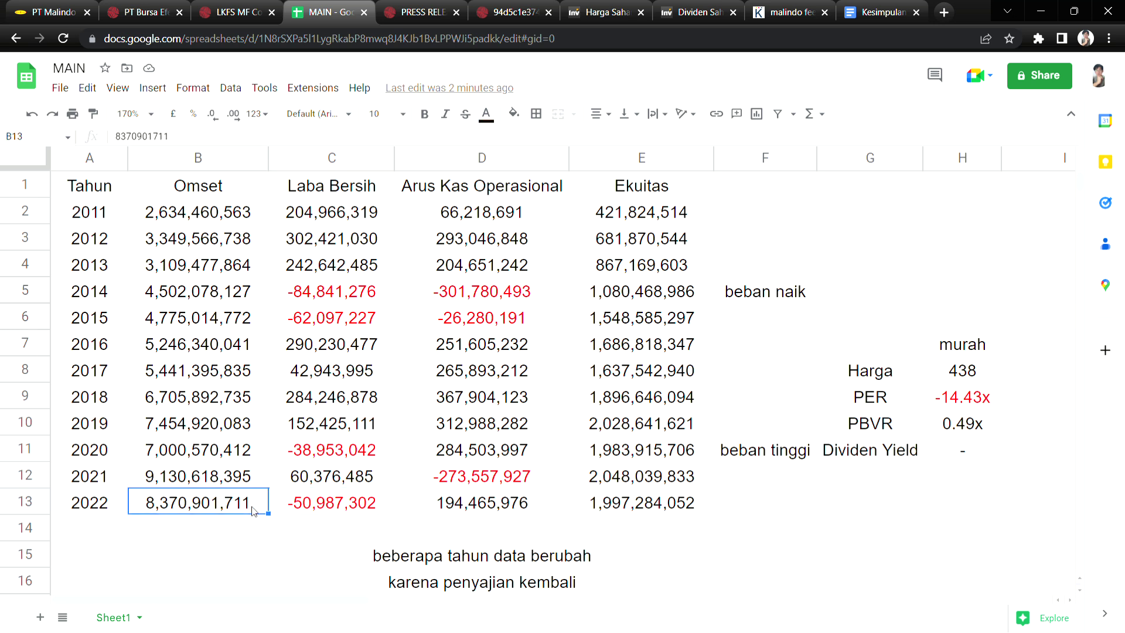
Step: Select the 2022 Laba Bersih figure in the MAIN sheet and look at the LKFS MF Consolidated Q3FY22 report
left_click(331, 508)
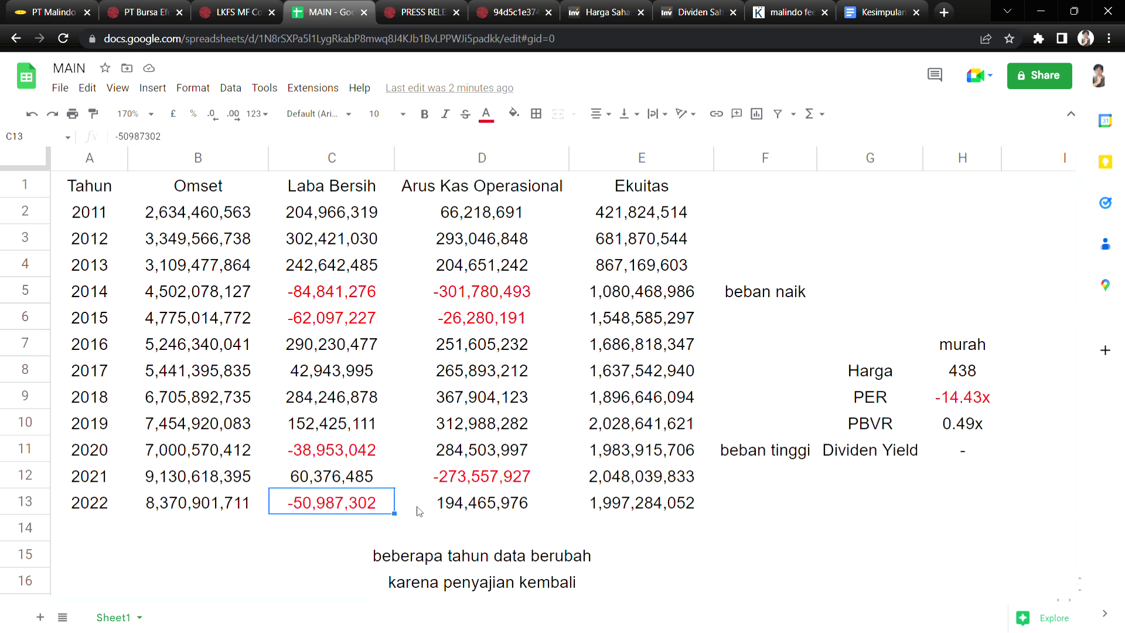
left_click(258, 12)
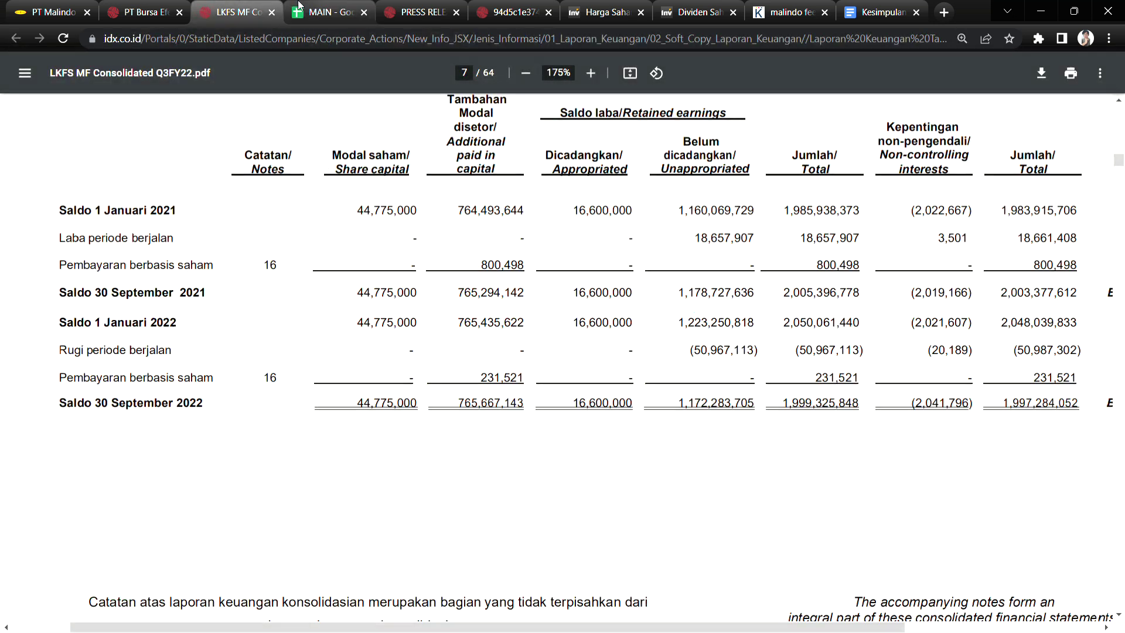
left_click(298, 5)
Step: Switch to the press release and read the paragraphs on the declines in gross profit and net profit
left_click(413, 11)
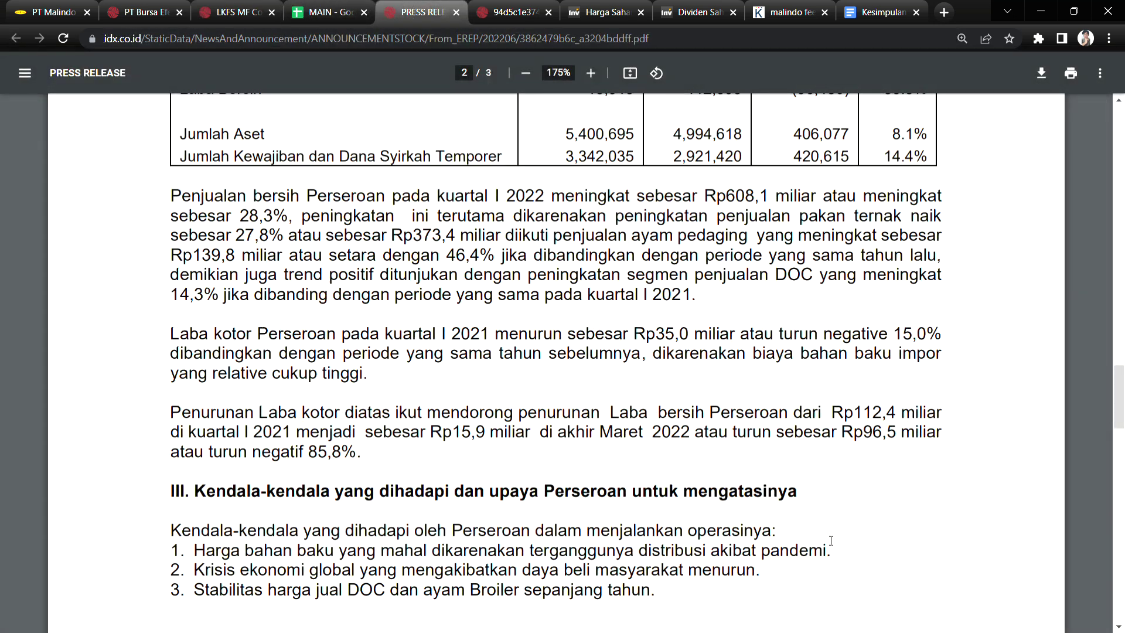
left_click_drag(900, 334, 784, 355)
left_click(744, 388)
left_click_drag(191, 413, 896, 413)
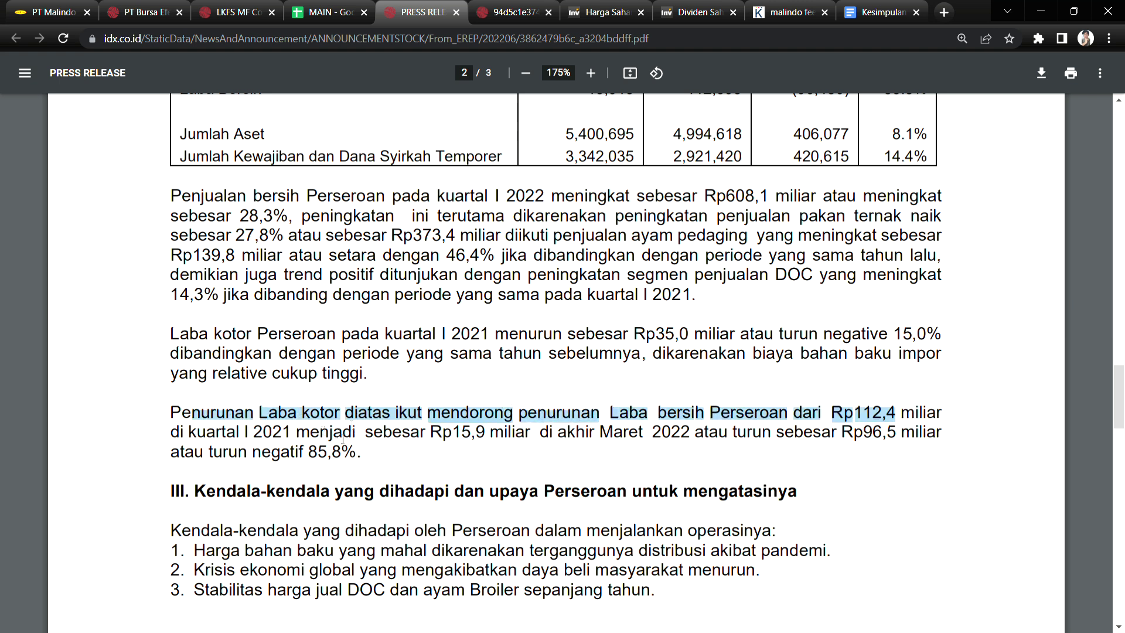
Step: Read the section III heading on the company's obstacles and its first item, about expensive raw materials, highlighting key phrases
scroll(505, 577, "down", 3)
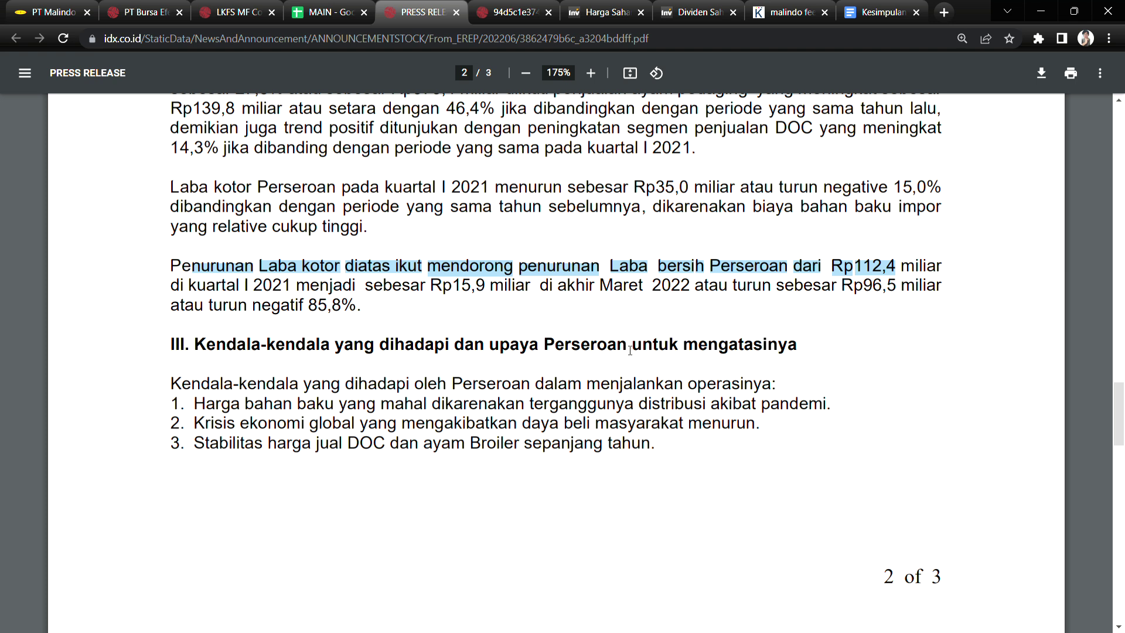
left_click_drag(500, 352, 597, 351)
left_click(732, 354)
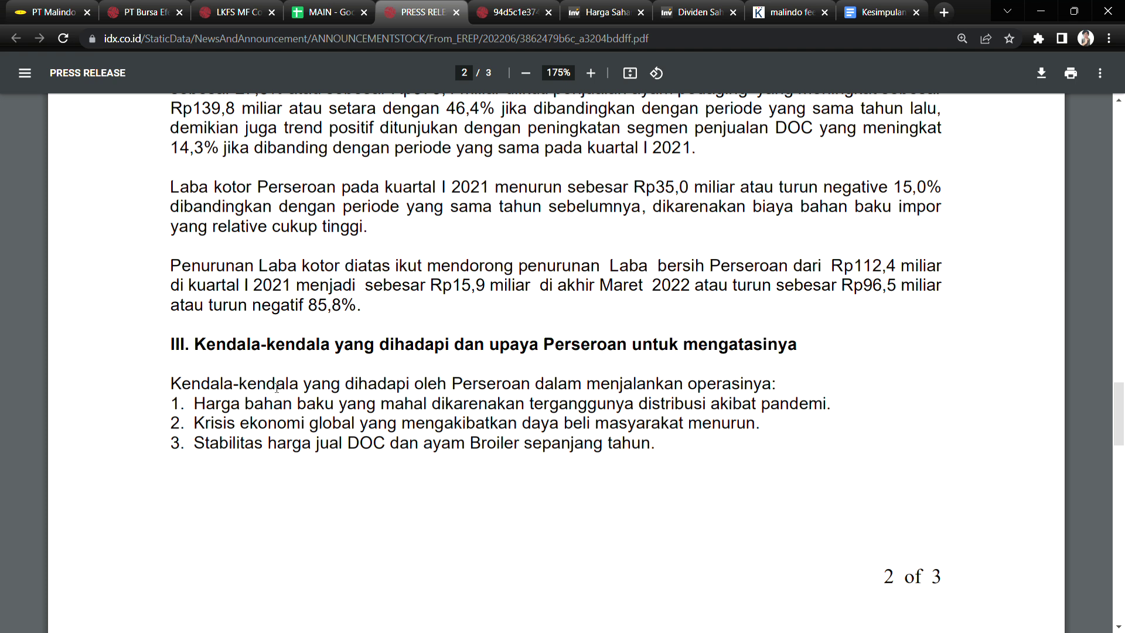
left_click_drag(245, 412, 332, 388)
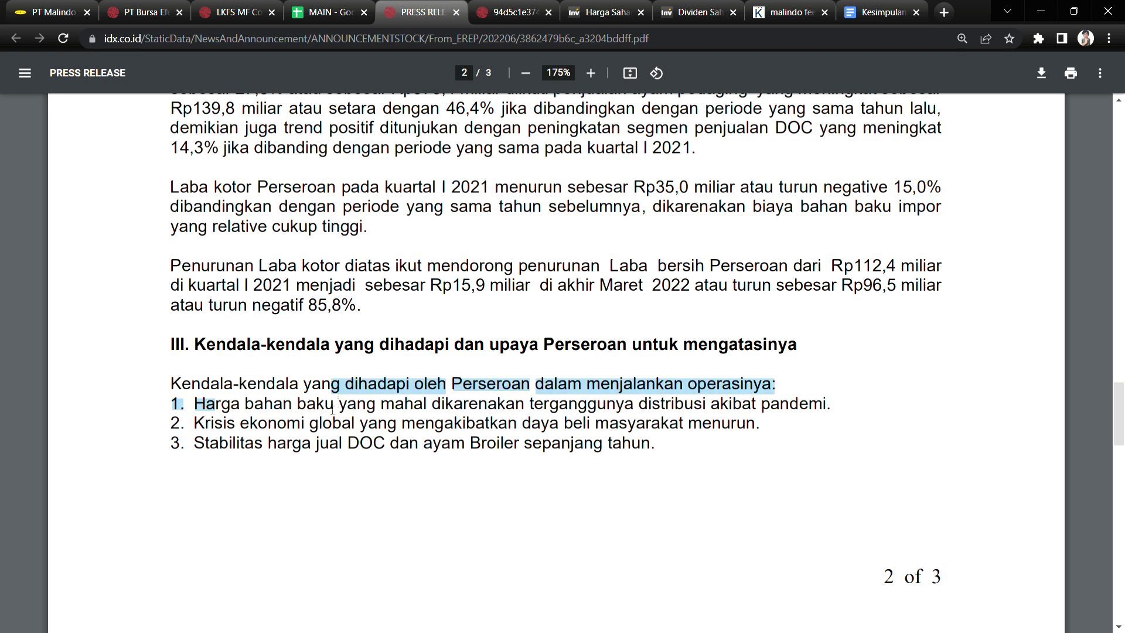
left_click(332, 408)
left_click_drag(478, 408, 606, 408)
left_click_drag(685, 408, 731, 410)
left_click(791, 410)
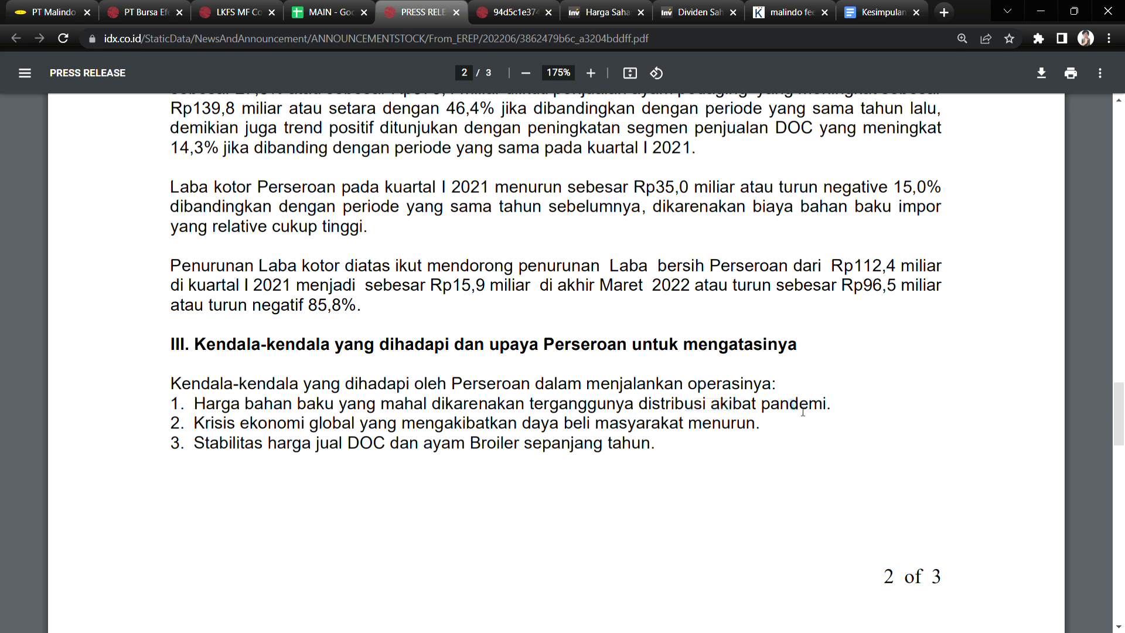
Step: Read the second and third obstacles, on the global economic crisis and on DOC and broiler selling prices
left_click_drag(194, 423, 366, 420)
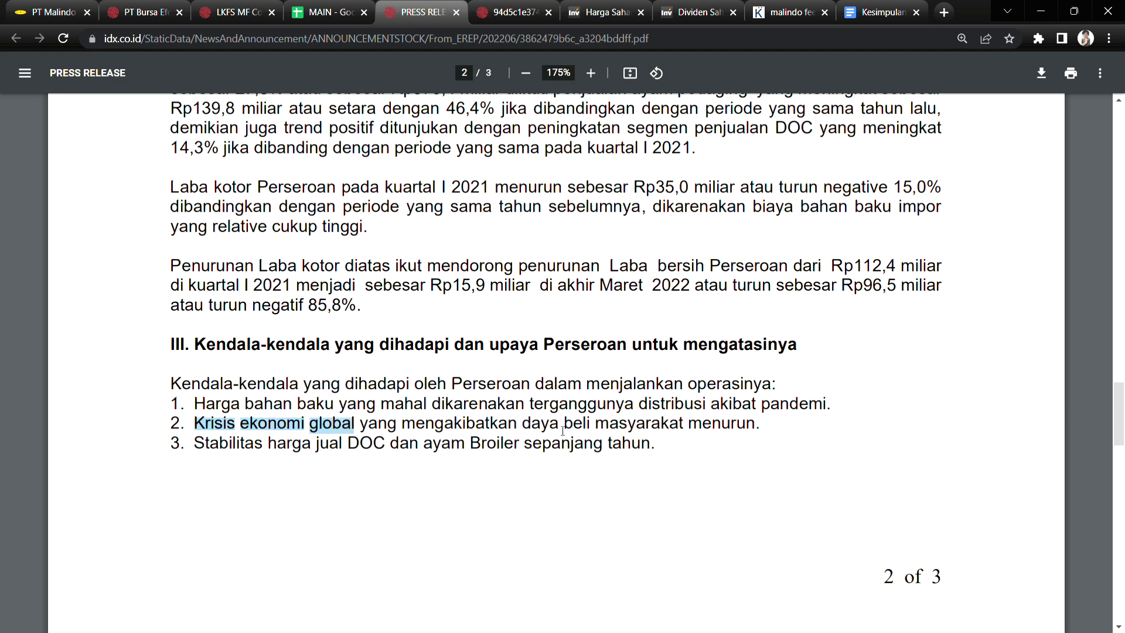
left_click_drag(565, 423, 720, 423)
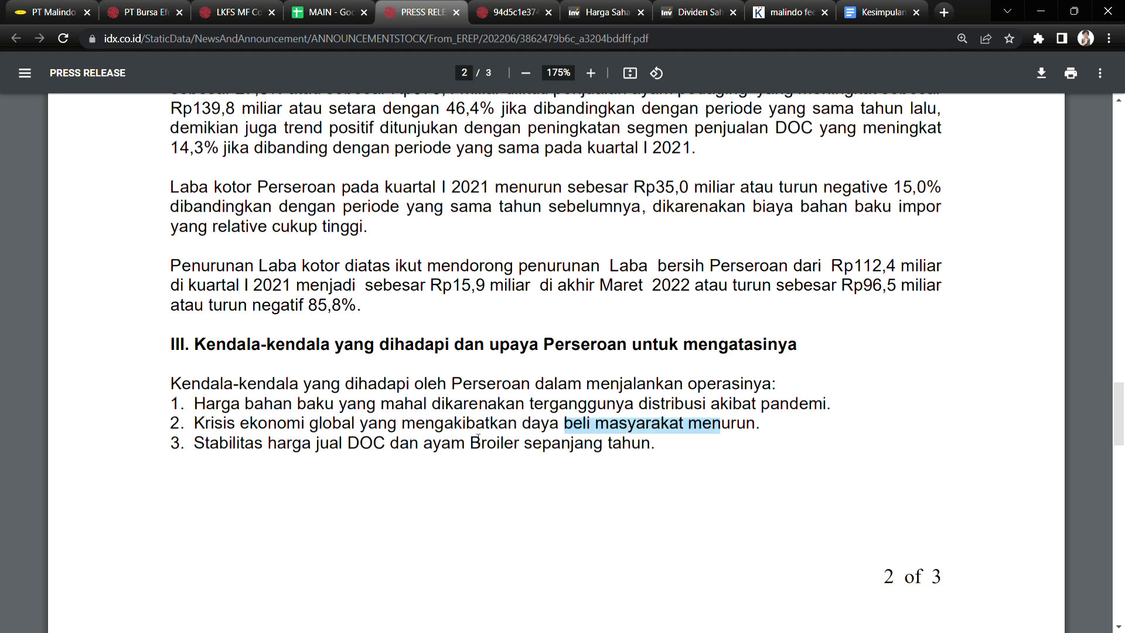
left_click_drag(205, 445, 530, 448)
left_click(586, 450)
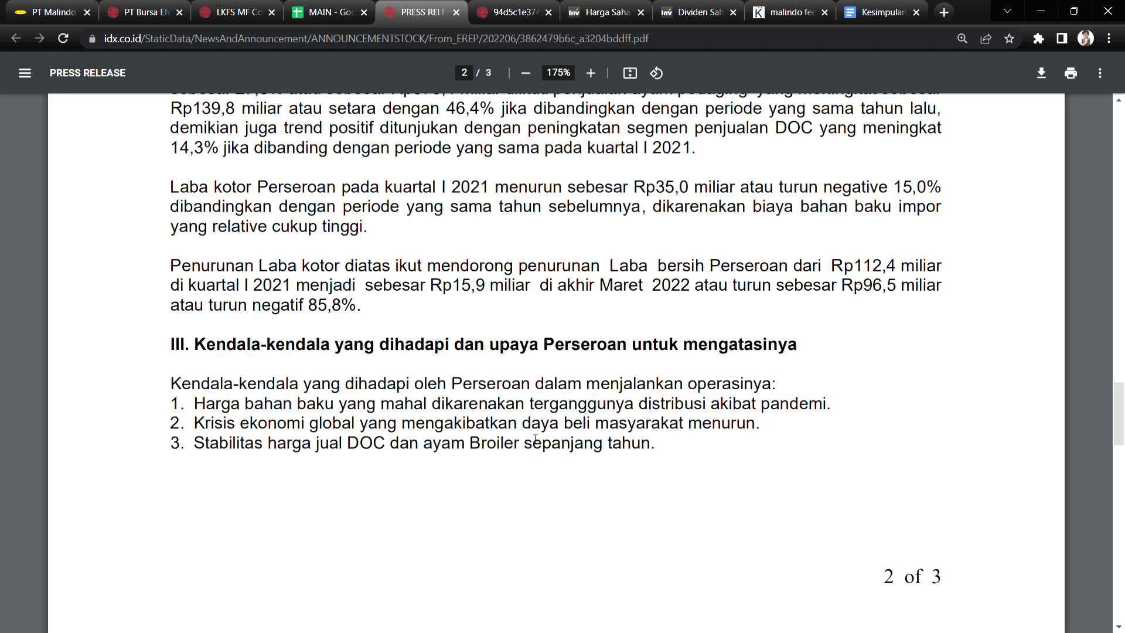
Step: Go to the strategic policies on page 3 and highlight the first one, "Menunda belanja modal"
scroll(384, 527, "down", 10)
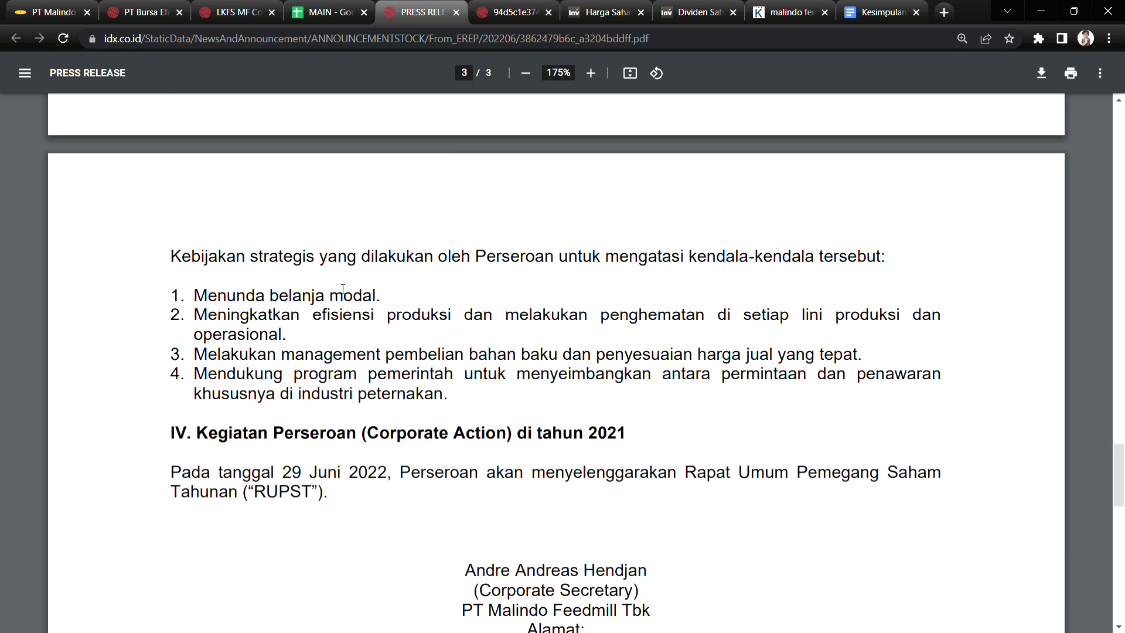
left_click_drag(227, 299, 363, 295)
left_click(366, 299)
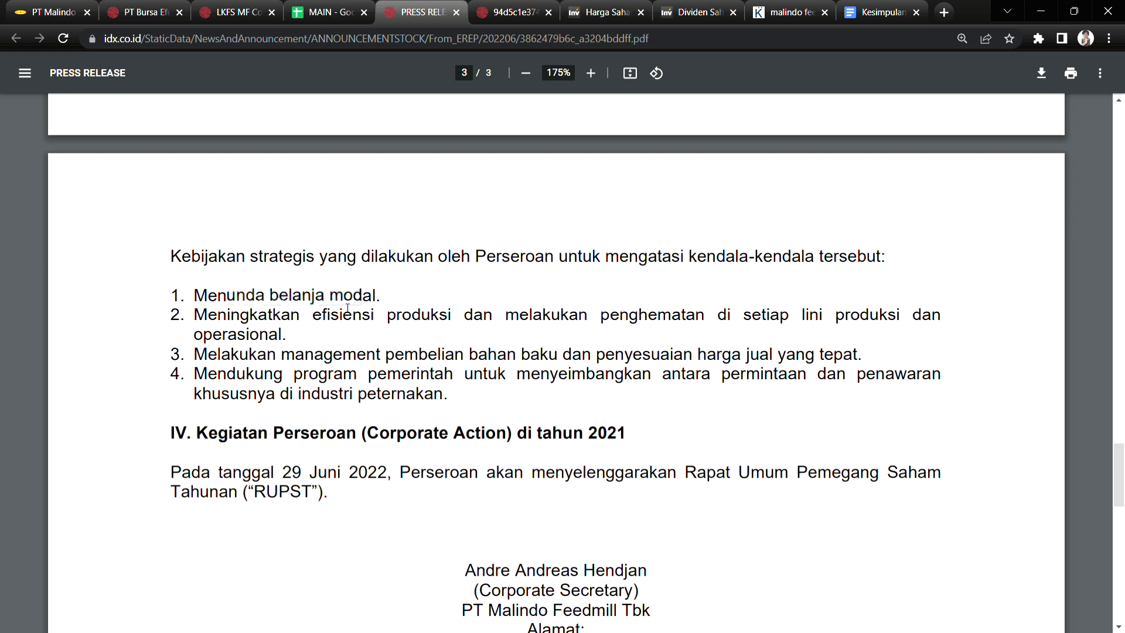
left_click_drag(211, 297, 313, 298)
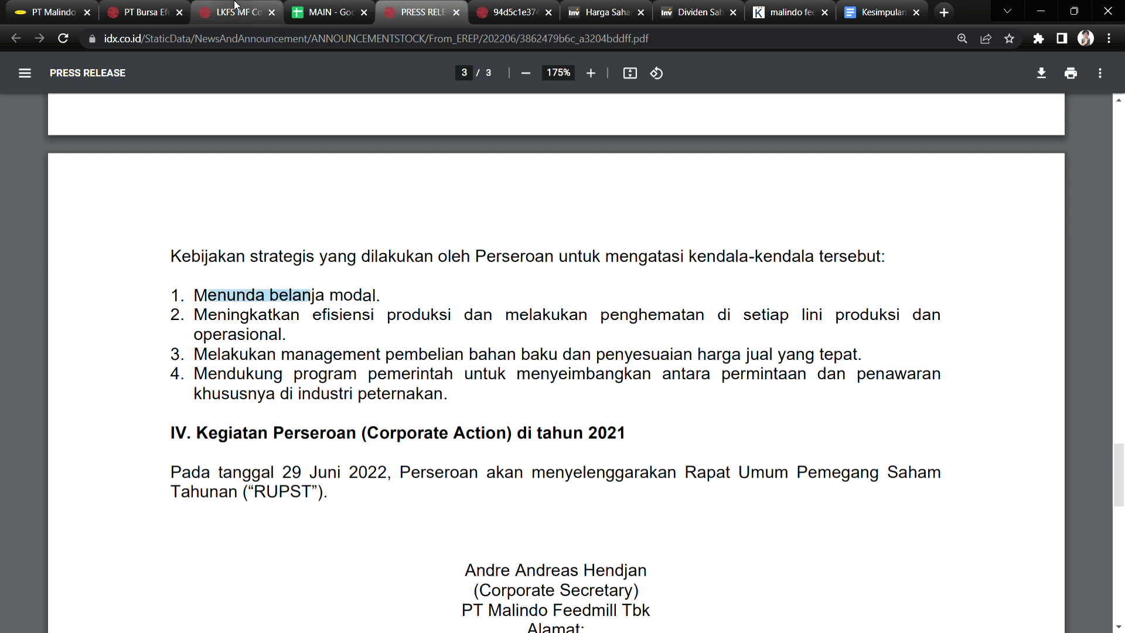
Step: Examine the cash and inventory figures for 30 September 2022 in the balance sheet of the consolidated Q3FY22 report
left_click(235, 12)
scroll(535, 361, "up", 20)
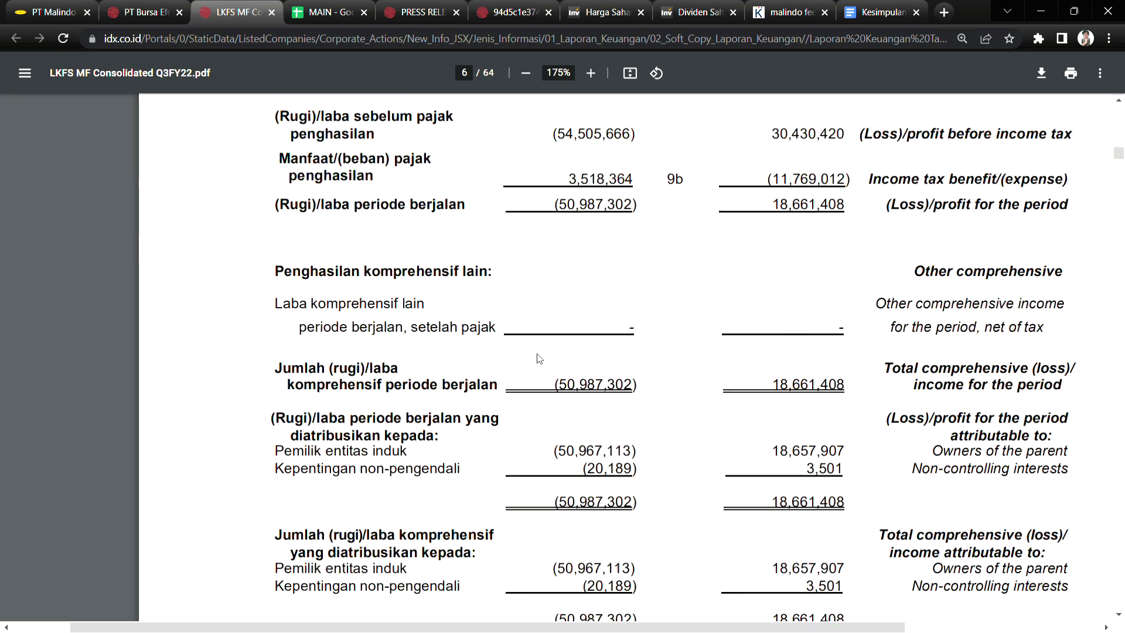
scroll(534, 361, "up", 20)
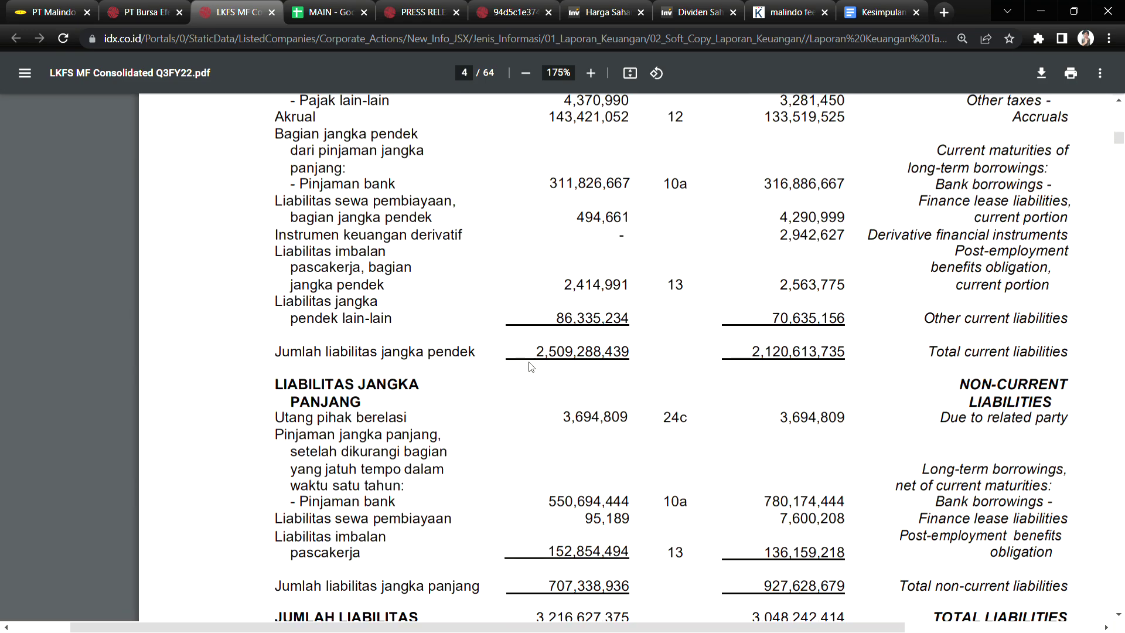
scroll(527, 366, "up", 12)
scroll(544, 346, "down", 2)
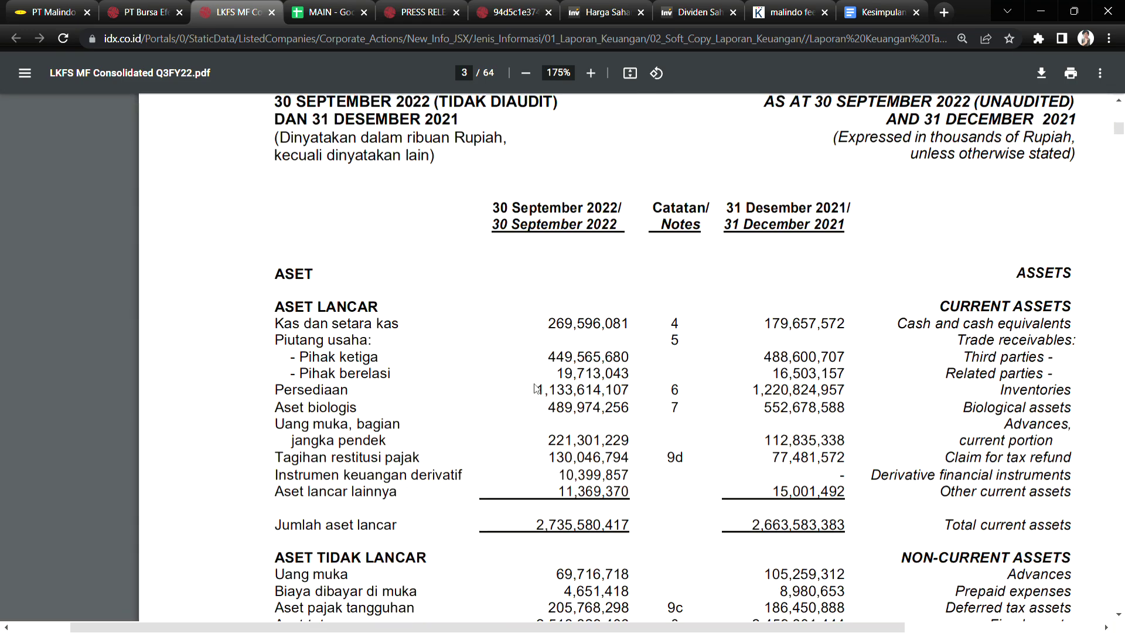
left_click_drag(548, 321, 636, 323)
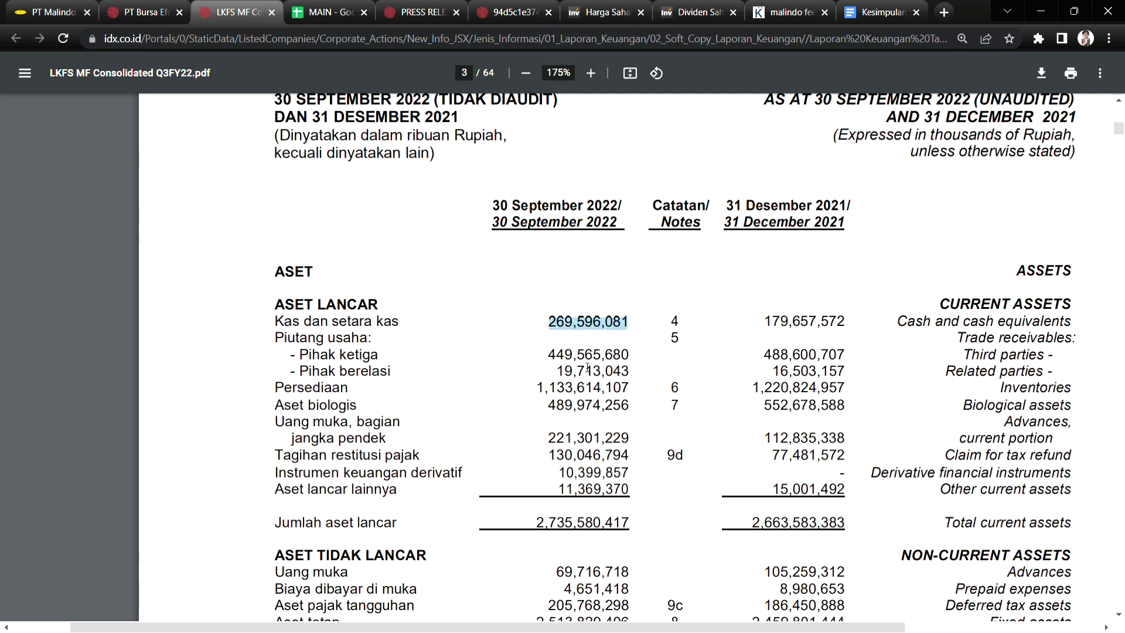
left_click(564, 396)
left_click_drag(537, 390, 624, 396)
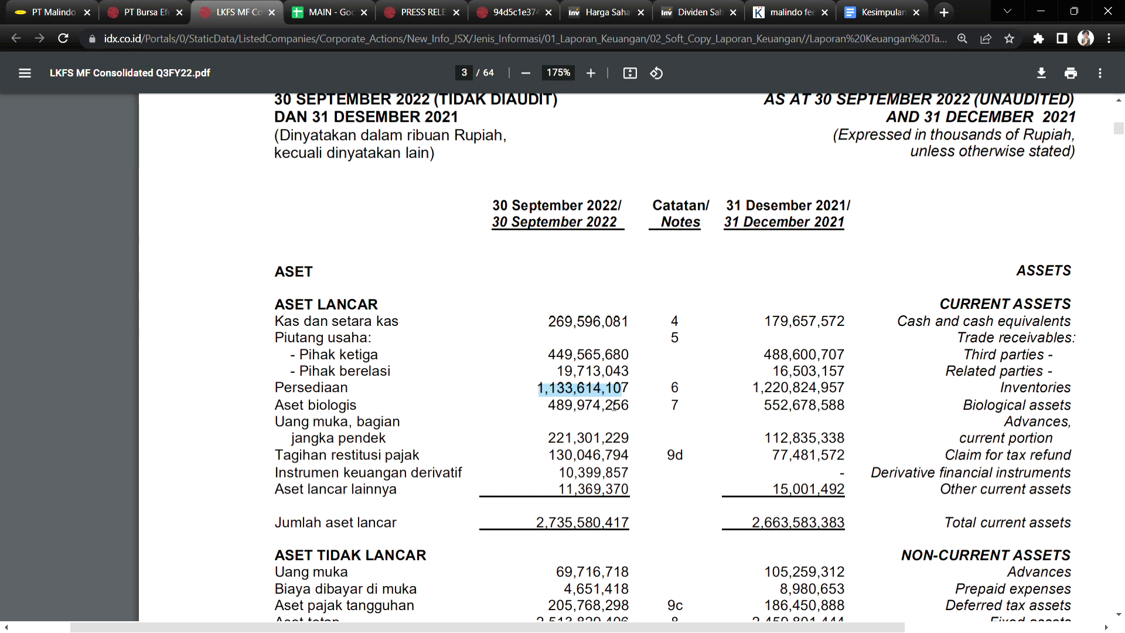
left_click(571, 401)
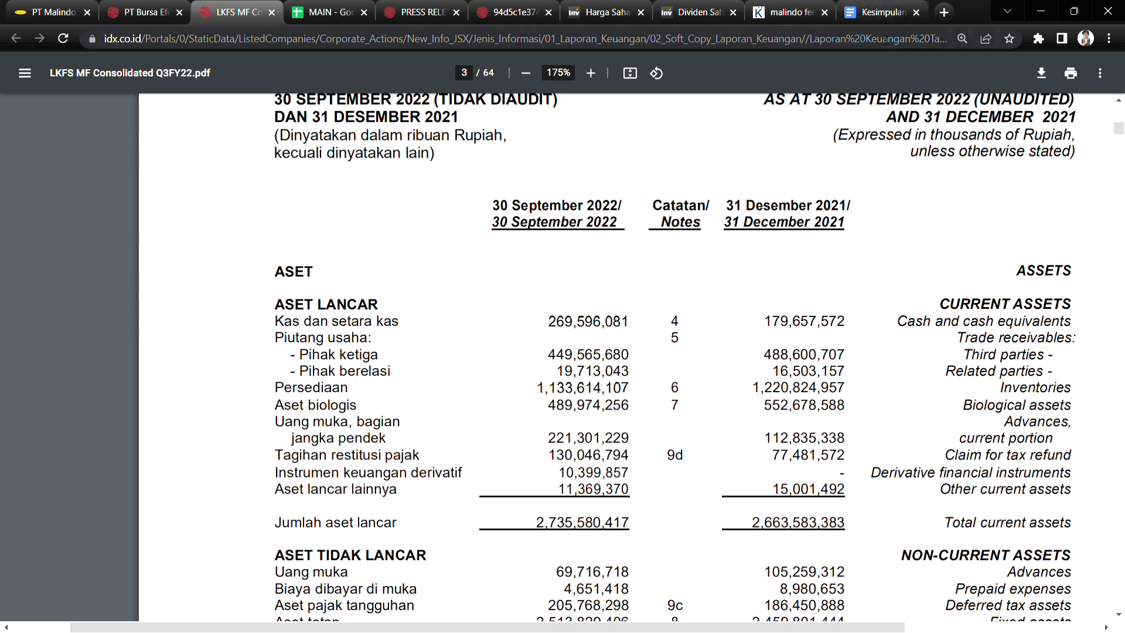
Step: Return to the press release and read the second strategic policy, on raising production efficiency
left_click(870, 8)
left_click(422, 11)
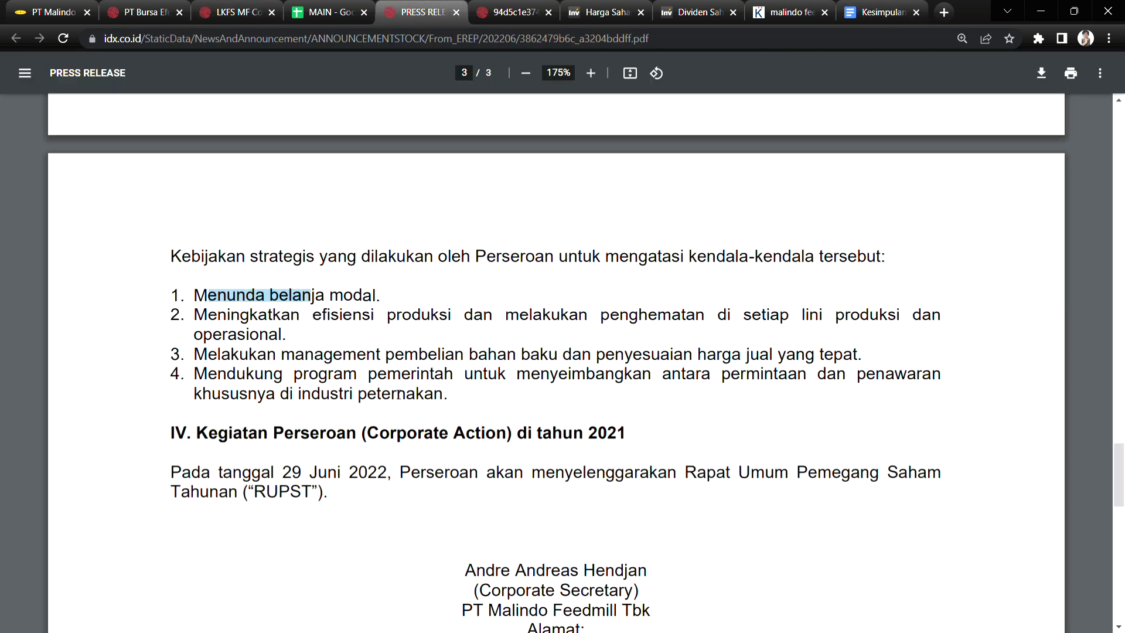
left_click_drag(218, 315, 317, 318)
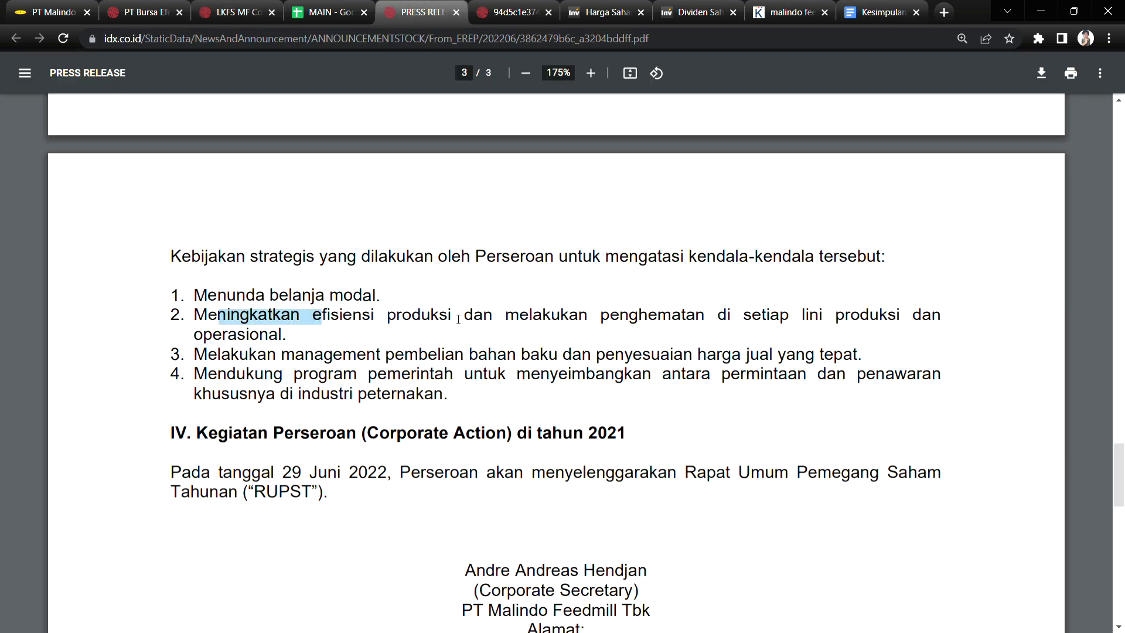
left_click(477, 316)
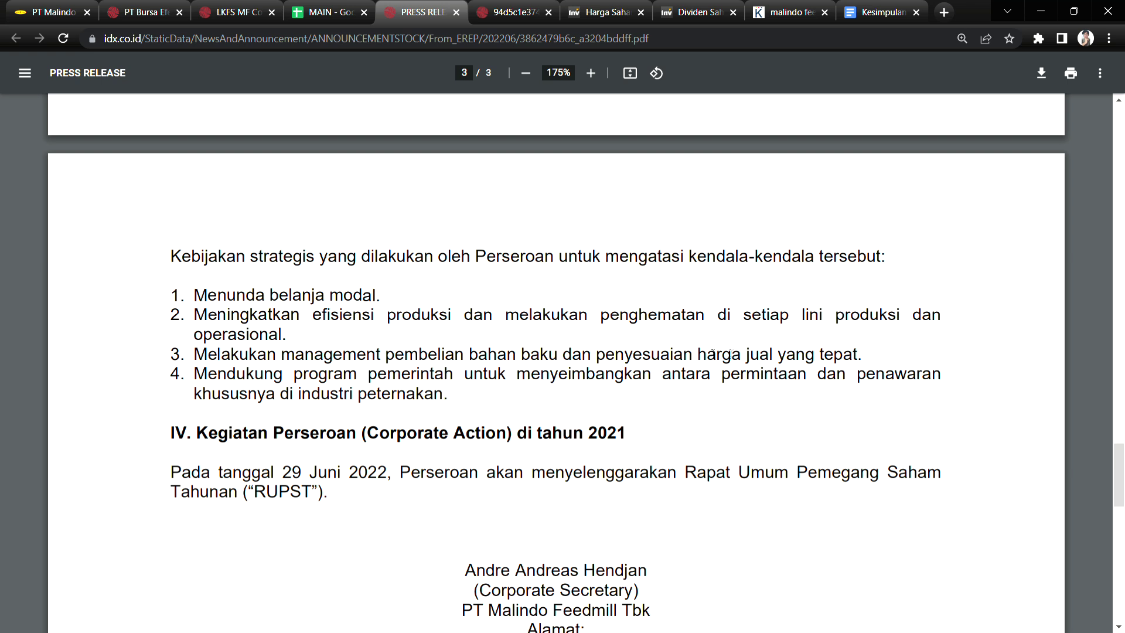
Step: Read the third and fourth strategic policies, highlighting the raw material purchasing, selling price and government program wording
left_click_drag(603, 354, 771, 354)
left_click(832, 350)
left_click_drag(479, 356, 545, 359)
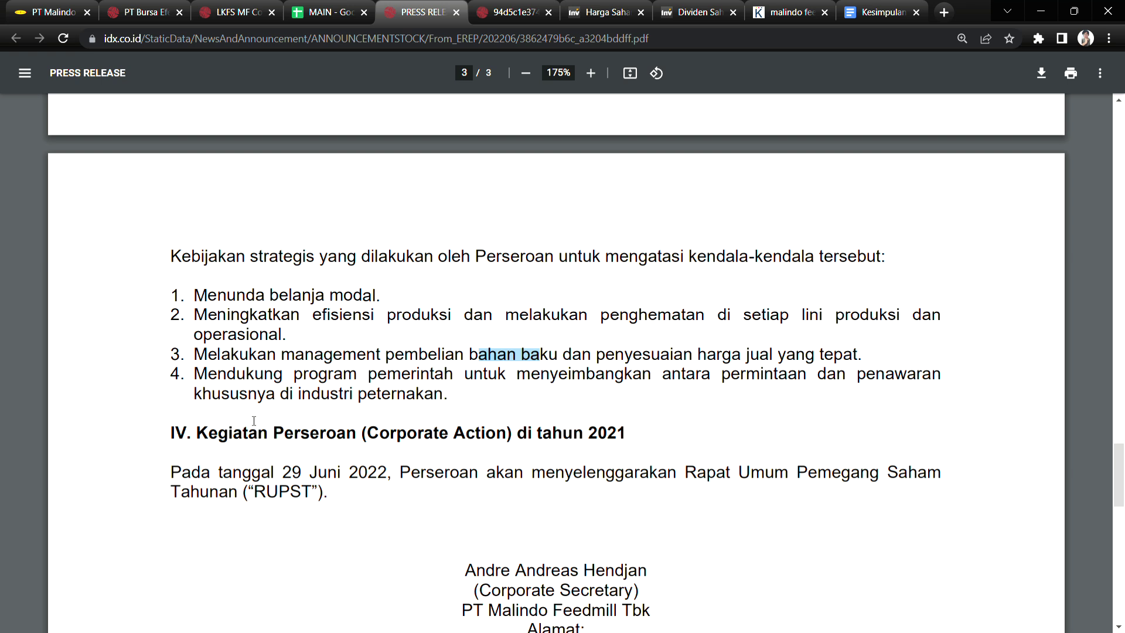
left_click_drag(237, 375, 472, 385)
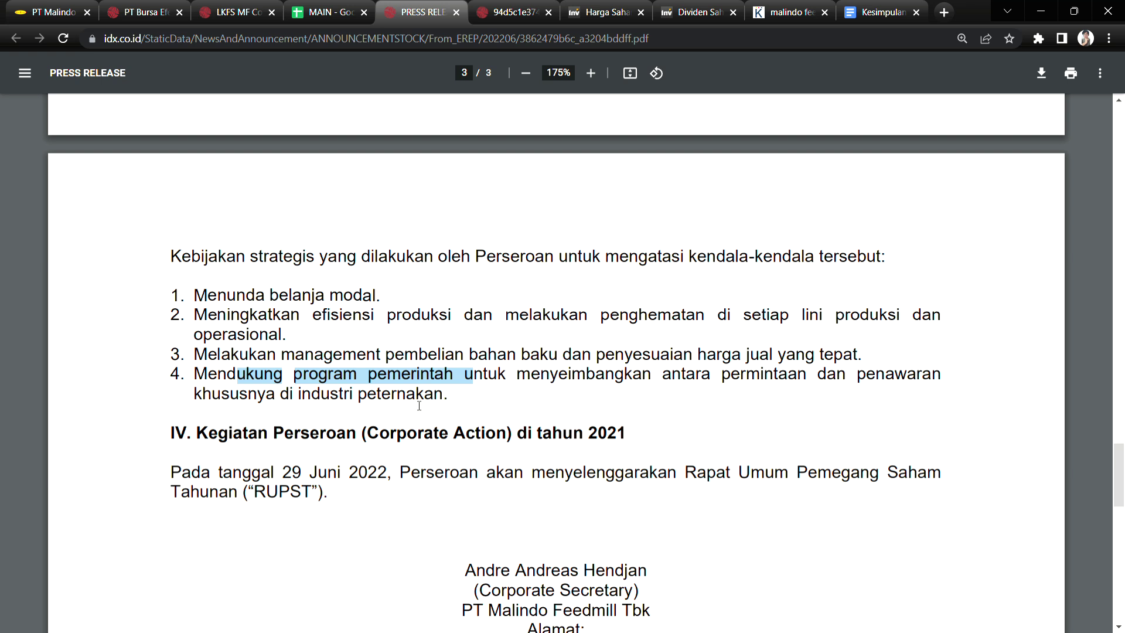
Step: Look through the rest of the press release and revisit the first two strategic policies on capital spending and efficiency
scroll(529, 591, "down", 5)
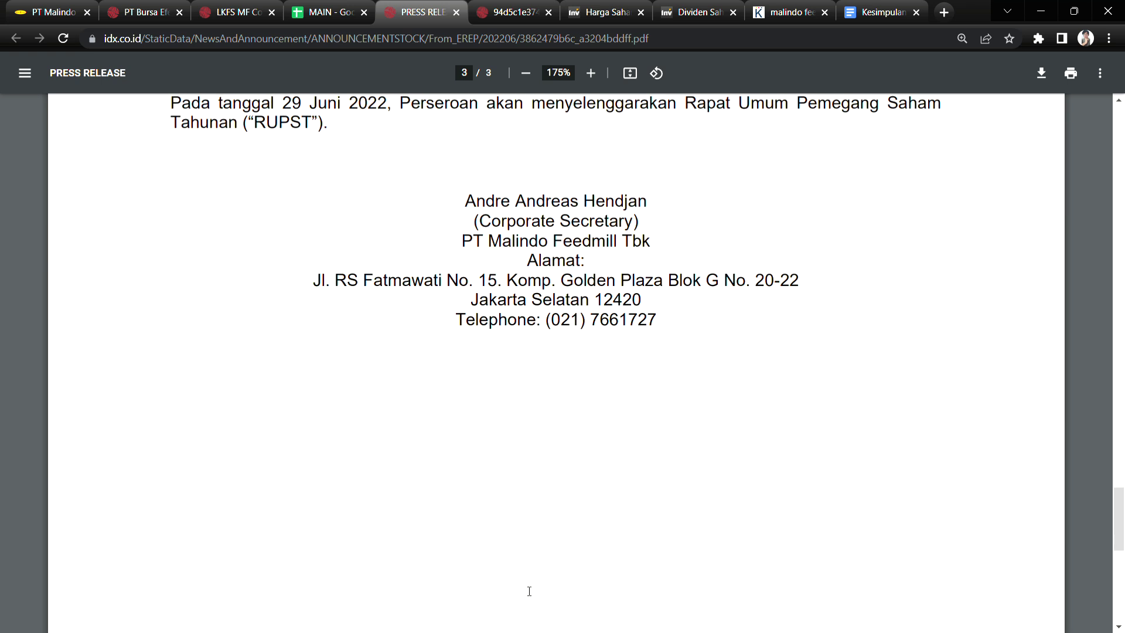
scroll(529, 591, "down", 5)
scroll(522, 583, "up", 10)
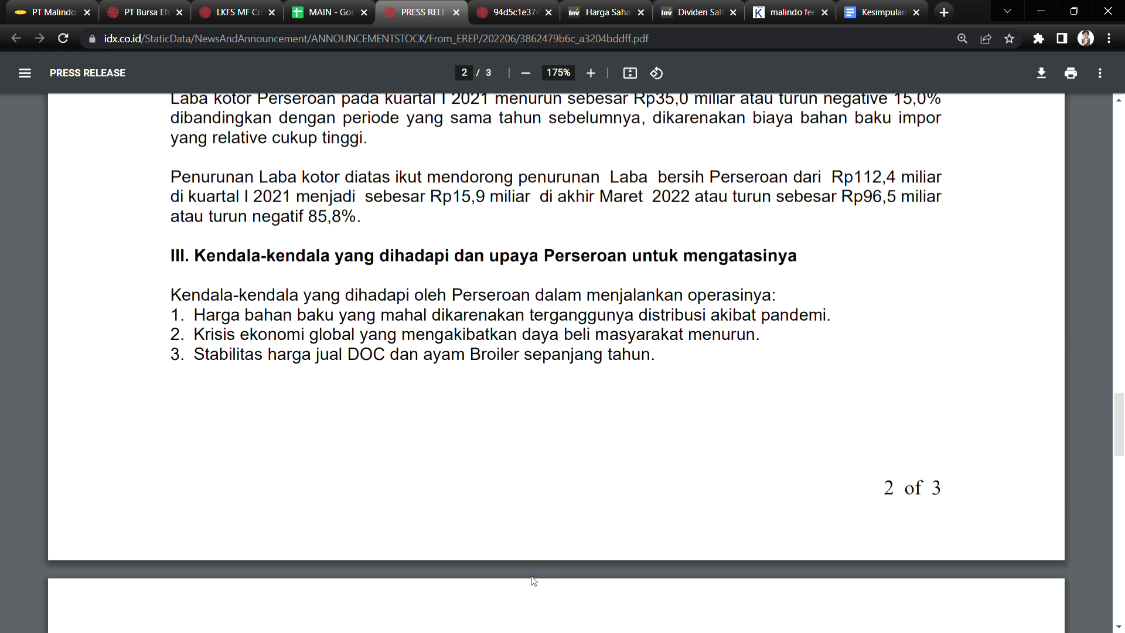
scroll(533, 580, "down", 6)
left_click(501, 328)
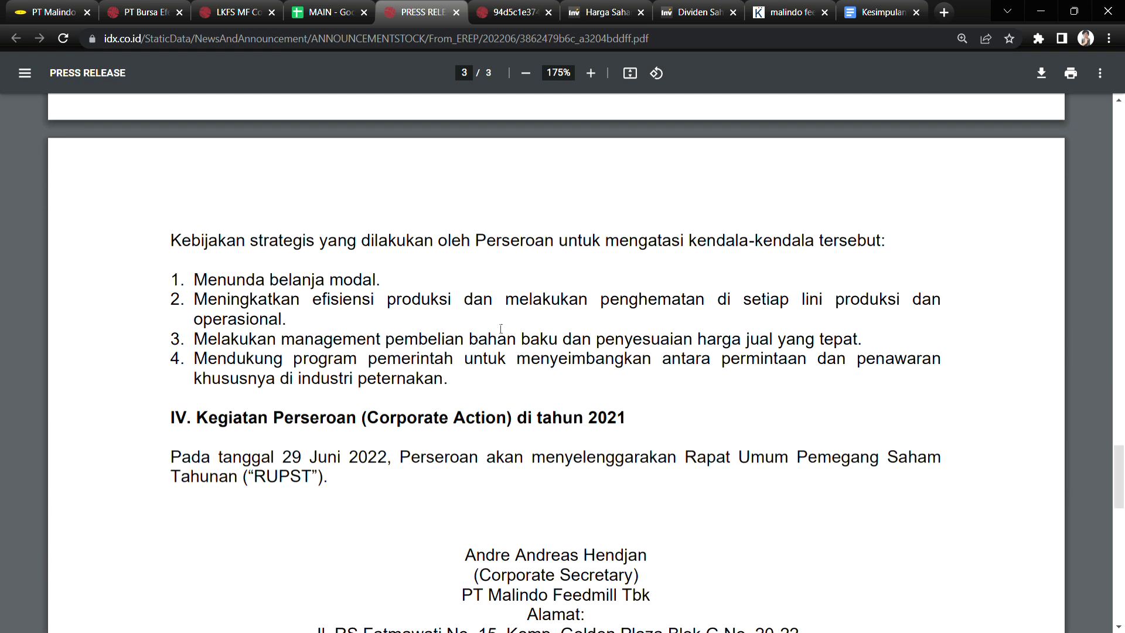
double_click(348, 308)
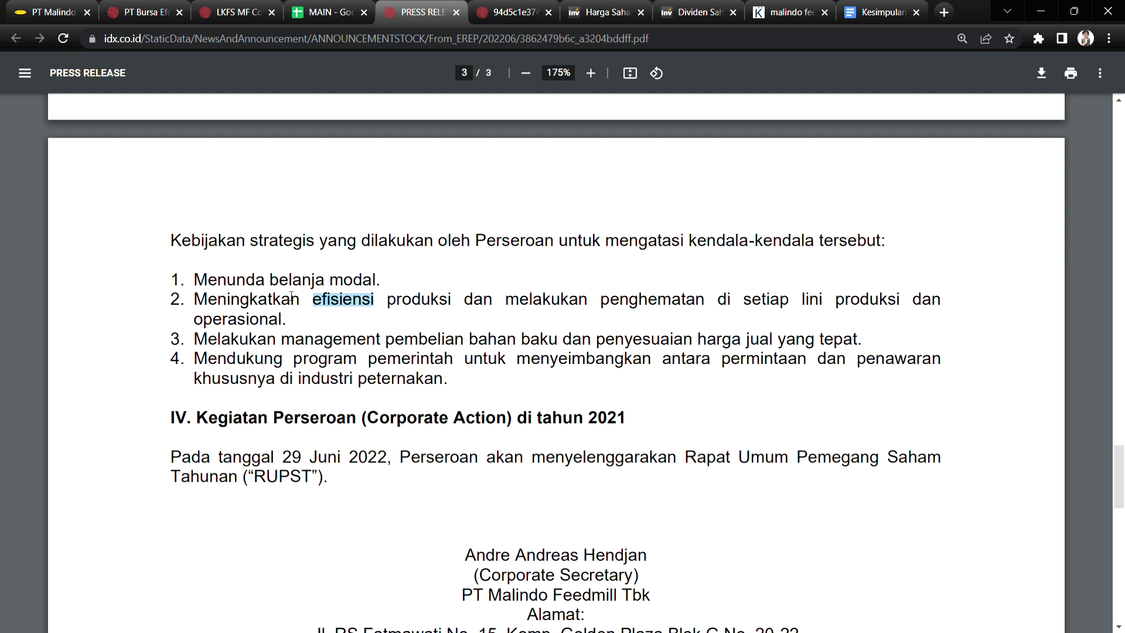
left_click_drag(218, 281, 351, 279)
left_click(310, 329)
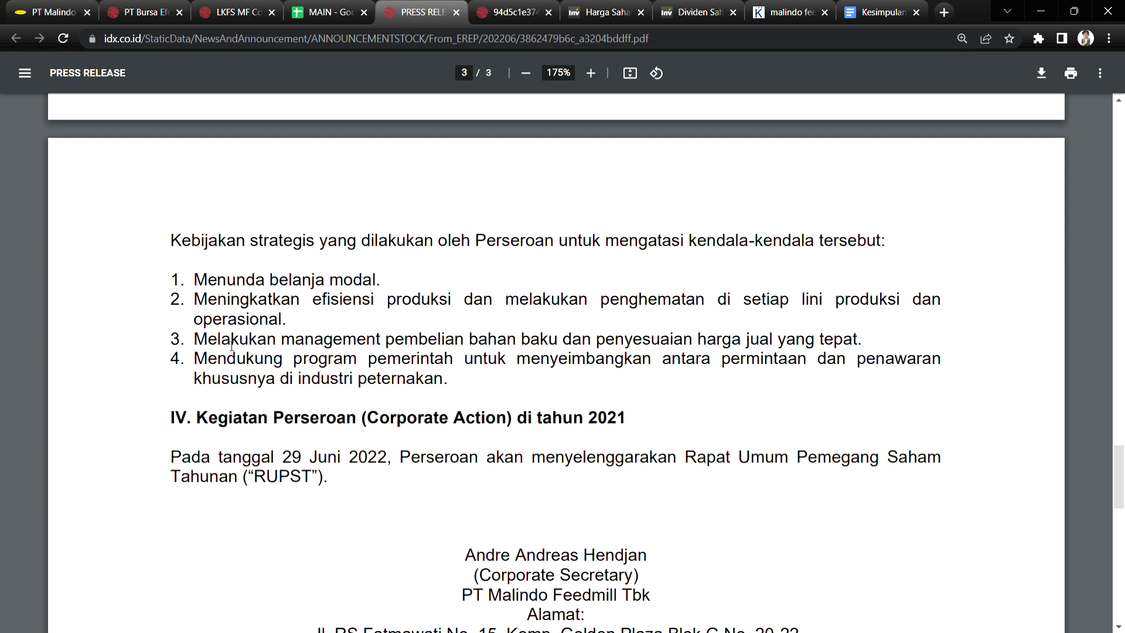
Step: Reread the third and fourth strategic policies, highlighting the selling price adjustment and the supply and demand program
left_click_drag(228, 345, 710, 333)
left_click_drag(796, 341, 814, 341)
left_click_drag(723, 339, 833, 337)
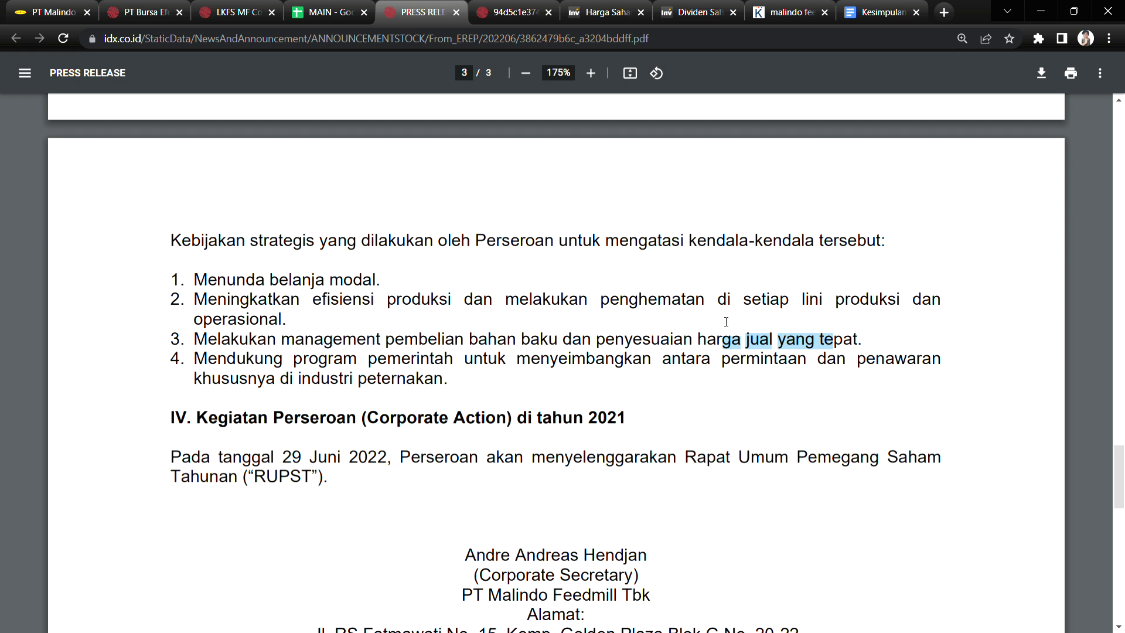
left_click(732, 339)
left_click_drag(717, 340, 793, 336)
left_click_drag(227, 359, 848, 358)
left_click(407, 384)
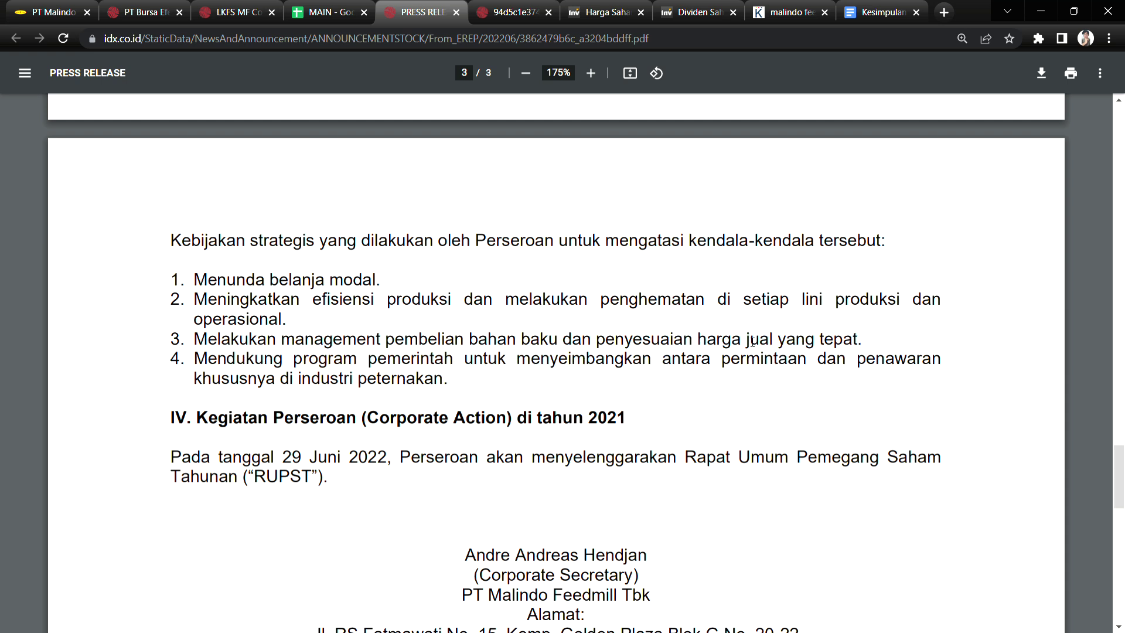
left_click_drag(752, 343, 825, 343)
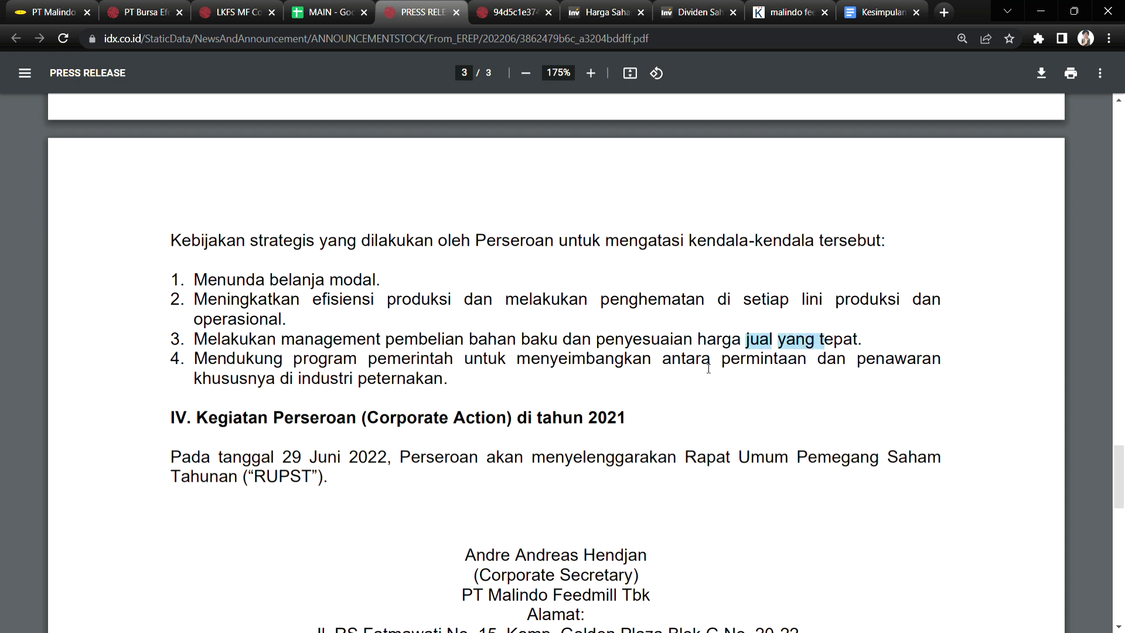
Step: Return to the MAIN sheet and select the empty cell below the 2022 Laba Bersih value
left_click(328, 12)
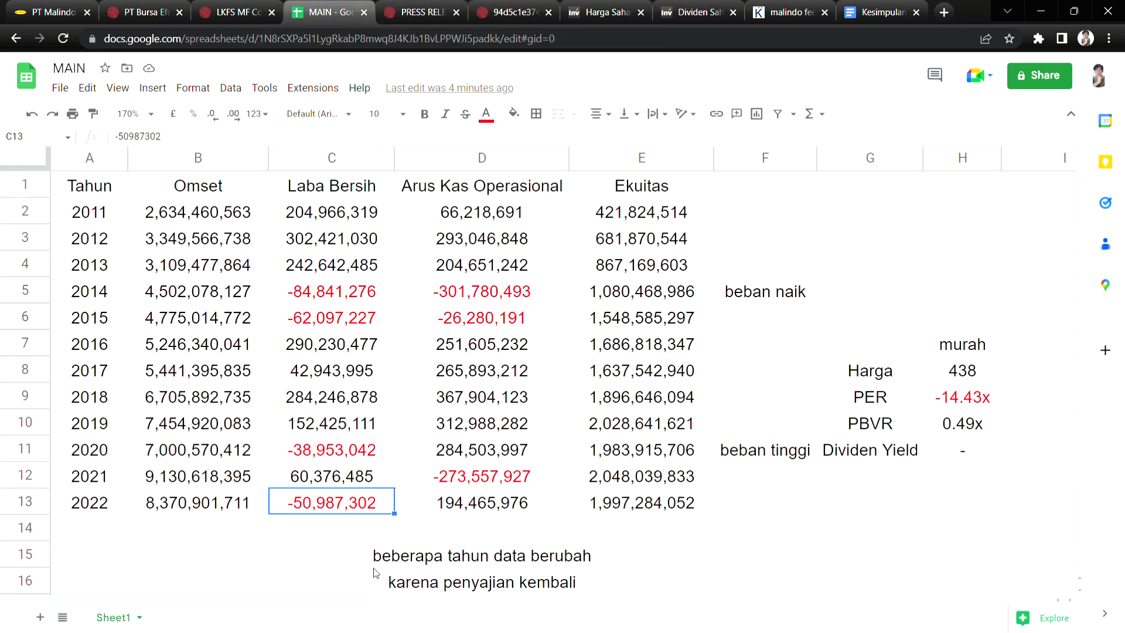
left_click(366, 533)
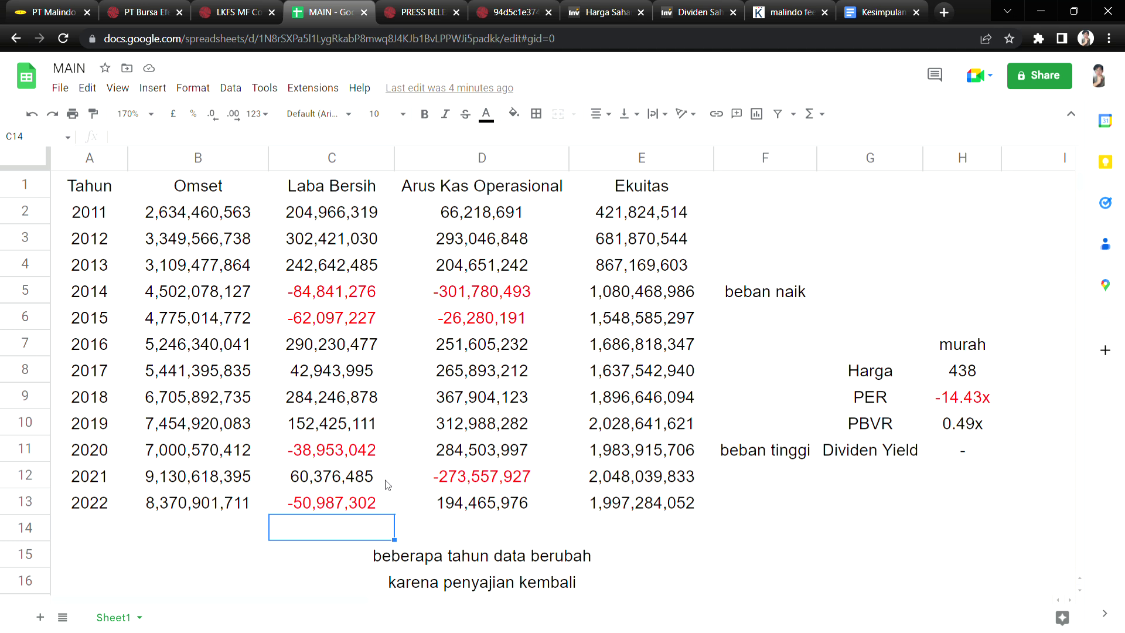
Step: Open the June 2022 public expose Q&A PDF and read the first question on the shareholder meeting results and dividends
left_click(421, 11)
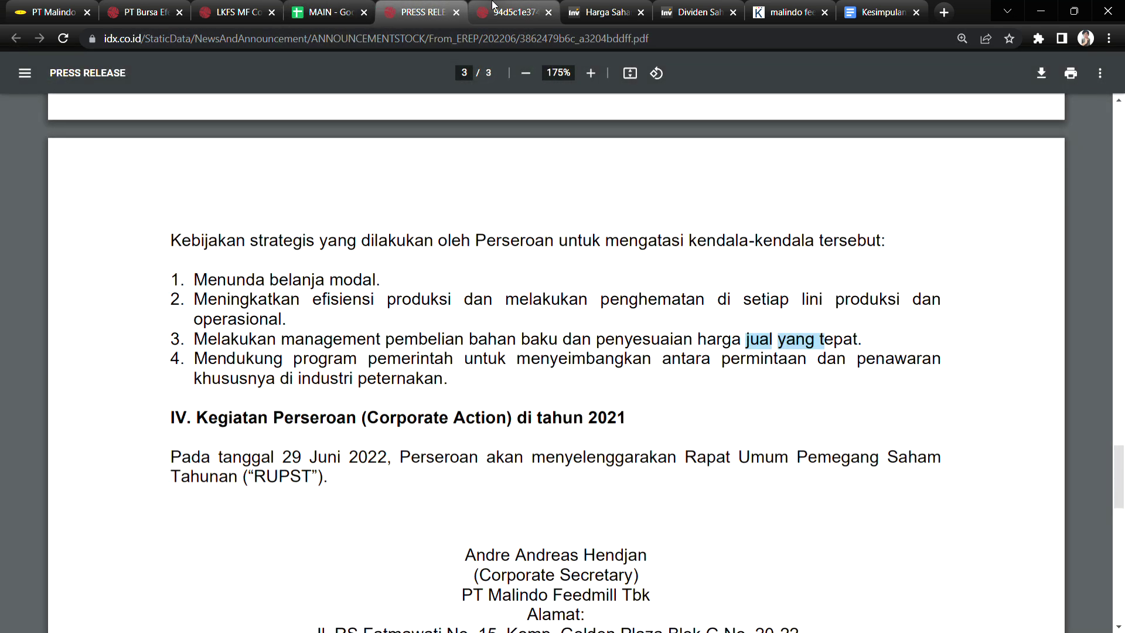
left_click(327, 12)
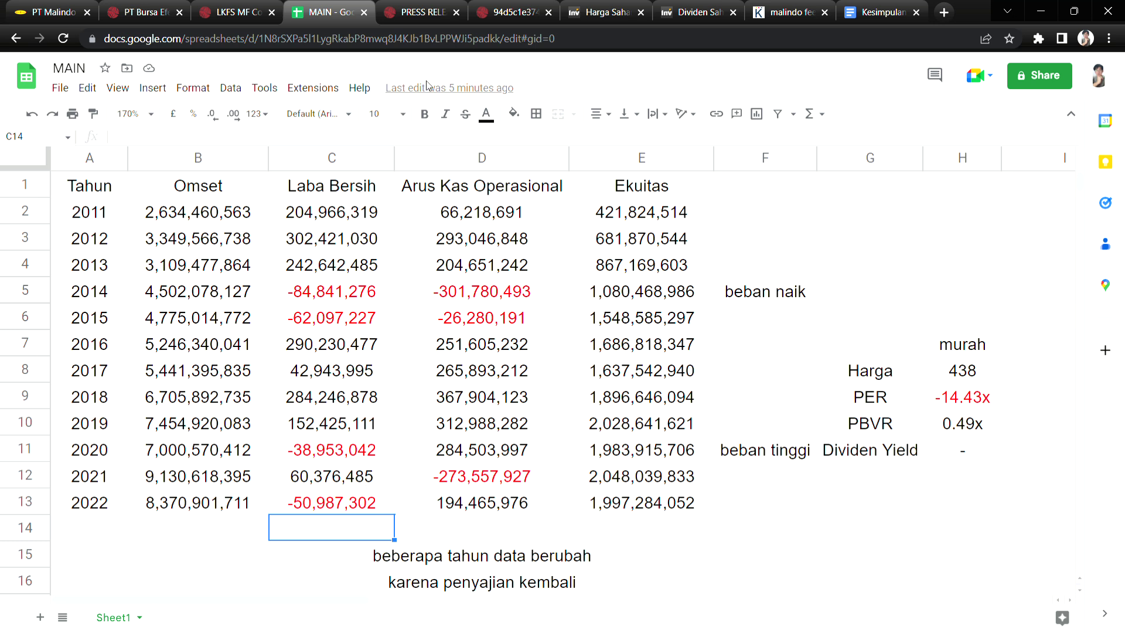
left_click(412, 9)
left_click(511, 6)
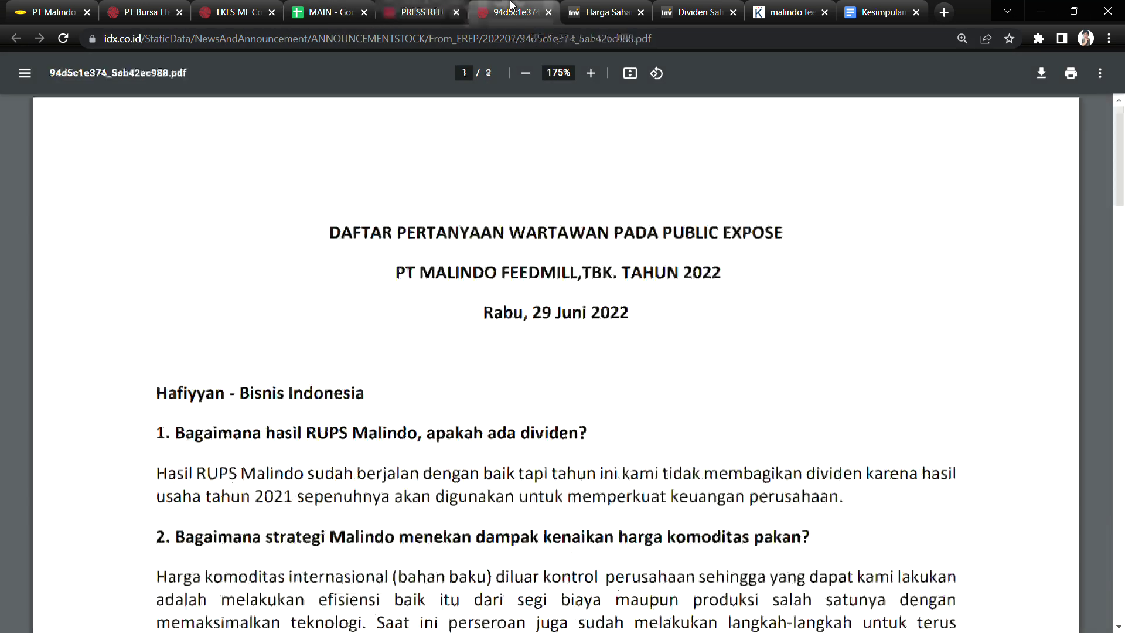
scroll(487, 375, "down", 3)
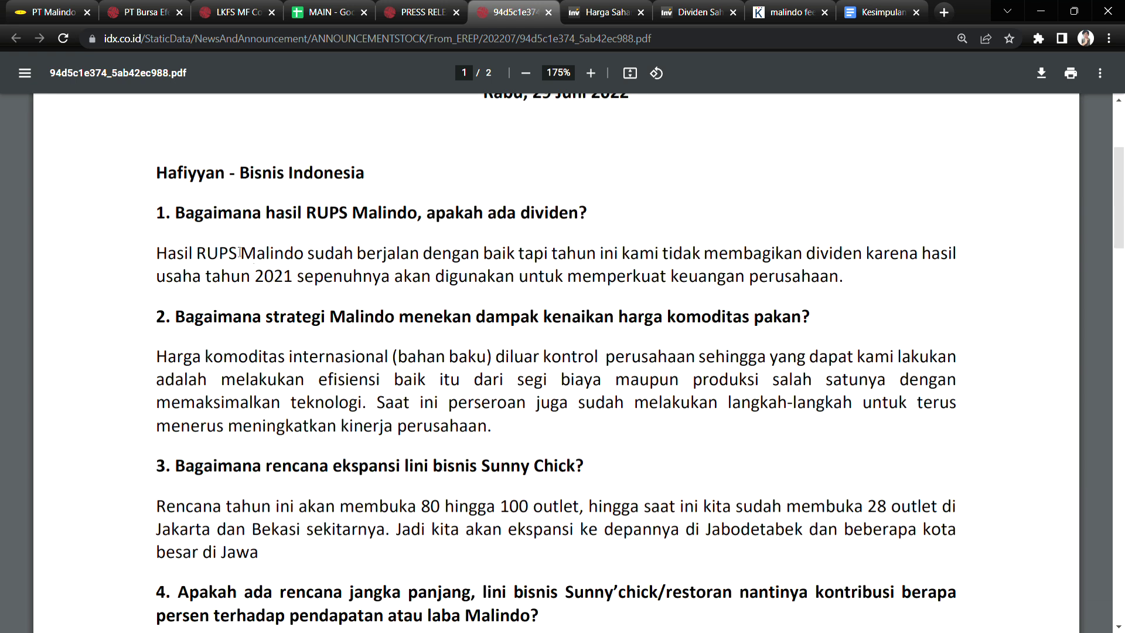
left_click_drag(218, 213, 316, 214)
left_click(361, 223)
left_click_drag(420, 221, 430, 224)
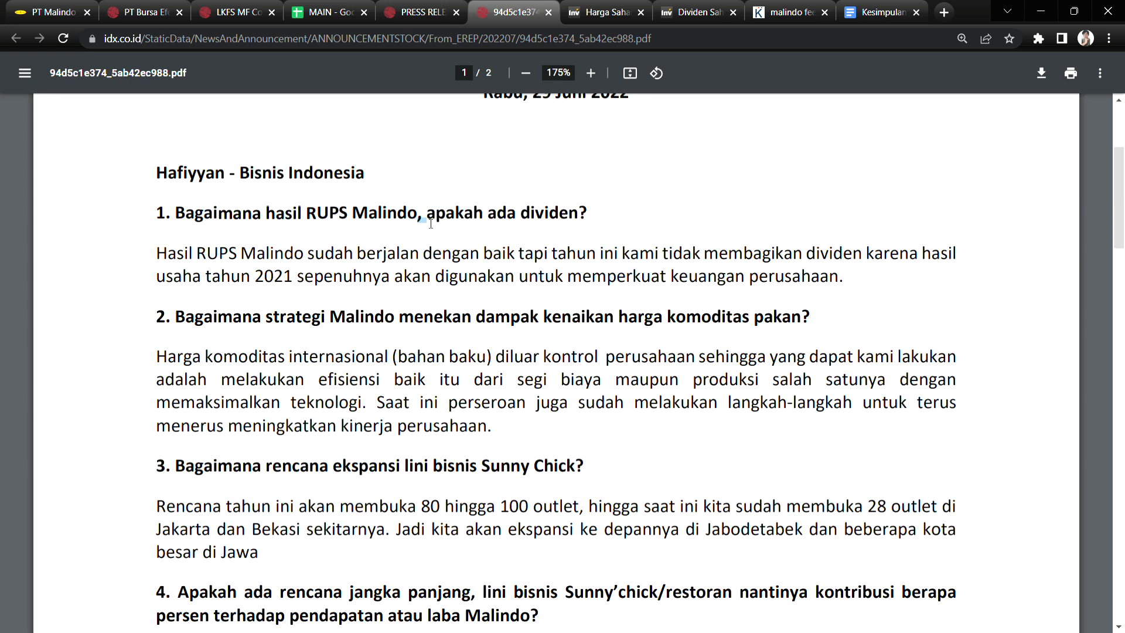
left_click(702, 298)
Step: Read the second question on rising feed commodity prices, highlighting the production efficiency and technology wording in its answer
scroll(586, 317, "down", 2)
left_click_drag(218, 171, 517, 185)
left_click(702, 179)
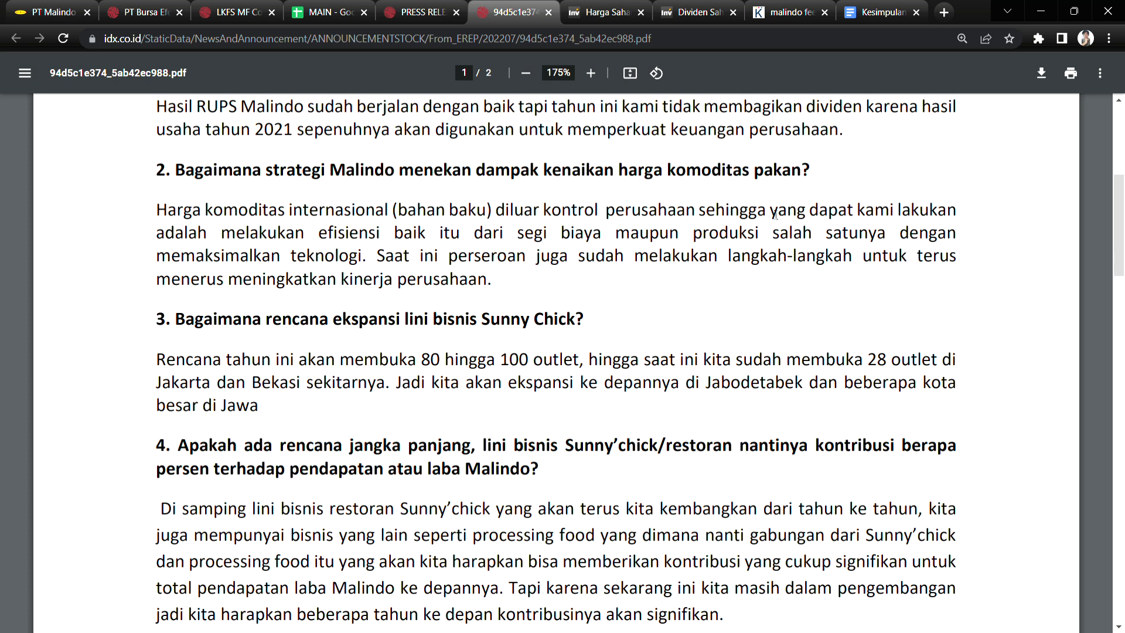
left_click_drag(776, 216, 706, 214)
left_click(721, 214)
left_click_drag(231, 261, 597, 254)
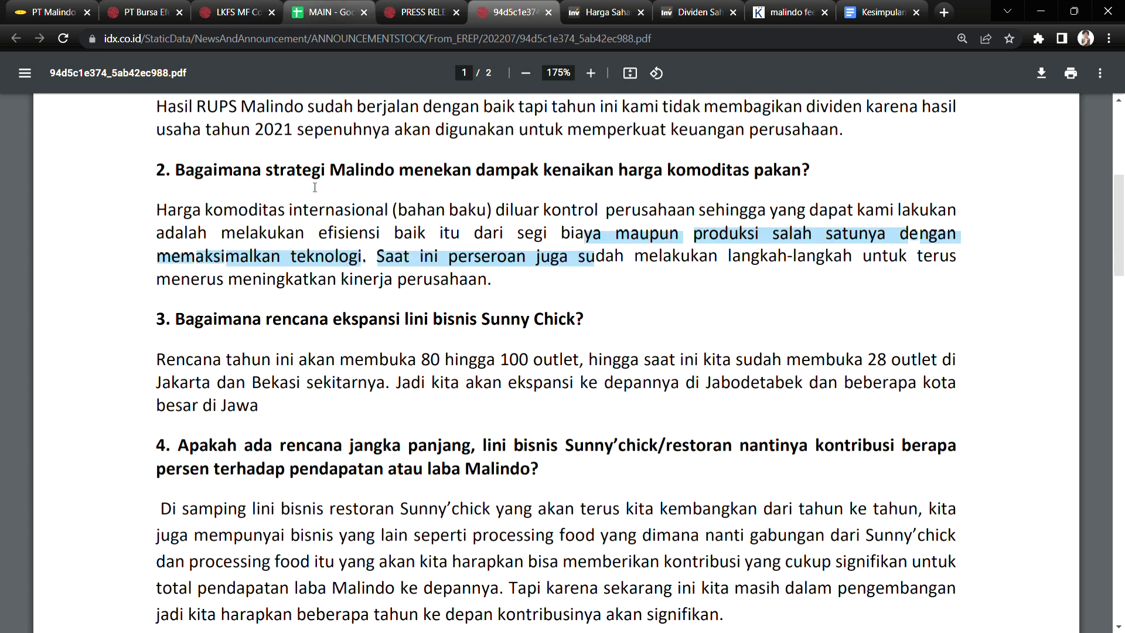
Step: In the MAIN sheet, review the 2019–2021 Laba Bersih, the 2012–2013 Omset, and the 2014–2015 figures with their cost note
left_click(347, 8)
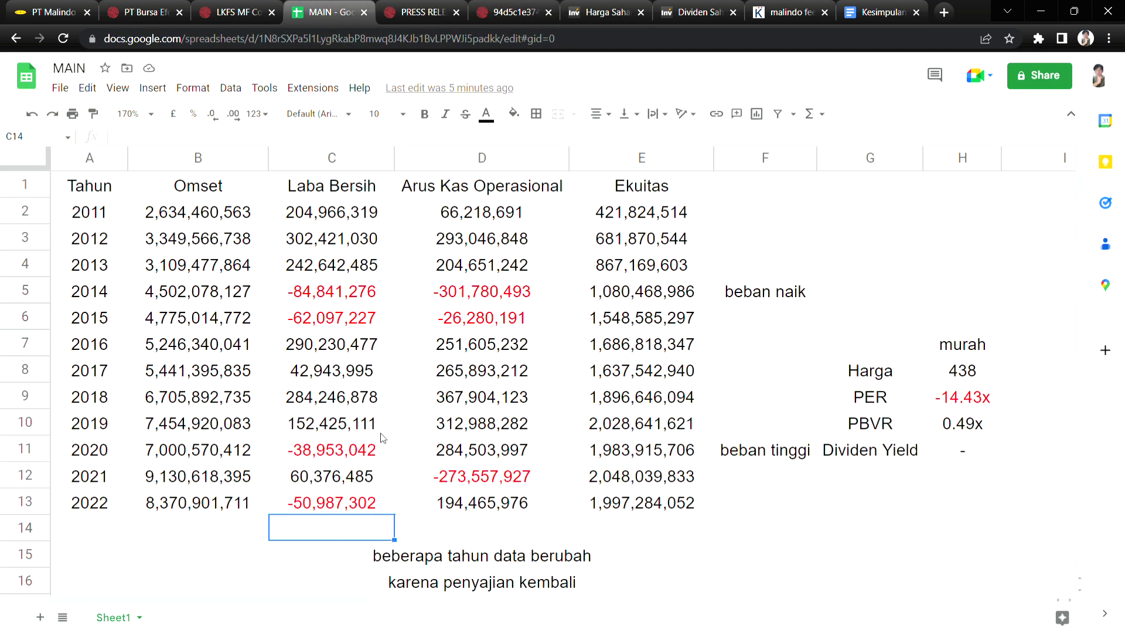
left_click_drag(384, 425, 387, 478)
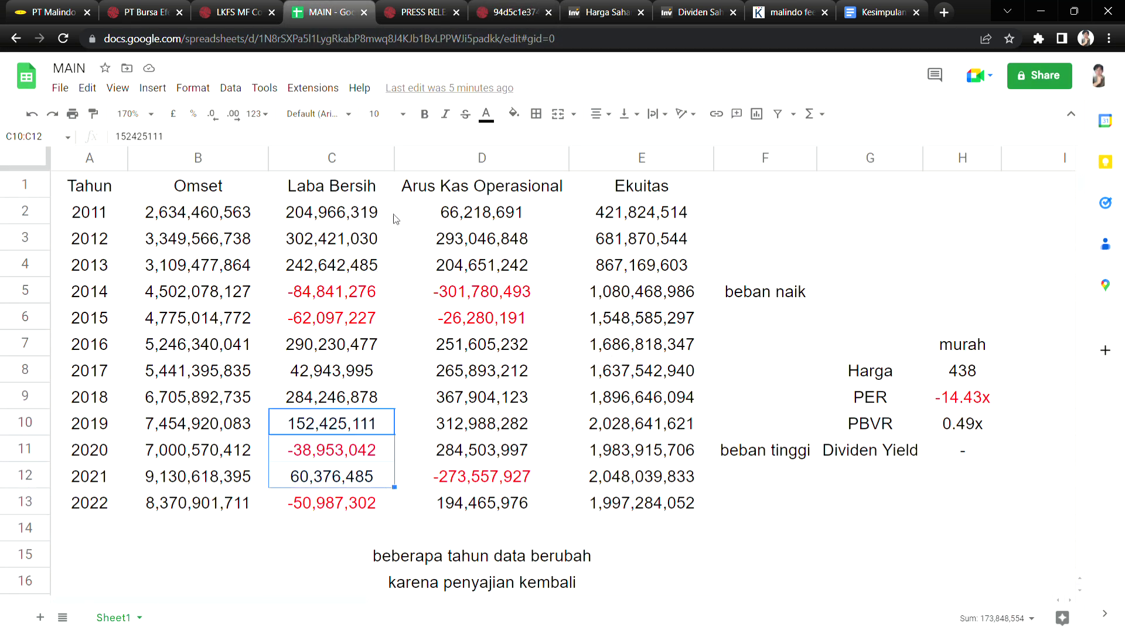
left_click_drag(120, 293, 384, 320)
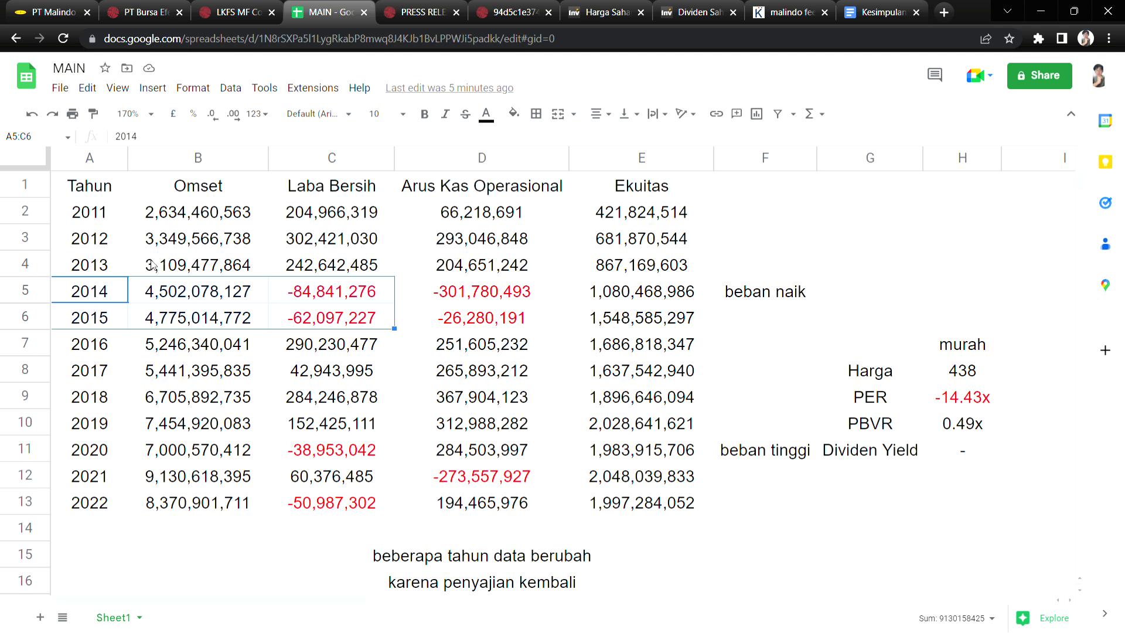
left_click_drag(145, 242, 147, 270)
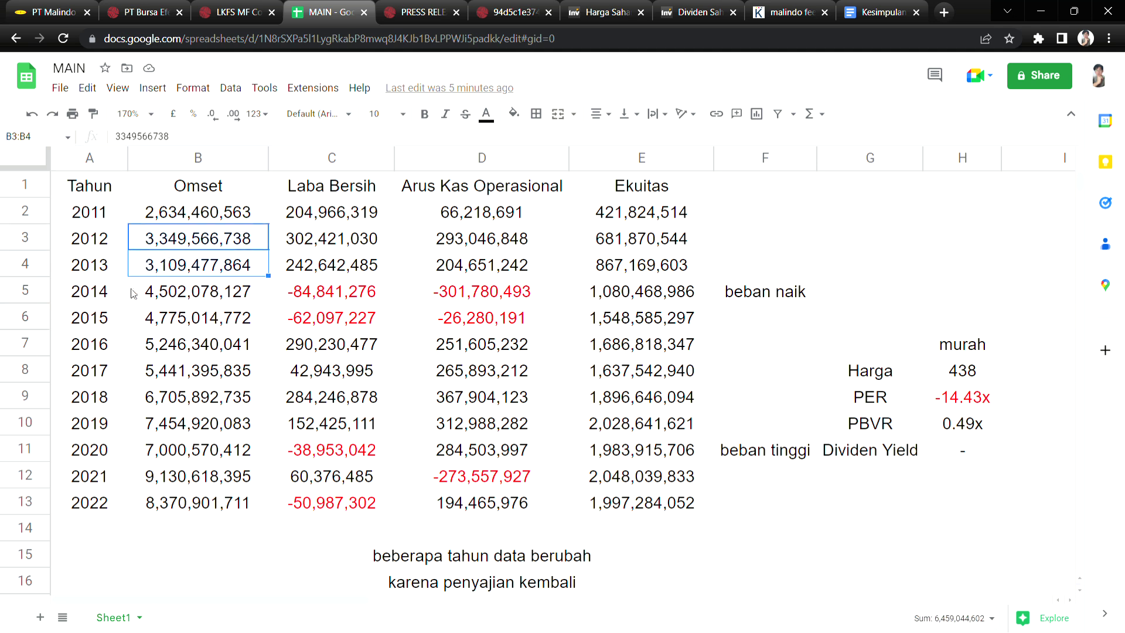
left_click_drag(138, 290, 464, 319)
left_click(783, 312)
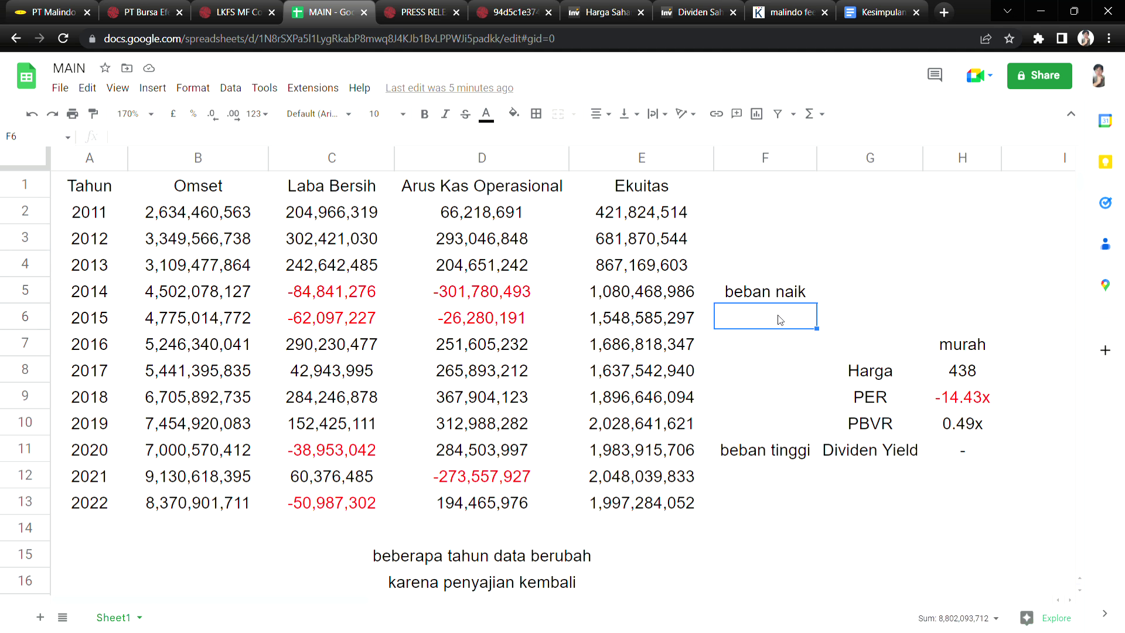
left_click(814, 293)
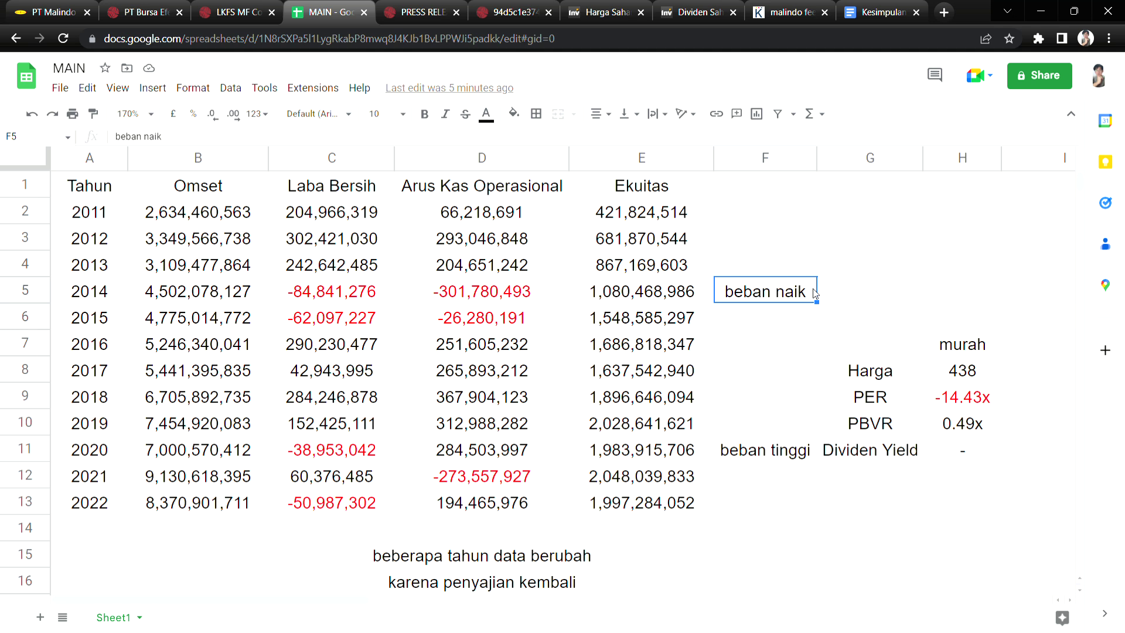
Step: Compare the Laba Bersih values of 2016, 2017, 2020 and 2012 in the MAIN sheet
left_click(293, 375)
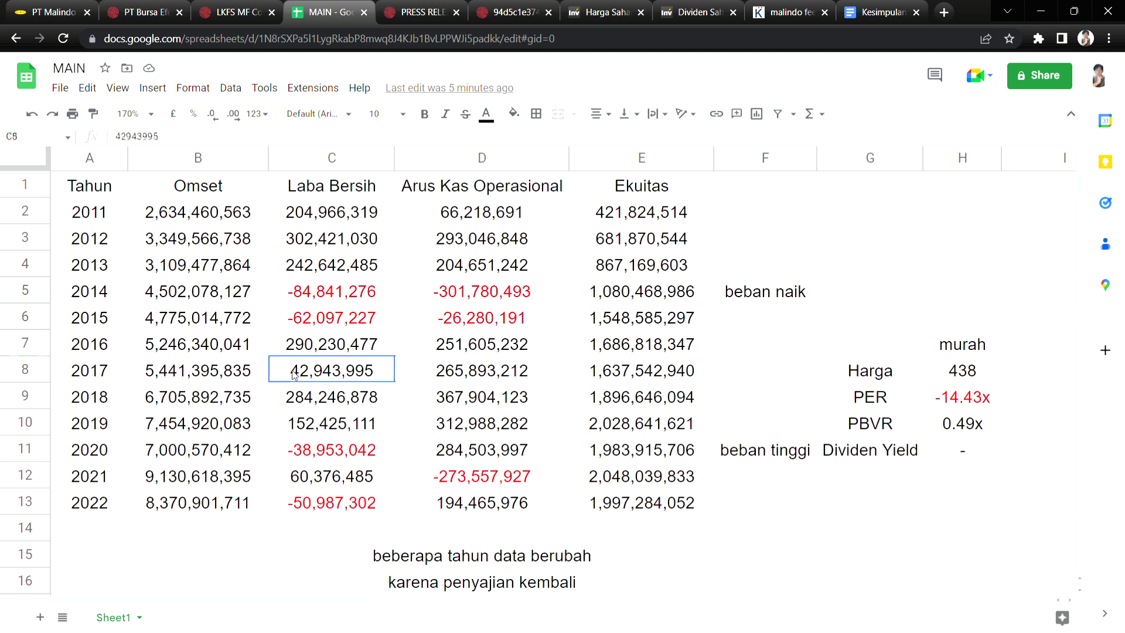
left_click(283, 346)
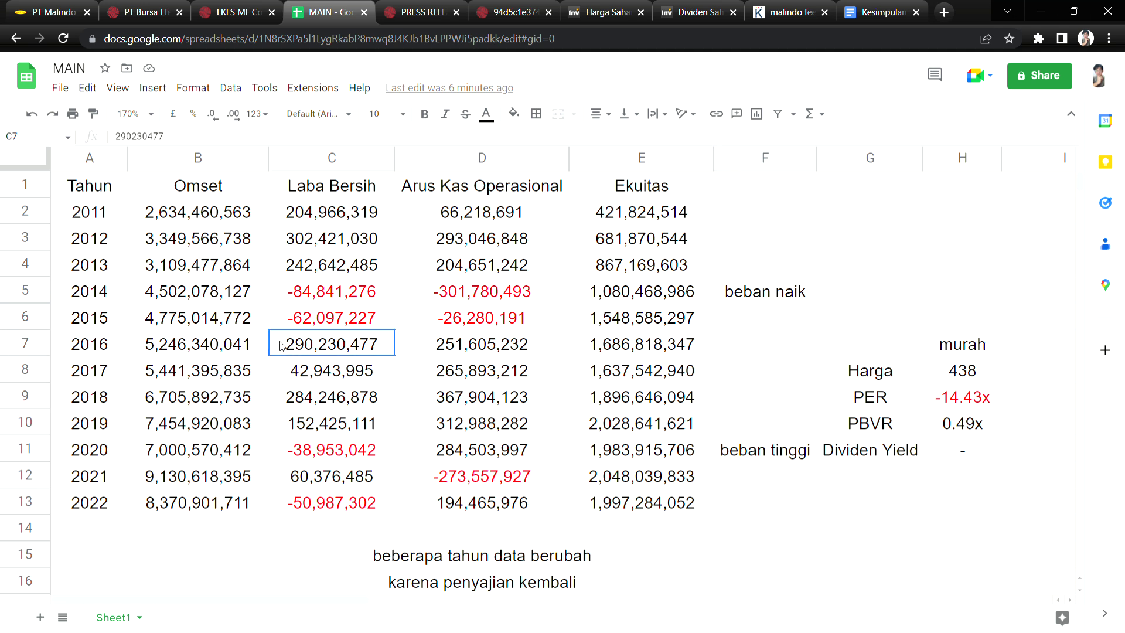
left_click(280, 378)
left_click(295, 457)
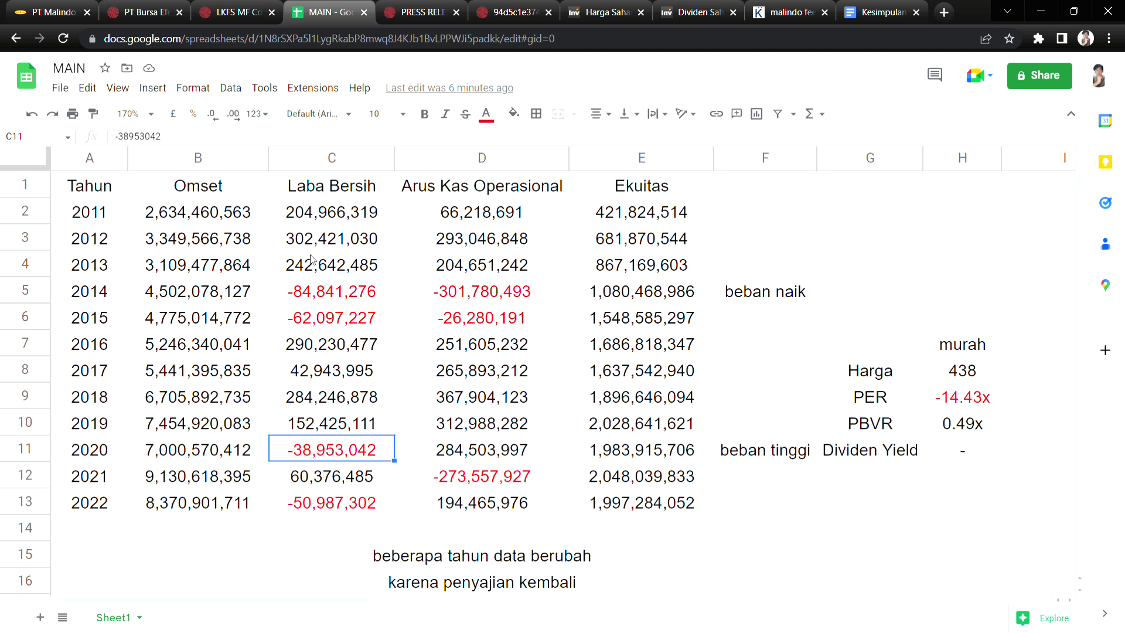
left_click(286, 248)
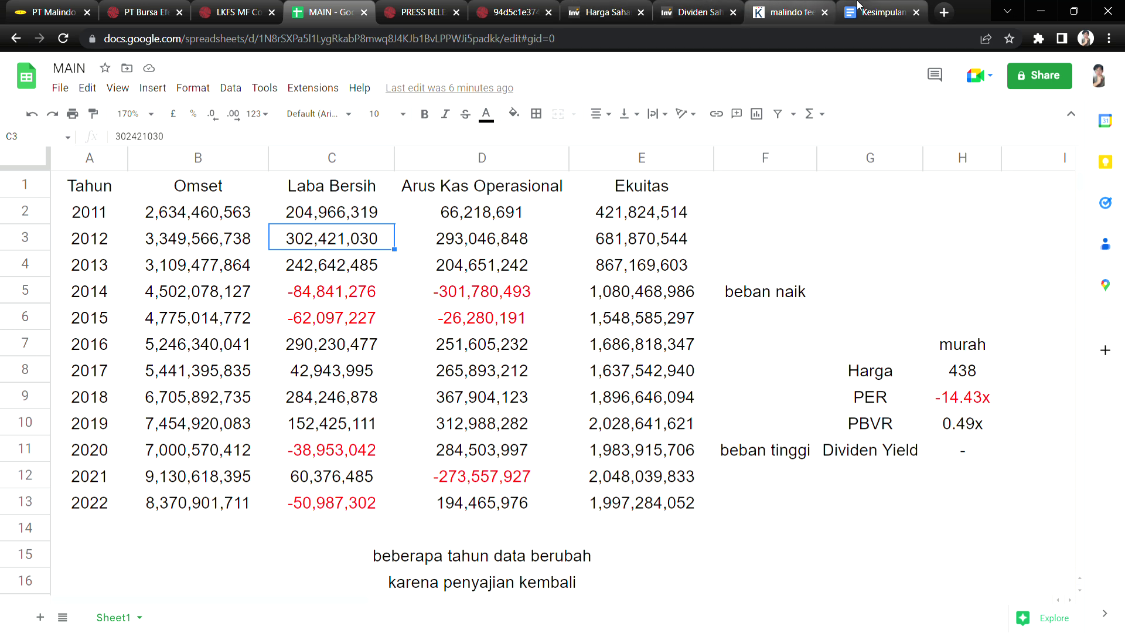
Step: Return to the public expose Q&A PDF and read the third question on Sunny Chick's expansion, highlighting the outlet plans and target regions
left_click(498, 8)
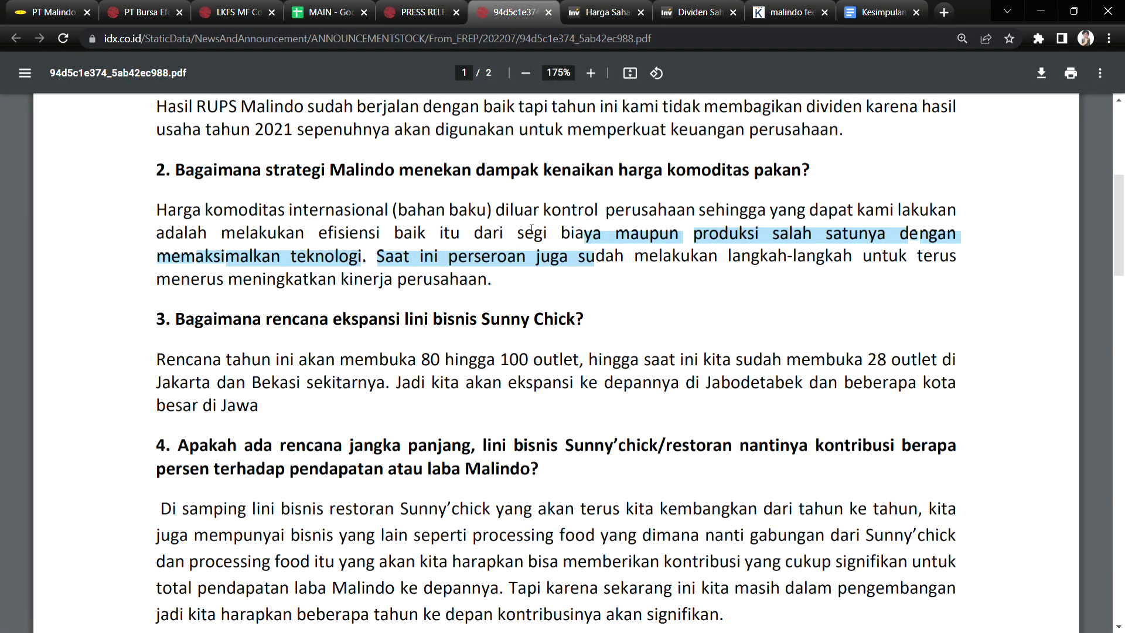
left_click(507, 259)
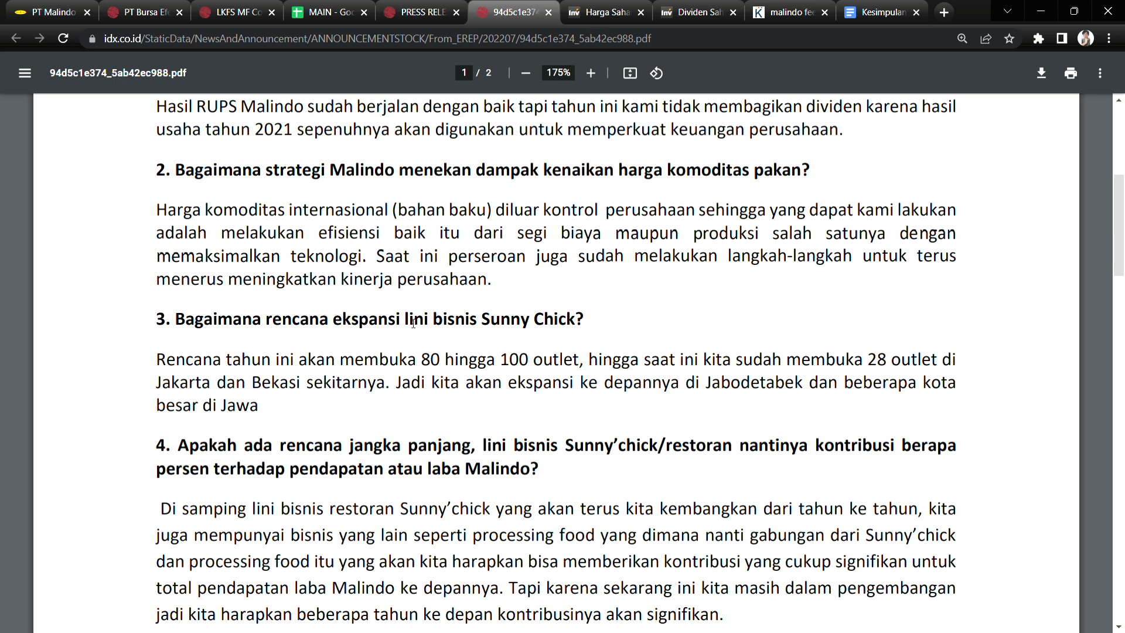
left_click_drag(301, 328, 539, 333)
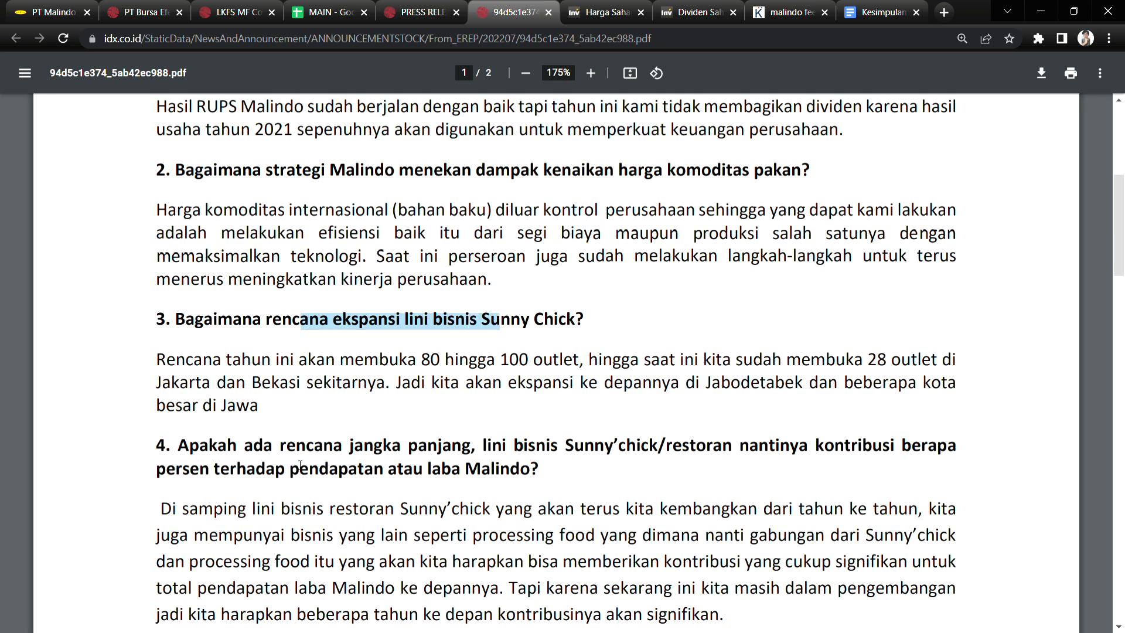
left_click(455, 372)
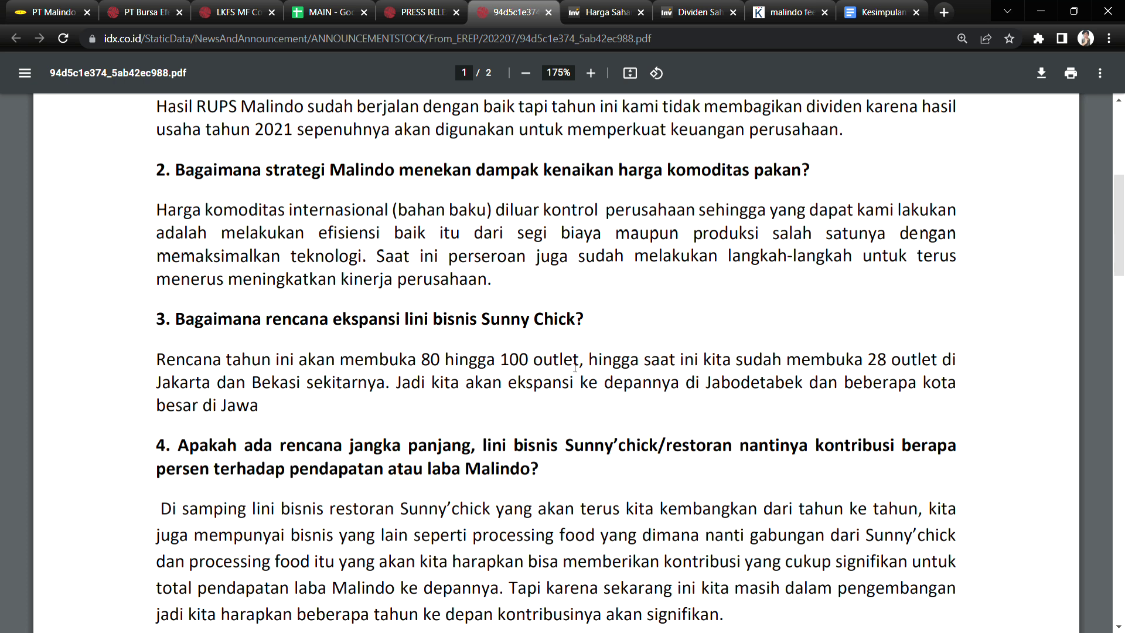
left_click_drag(425, 362, 581, 362)
left_click(654, 365)
left_click_drag(652, 362, 918, 362)
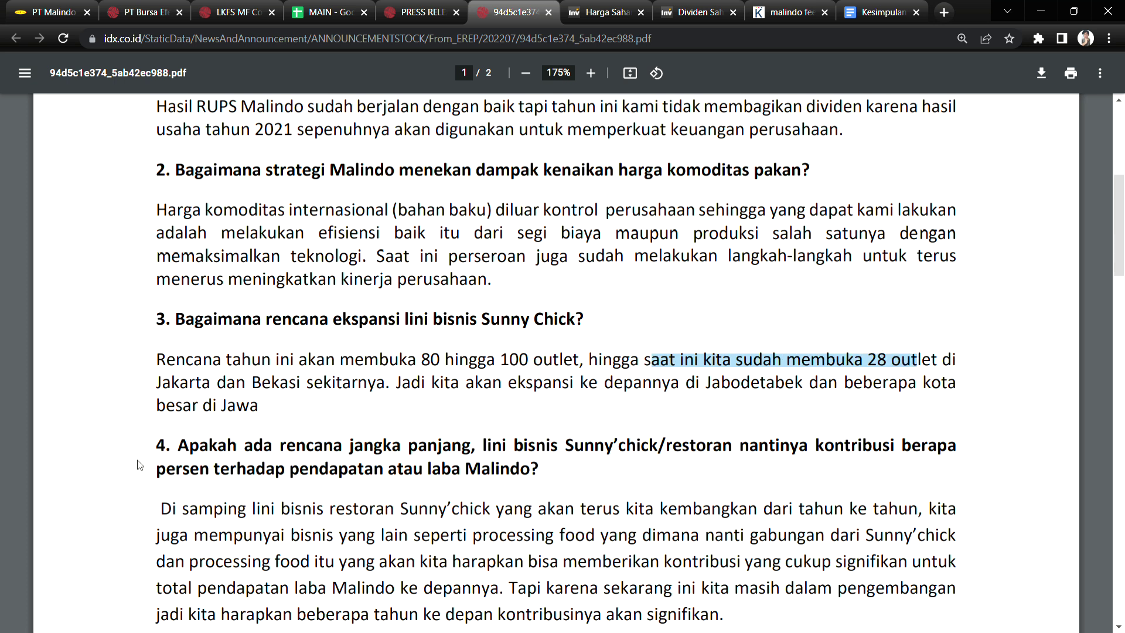
left_click_drag(342, 385, 353, 396)
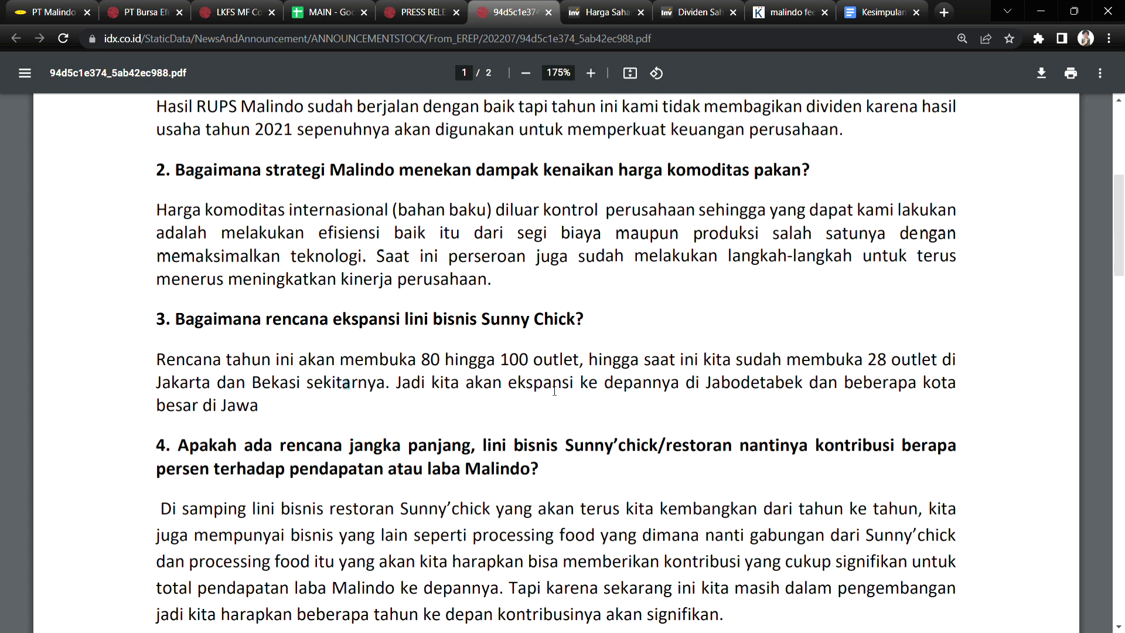
left_click_drag(663, 385, 766, 395)
left_click(860, 393)
Step: Reread the Sunny Chick expansion answer, highlighting "80 hingga 100 outlet"
scroll(576, 212, "down", 3)
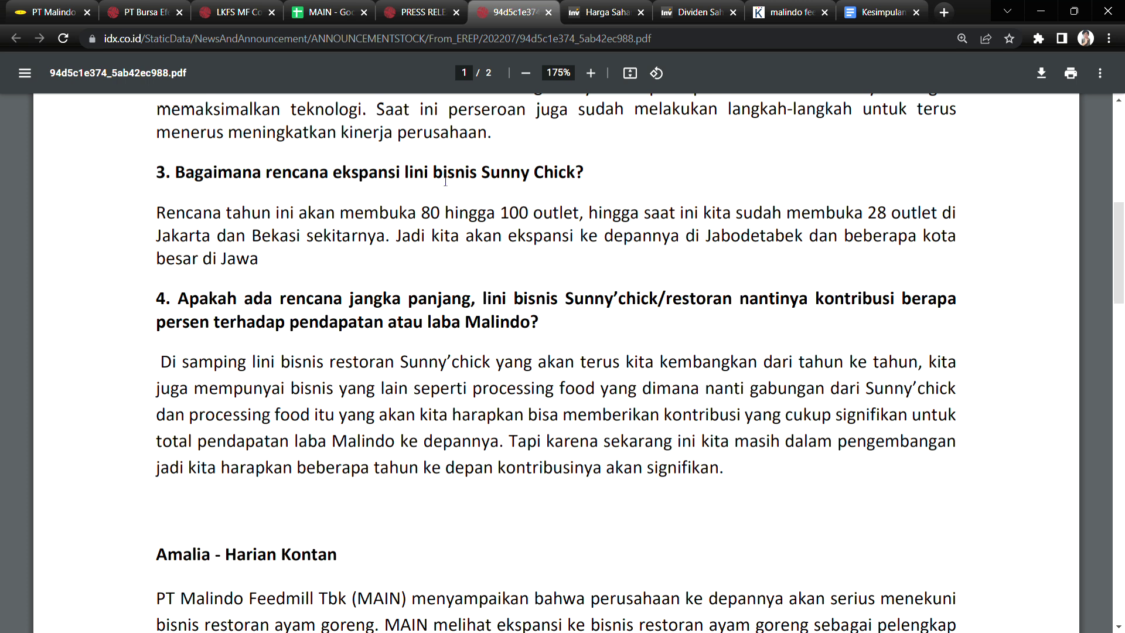
left_click_drag(434, 176, 494, 176)
left_click_drag(432, 212, 548, 211)
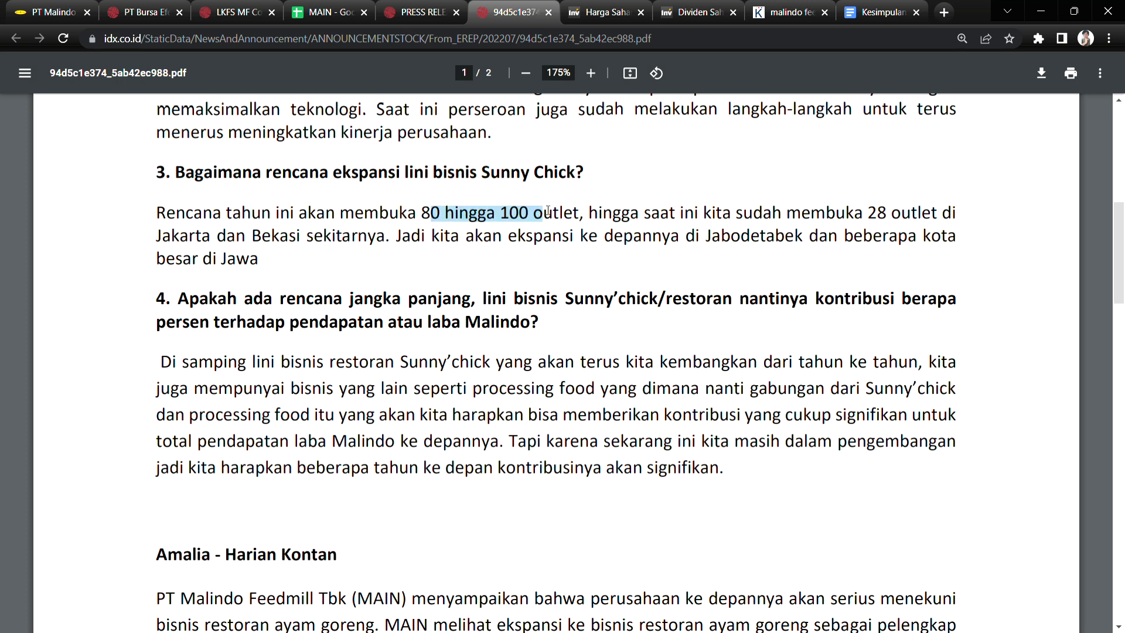
left_click(546, 219)
left_click_drag(421, 212, 580, 215)
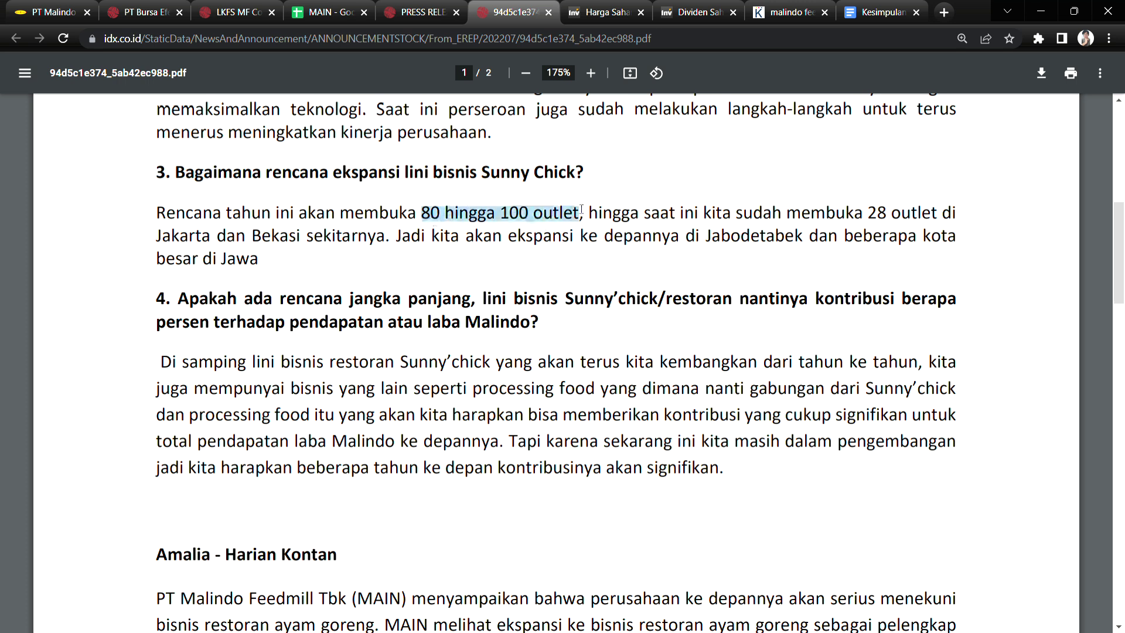
left_click(665, 218)
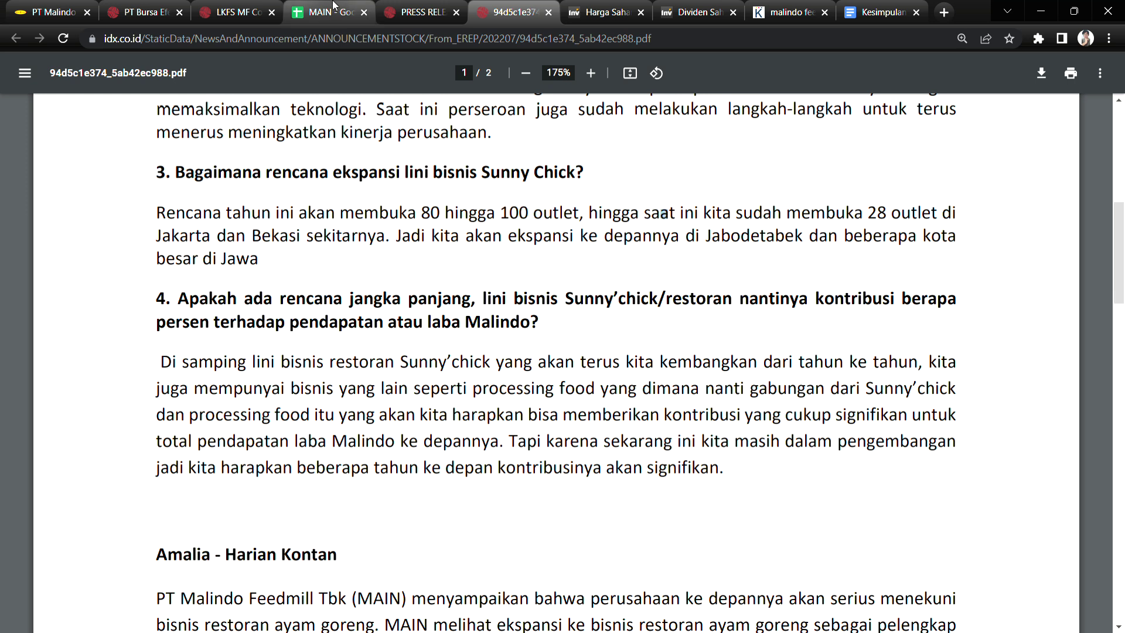
Step: Check the 2022 Laba Bersih in the MAIN sheet and look over the Sunny Chick questions in the public expose Q&A PDF
left_click(325, 11)
left_click(381, 508)
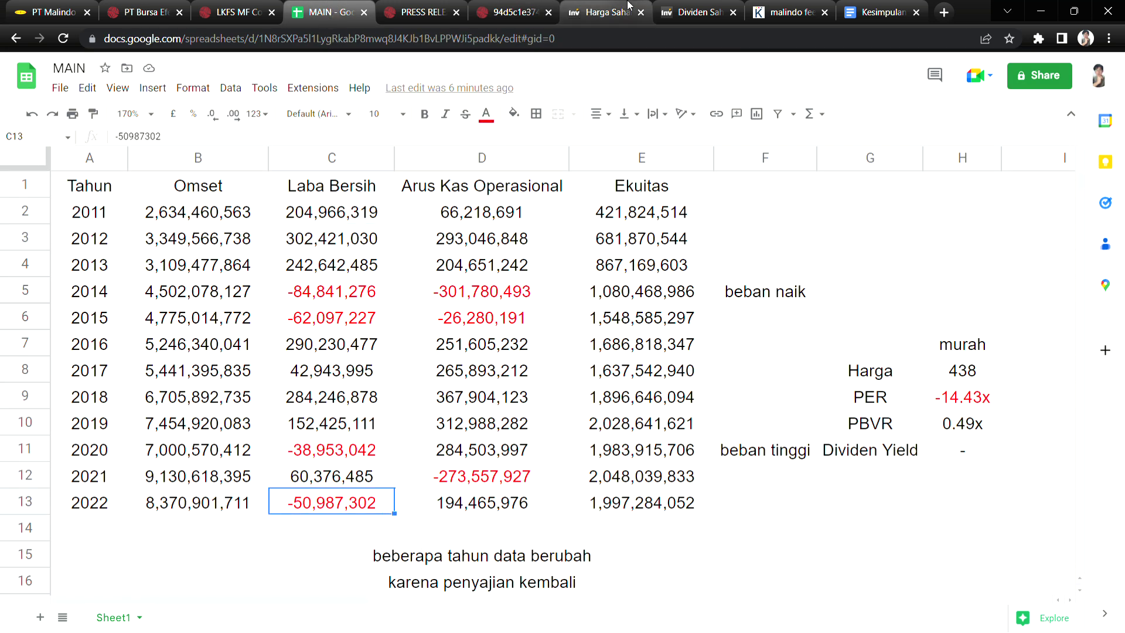
left_click(451, 12)
left_click(482, 10)
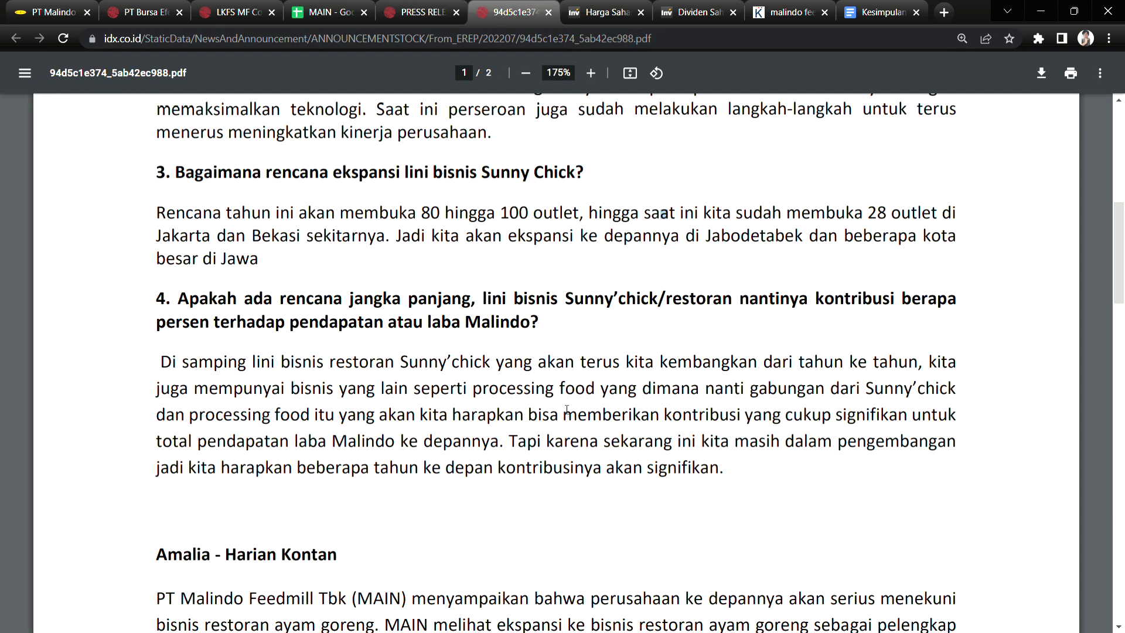
left_click(465, 222)
scroll(338, 354, "down", 3)
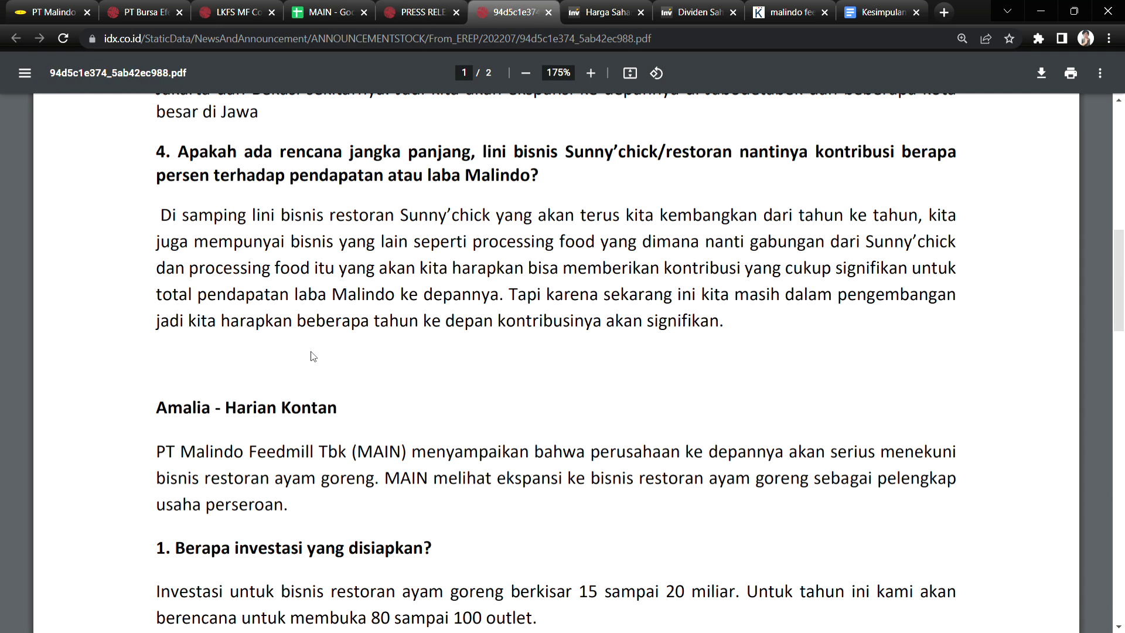
scroll(311, 335, "up", 3)
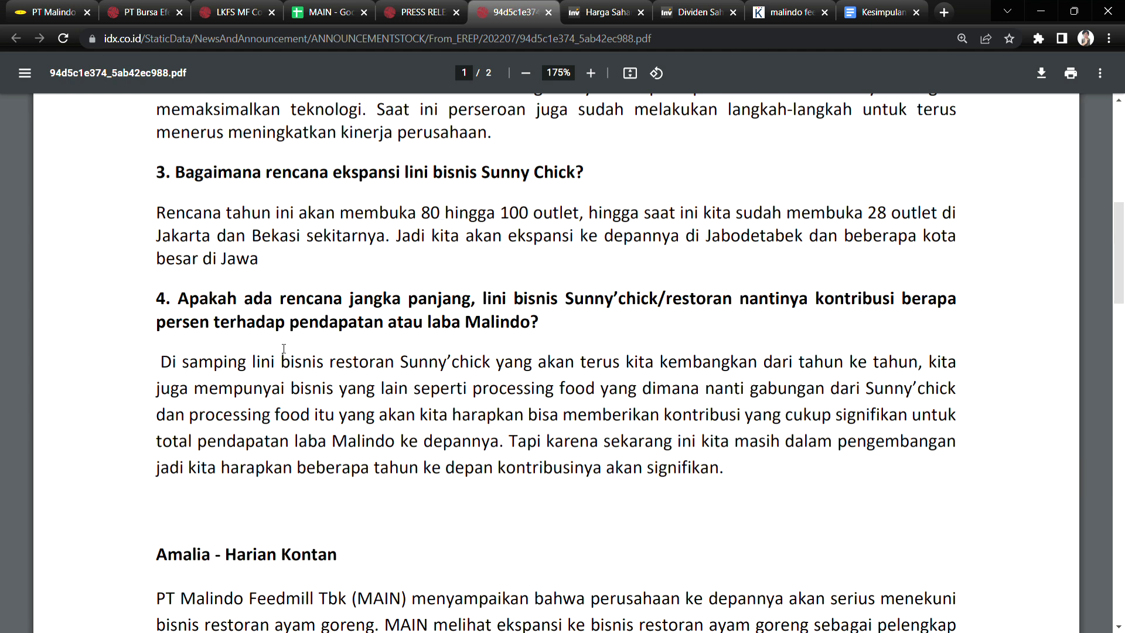
Step: Check the 2021 Laba Bersih in the MAIN sheet and highlight the long-term plan wording of the Q&A PDF's fourth question
left_click(319, 9)
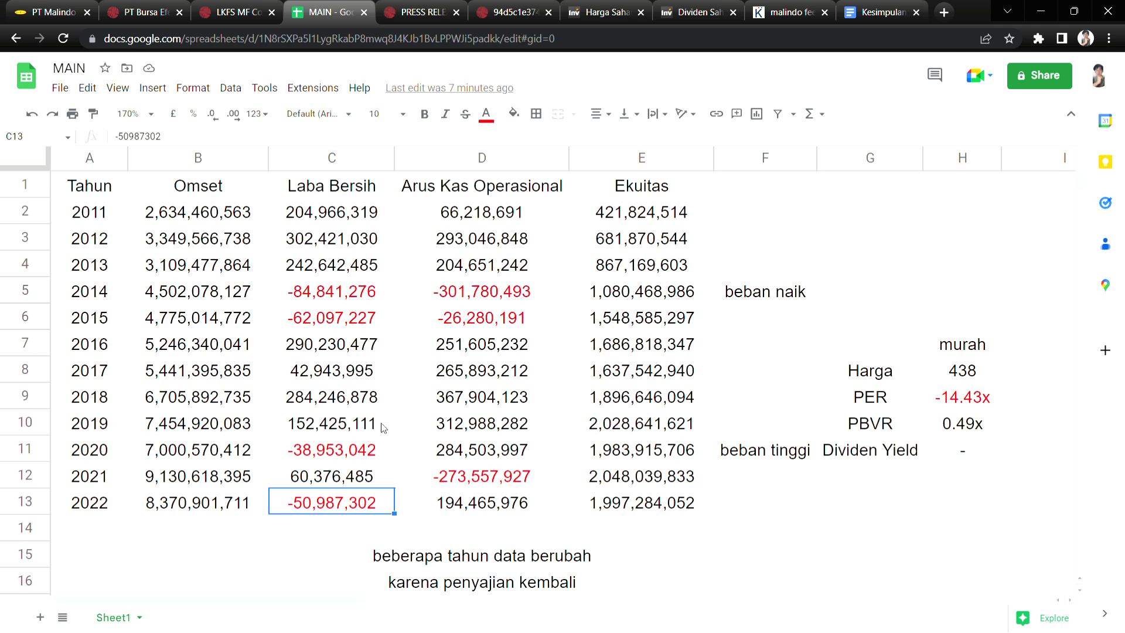
left_click(392, 478)
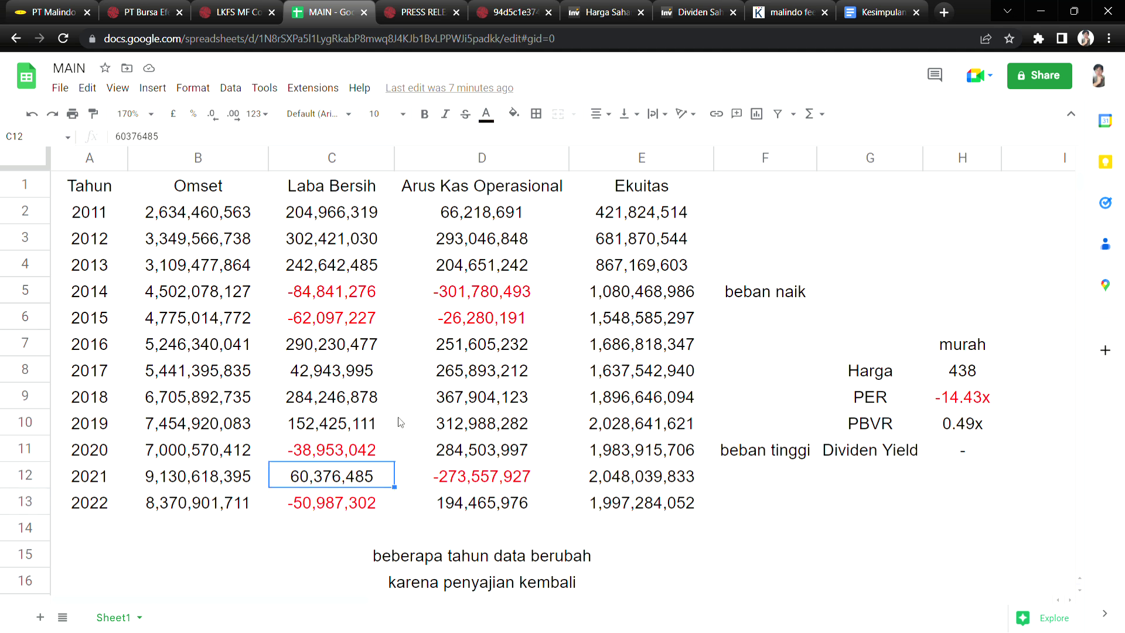
left_click(514, 12)
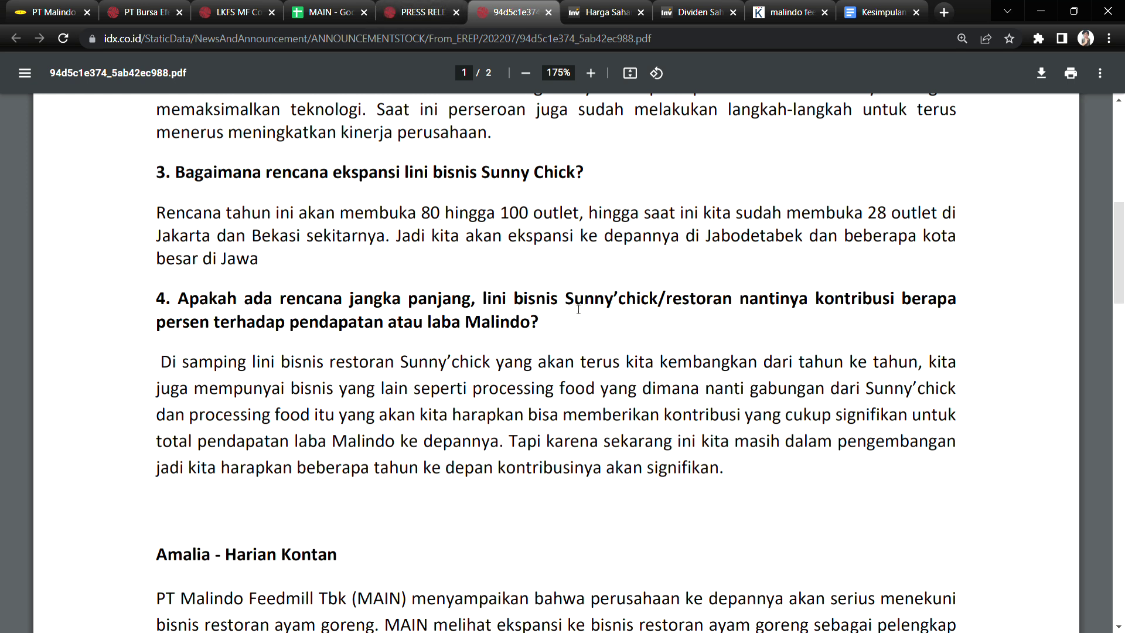
left_click_drag(253, 301, 501, 302)
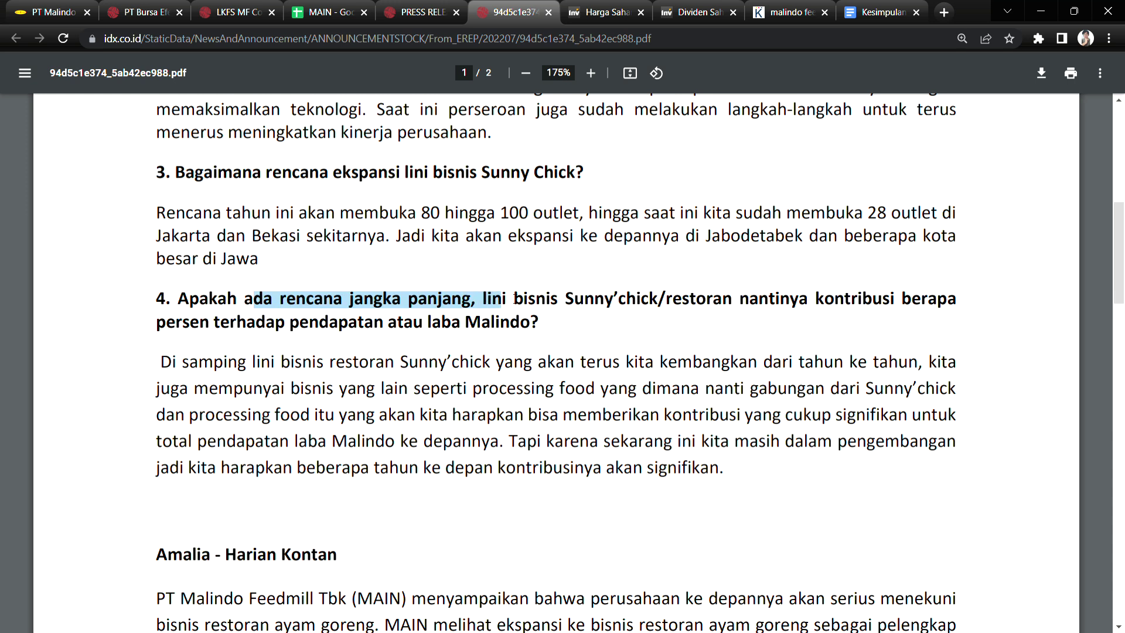
Step: Read the fourth answer on Sunny'chick's long-term contribution in the Q&A PDF, highlighting "sekarang ini kita masih dalam pengembangan" and the closing line
left_click(581, 306)
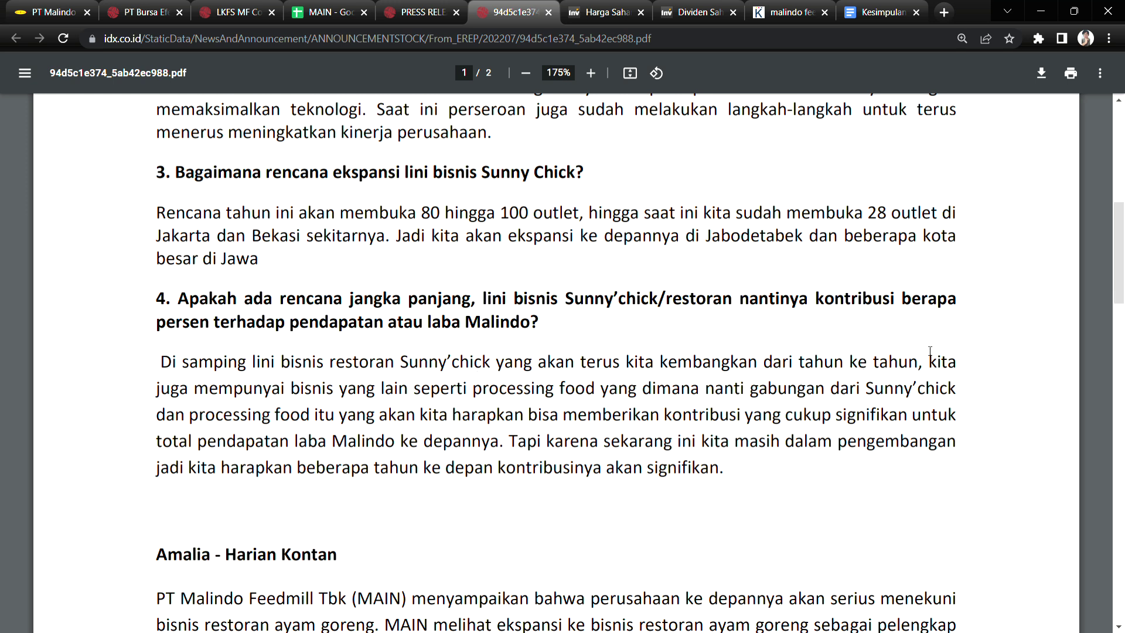
left_click_drag(220, 388, 548, 395)
left_click(777, 399)
left_click_drag(825, 390, 824, 426)
left_click(824, 425)
left_click_drag(721, 418, 865, 417)
left_click(637, 457)
left_click_drag(638, 457, 871, 450)
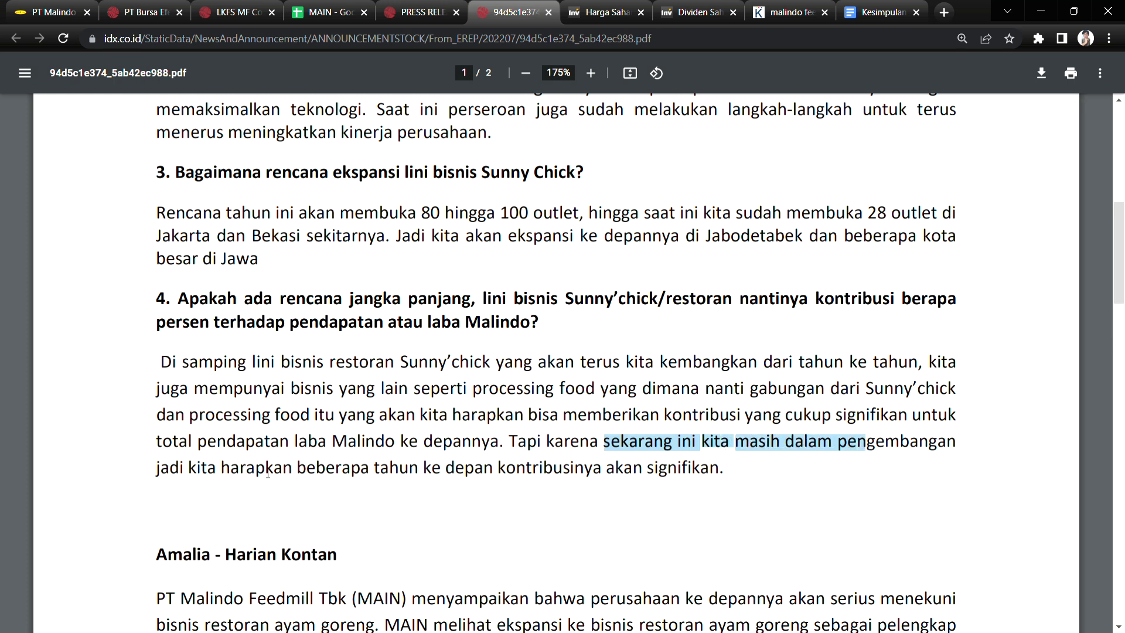
left_click_drag(182, 472, 689, 467)
left_click(683, 467)
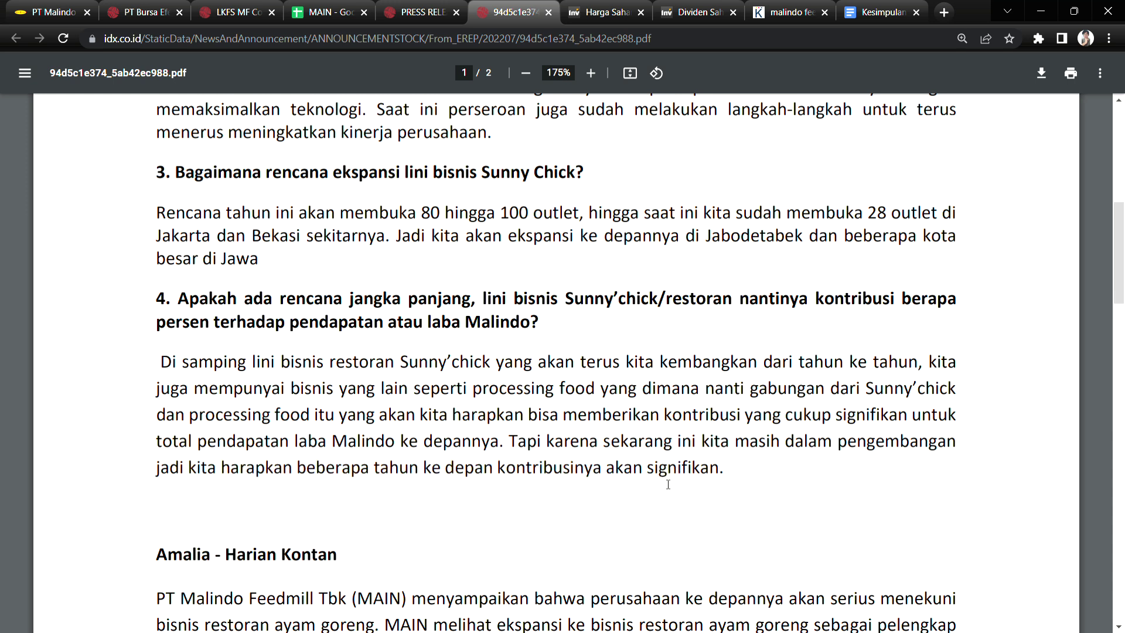
Step: Read the Harian Kontan section's introduction on the fried chicken restaurant business and highlight wording in its first question on the planned investment
scroll(561, 418, "down", 5)
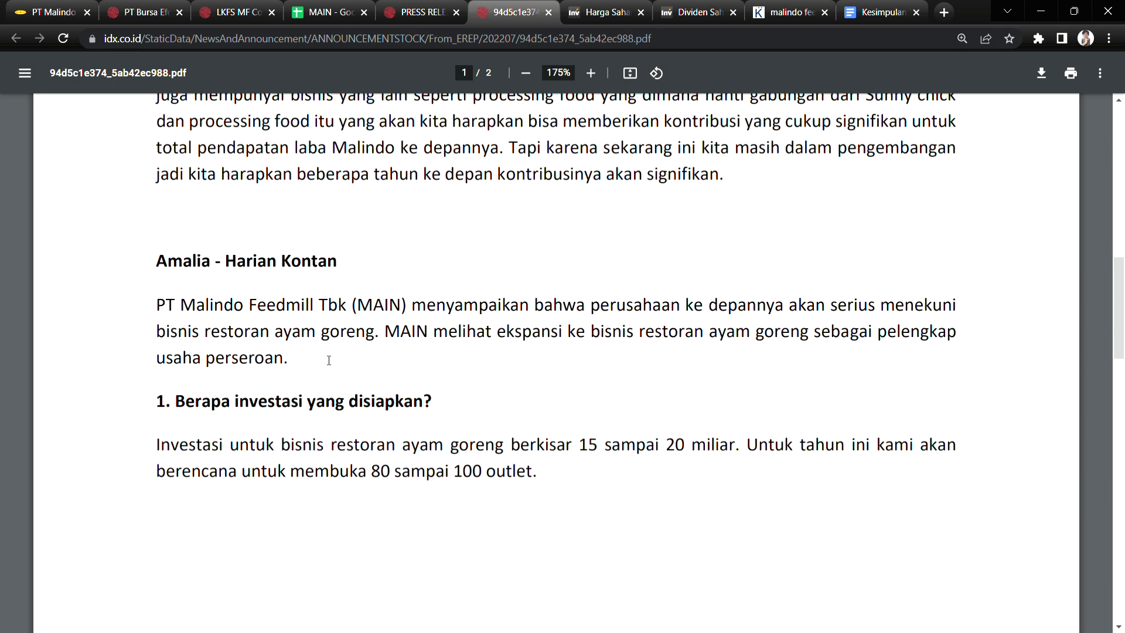
left_click_drag(174, 306, 349, 313)
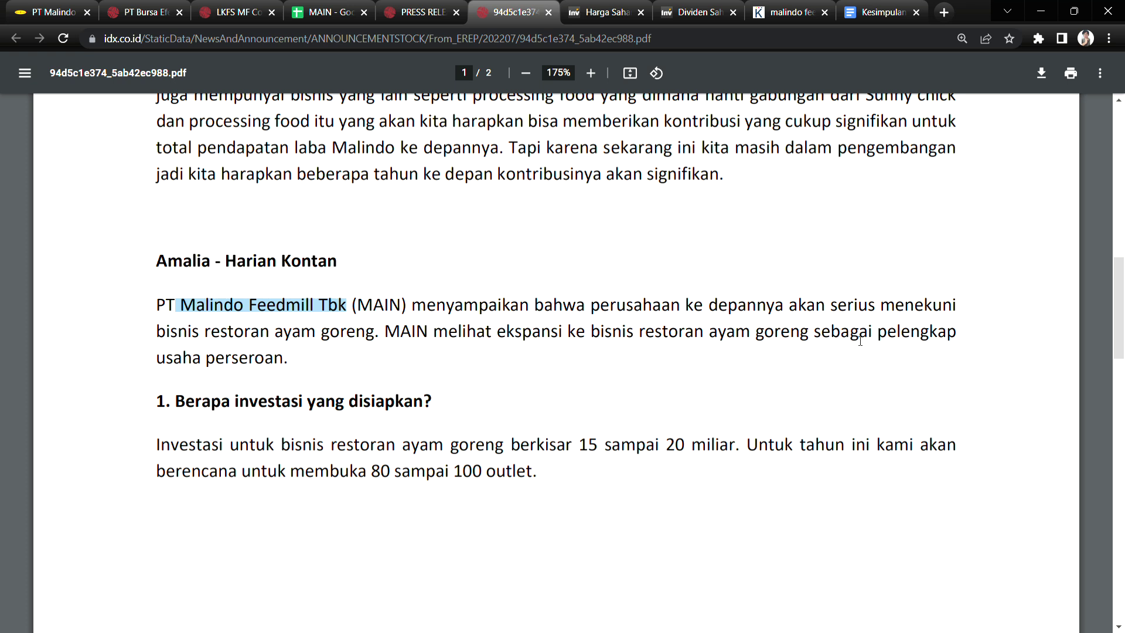
left_click_drag(205, 359, 248, 358)
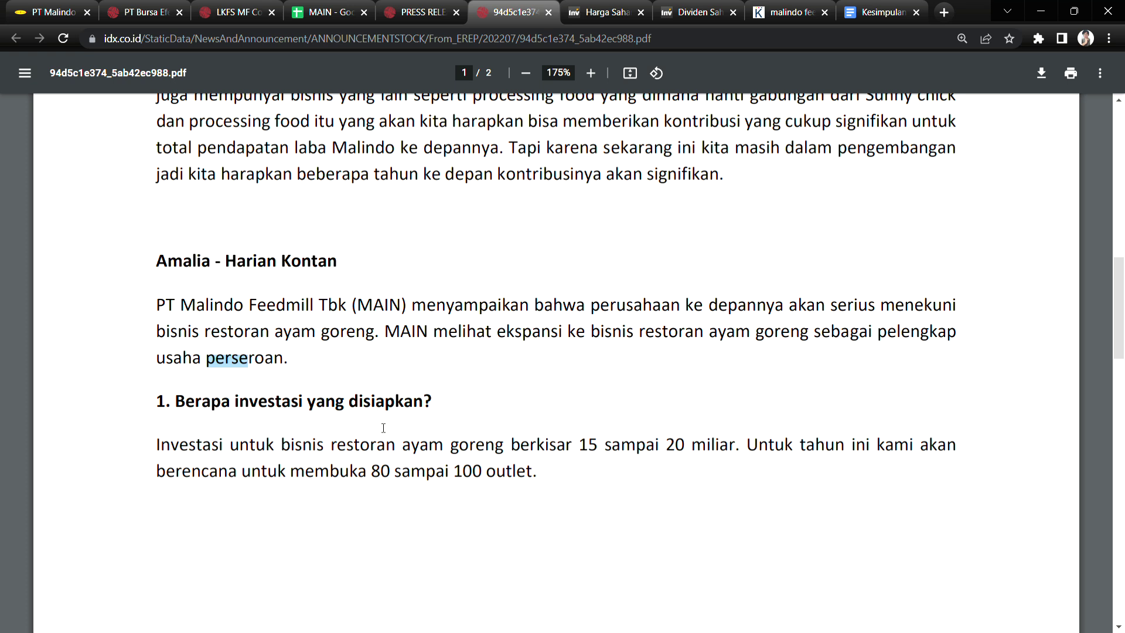
scroll(383, 427, "up", 1)
scroll(383, 428, "down", 3)
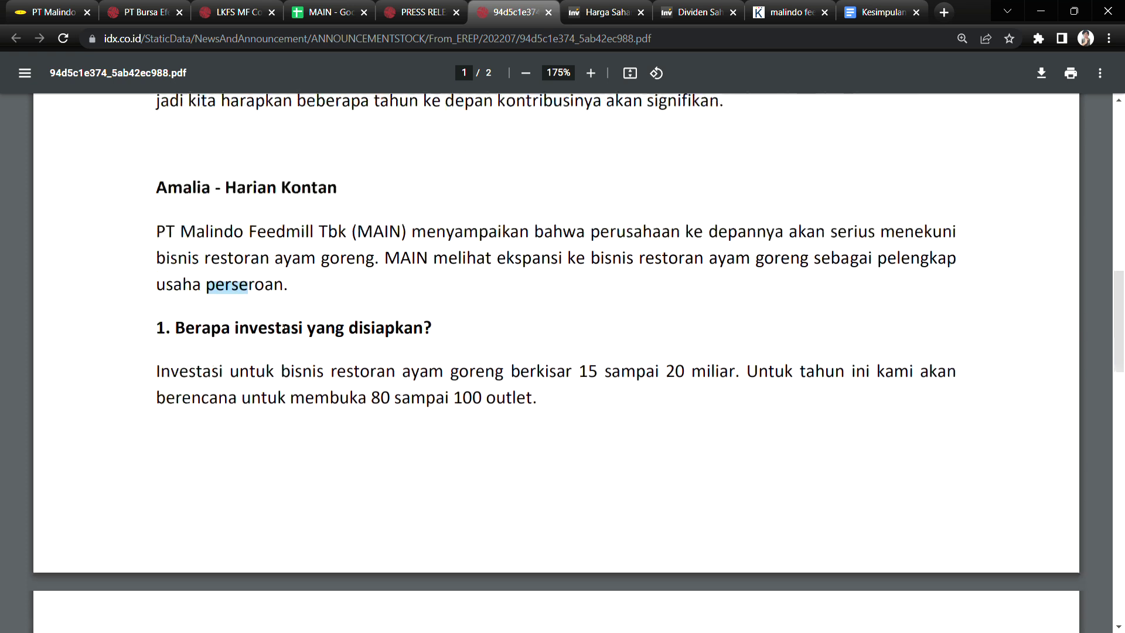
left_click_drag(316, 328, 375, 328)
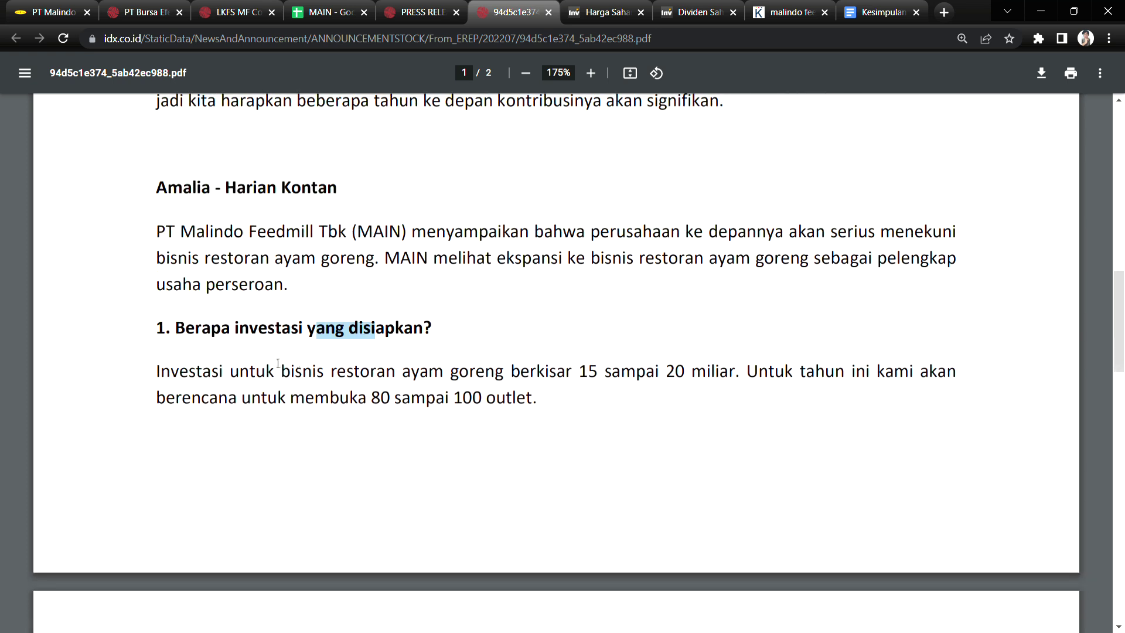
left_click(356, 267)
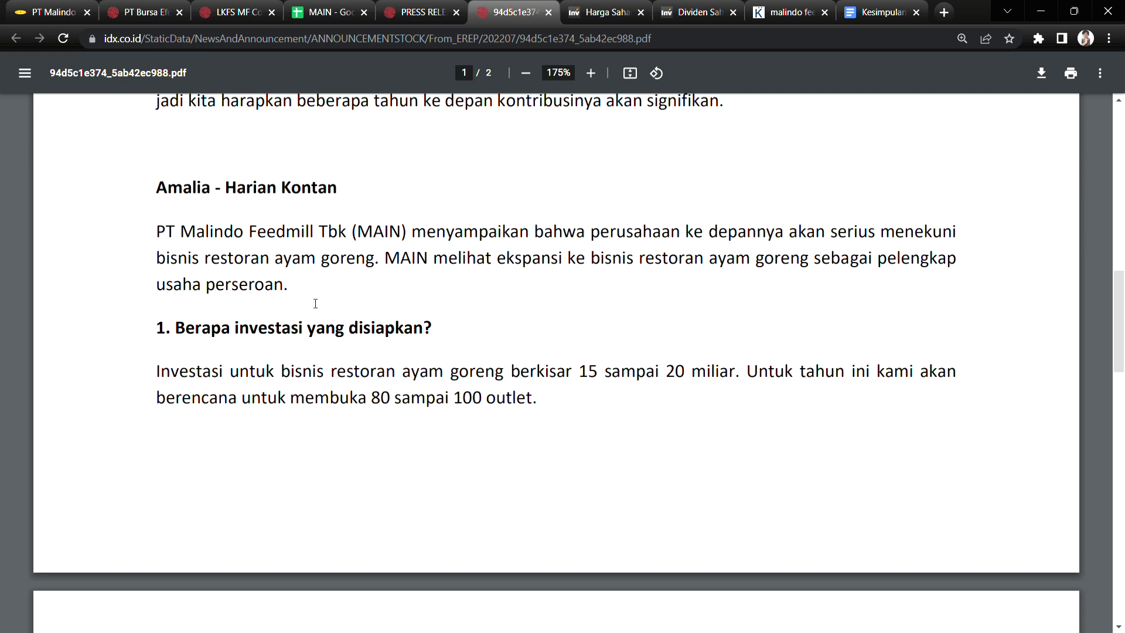
Step: Read the answer on the fried chicken restaurant investment, highlighting the outlet plan wording and the 15 to 20 miliar figures
left_click_drag(189, 387, 412, 386)
left_click(491, 375)
left_click(601, 383)
left_click_drag(324, 377, 396, 380)
left_click_drag(759, 378, 914, 382)
left_click_drag(192, 398, 382, 400)
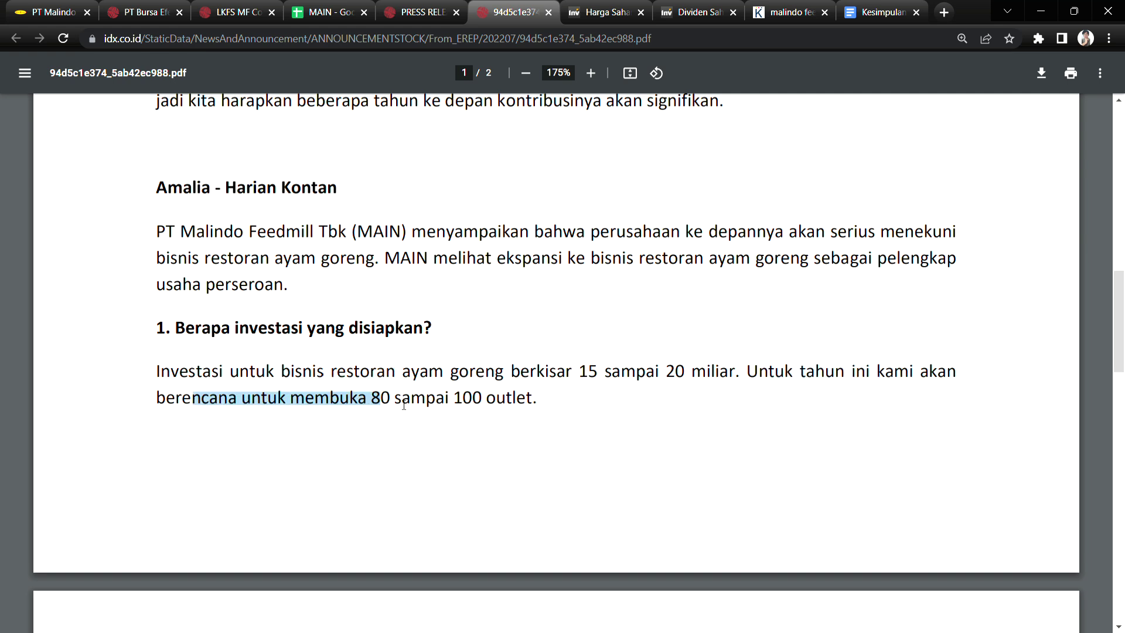
left_click(359, 399)
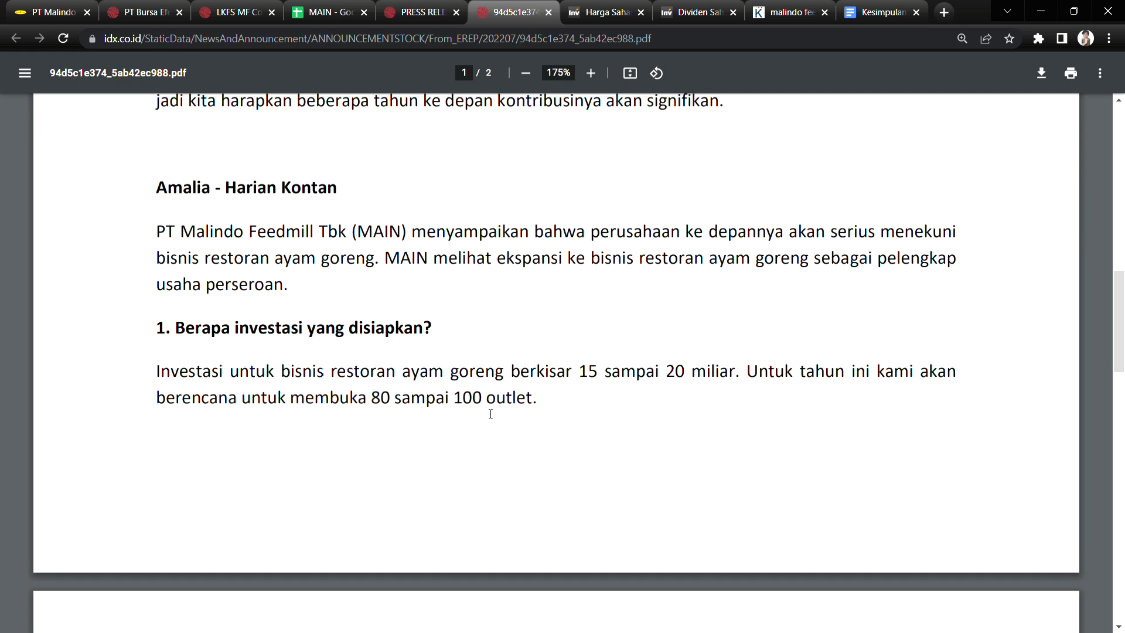
left_click_drag(578, 376, 590, 378)
left_click(701, 375)
double_click(596, 370)
left_click(595, 371)
Step: Read the second answer on the restaurant business's revenue contribution, highlighting "28 outlet" and "belum signifikan"
scroll(479, 400, "down", 10)
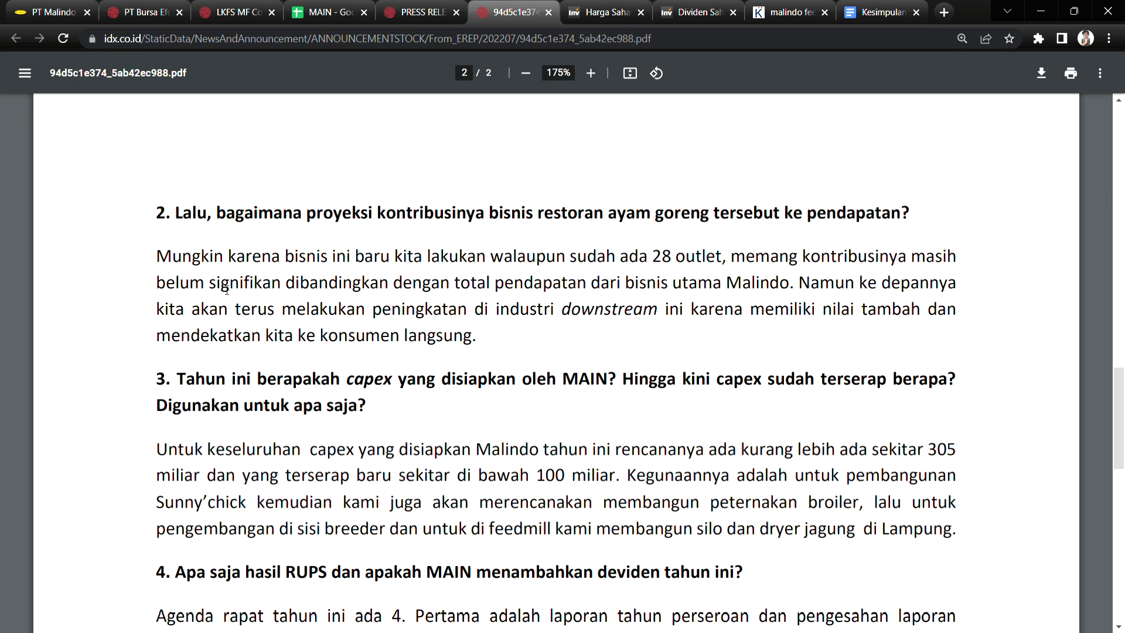
double_click(234, 258)
left_click(595, 281)
left_click_drag(628, 261, 759, 257)
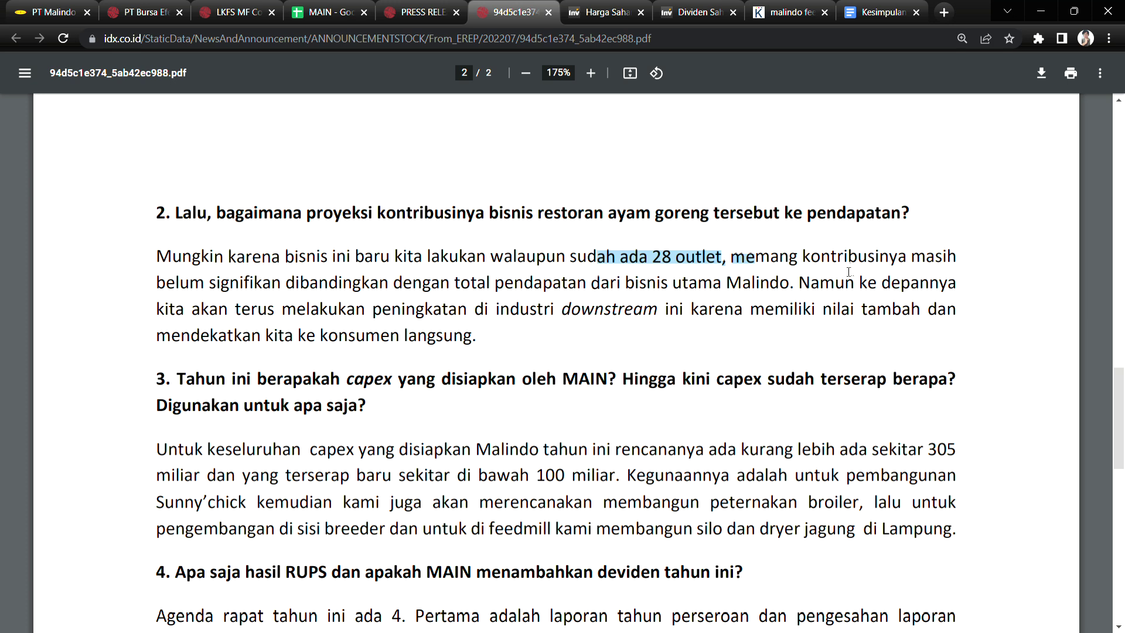
left_click_drag(167, 284, 263, 284)
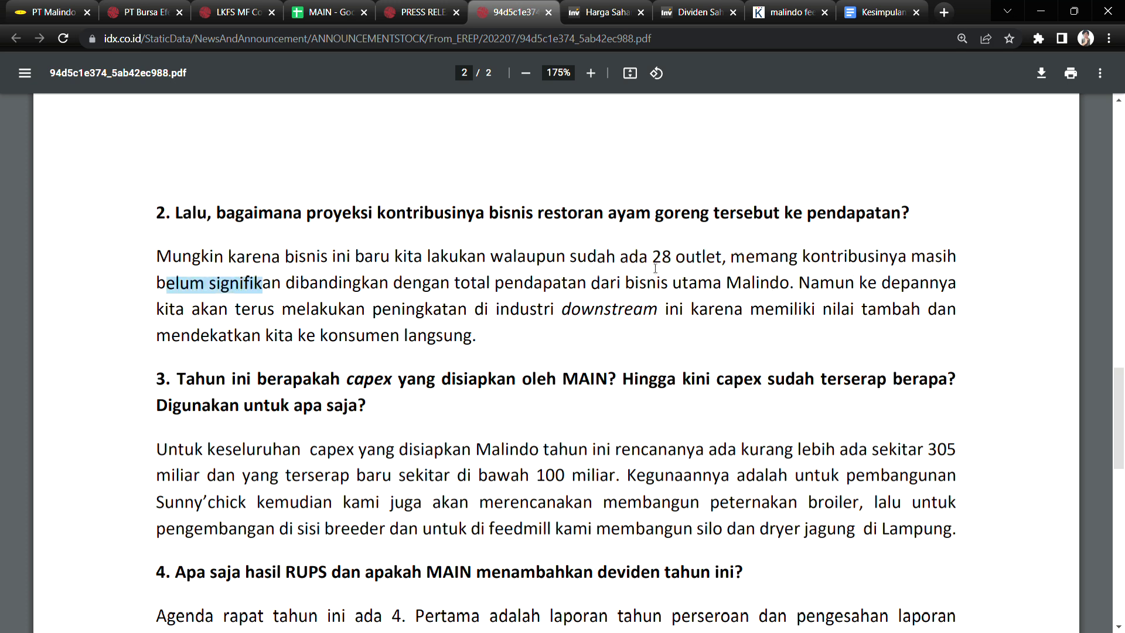
left_click_drag(648, 261, 690, 263)
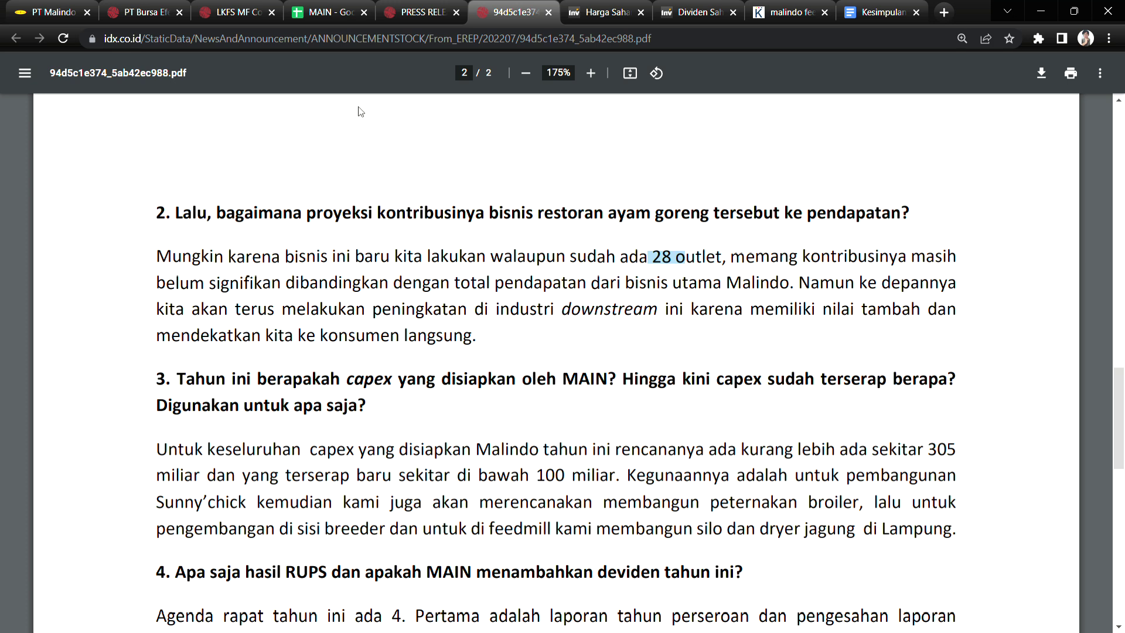
Step: Check the 2022 Laba Bersih in the MAIN sheet and select the Laba Bersih figures from 2011 to 2022 for review
left_click(328, 12)
left_click(306, 523)
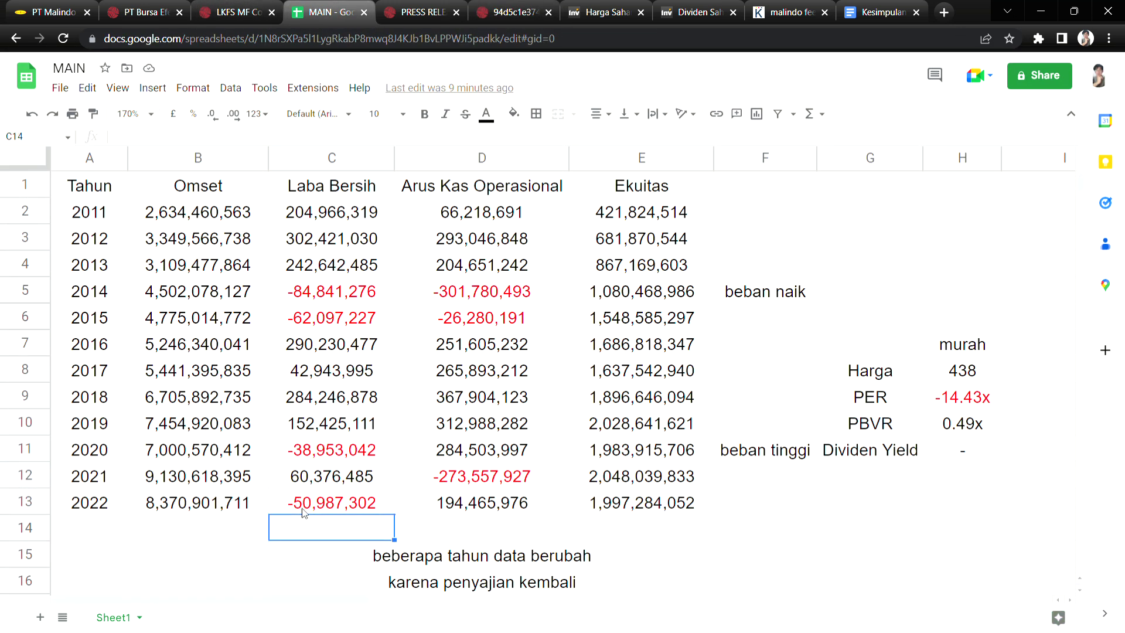
left_click(314, 509)
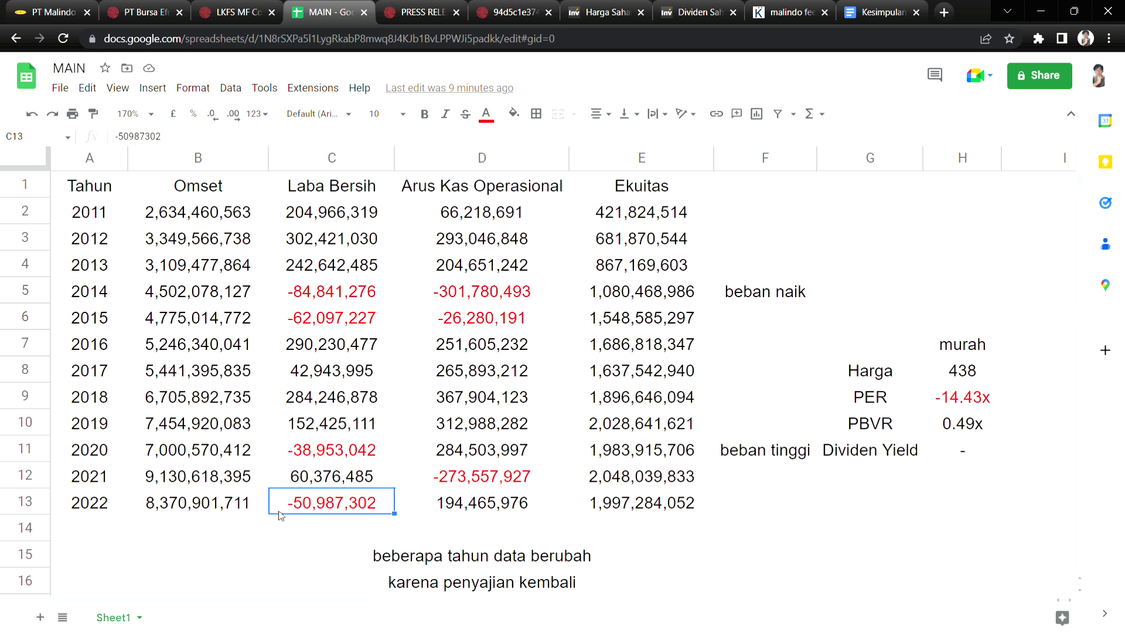
left_click(291, 538)
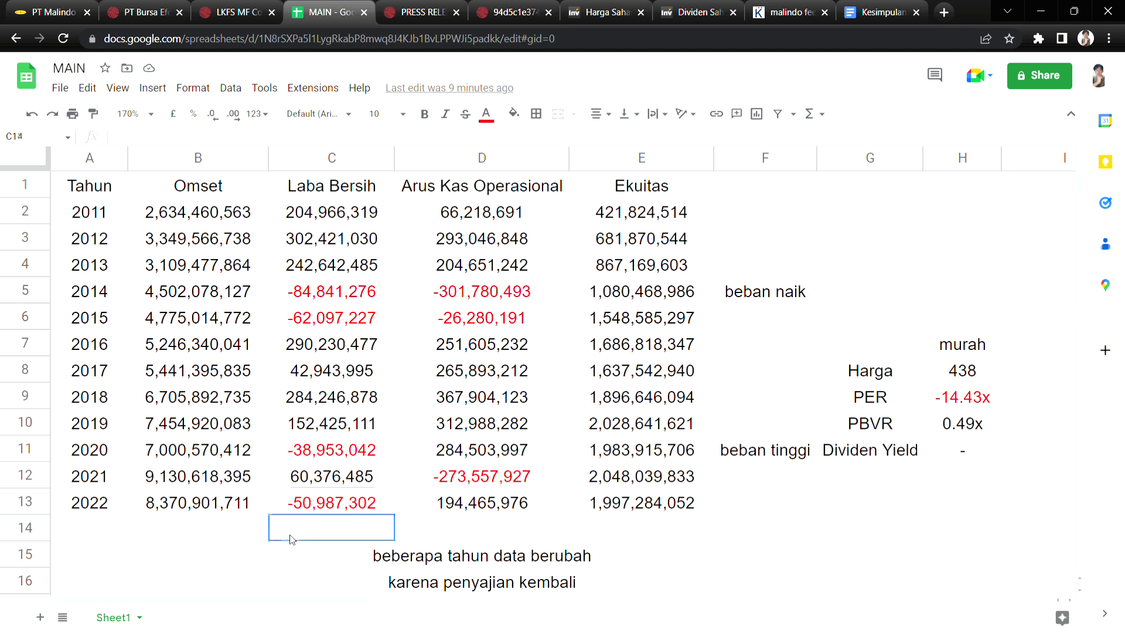
left_click(280, 505)
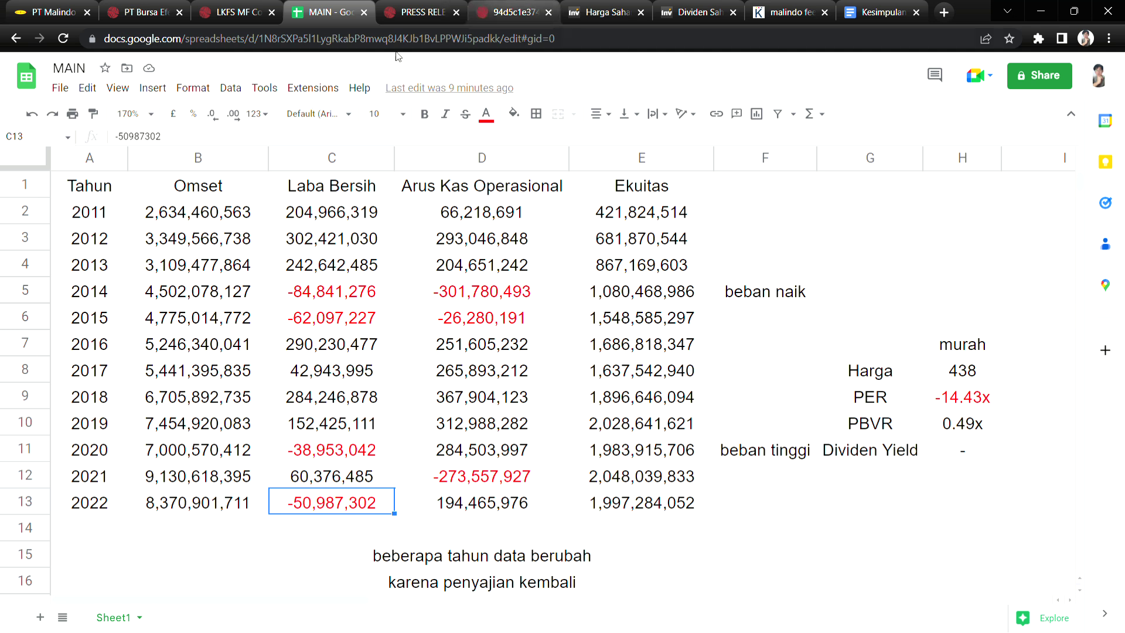
left_click(303, 209)
left_click(294, 505, "shift")
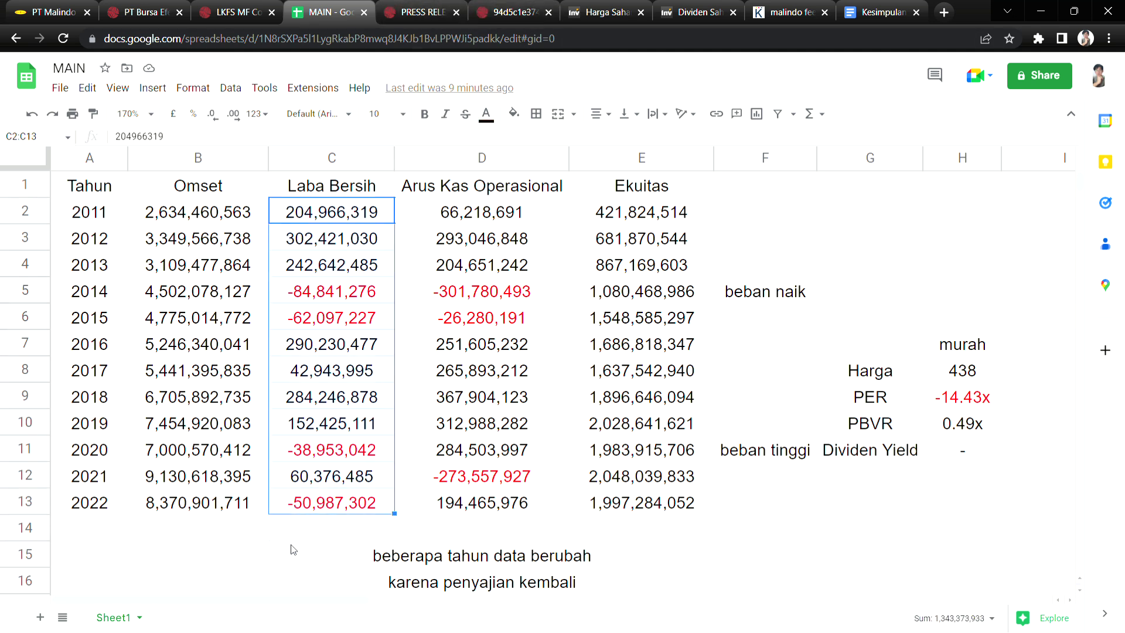
left_click(293, 549)
Step: Return to the public expose Q&A PDF and read the third answer on capex, highlighting the "100 miliar" figure
left_click(511, 12)
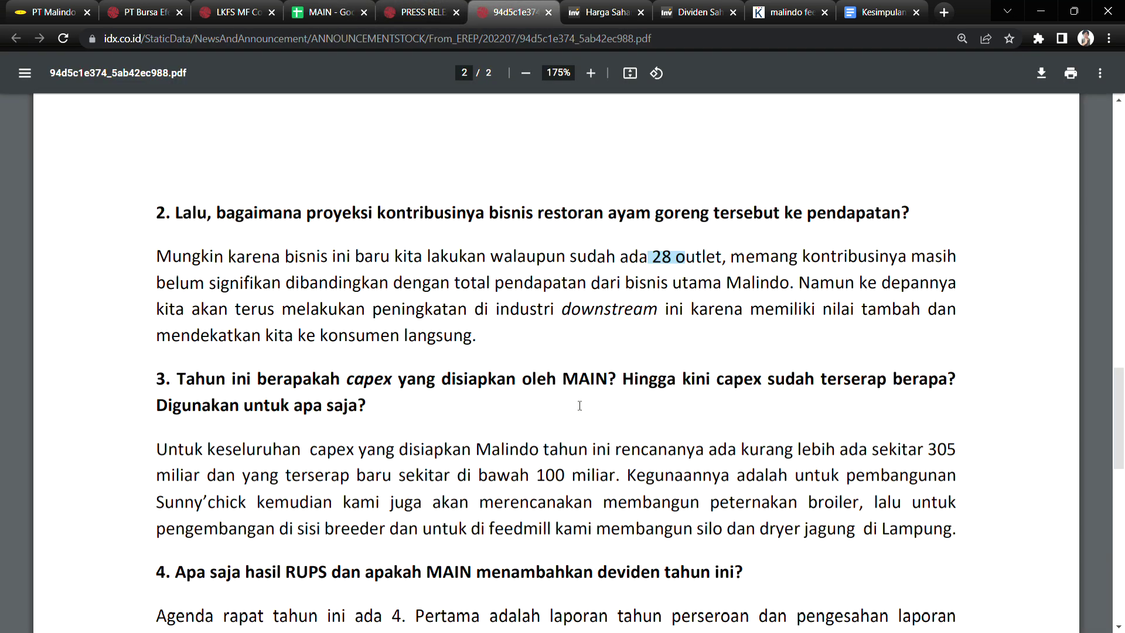
left_click(725, 406)
scroll(257, 448, "down", 1)
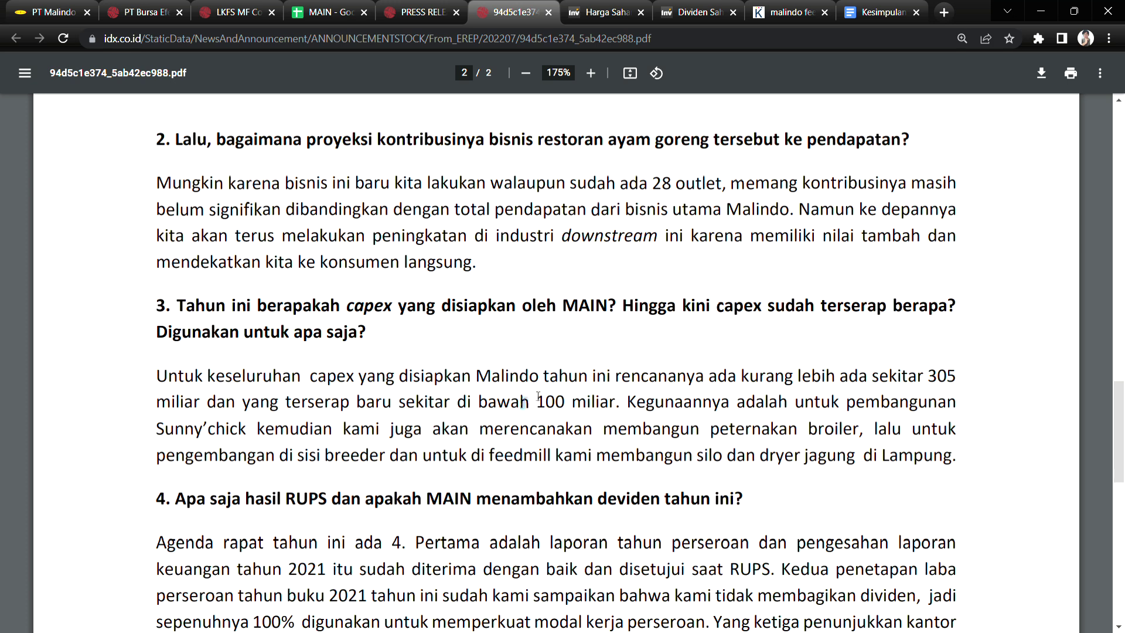
left_click_drag(556, 404, 569, 411)
left_click(584, 402)
left_click_drag(545, 404, 564, 404)
left_click(188, 463)
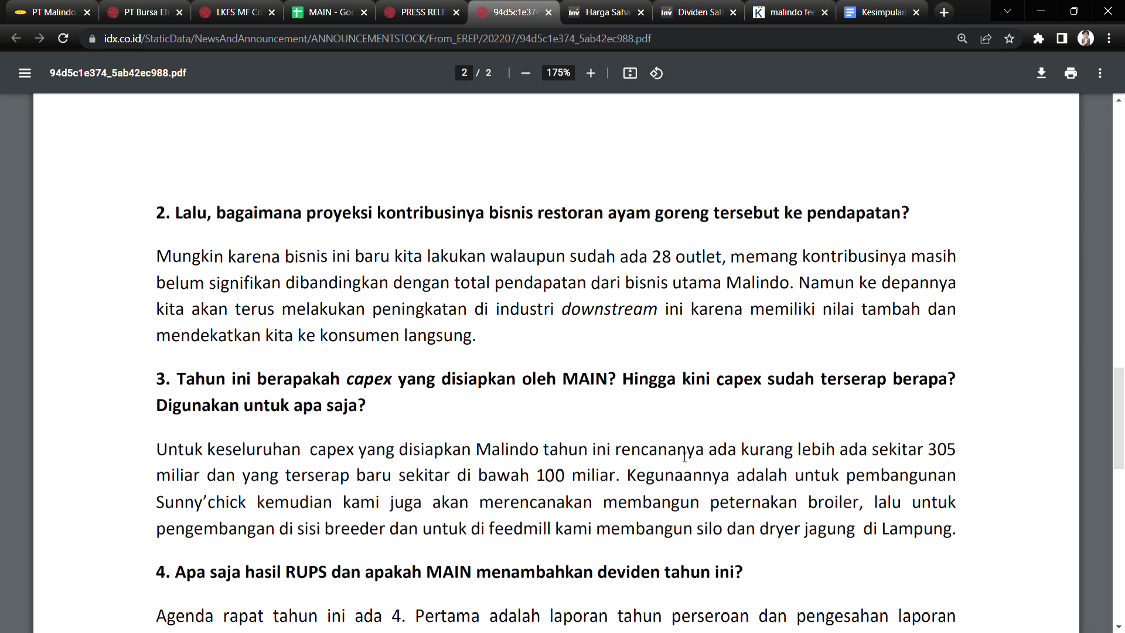
Step: Read the fourth question and answer on the RUPS results and dividend, highlighting "disetujui saat" in the answer
scroll(368, 406, "down", 3)
left_click_drag(210, 279, 363, 303)
left_click_drag(681, 296, 684, 297)
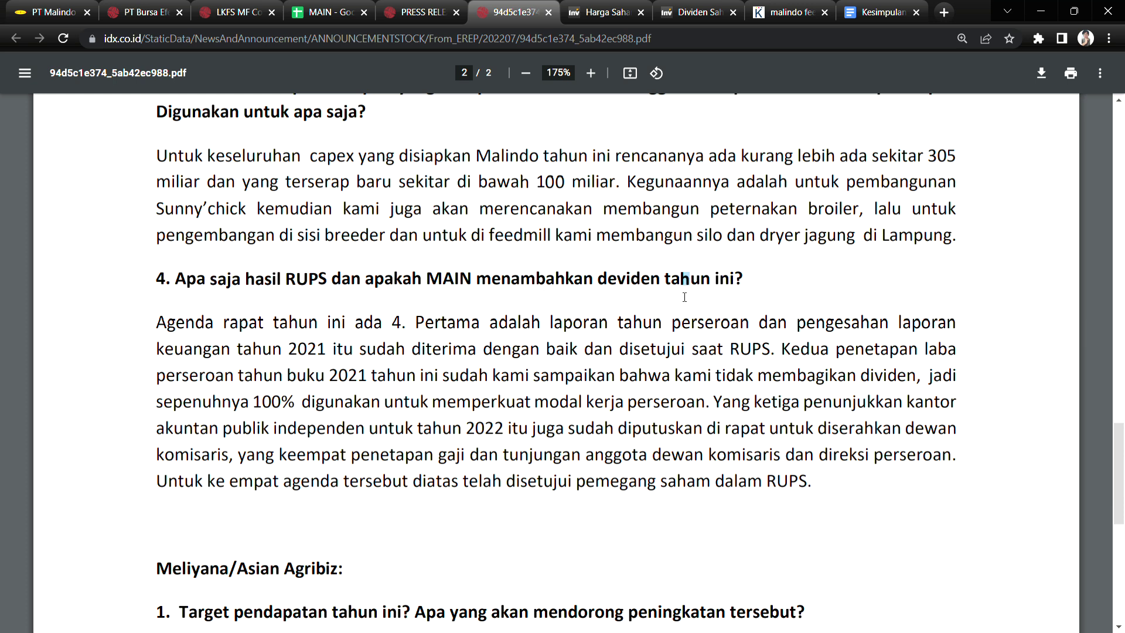
left_click_drag(613, 350, 723, 352)
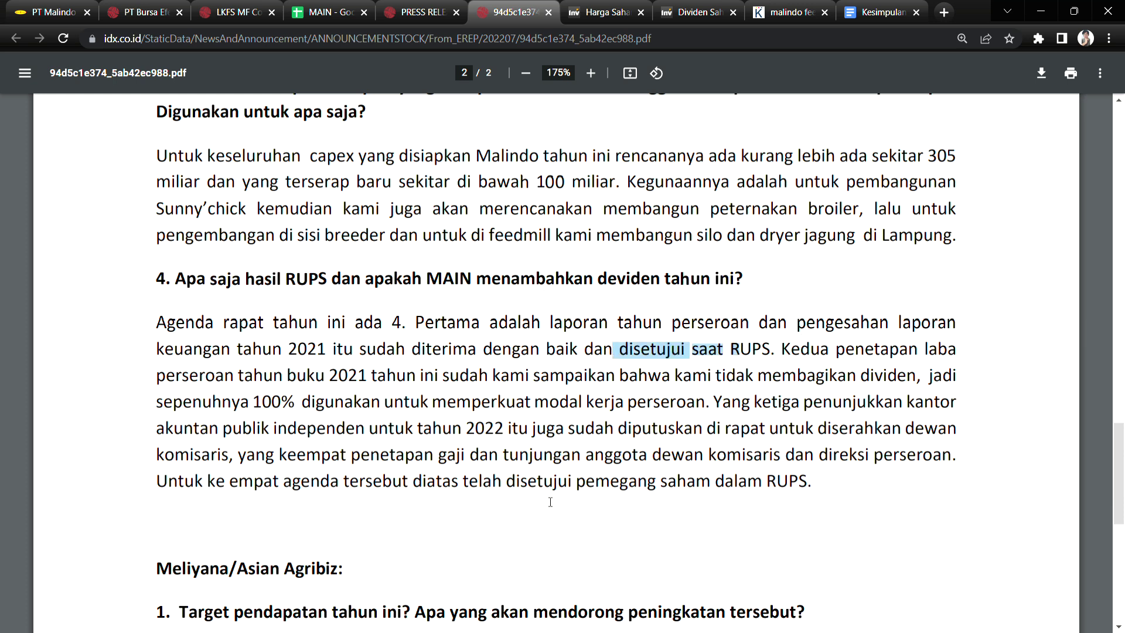
scroll(650, 447, "down", 7)
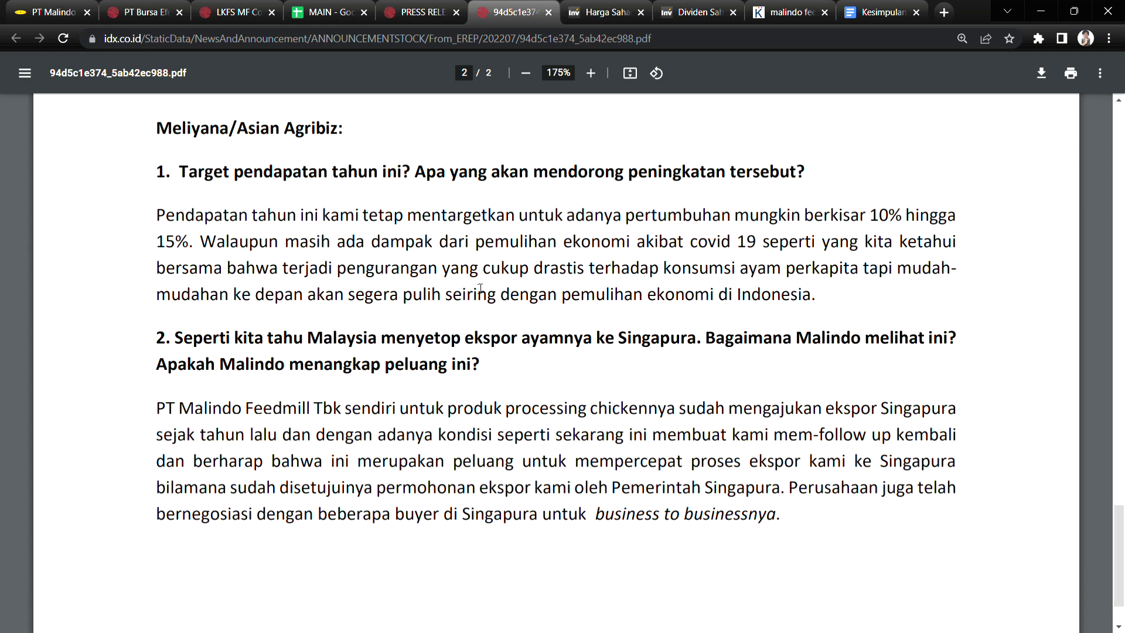
scroll(480, 289, "up", 5)
scroll(489, 271, "up", 3)
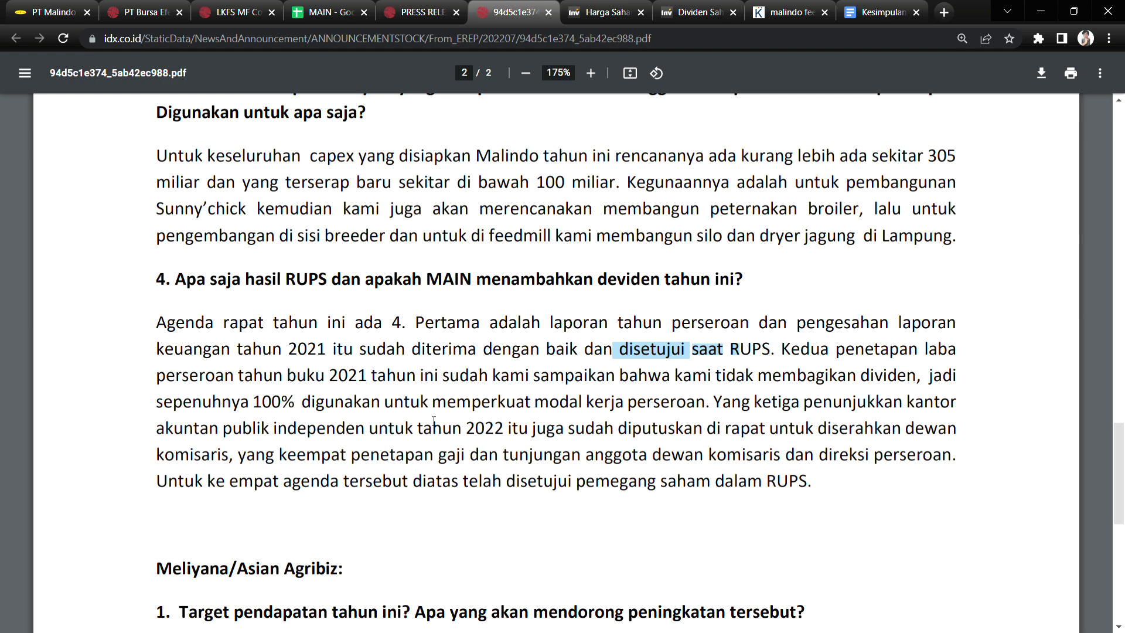
scroll(393, 468, "up", 4)
Step: Go to the Asian Agribiz section and highlight "yang akan mendorong" in its first question on this year's revenue target
scroll(393, 467, "down", 5)
scroll(393, 467, "down", 7)
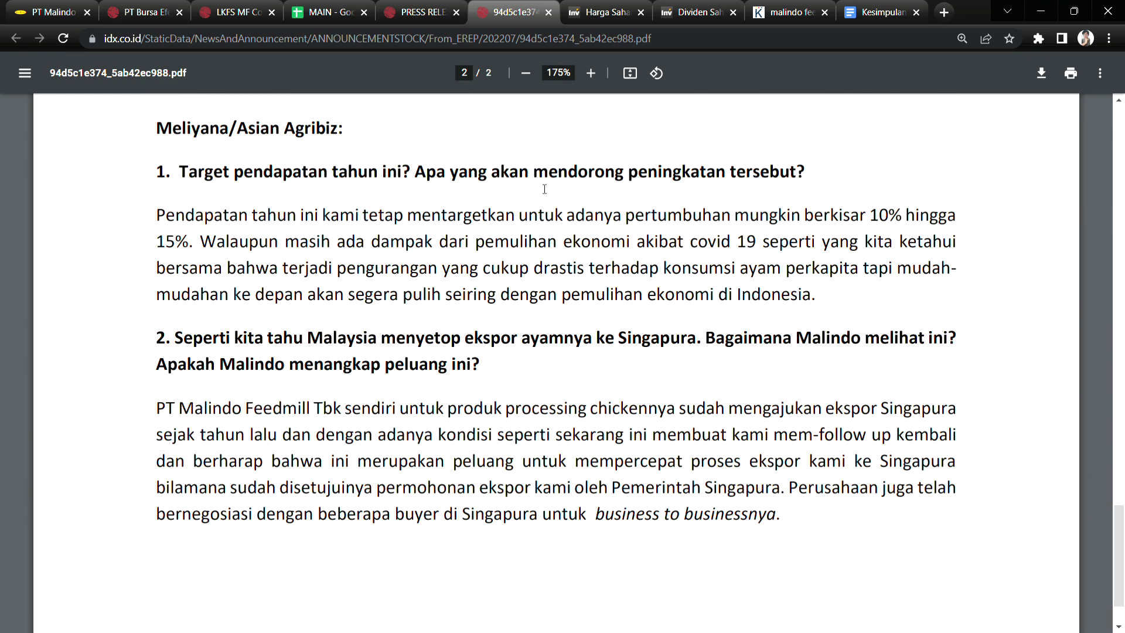
left_click_drag(457, 180, 570, 176)
Step: Check the 2021 and 2022 Omset figures in the MAIN sheet
left_click(325, 12)
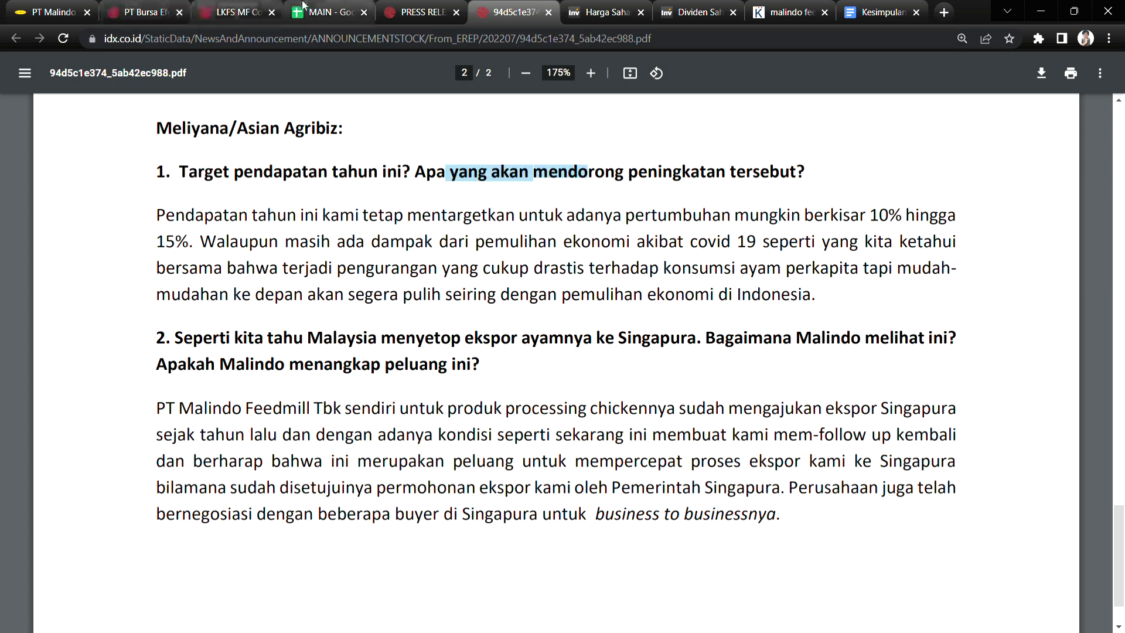
left_click(185, 535)
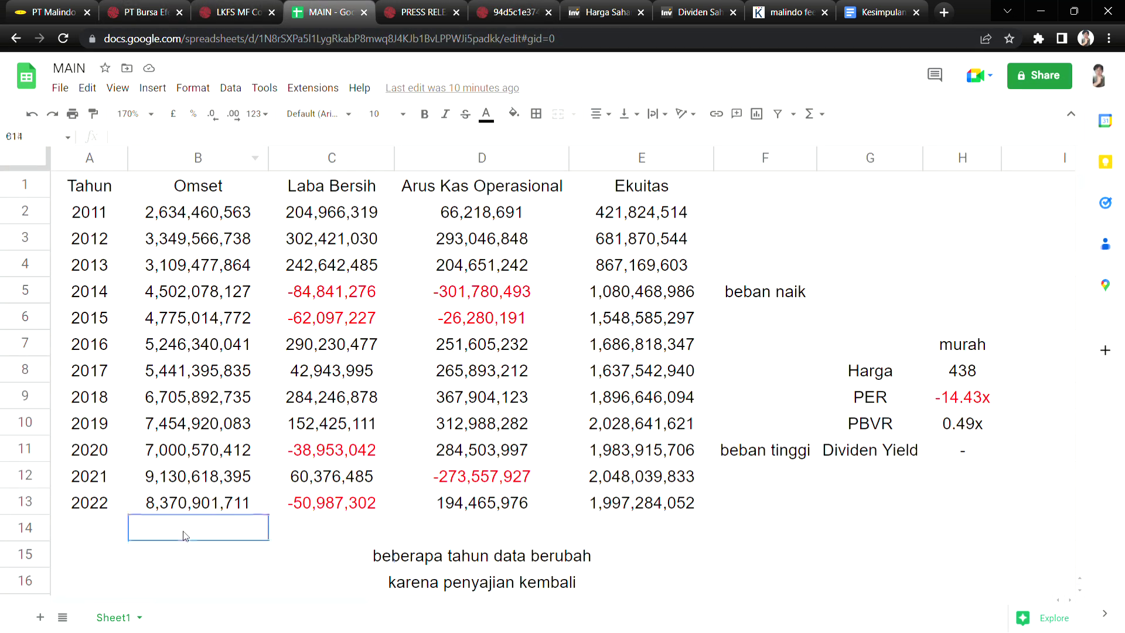
left_click(122, 479)
left_click(142, 480)
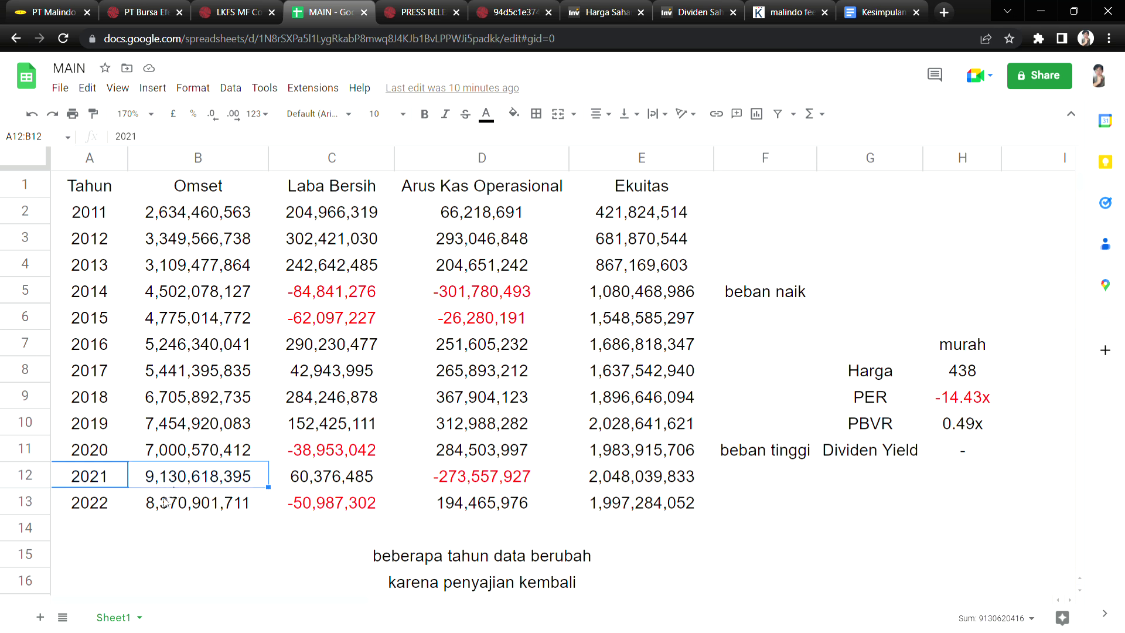
left_click(141, 528)
left_click(142, 509)
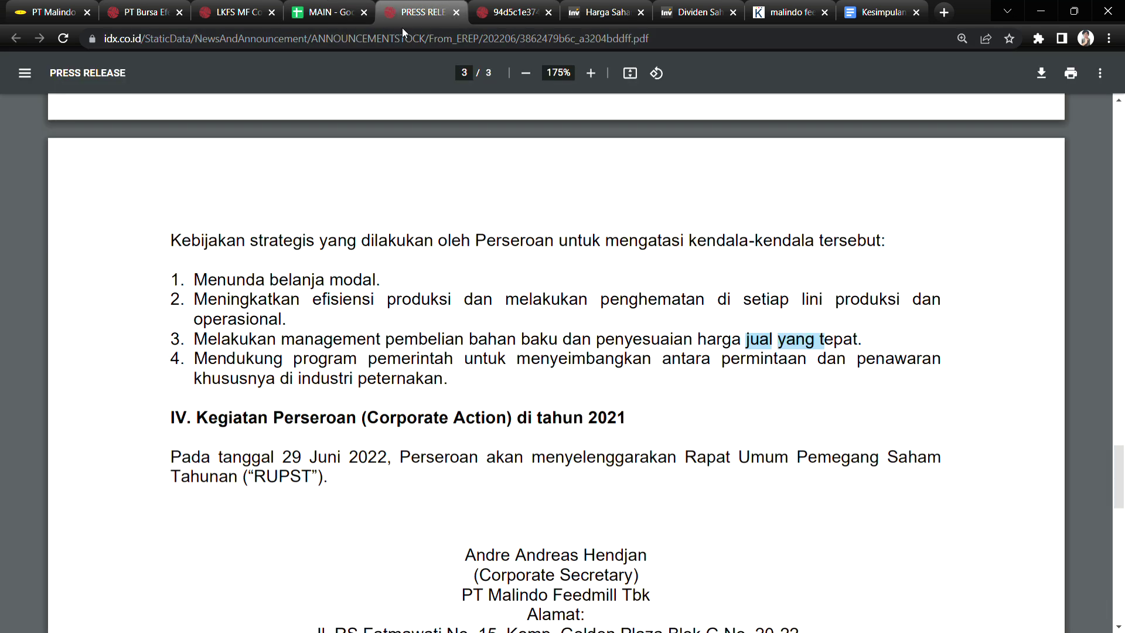
Step: Return to the Q&A PDF and read the revenue target answer, highlighting the 10% growth figure and the Covid-19 effect on chicken consumption
left_click(421, 12)
left_click(509, 12)
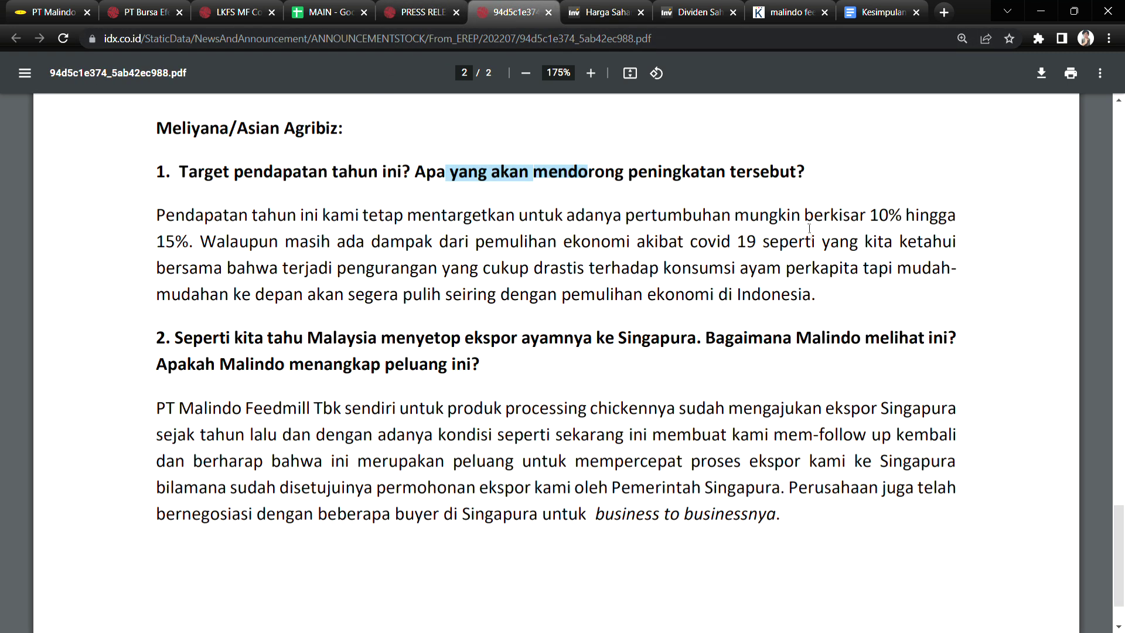
left_click_drag(810, 228, 905, 228)
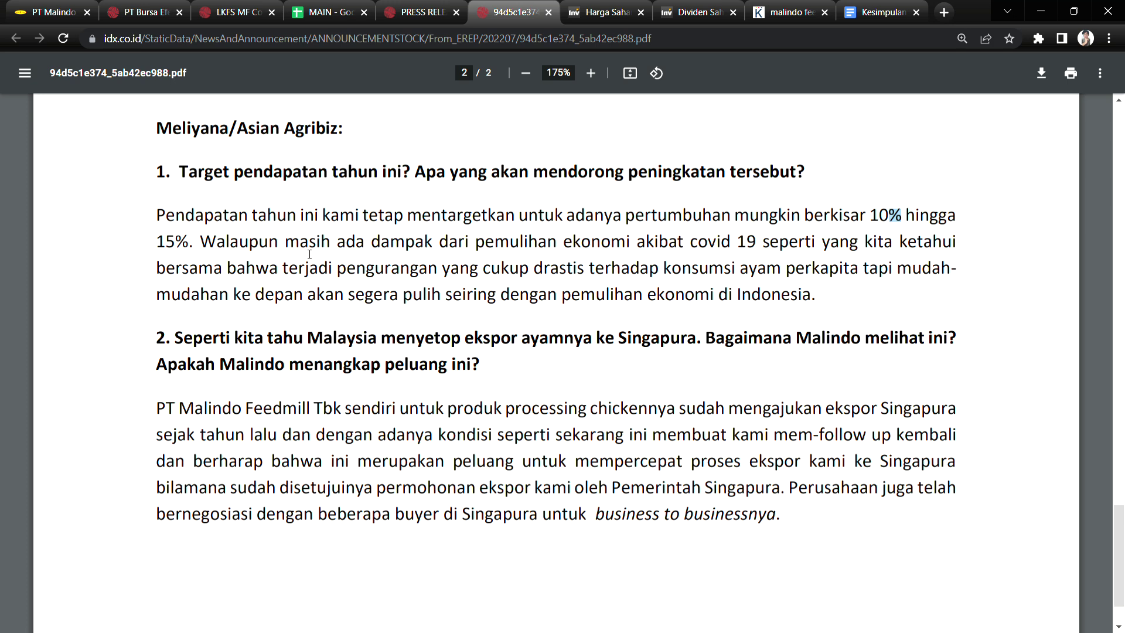
left_click(196, 259)
left_click_drag(708, 241, 721, 265)
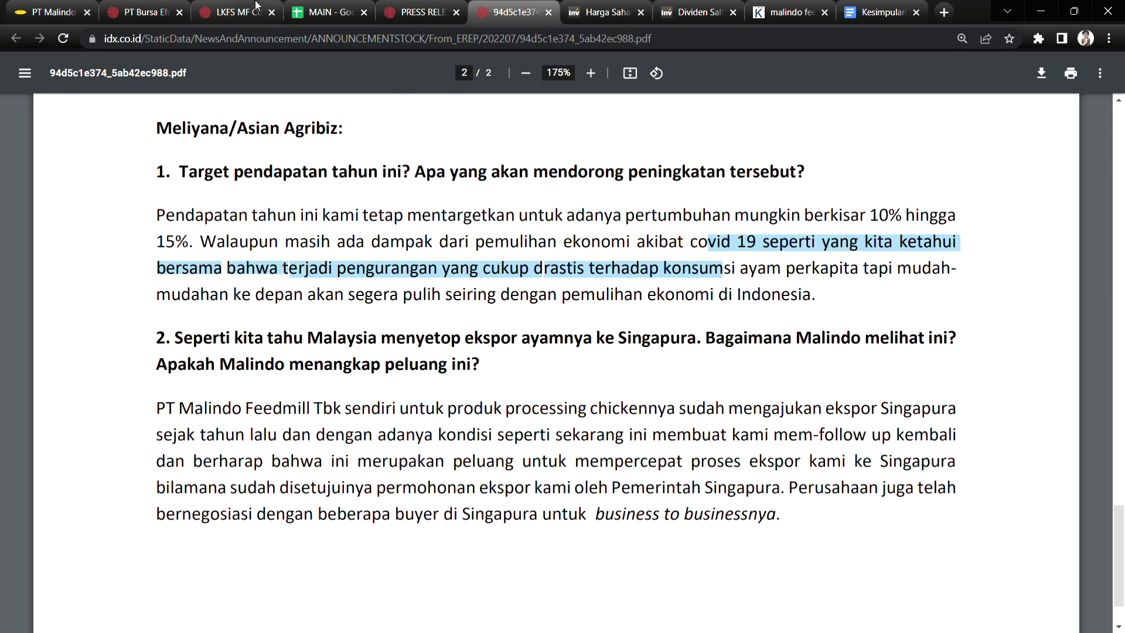
Step: Check the revenue history in the MAIN sheet and the strategic policies in the press release, returning to the Q&A PDF
left_click(322, 11)
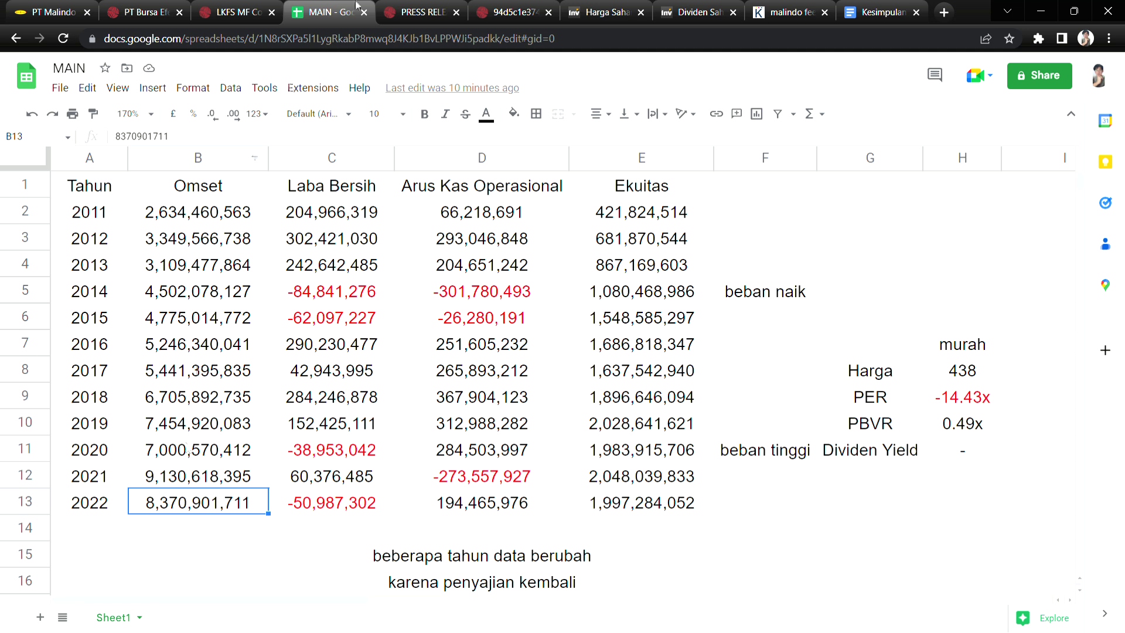
left_click(436, 12)
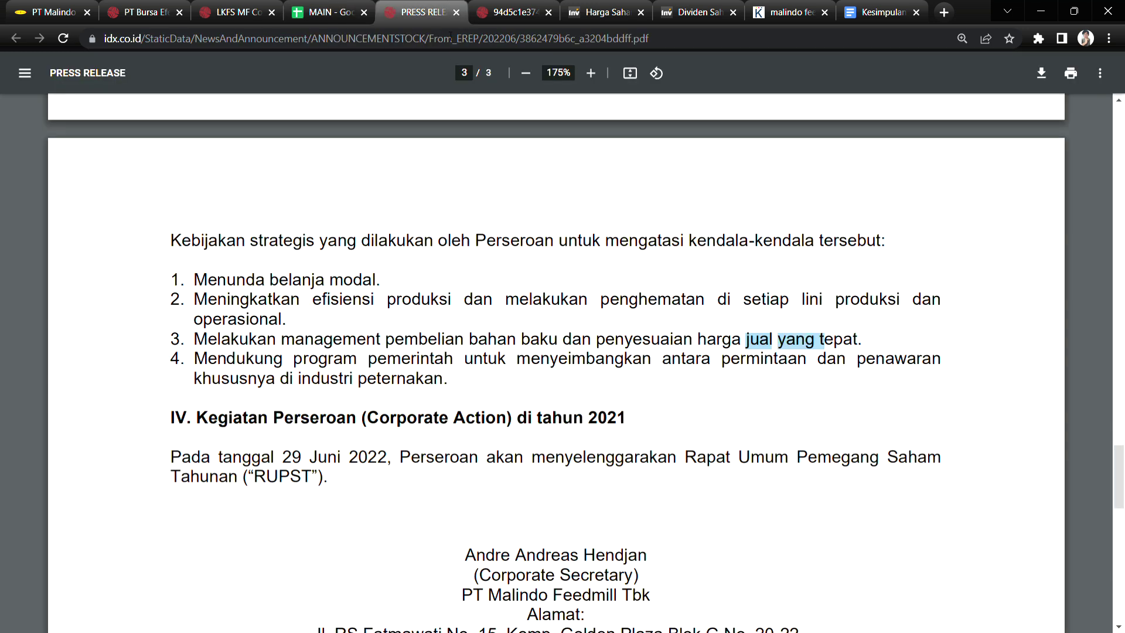
left_click(510, 12)
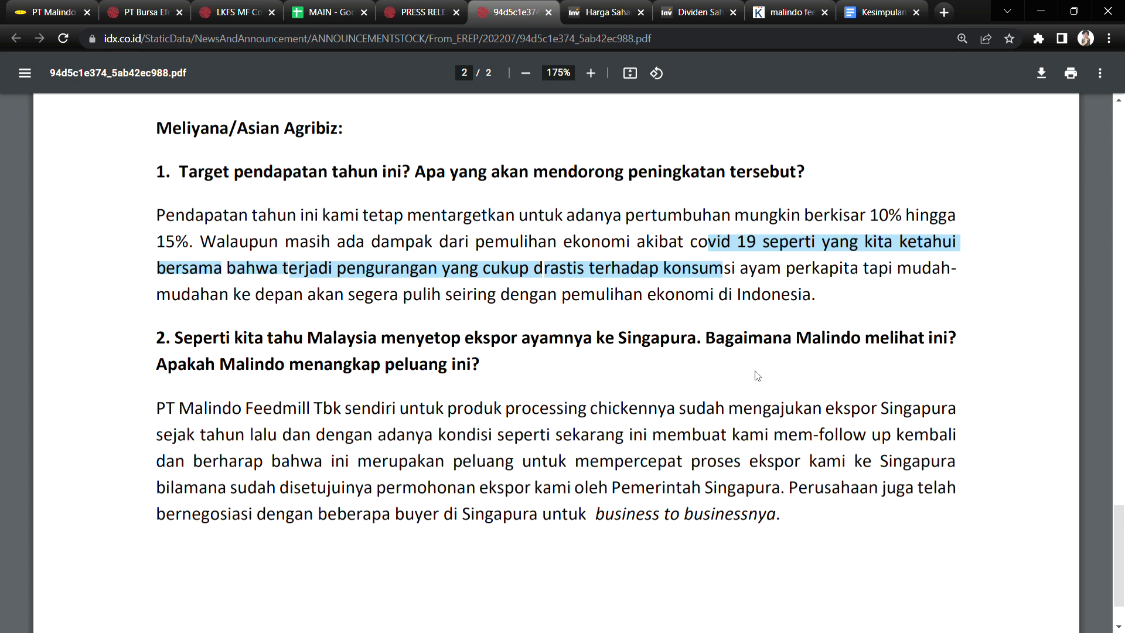
Step: Read the Asian Agribiz answer on exports to Singapore, highlighting "mempercepat proses ekspor kami" and the passage on government approval and buyer negotiations
left_click(227, 419)
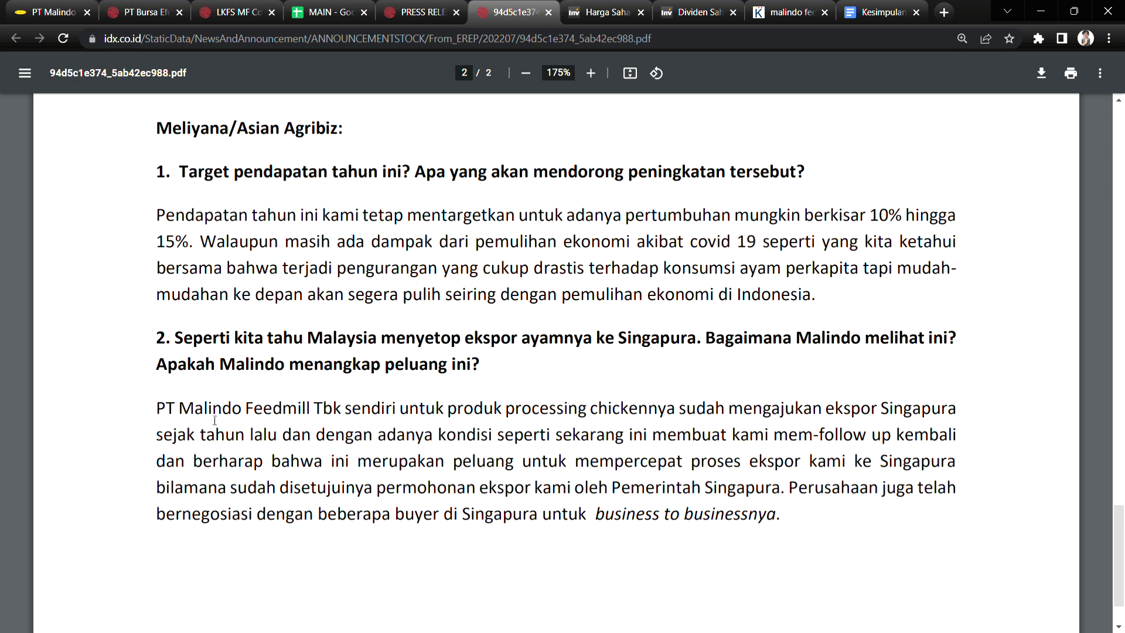
left_click_drag(196, 413, 263, 413)
left_click(352, 428)
left_click_drag(576, 462, 846, 462)
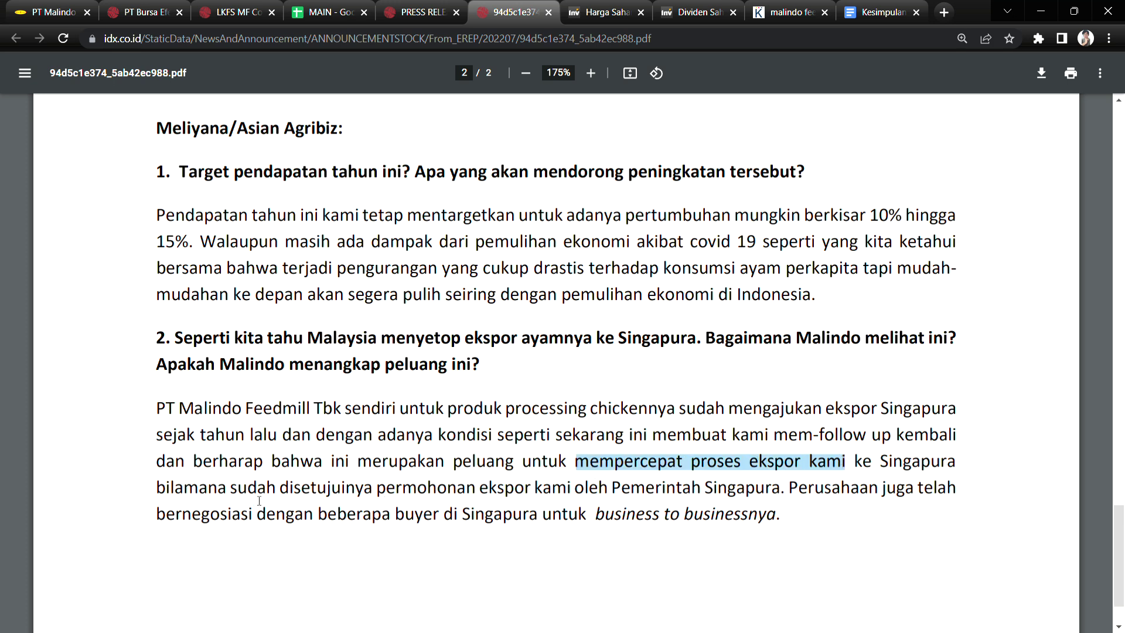
left_click_drag(231, 489, 497, 473)
left_click_drag(648, 464, 657, 481)
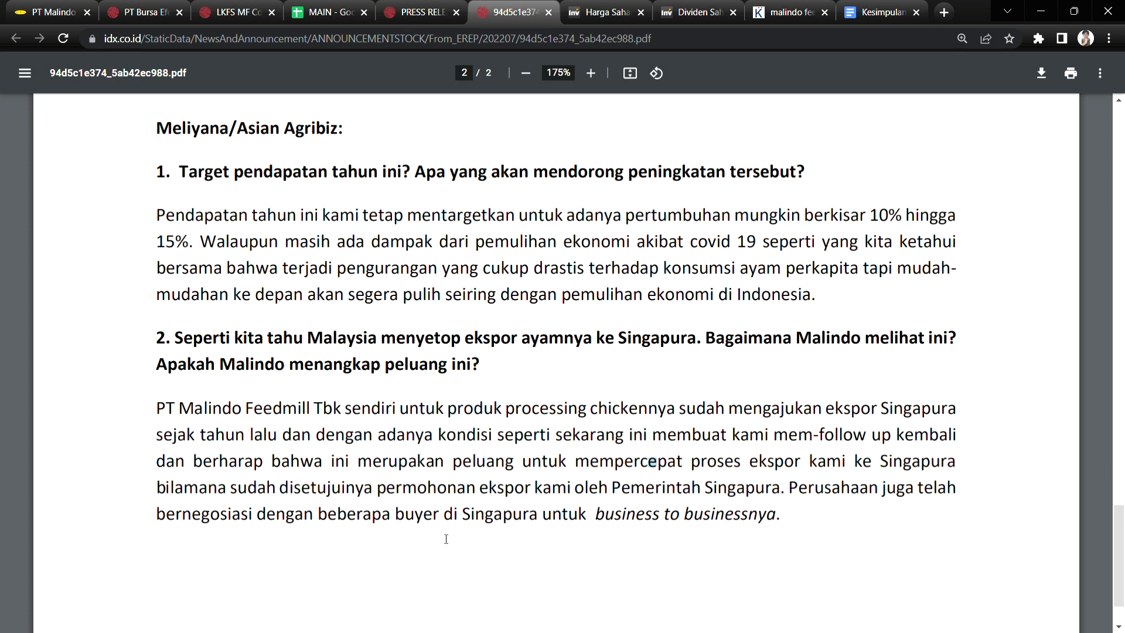
scroll(418, 542, "down", 1)
left_click_drag(316, 444, 465, 428)
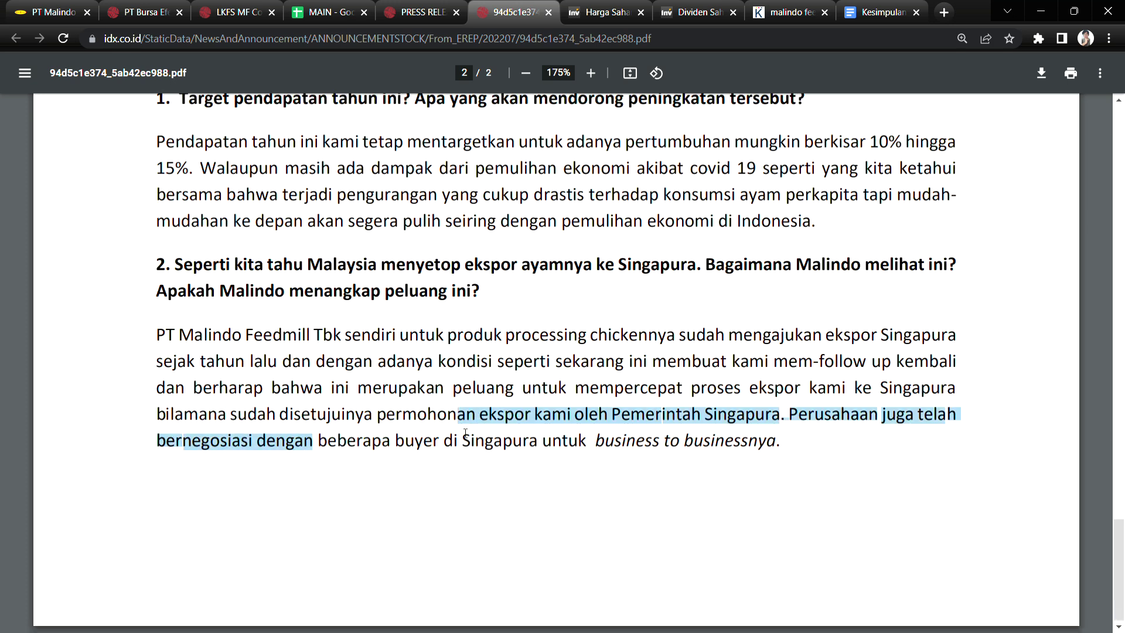
left_click(523, 444)
scroll(680, 520, "down", 1)
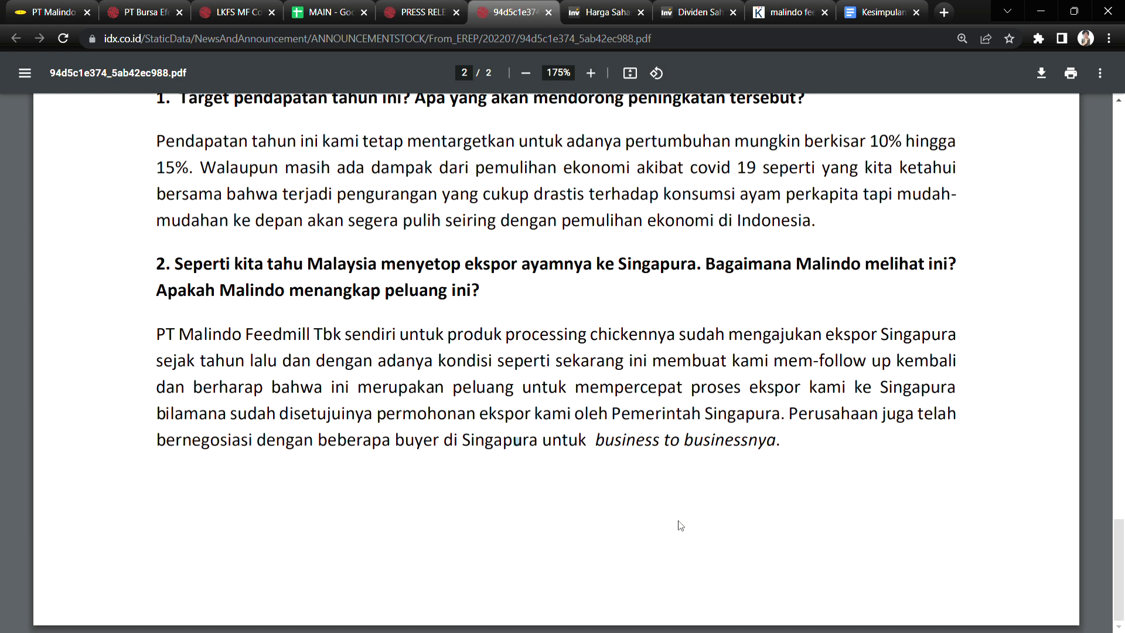
Step: Review the Q&A PDF's second page again, from the RUPS results answer to the Asian Agribiz revenue and export answers
scroll(674, 519, "up", 4)
scroll(674, 519, "down", 4)
scroll(676, 518, "up", 3)
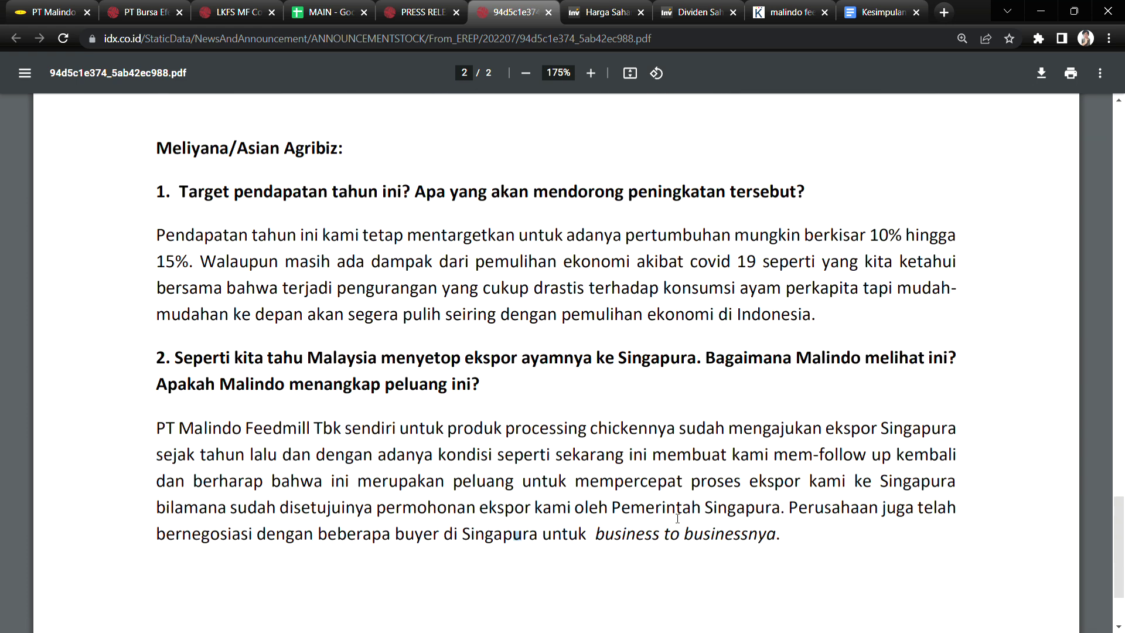
scroll(677, 518, "down", 3)
scroll(677, 518, "up", 6)
scroll(677, 518, "down", 3)
scroll(674, 524, "up", 12)
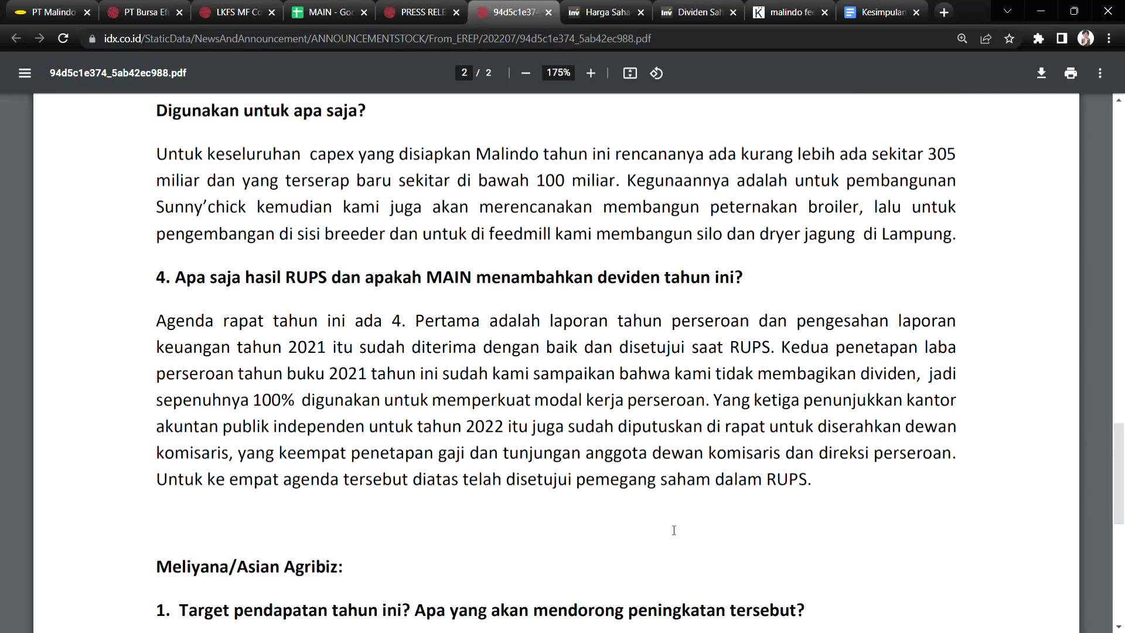
scroll(669, 531, "down", 10)
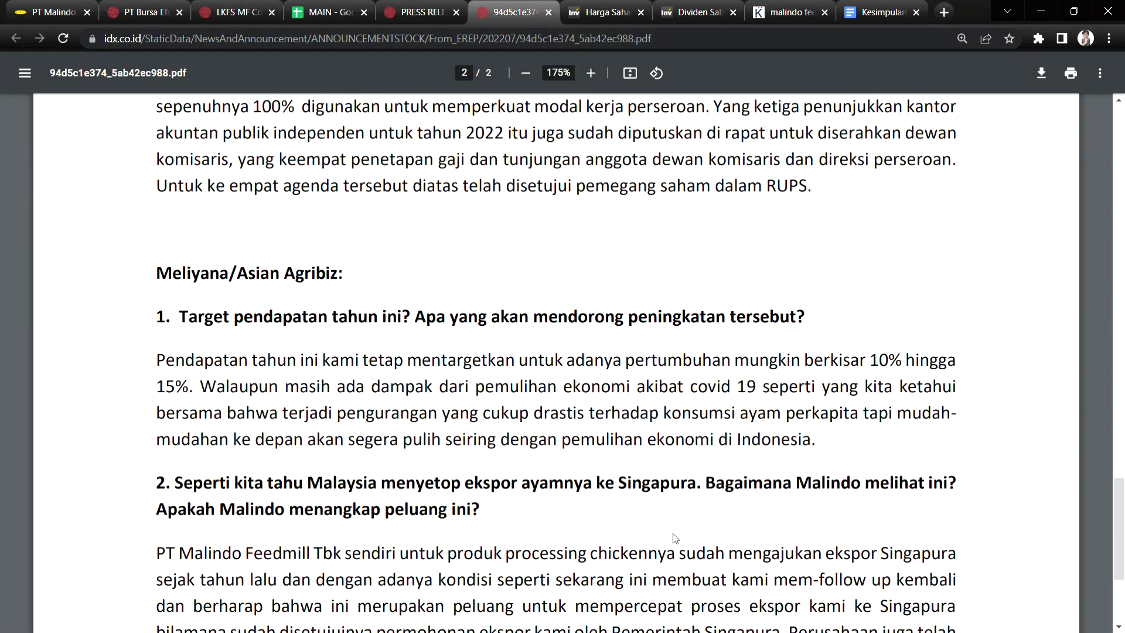
scroll(674, 519, "up", 2)
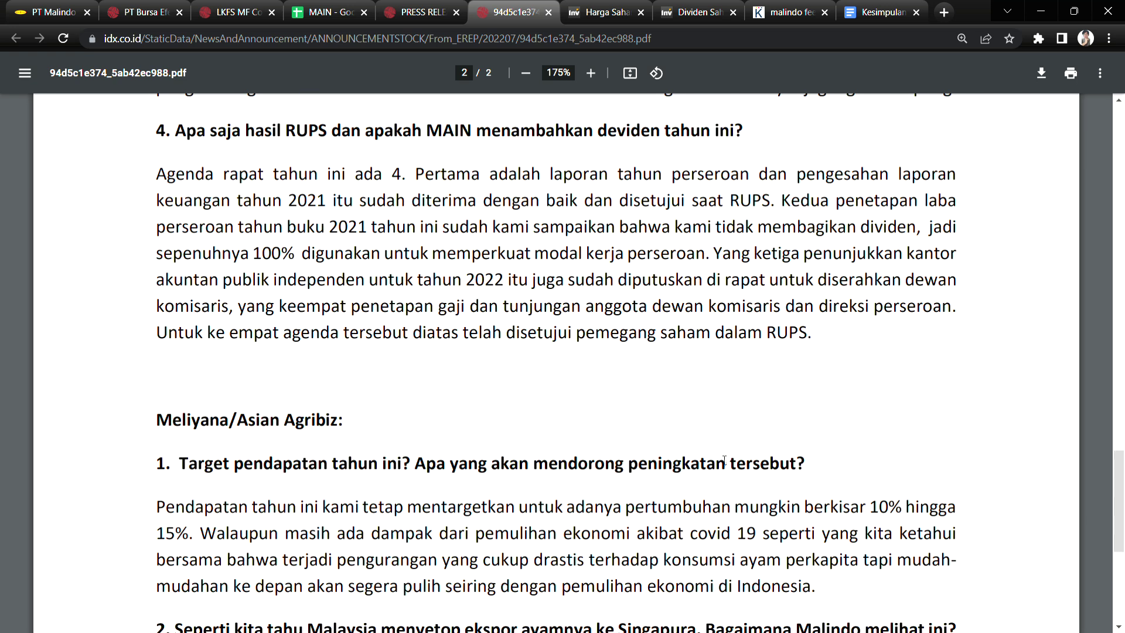
scroll(724, 460, "down", 2)
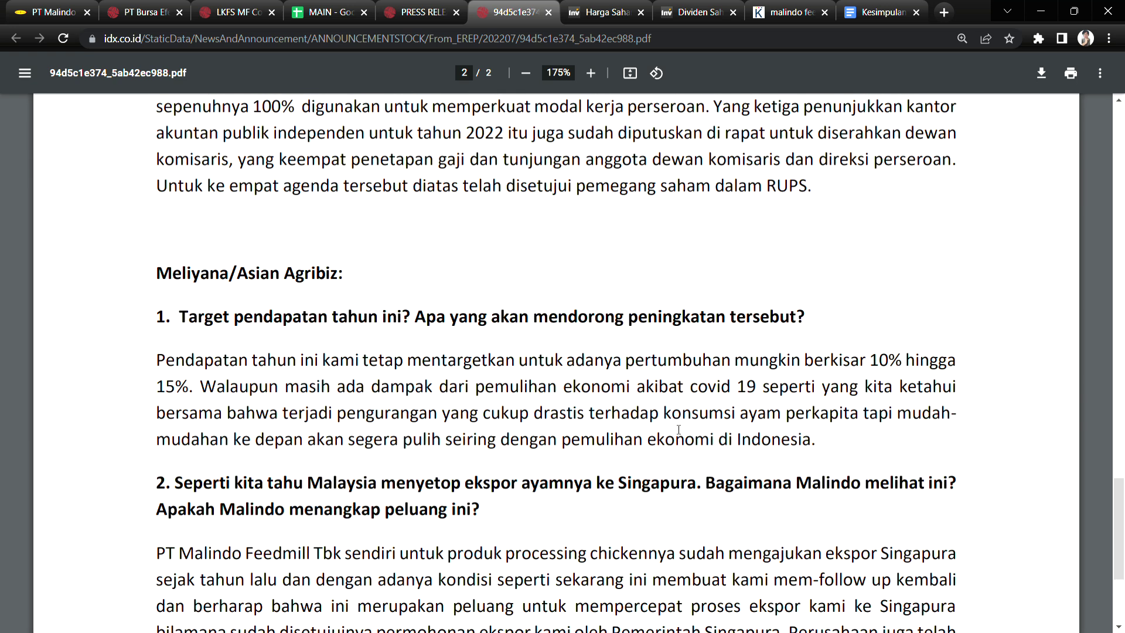
Step: Reread the third answer on this year's capex and its uses, highlighting "Sunny'chick"
scroll(679, 429, "up", 5)
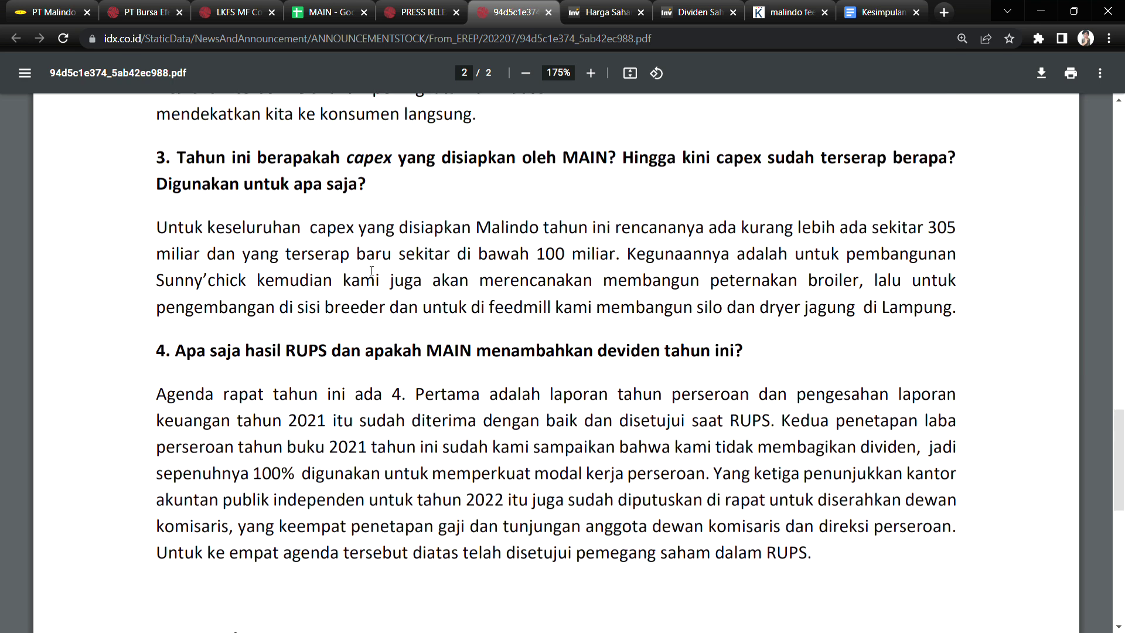
left_click_drag(246, 280, 156, 280)
left_click(232, 280)
left_click_drag(292, 307, 295, 309)
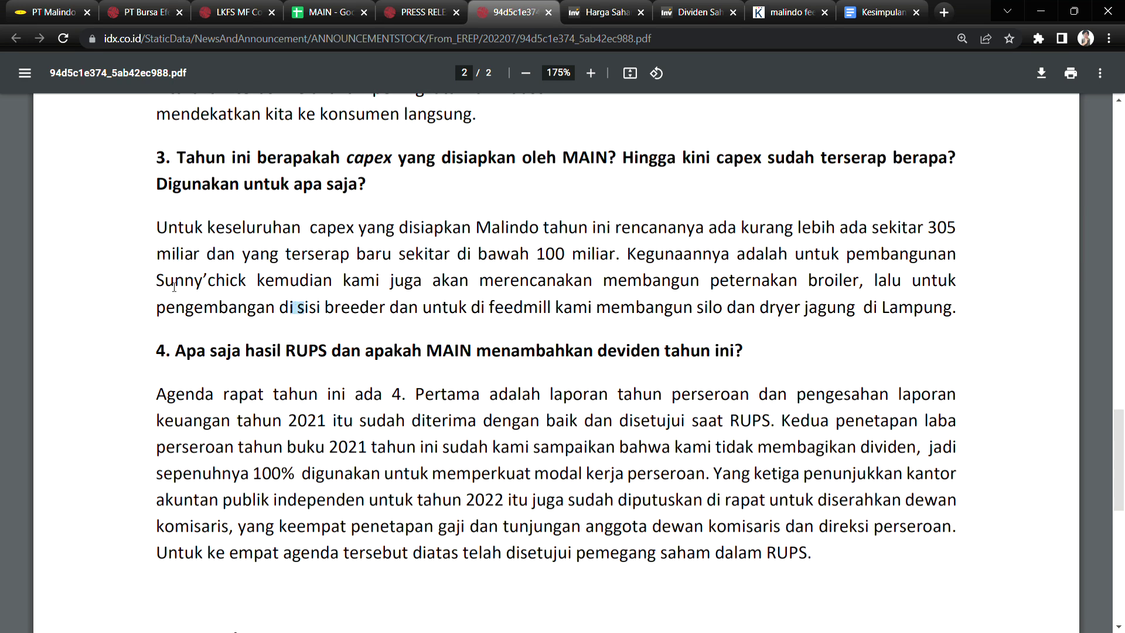
left_click_drag(157, 281, 249, 289)
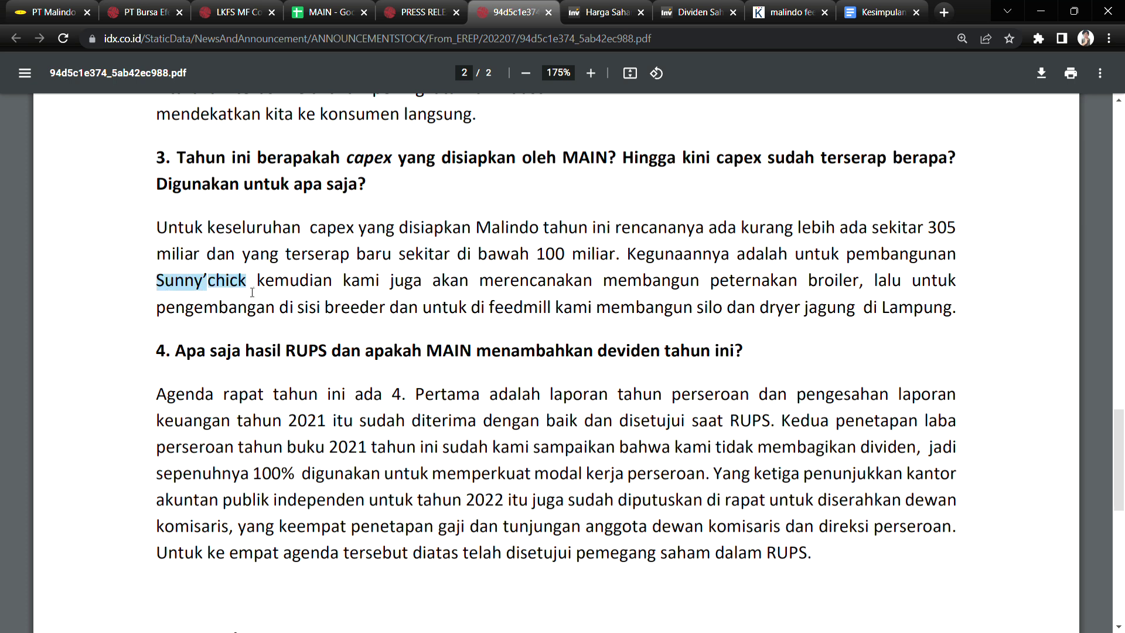
left_click(252, 291)
Step: Check the 2022 Laba Bersih in the MAIN sheet against the obstacles listed in section III of the press release
left_click(340, 10)
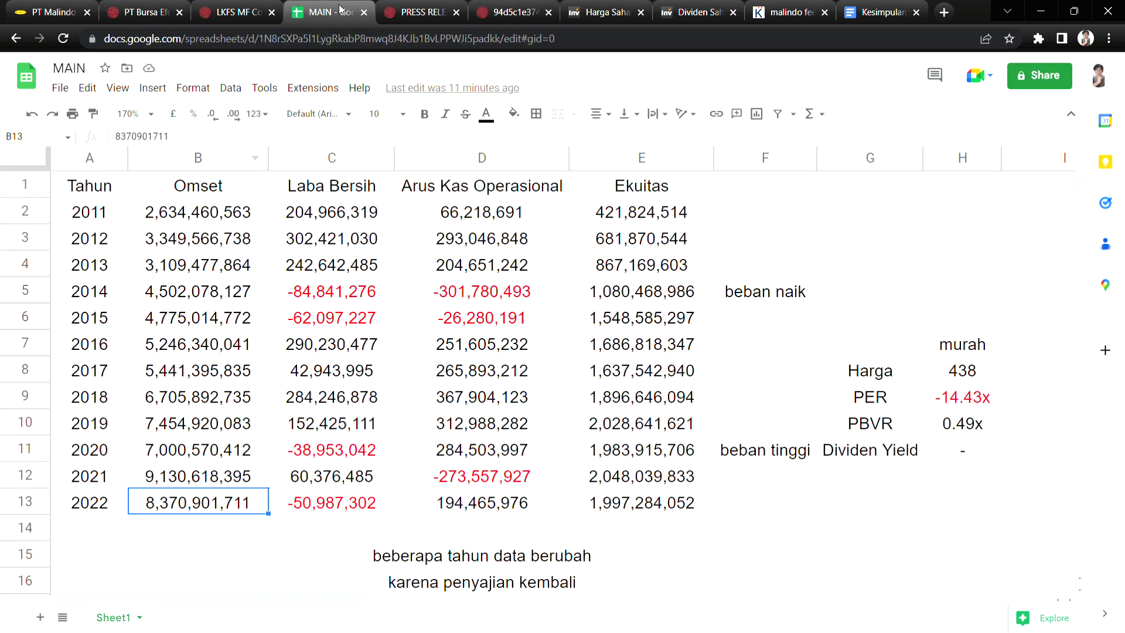
left_click(385, 510)
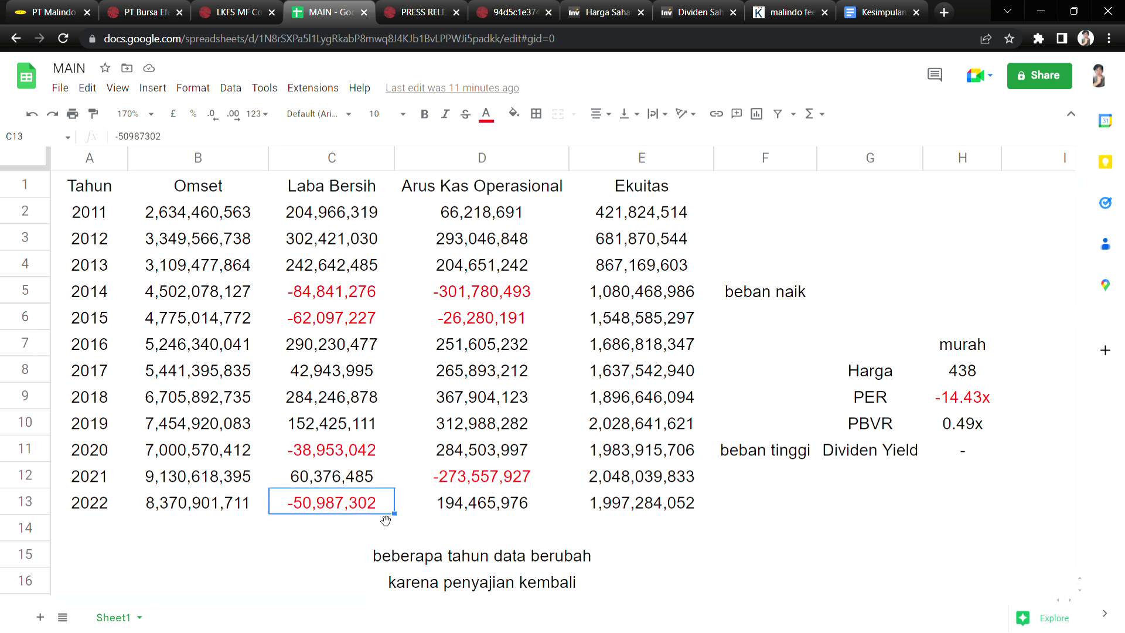
left_click(419, 12)
scroll(439, 352, "up", 10)
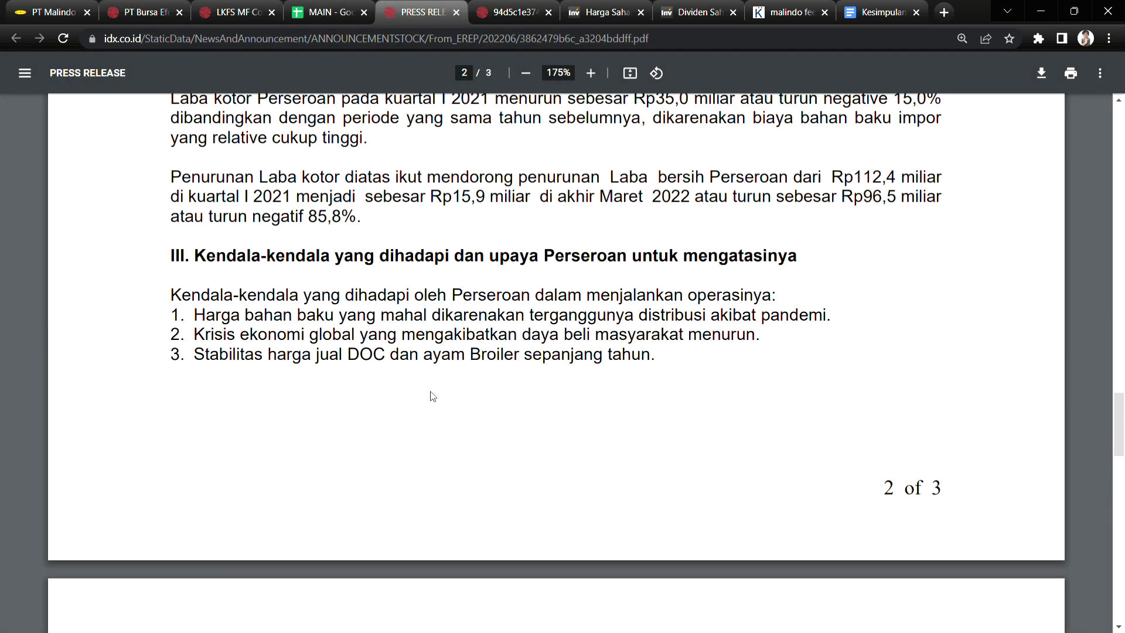
Step: View the 2013 peak on the Investing.com MAIN price chart and examine the 2011 to 2013 rows in the MAIN sheet
left_click(505, 12)
left_click(583, 5)
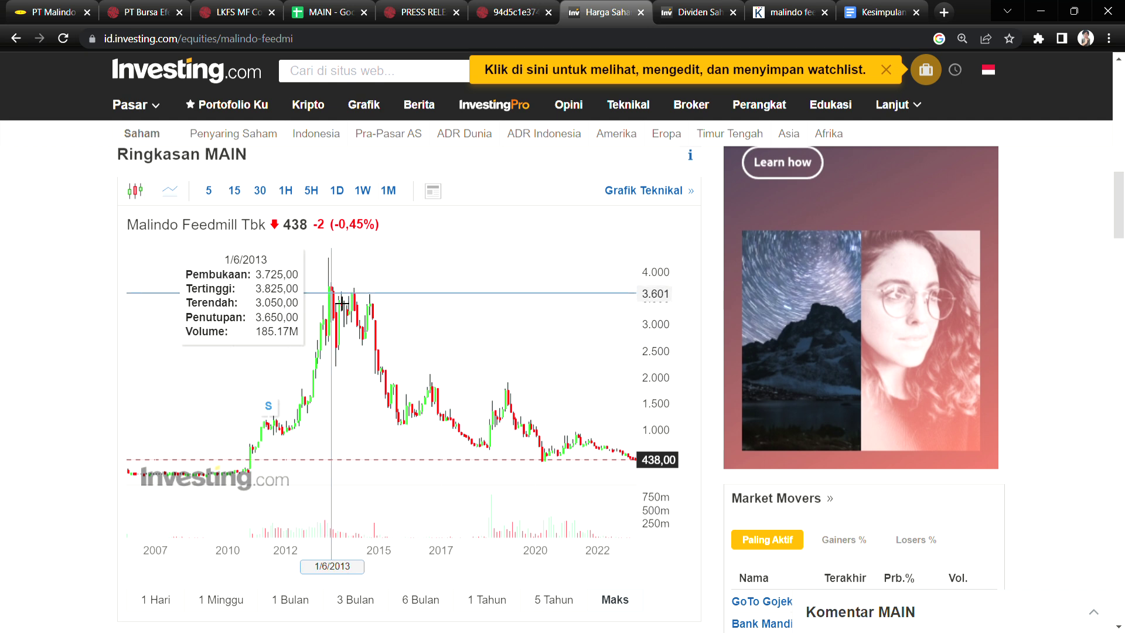
key("ctrl+4")
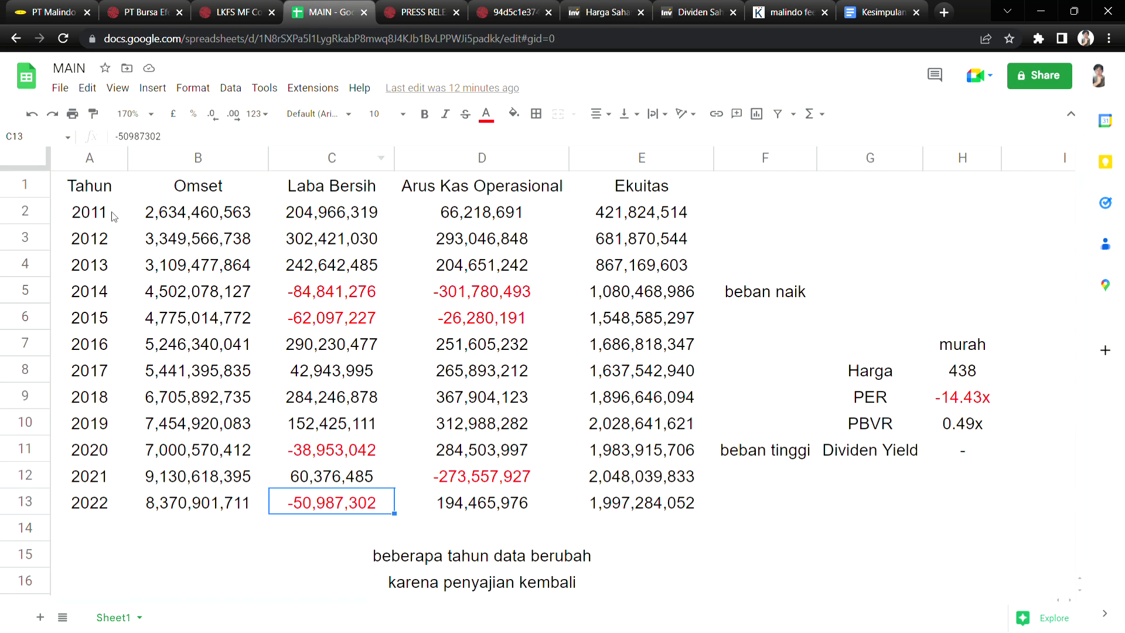
left_click_drag(114, 217, 649, 260)
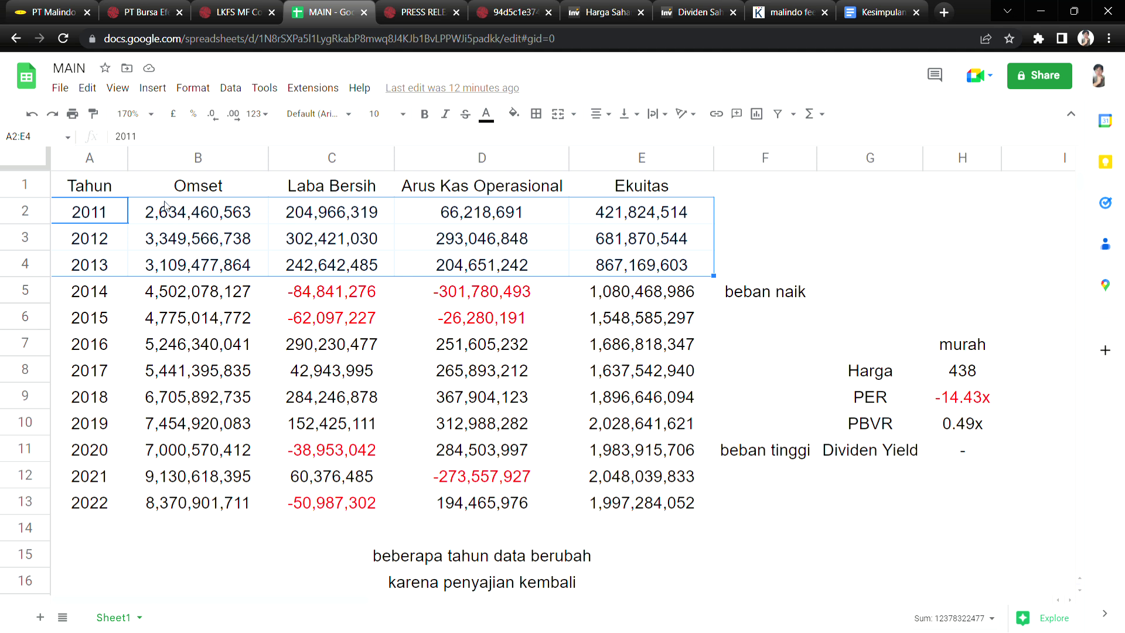
left_click(147, 249)
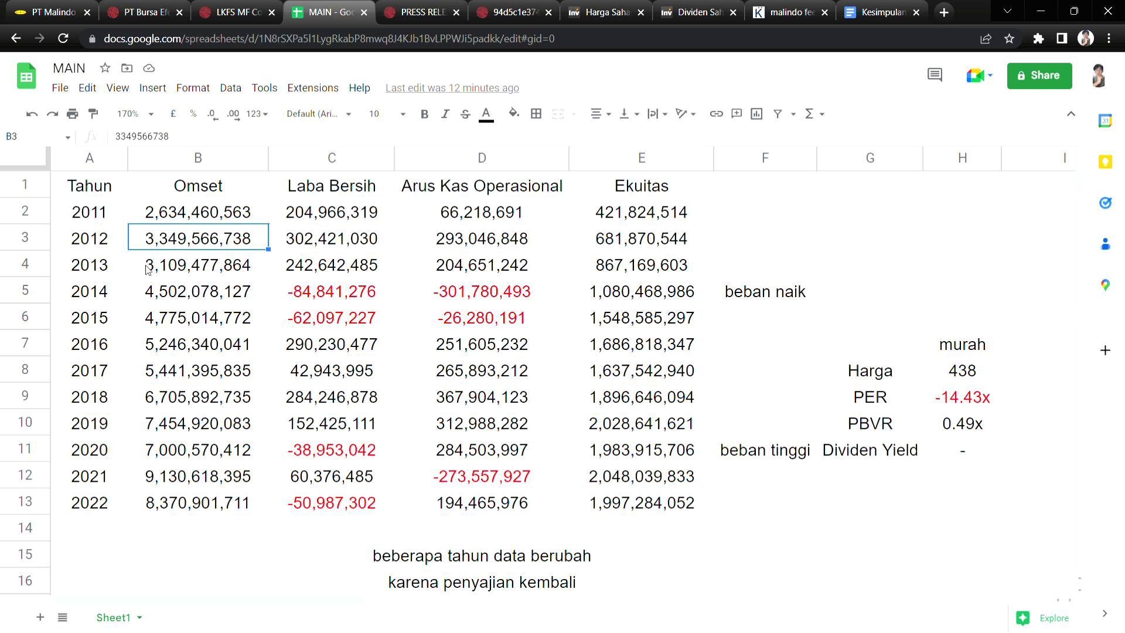
left_click(148, 268)
Step: Examine the 2011 to 2013 figures column by column, highlighting Omset, Laba Bersih, Arus Kas Operasional and Ekuitas
left_click_drag(146, 217, 382, 267)
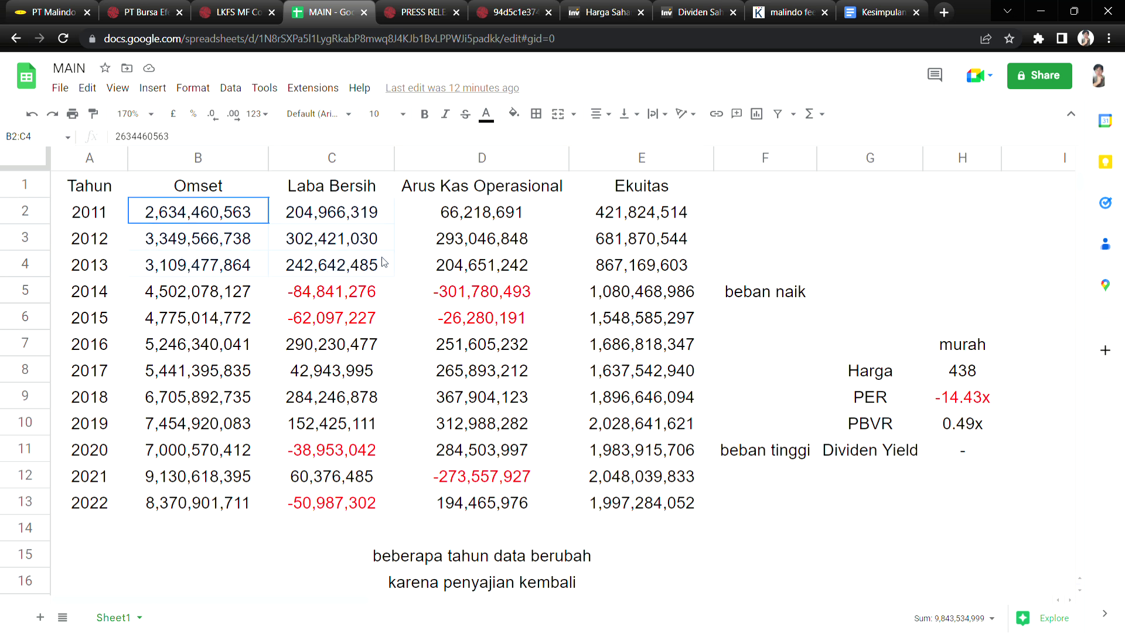
left_click_drag(383, 261, 384, 260)
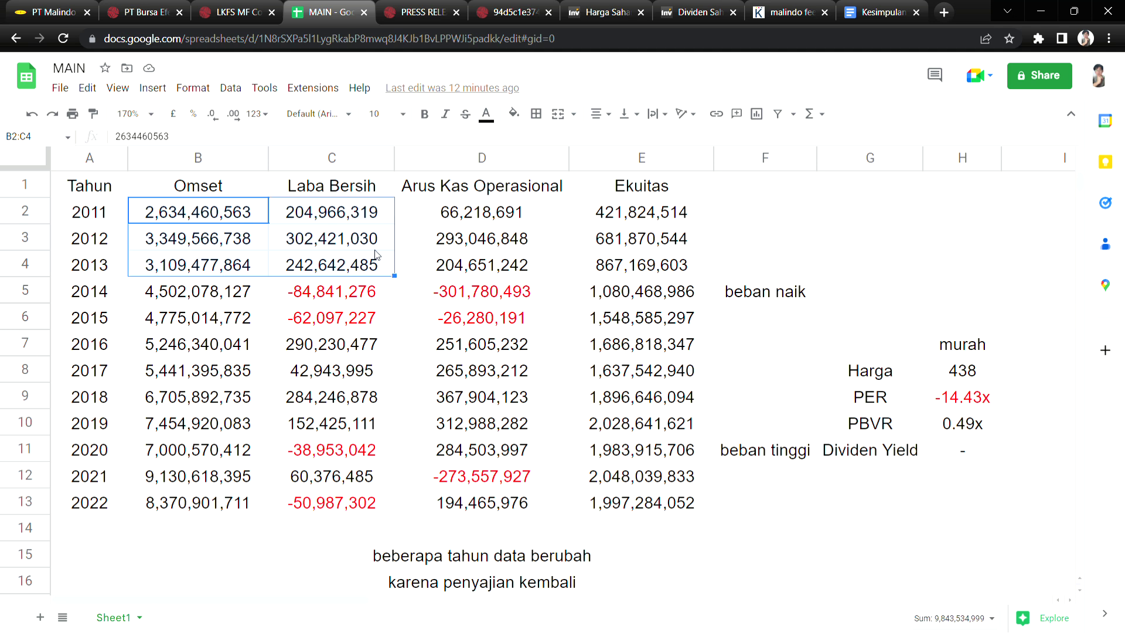
left_click_drag(435, 223, 529, 267)
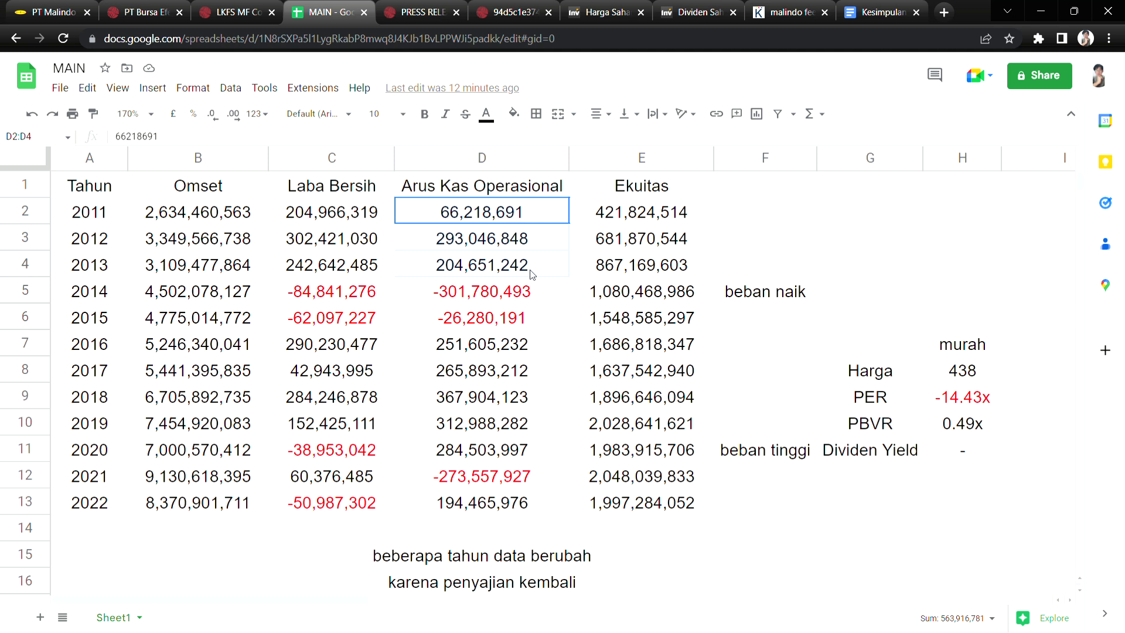
left_click_drag(530, 274, 553, 264)
left_click_drag(392, 210, 397, 262)
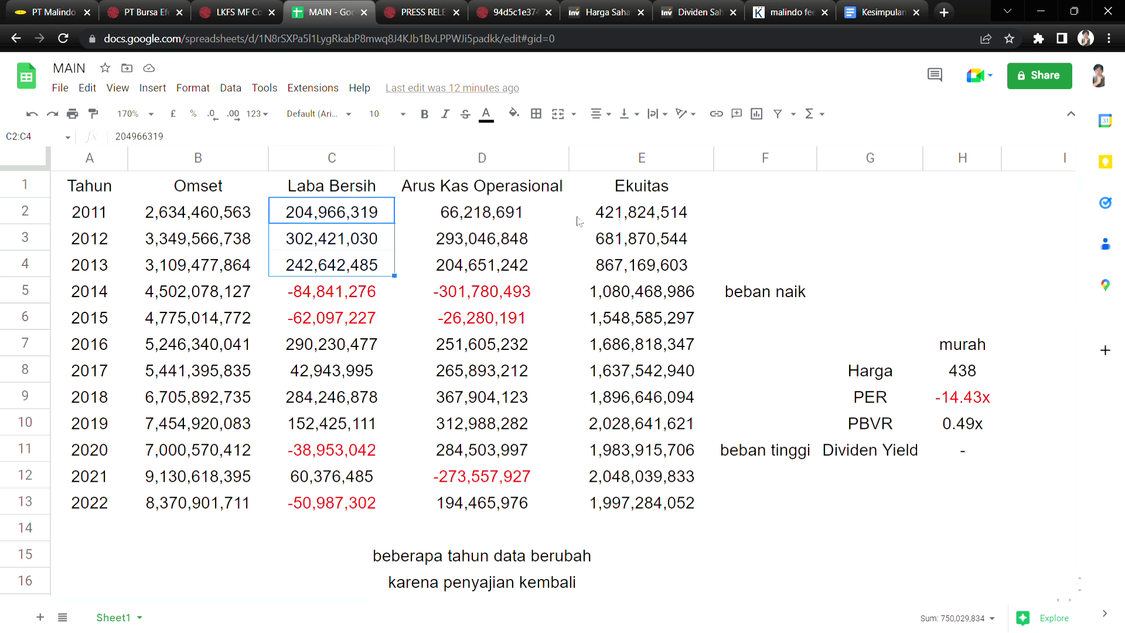
left_click_drag(583, 212, 588, 266)
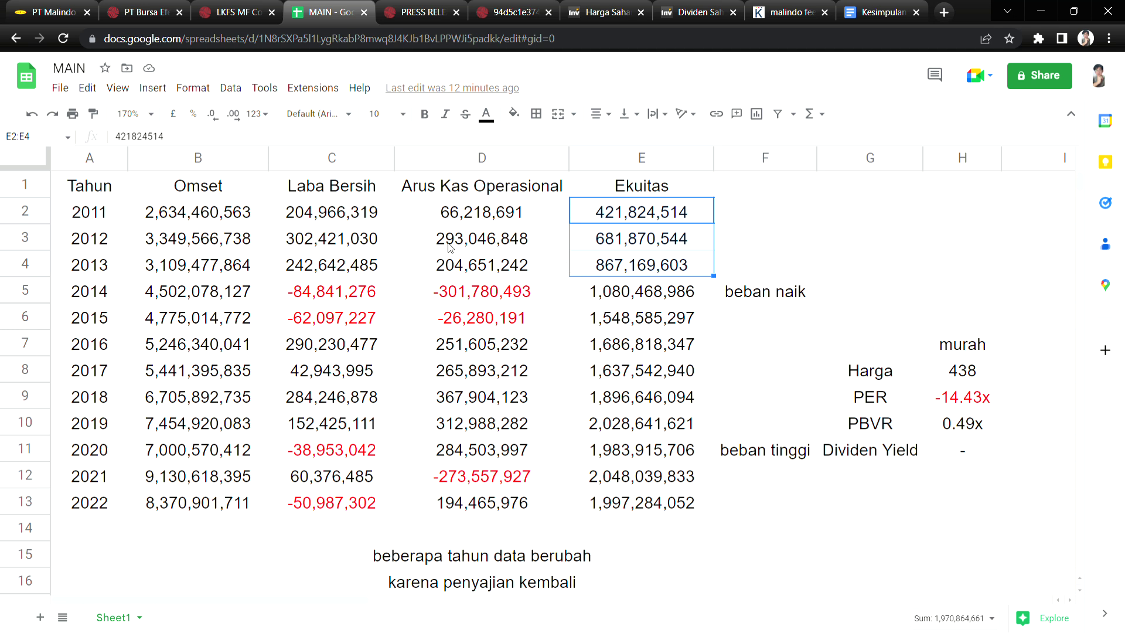
left_click(382, 216)
left_click(596, 216)
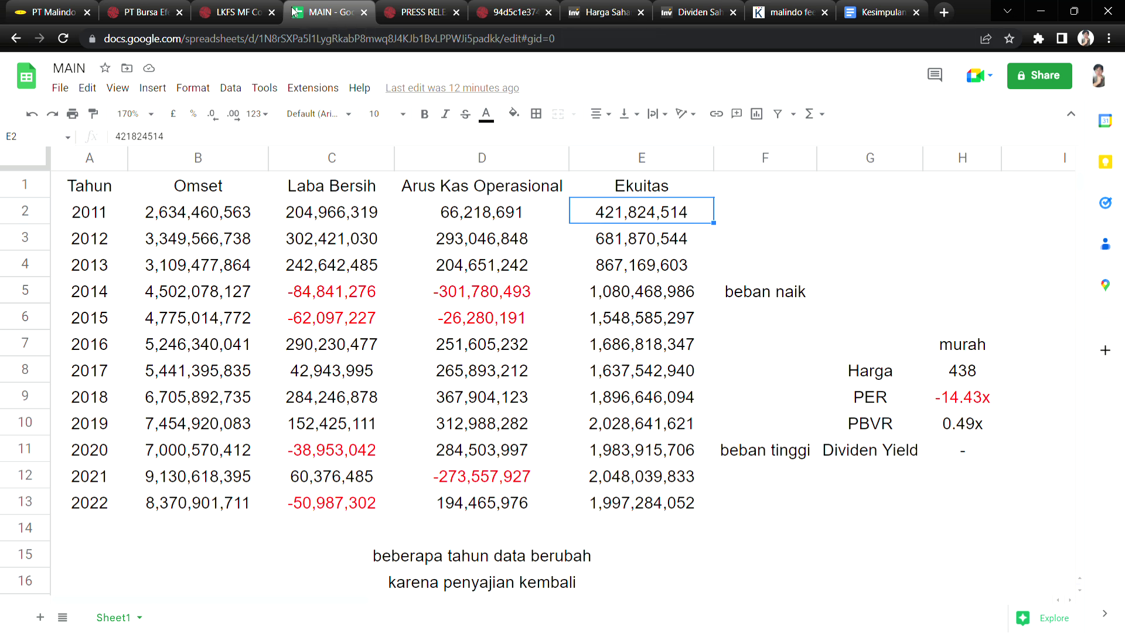
Step: Compare the Investing.com price chart around 2013 with the MAIN sheet's 2011 to 2013 financials, highlighting A2:E4
left_click(607, 12)
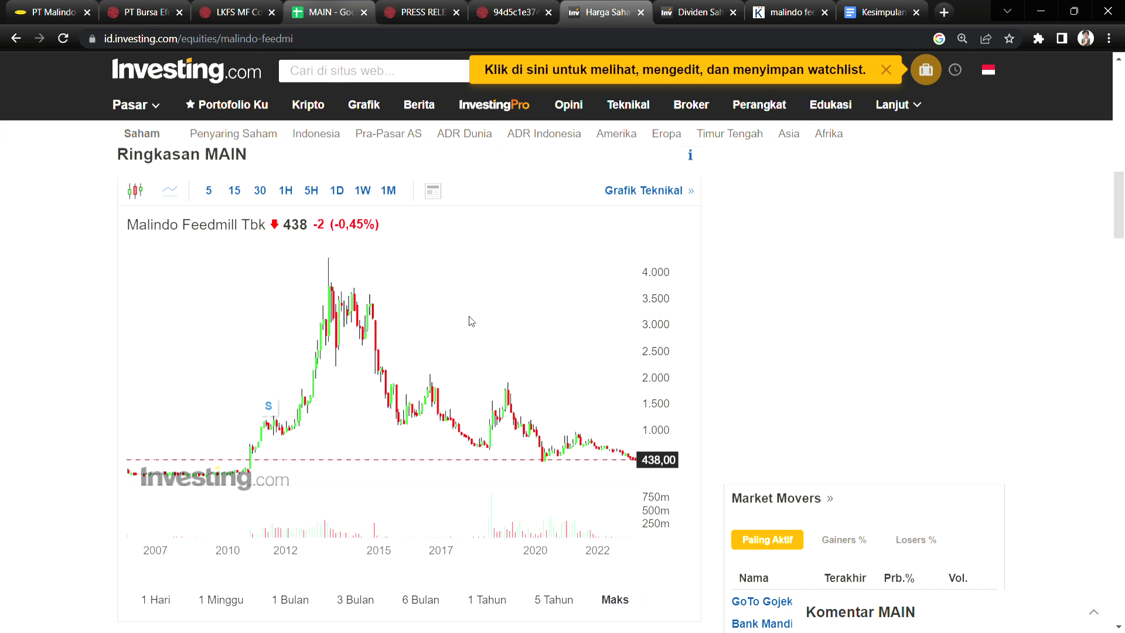
left_click(323, 12)
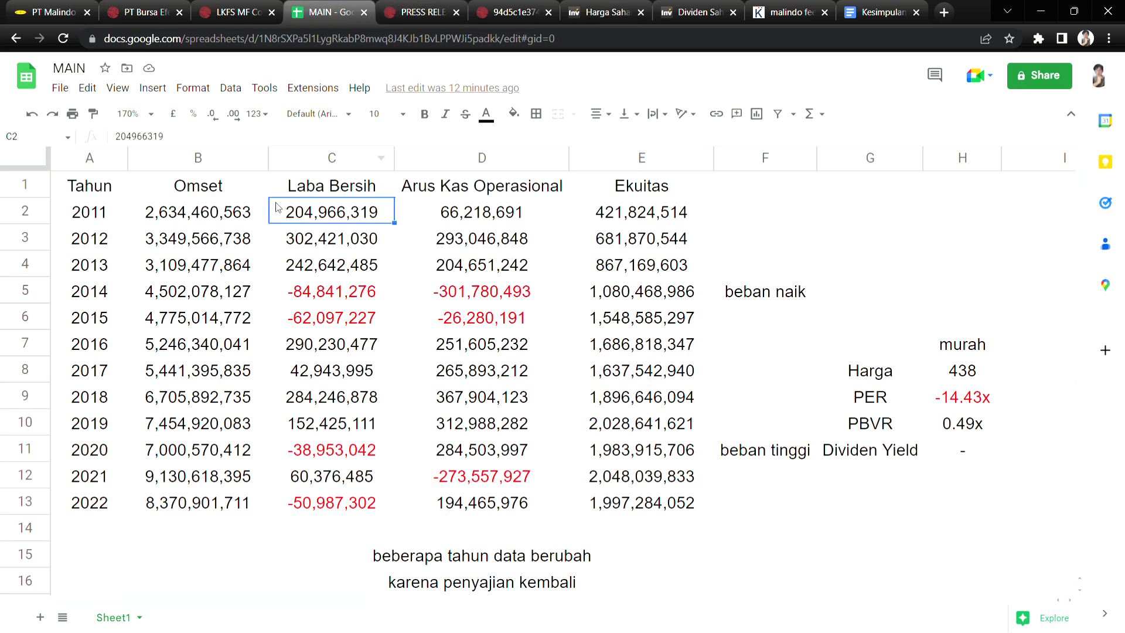
left_click_drag(120, 212, 664, 262)
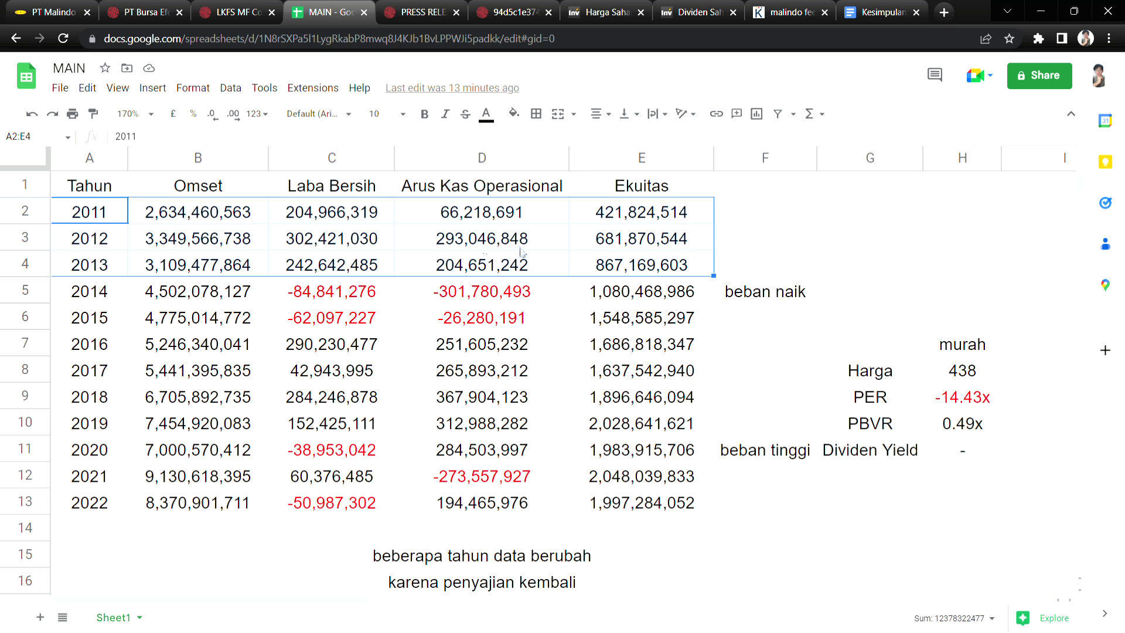
left_click(477, 7)
left_click(607, 12)
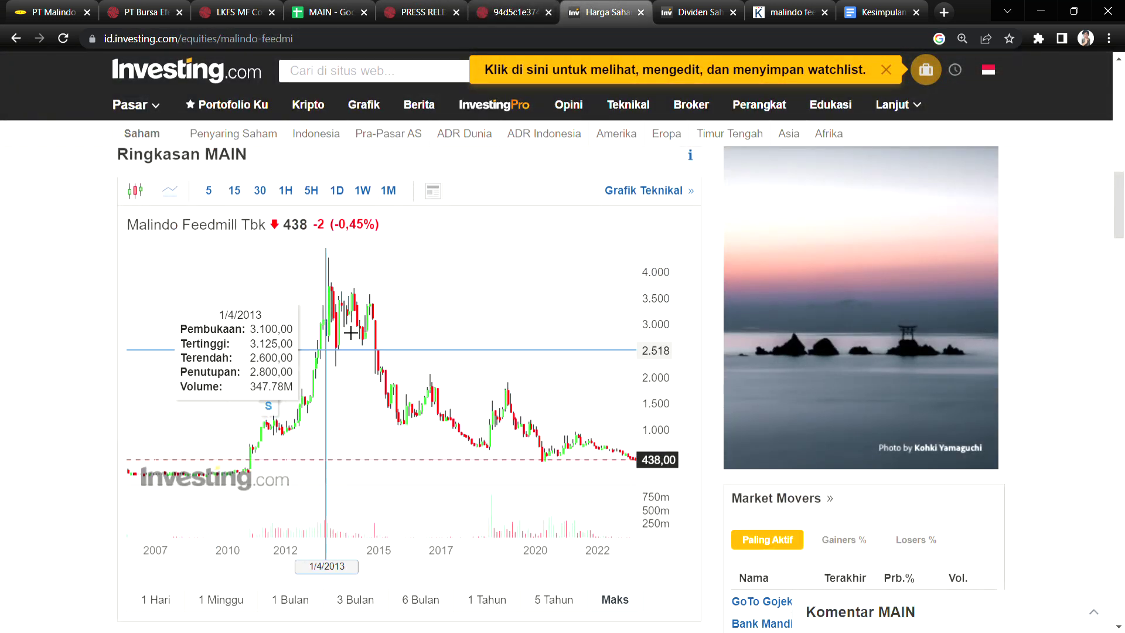
Step: Return to the MAIN sheet and highlight the 2014 to 2021 financial rows from Tahun through Ekuitas
left_click(325, 13)
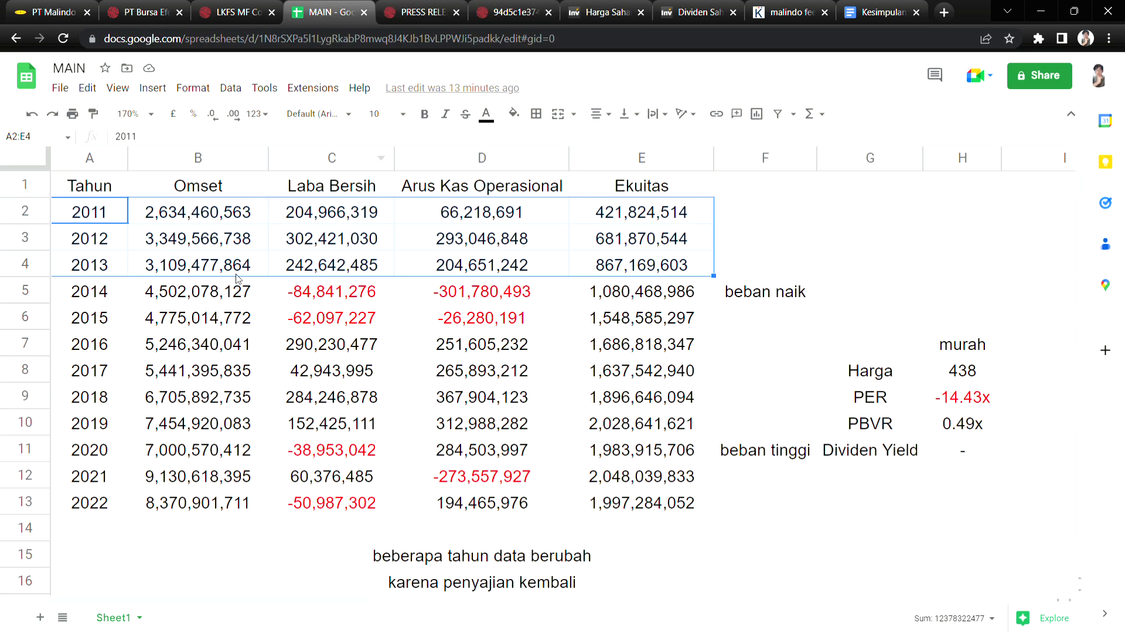
left_click(196, 290)
left_click_drag(119, 291, 692, 486)
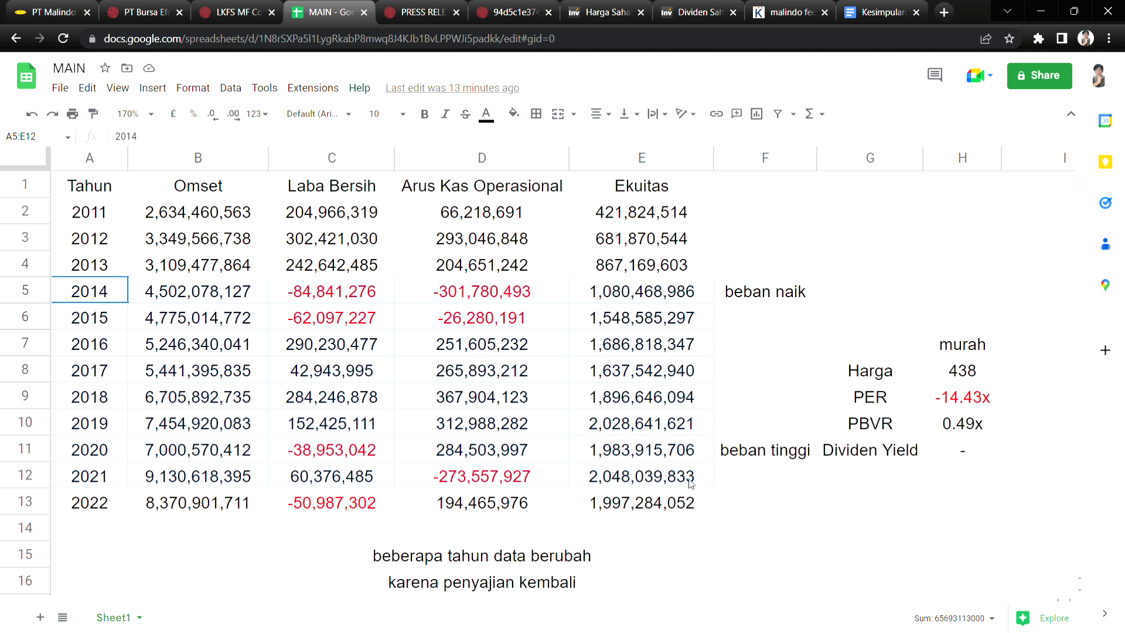
Step: Compare the long-term MAIN price chart on Investing.com with the MAIN sheet, highlighting its 2011 to 2022 rows from Tahun through Ekuitas
left_click_drag(691, 483, 691, 483)
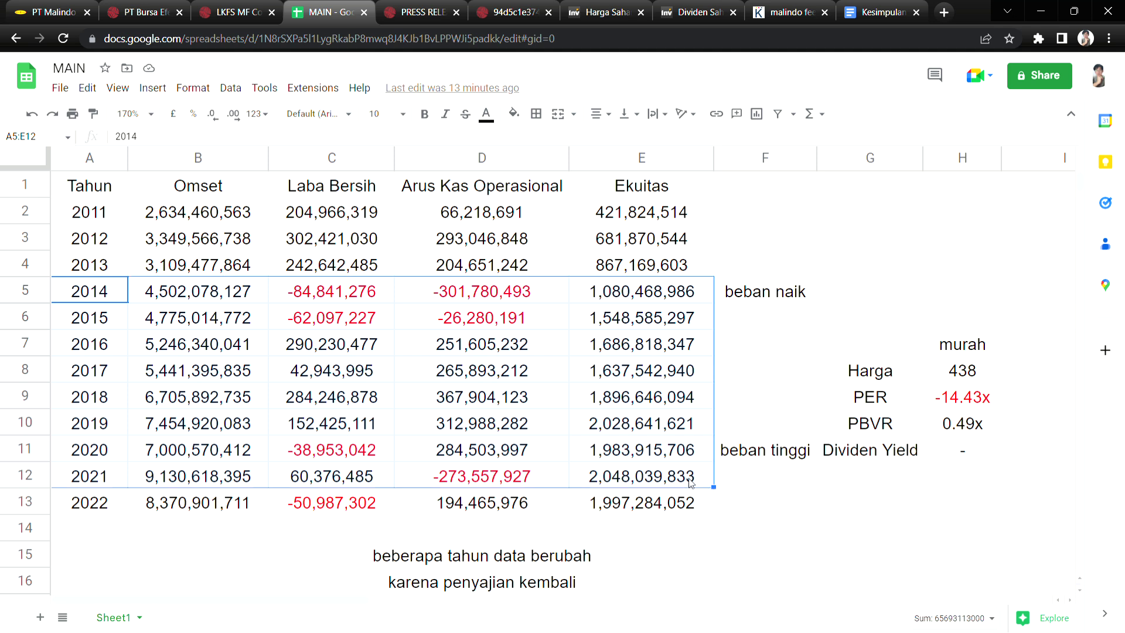
left_click(607, 11)
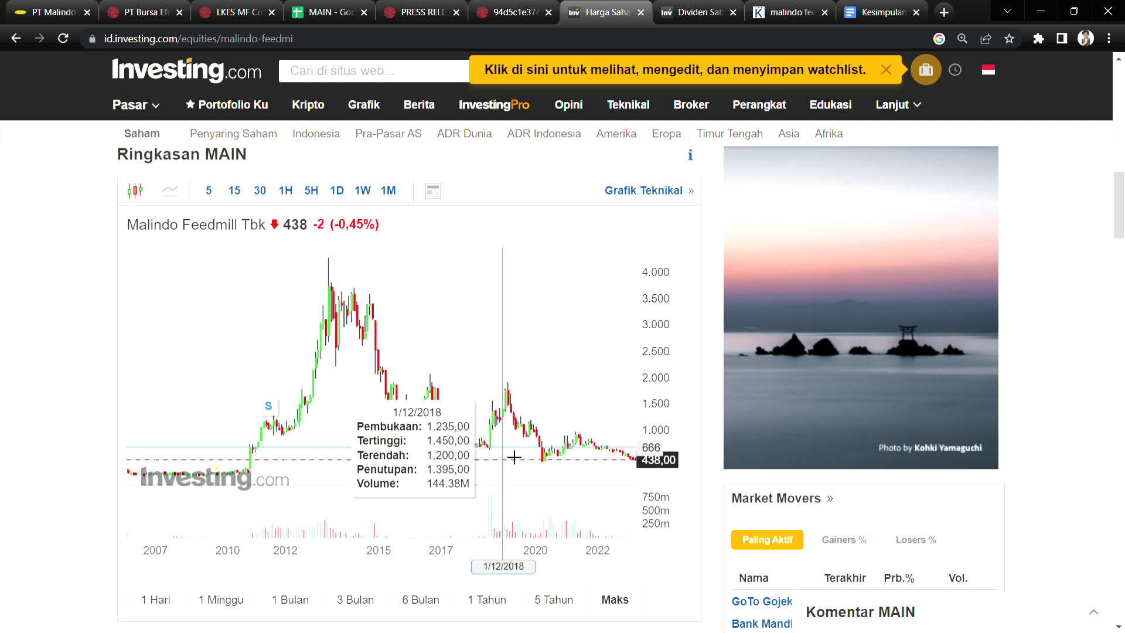
left_click(322, 12)
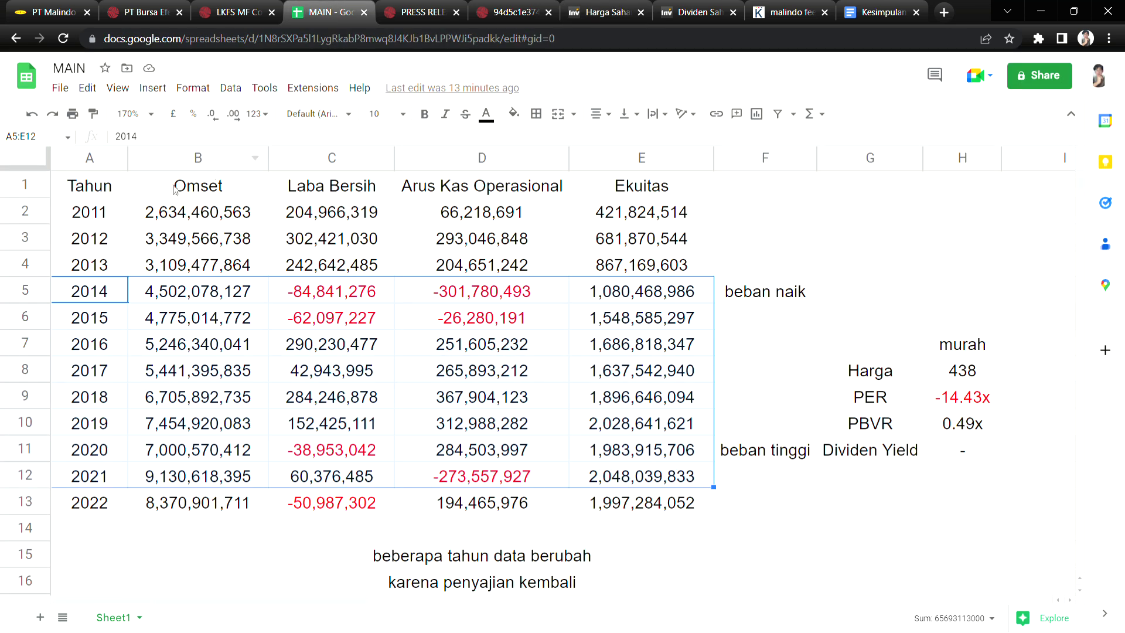
left_click_drag(118, 214, 620, 498)
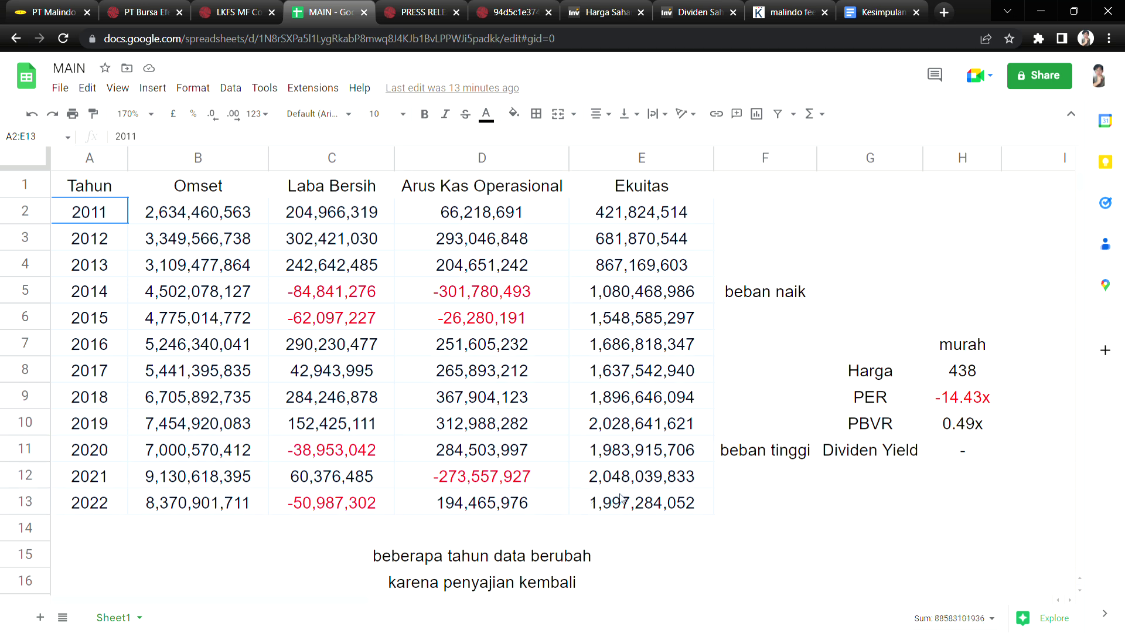
Step: Examine the Omset, Laba Bersih and Ekuitas columns, highlighting B1:E12 and the Laba Bersih figures from 2012 onward
left_click(246, 212)
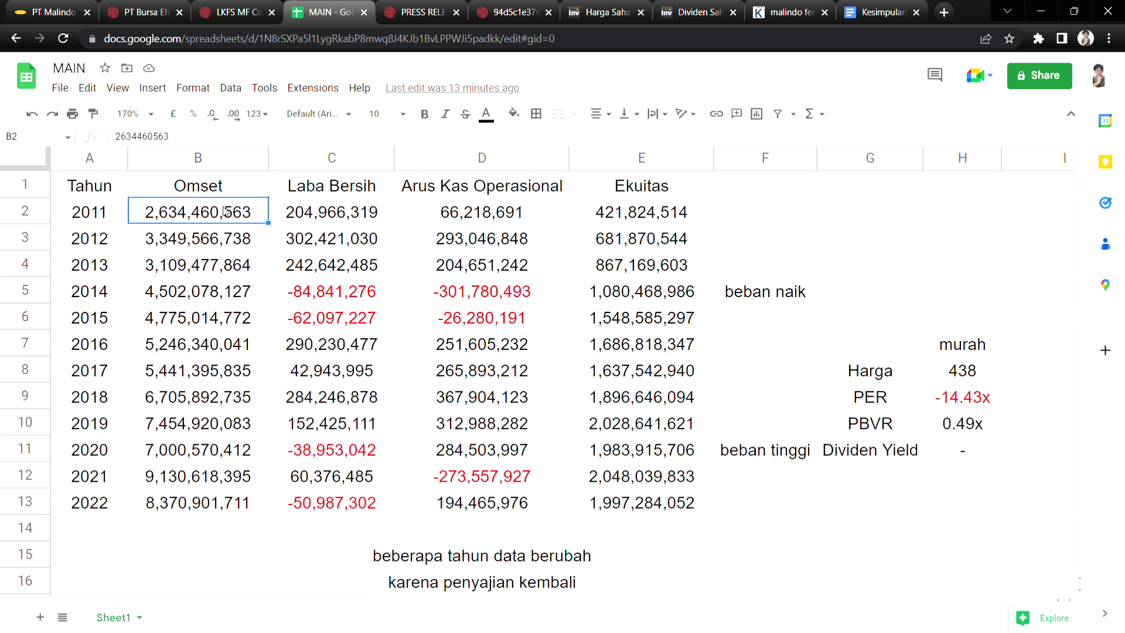
left_click(183, 189)
left_click(375, 193)
left_click(618, 190)
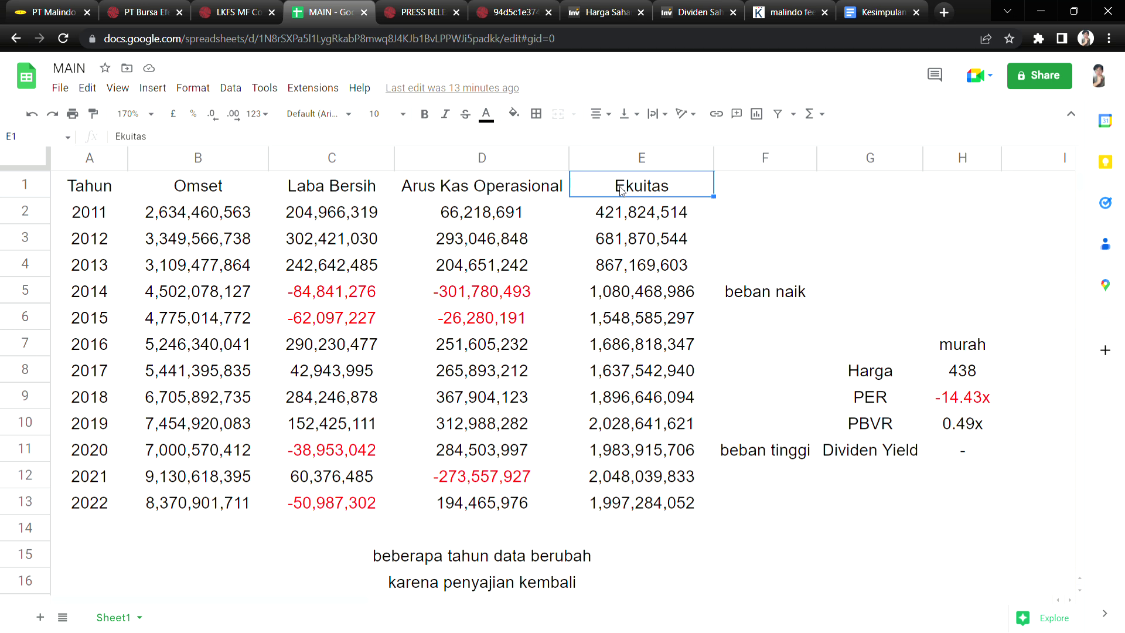
left_click_drag(150, 189, 651, 491)
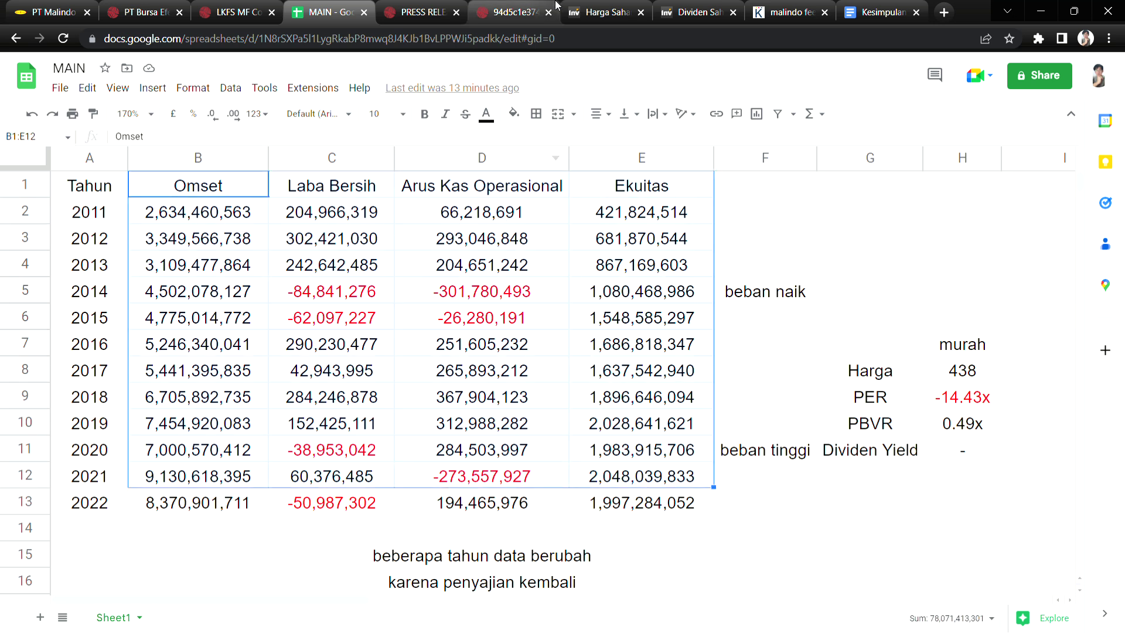
left_click(391, 370)
left_click(275, 238)
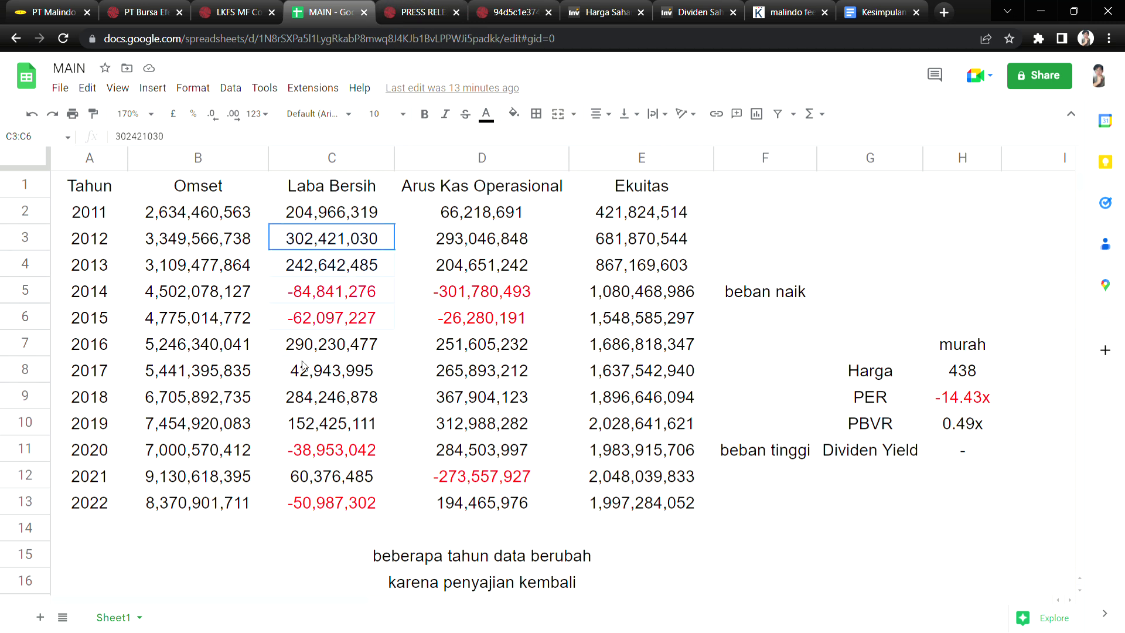
left_click(327, 498, "shift")
Step: Glance at the press release and Q&A documents, and view the one-year MAIN price chart on Investing.com
left_click(439, 11)
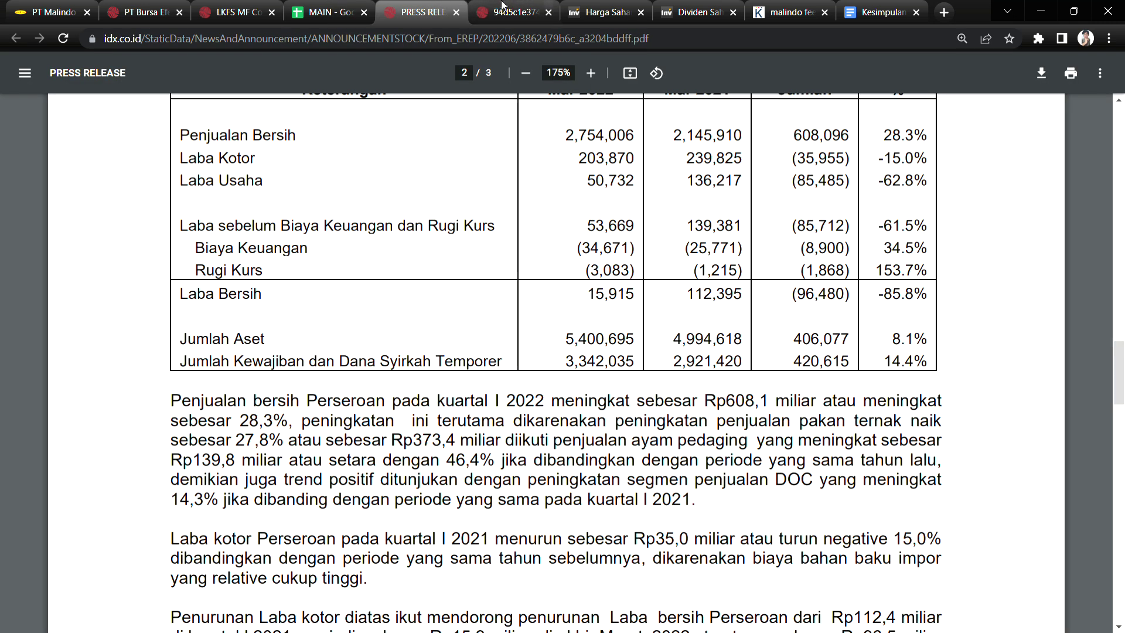
left_click(503, 11)
left_click(578, 13)
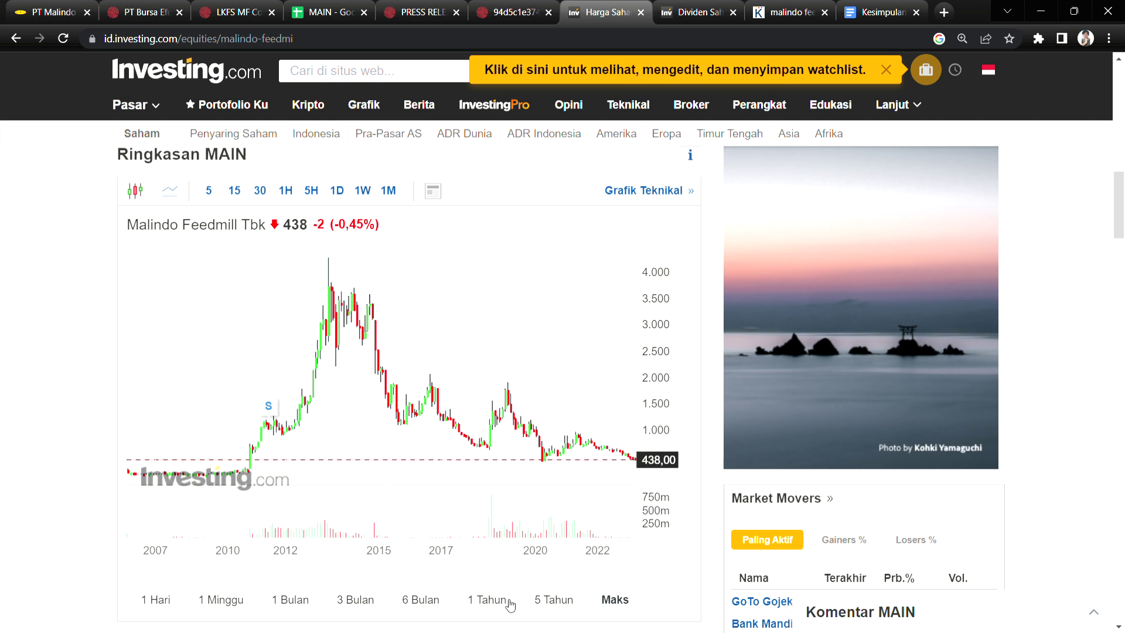
left_click(489, 600)
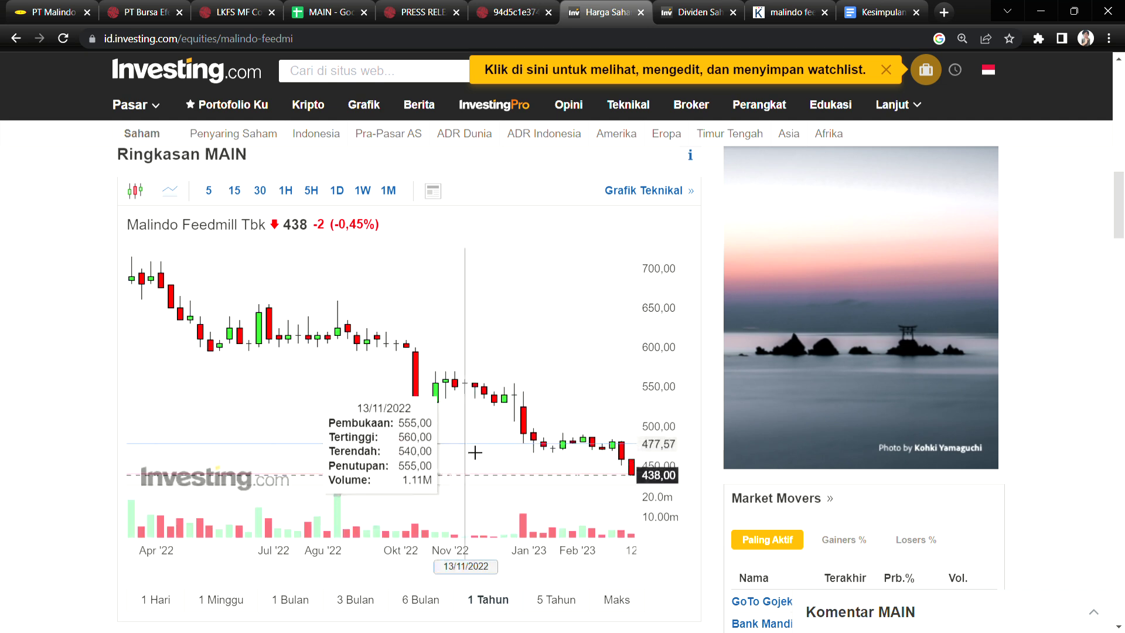
scroll(491, 563, "down", 1)
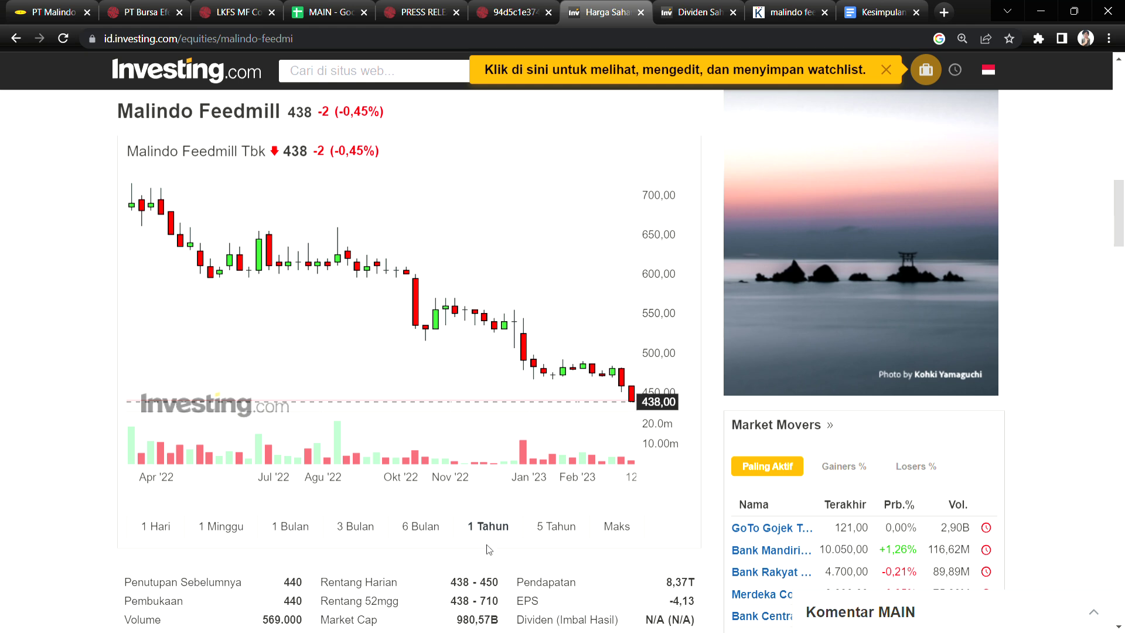
scroll(486, 545, "up", 1)
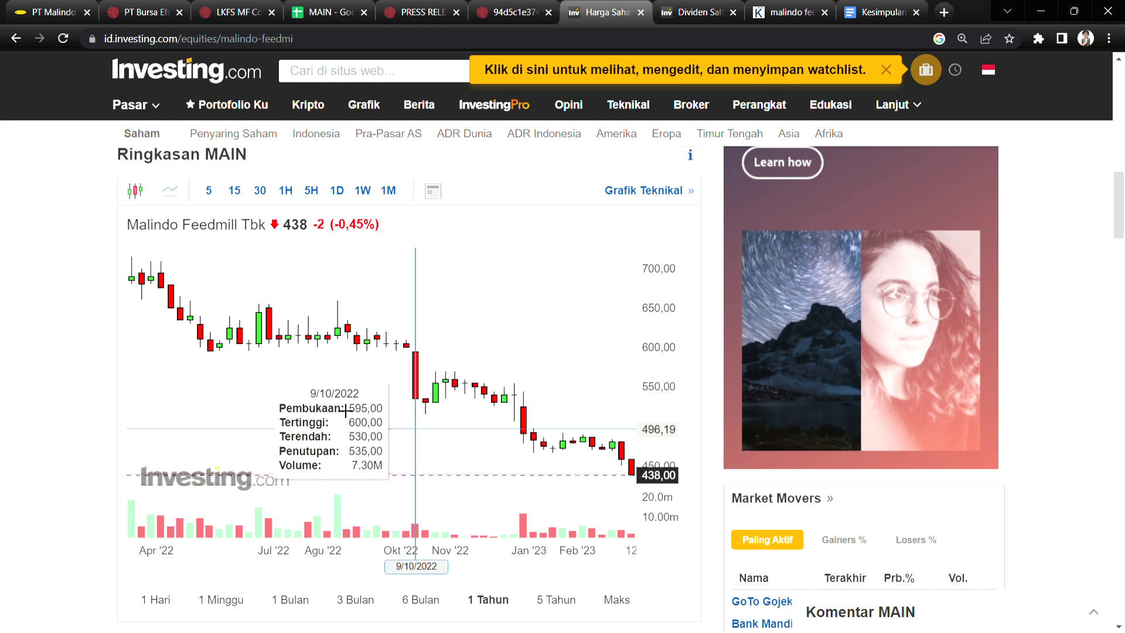
Step: Compare the Laba Bersih history in the MAIN sheet with the one-year price chart on Investing.com
left_click(325, 12)
left_click(311, 531)
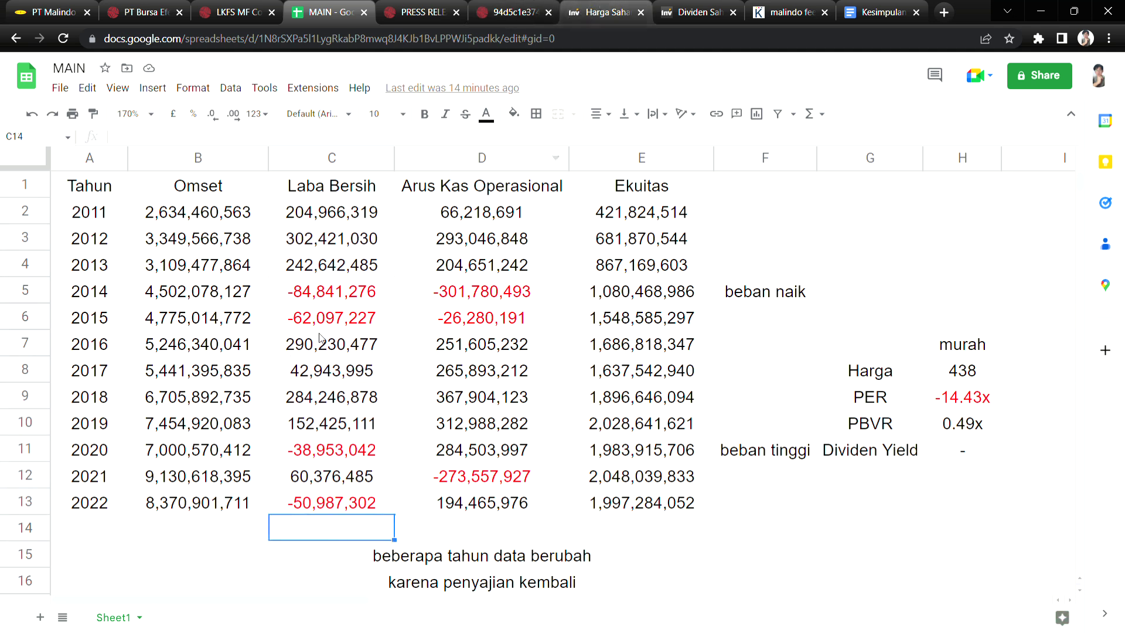
left_click(597, 12)
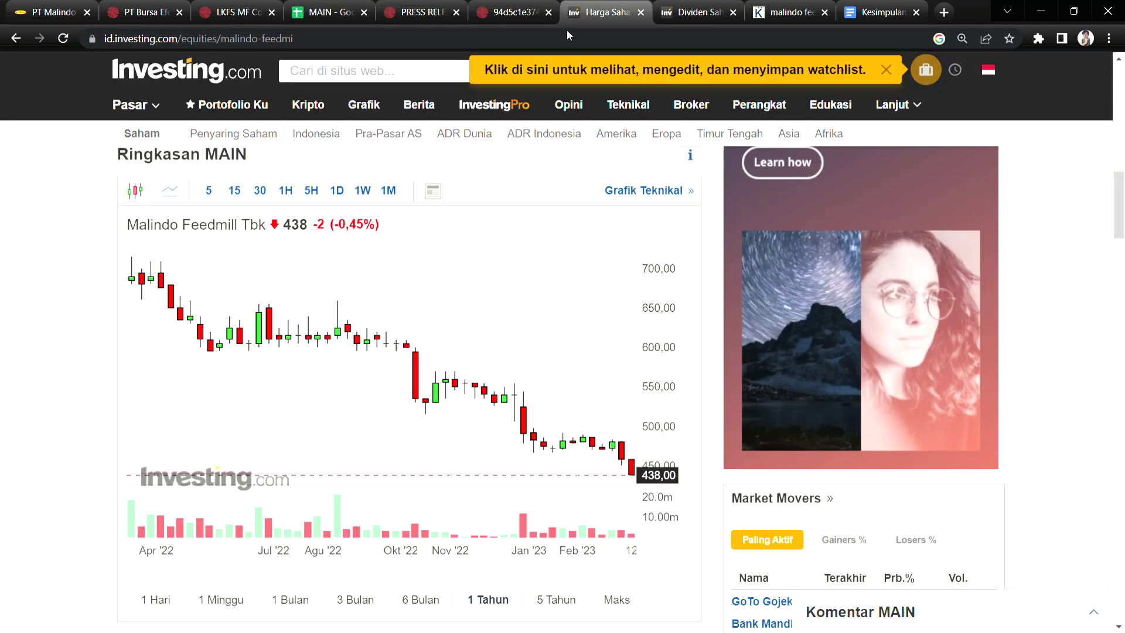
left_click(355, 8)
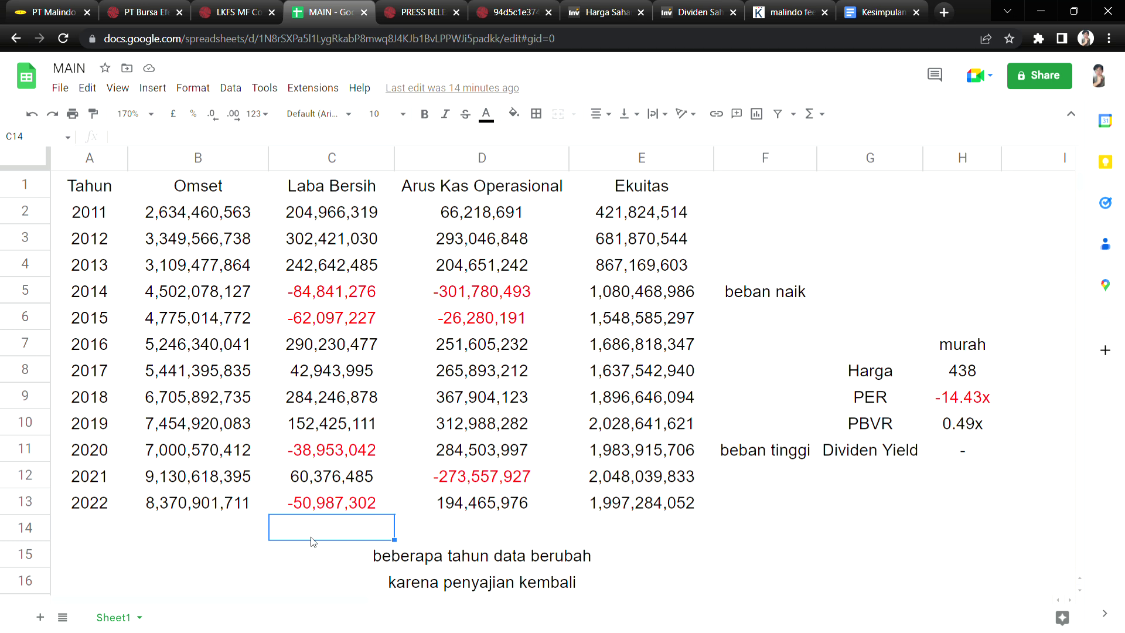
left_click(604, 12)
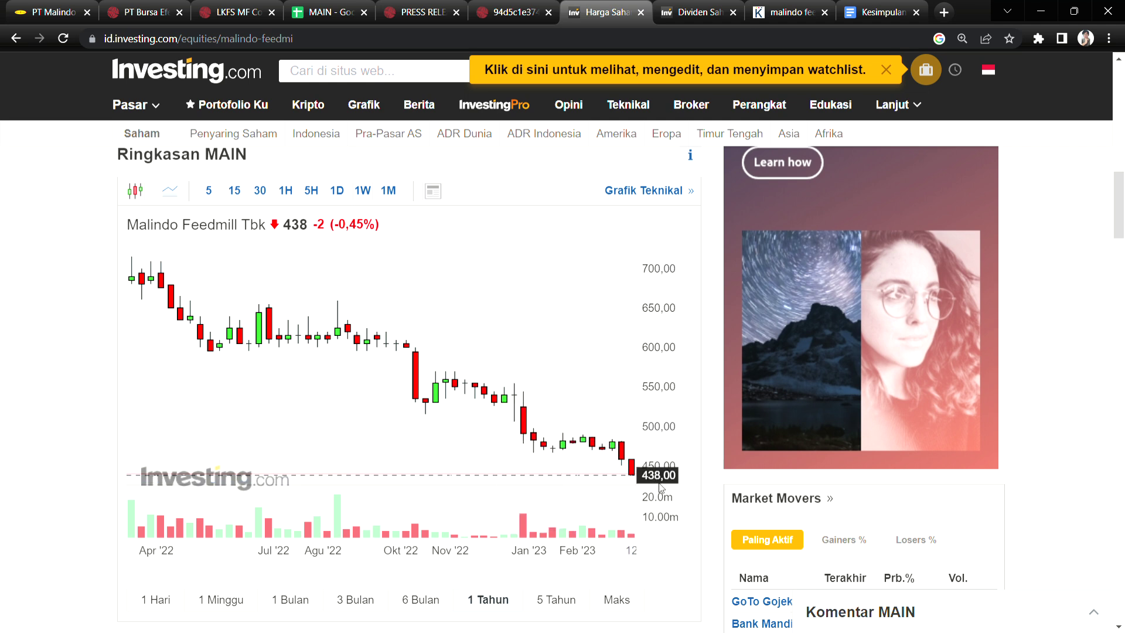
Step: View MAIN's dividend history on Investing.com and highlight the 30 September 2022 cash balance in the consolidated financial report
left_click(694, 11)
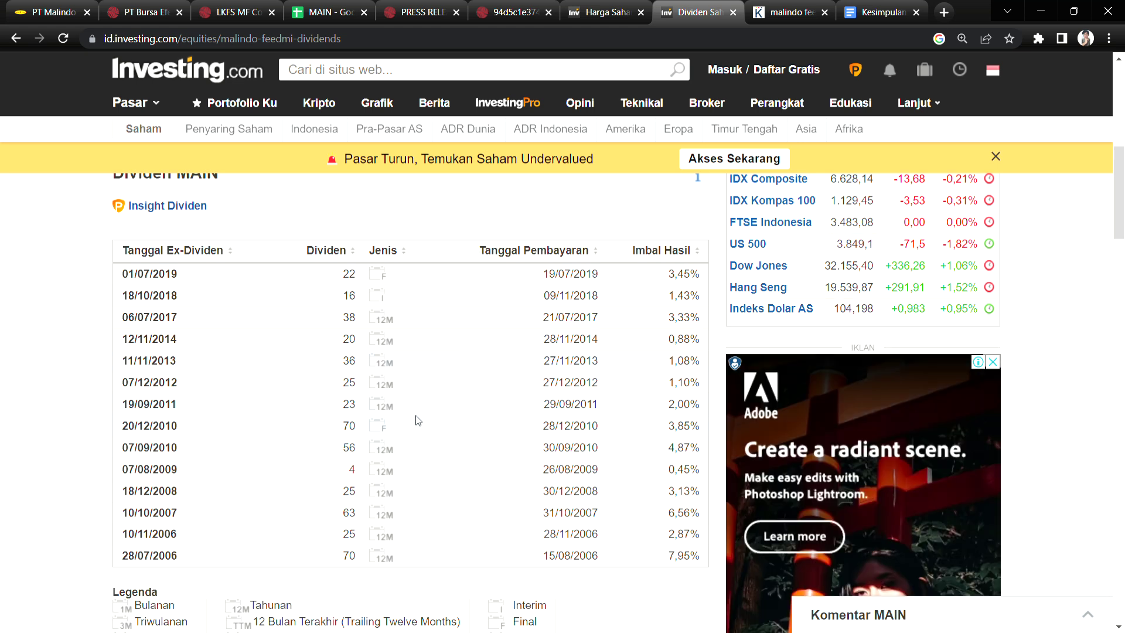
left_click(235, 12)
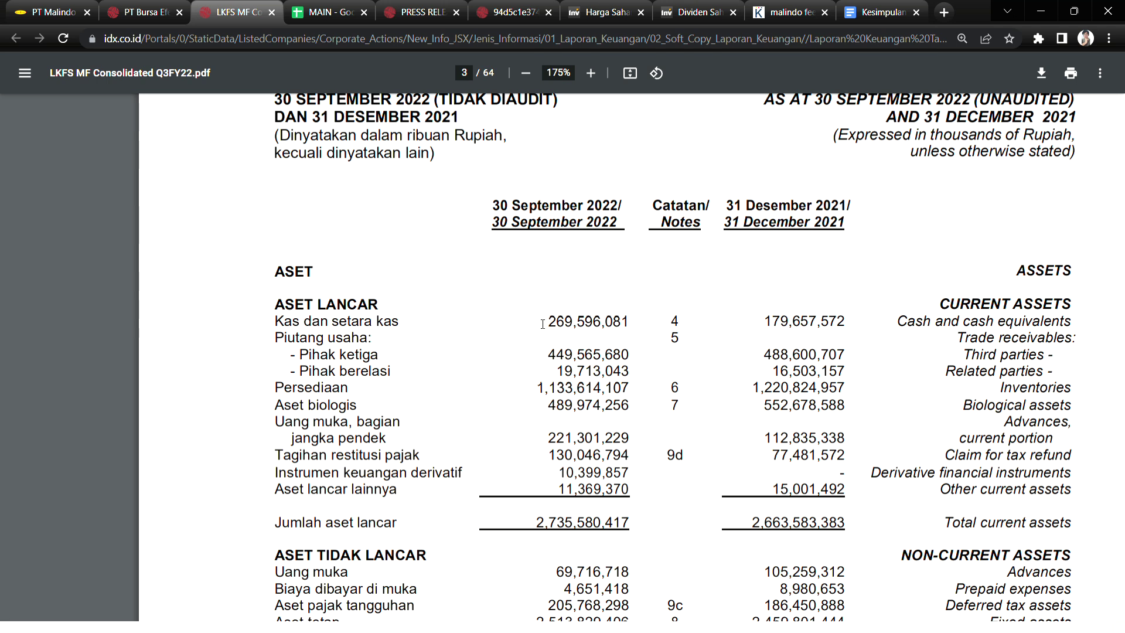
left_click_drag(543, 323, 665, 314)
Step: Return to the Investing.com dividend history and highlight the ex-dividend rows from 2019 back to 2011
left_click(679, 8)
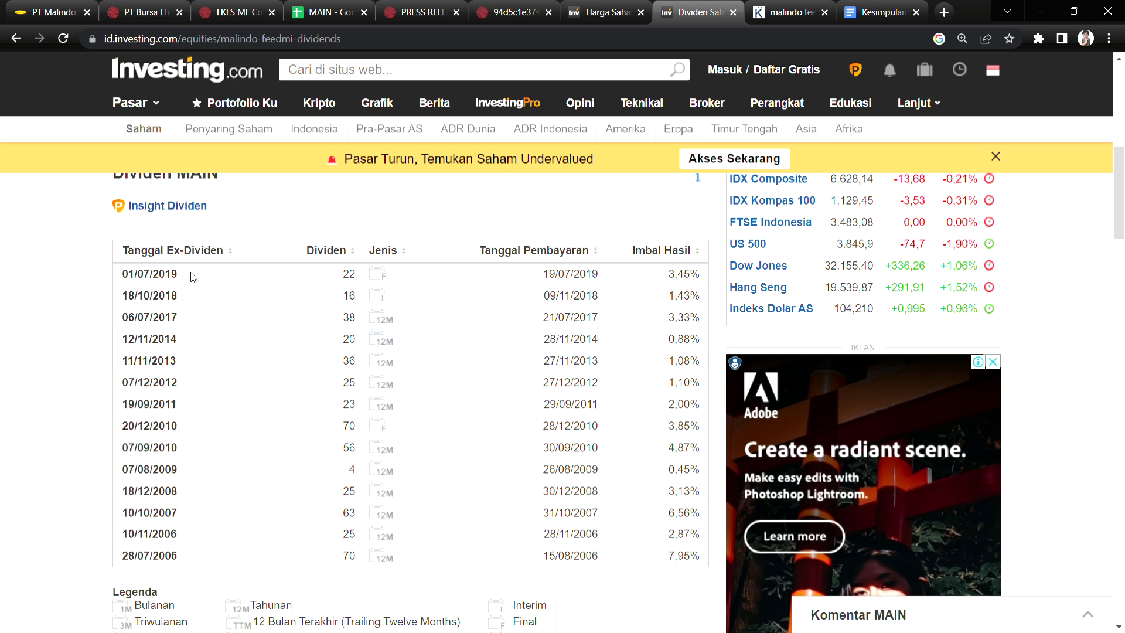
left_click_drag(190, 276, 200, 407)
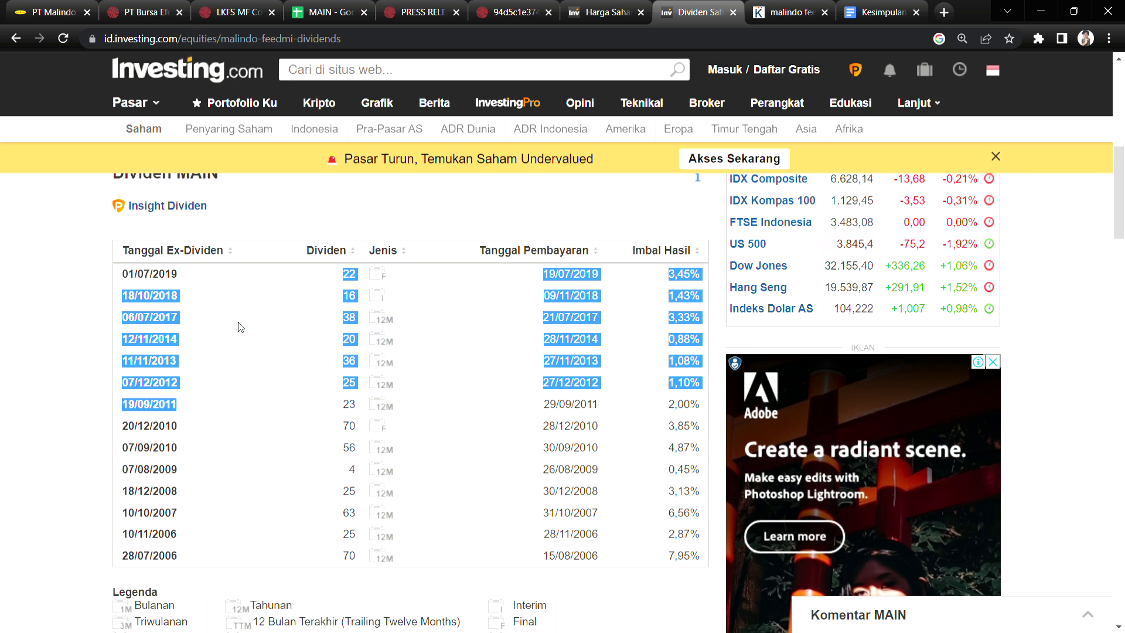
left_click(280, 340)
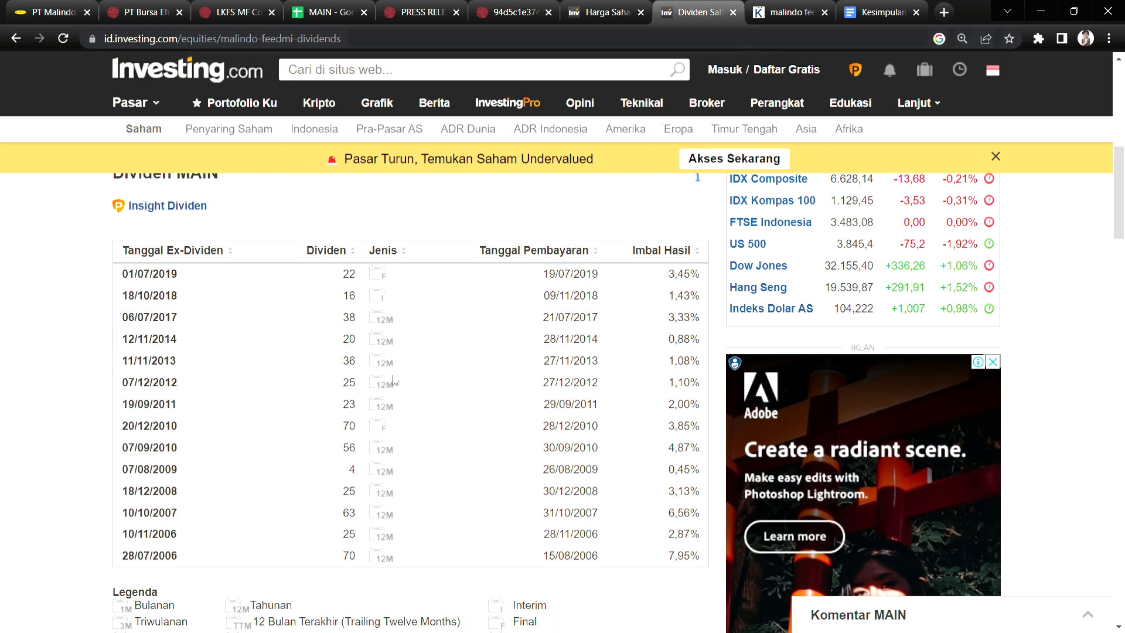
Step: Review Kontan's search results for malindo feedmill, highlighting the search term and the age of the newest article
left_click(788, 7)
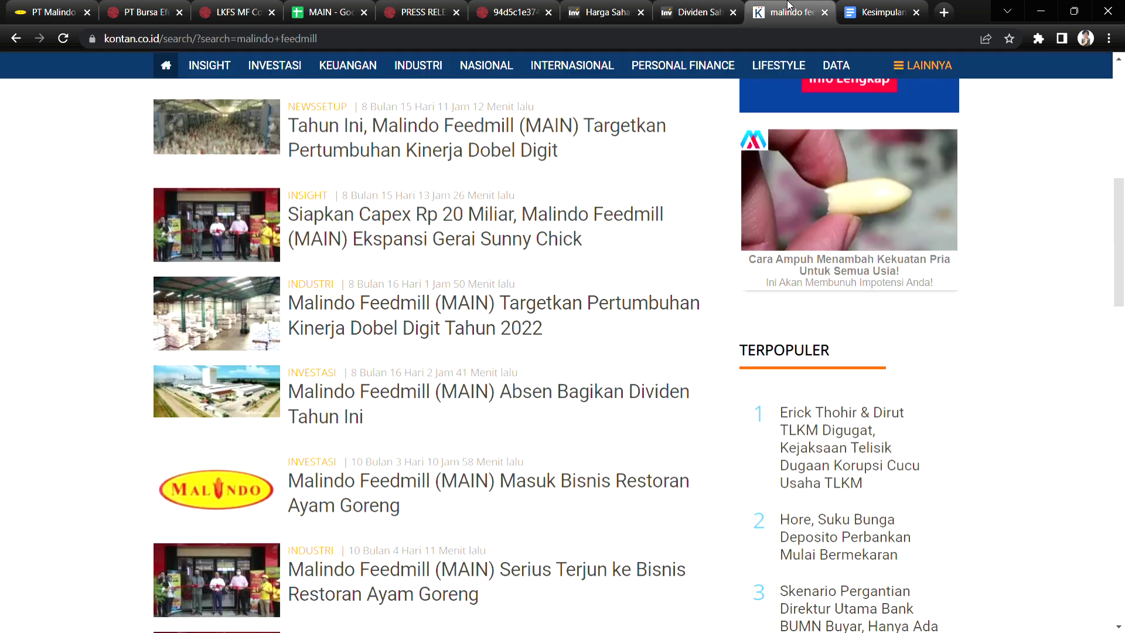
scroll(399, 410, "up", 8)
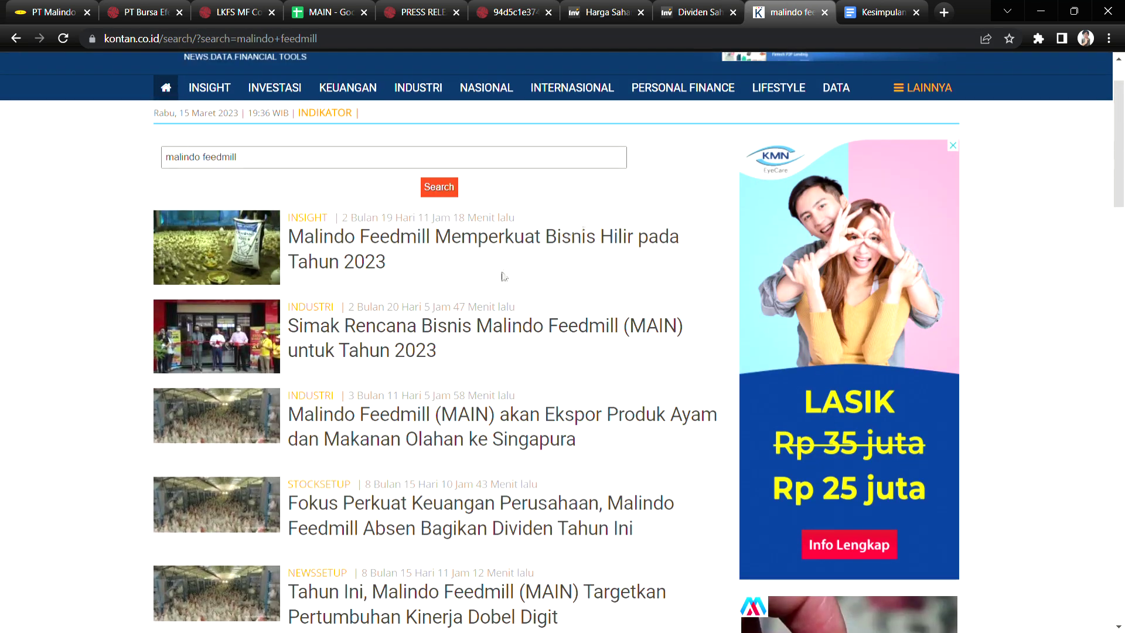
scroll(473, 295, "up", 2)
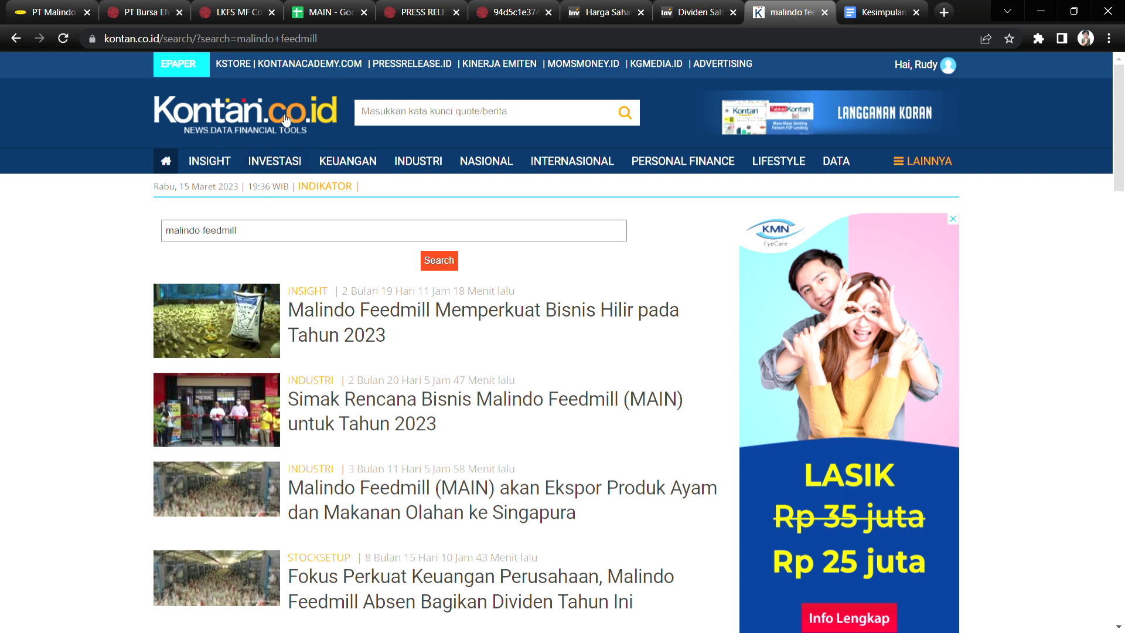
left_click(270, 237)
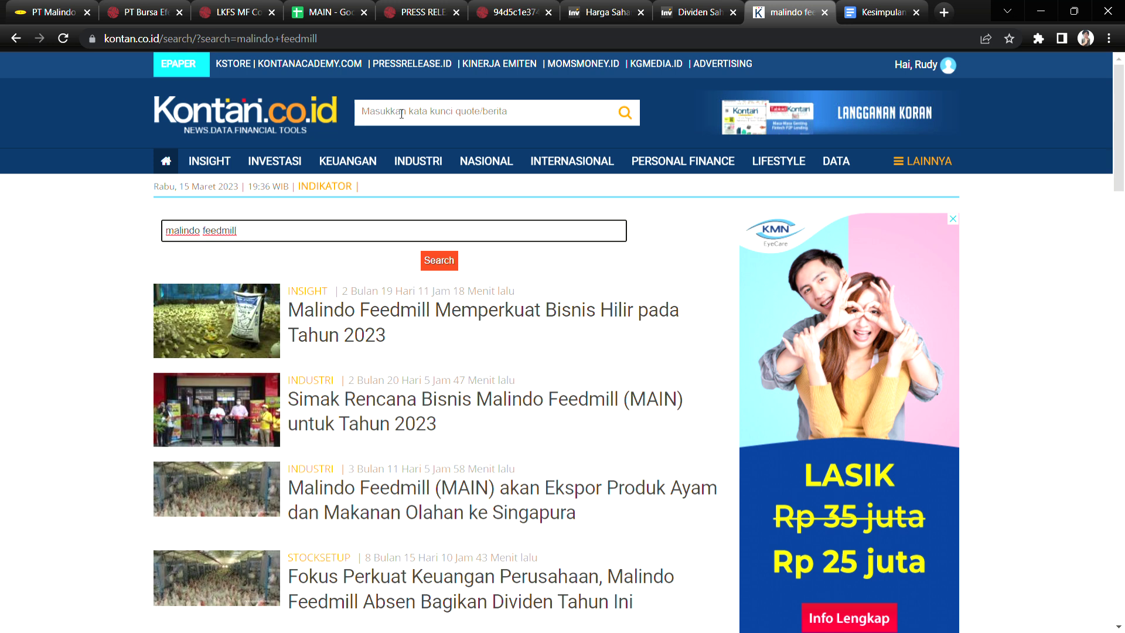
left_click_drag(258, 237, 159, 233)
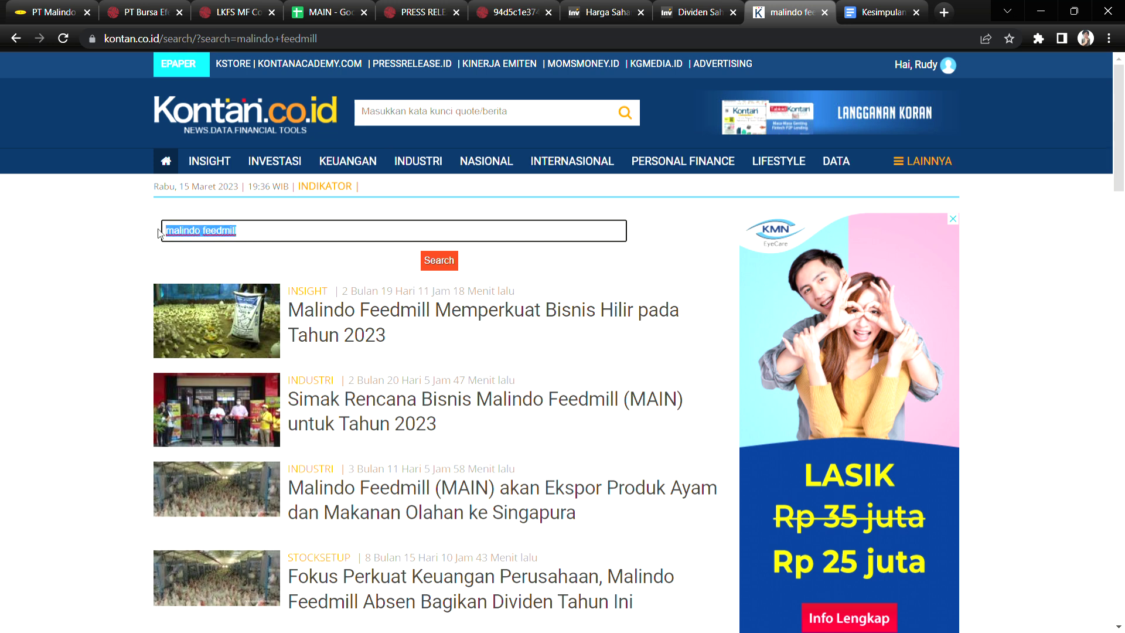
left_click(320, 261)
scroll(427, 352, "down", 5)
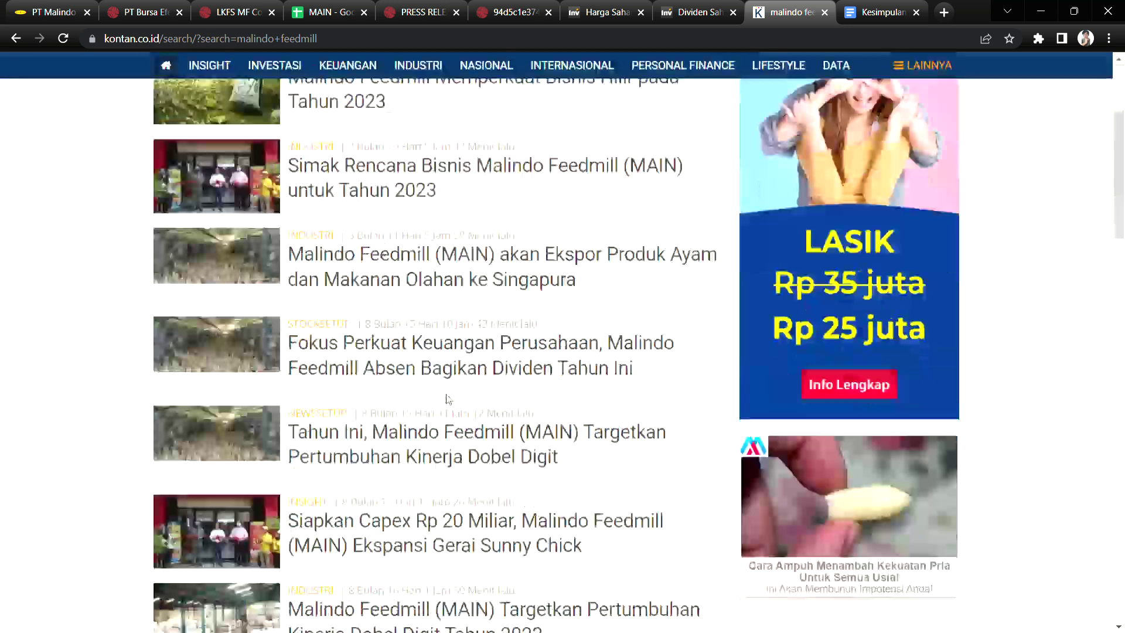
scroll(440, 370, "up", 4)
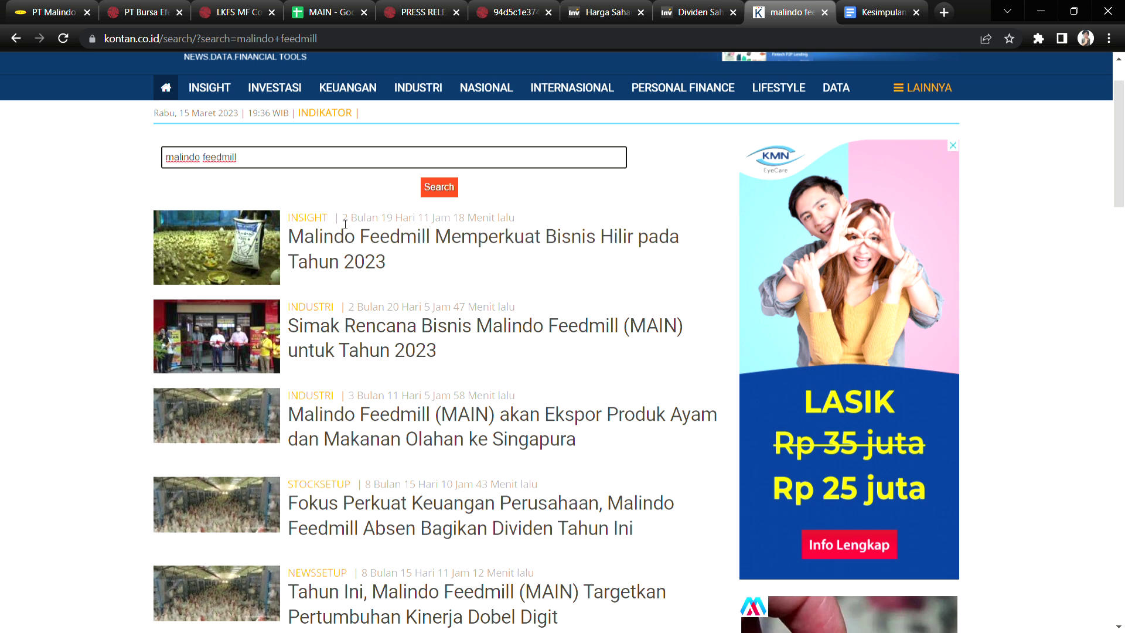
left_click_drag(345, 222, 390, 218)
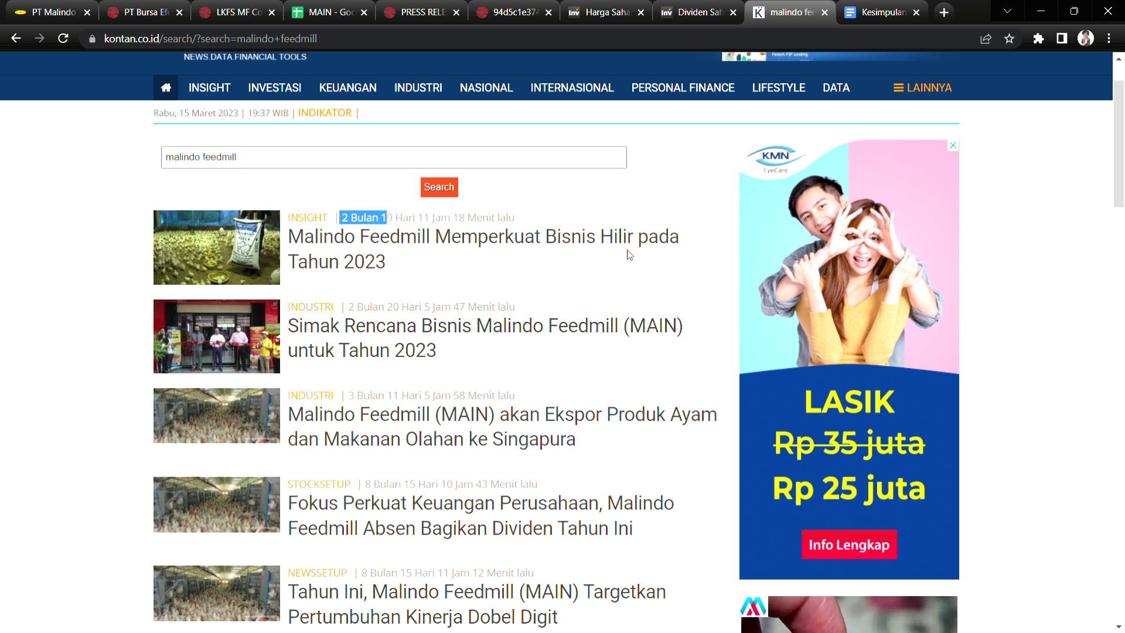
Step: Return to the public expose Q&A and highlight Sunny'chick in the answer about this year's capex
left_click(428, 13)
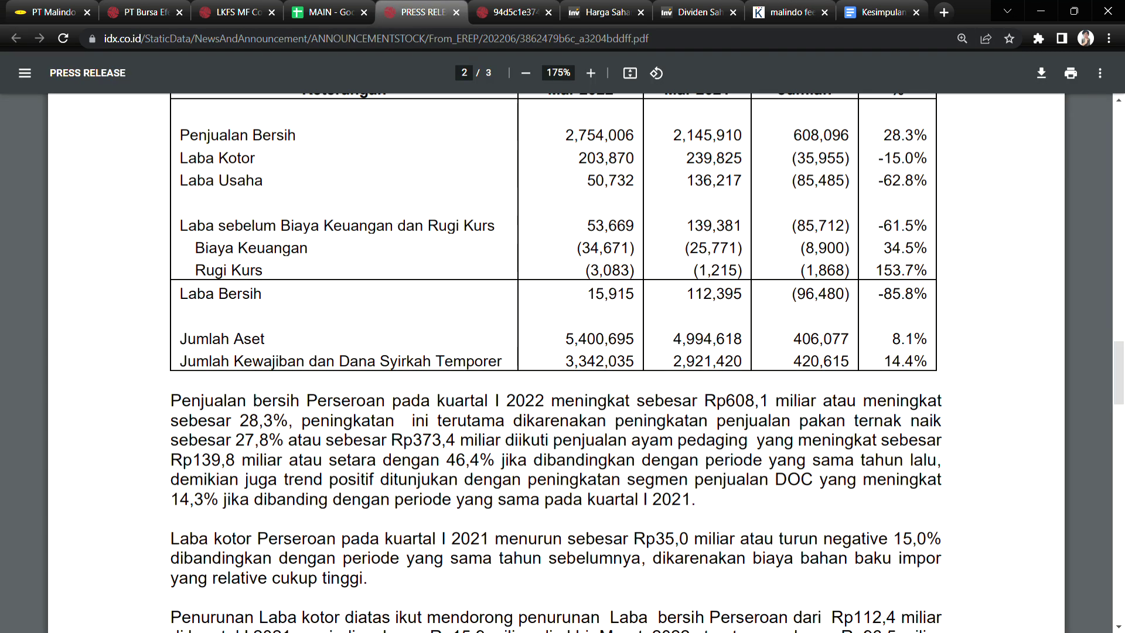
left_click(511, 6)
left_click_drag(158, 286, 263, 283)
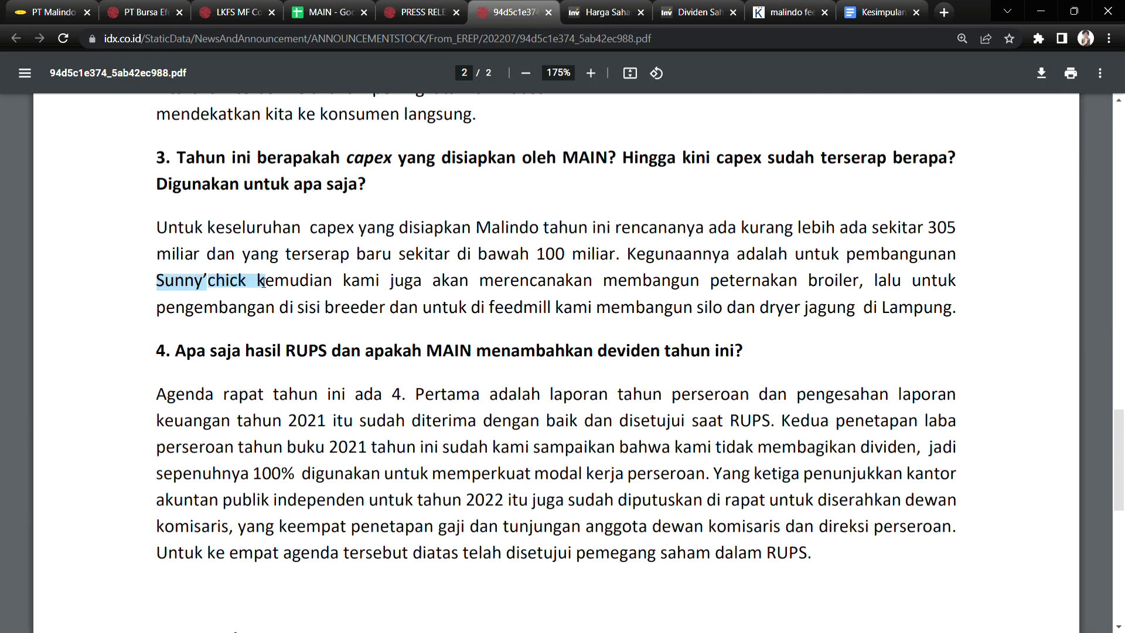
Step: Skim the Kontan headlines about Malindo Feedmill again and switch to the Kesimpulan analisa saham document in Google Docs
left_click(779, 12)
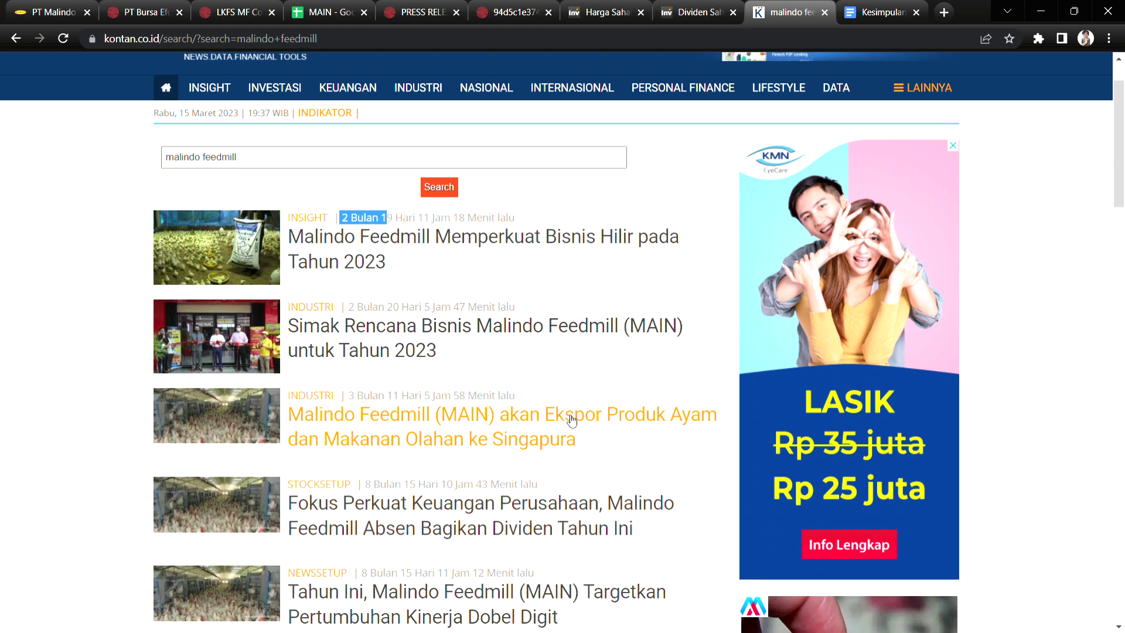
scroll(538, 566, "down", 1)
scroll(538, 565, "down", 8)
scroll(538, 410, "up", 10)
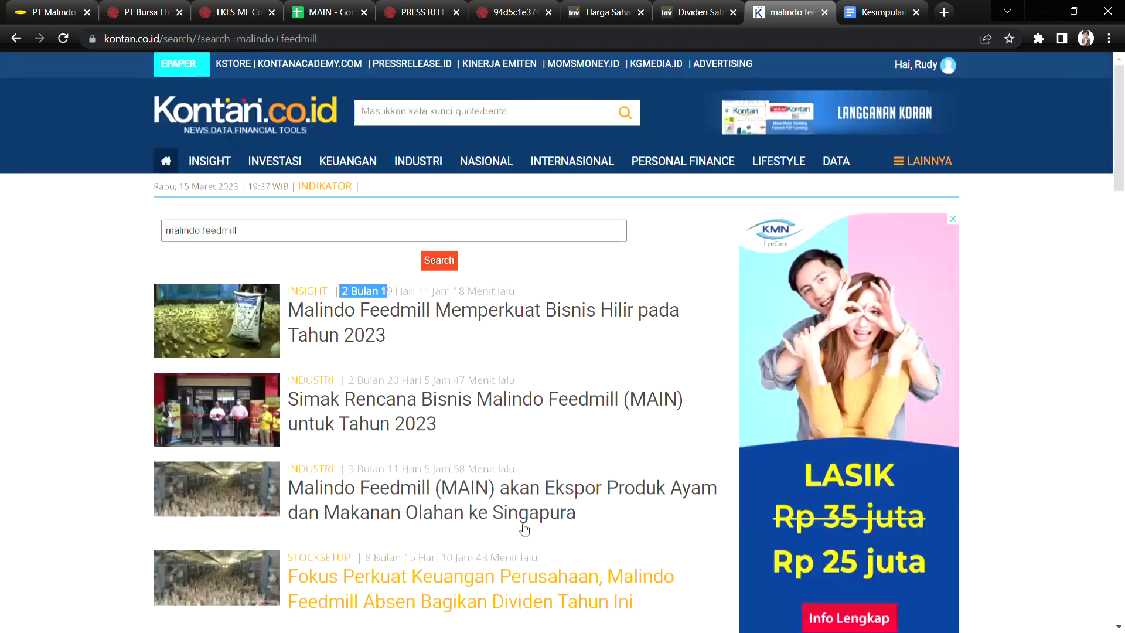
left_click(879, 12)
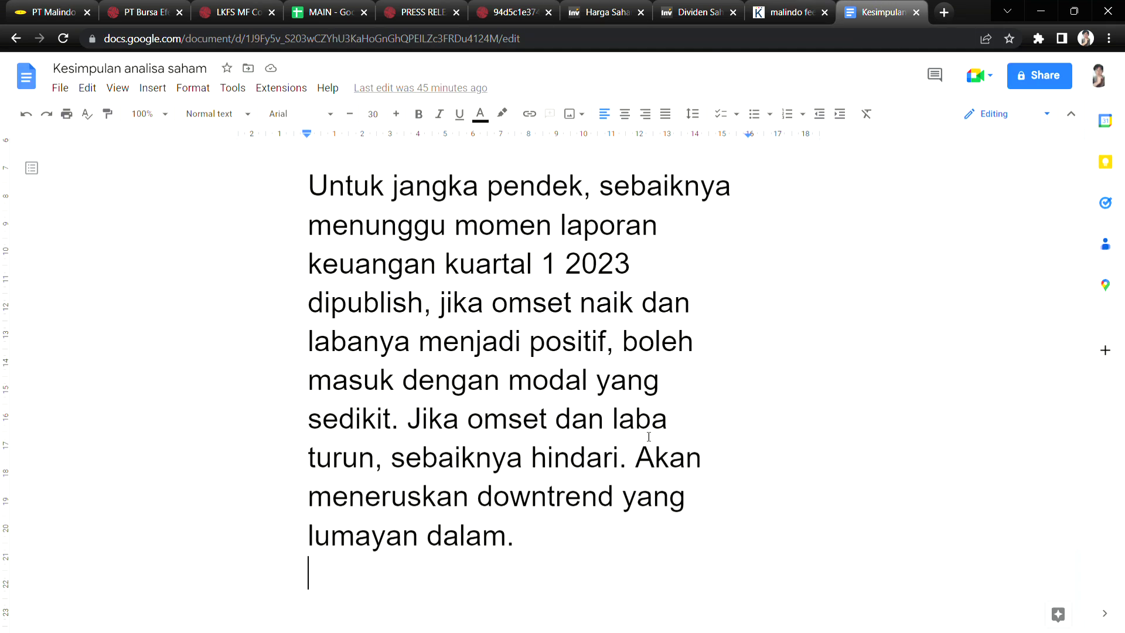
Step: Go to the start of the KESIMPULAN notes and go through the prospects paragraph on downstream products and exports to Singapura
scroll(505, 498, "up", 20)
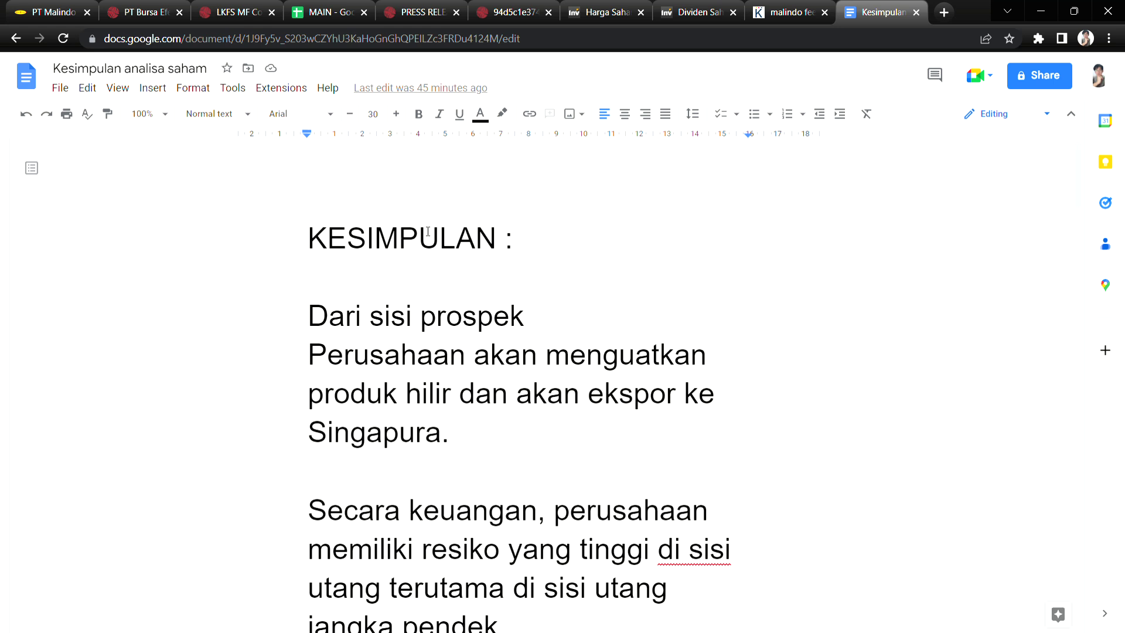
left_click(423, 376)
left_click(460, 435)
key("Up")
key("Home")
key("ctrl+shift+Right")
key("ctrl+shift+Right")
left_click(472, 439)
Step: Check the 2022 Laba Bersih figure in the MAIN spreadsheet and return to the Kesimpulan analisa saham document
left_click(329, 12)
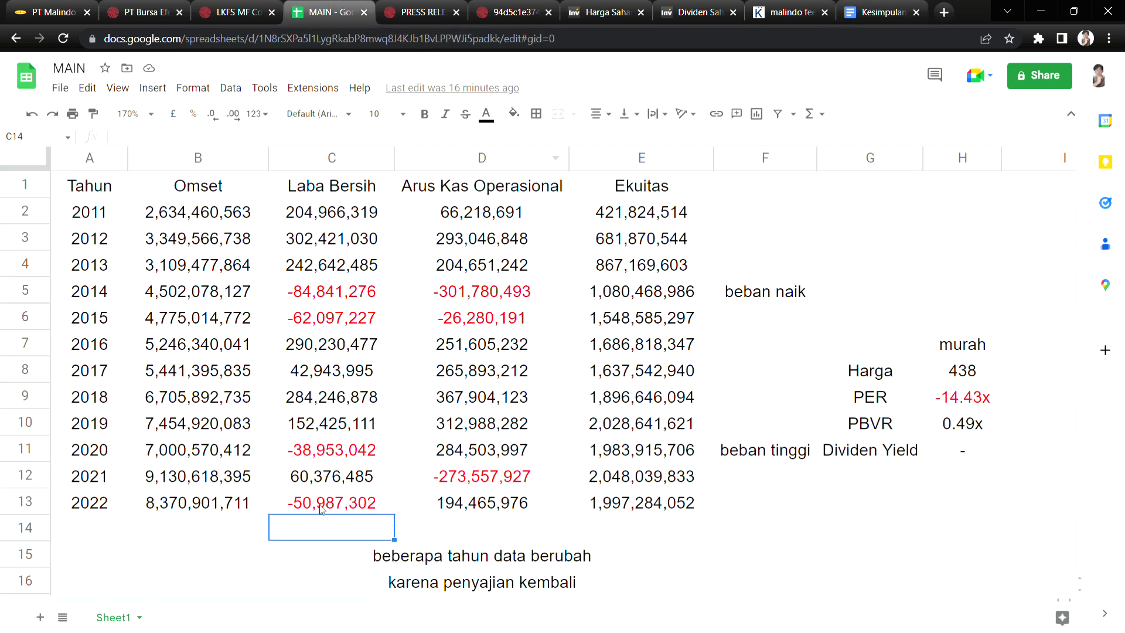
left_click(373, 511)
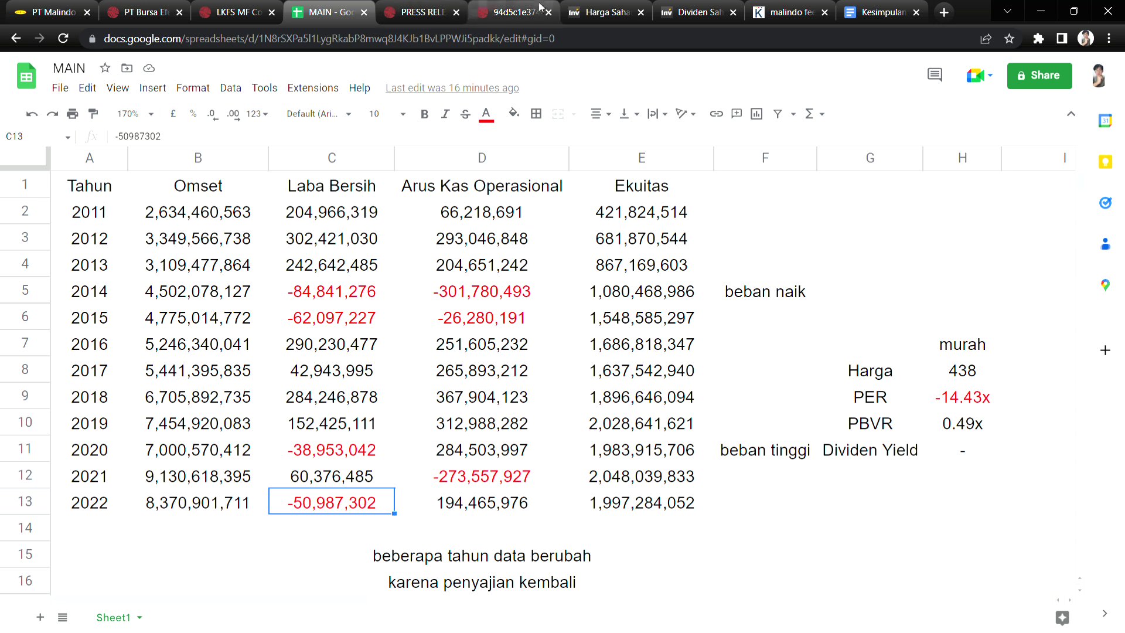
left_click(859, 4)
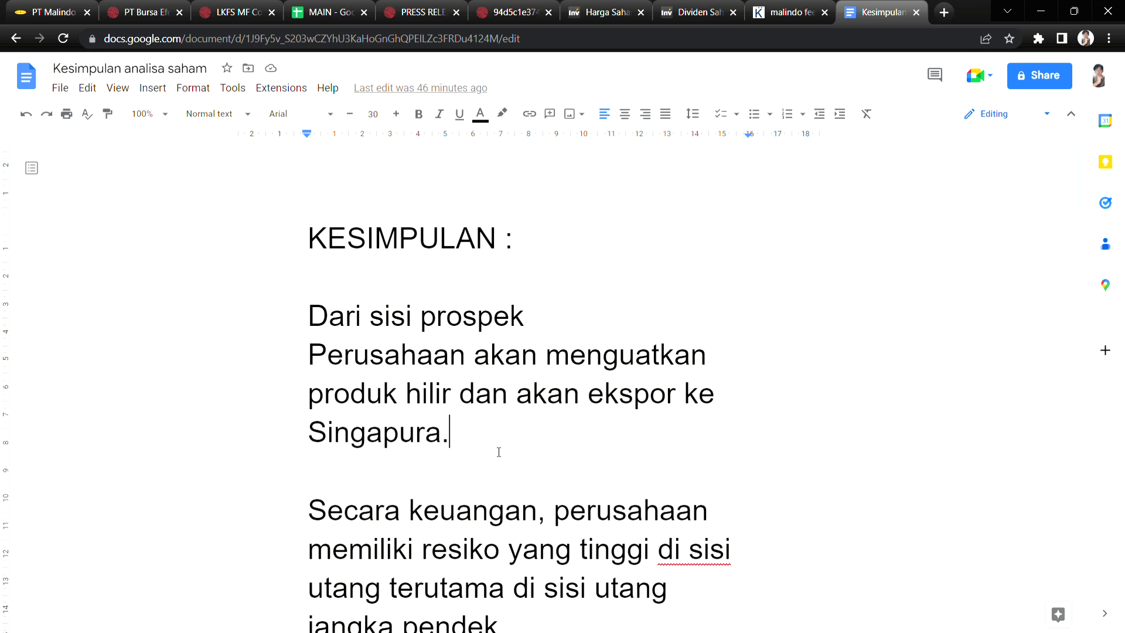
Step: Go through the conclusion's paragraph on the company's high debt risk, especially its short-term debt
scroll(499, 452, "down", 4)
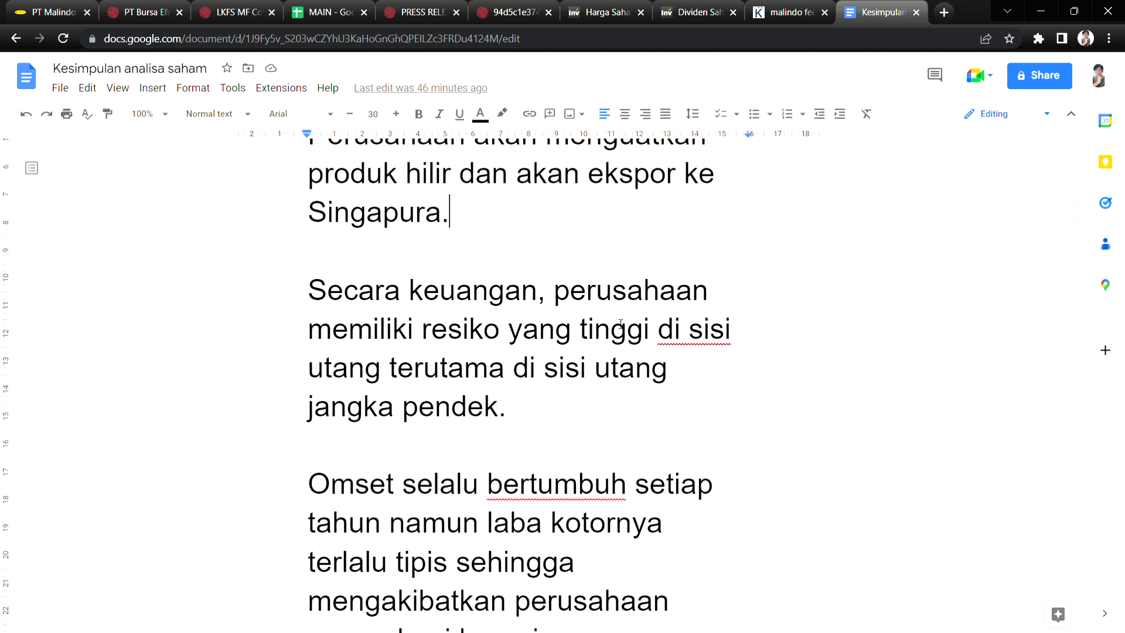
left_click(350, 379)
left_click(423, 375)
left_click(436, 417)
left_click(545, 429)
Step: Go through the paragraph on growing revenue, thin gross profit and the resulting losses
scroll(422, 382, "down", 3)
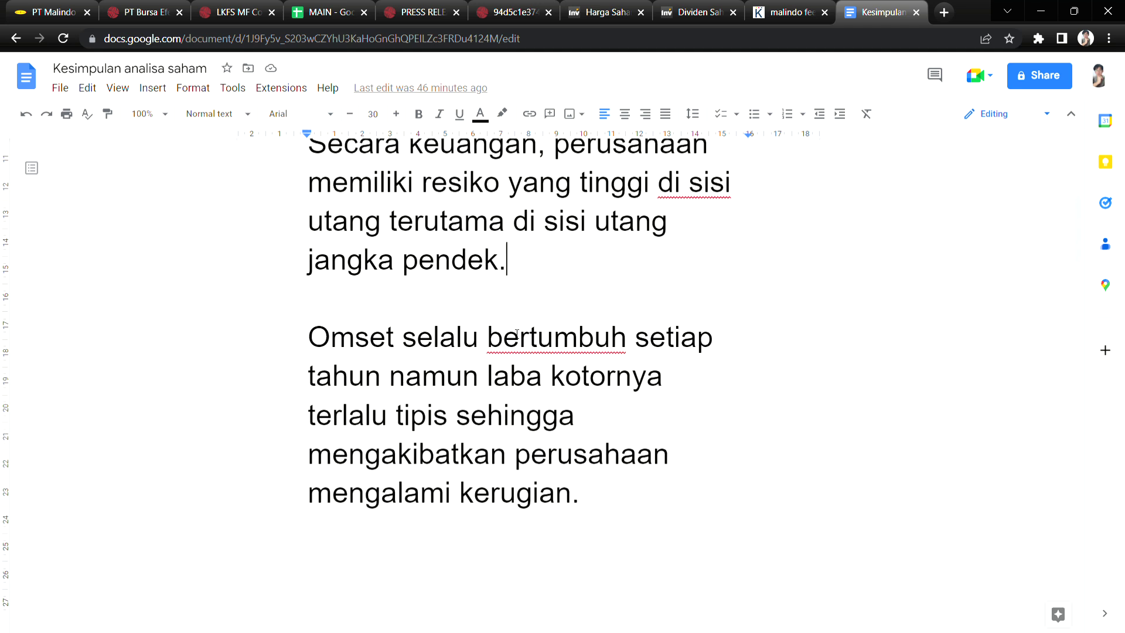
left_click(662, 350)
left_click(532, 452)
left_click(382, 491)
left_click(490, 492)
Step: Switch to the MAIN spreadsheet and point out the 2022 Omset, the year 2021 and the 2022 Laba Bersih
left_click(322, 11)
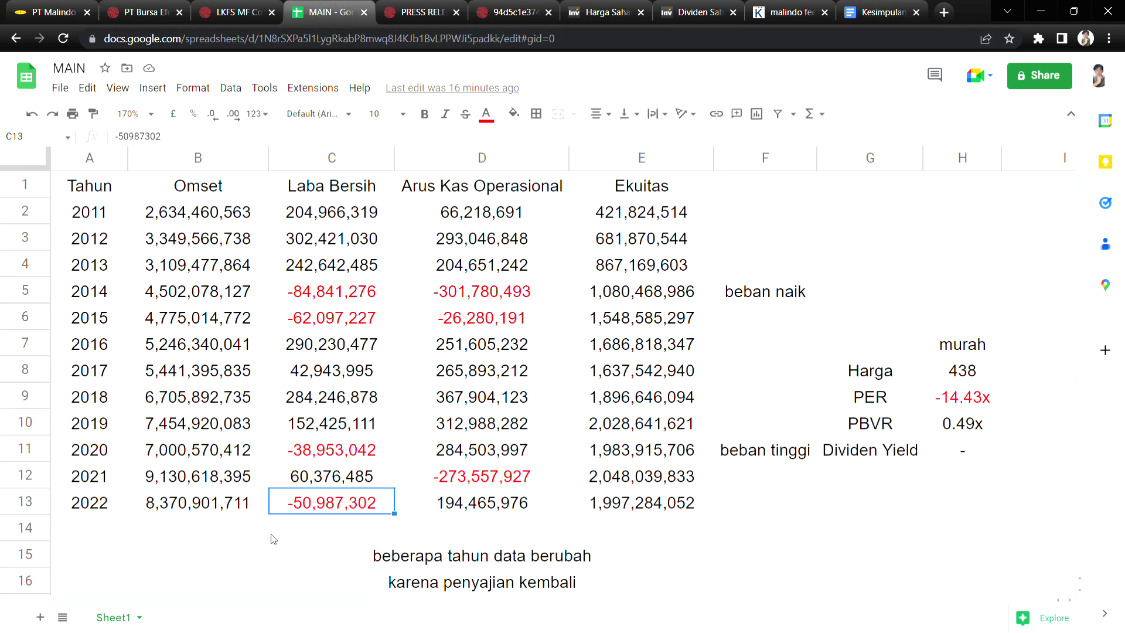
left_click(258, 507)
left_click(124, 485)
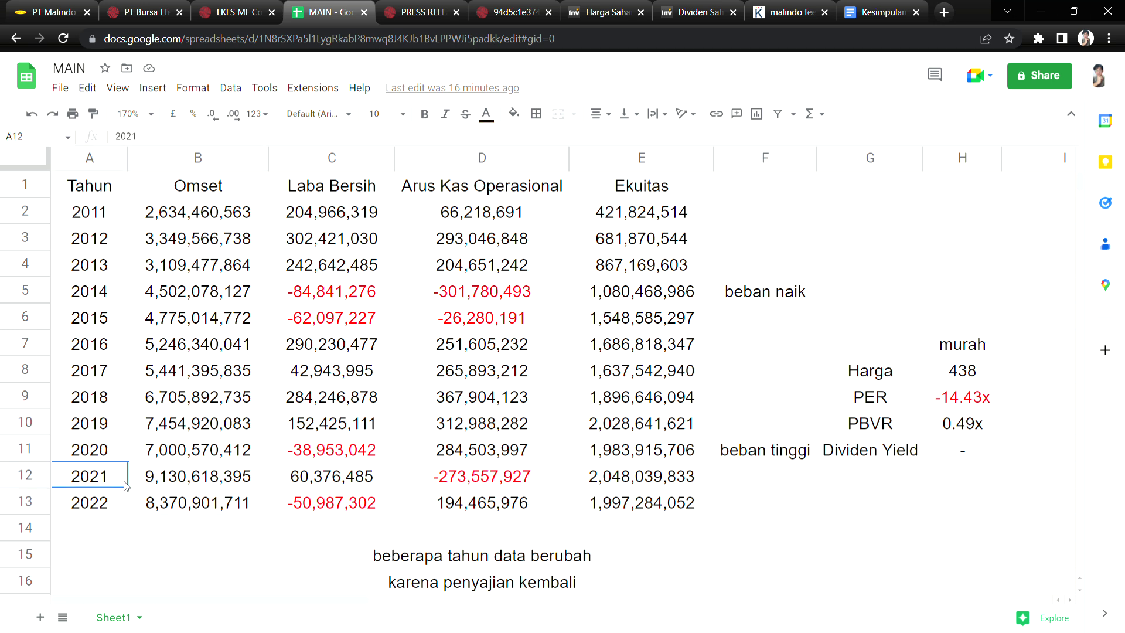
left_click(386, 512)
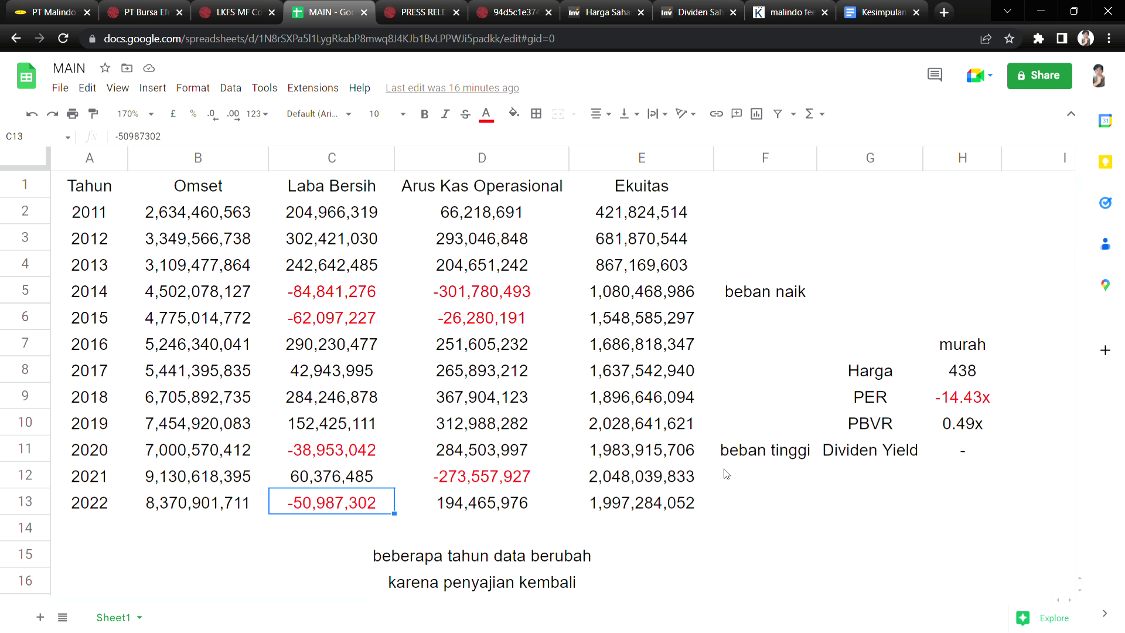
Step: Return to the conclusion document and go through the notes on cheap valuation and dividend payments
left_click(866, 5)
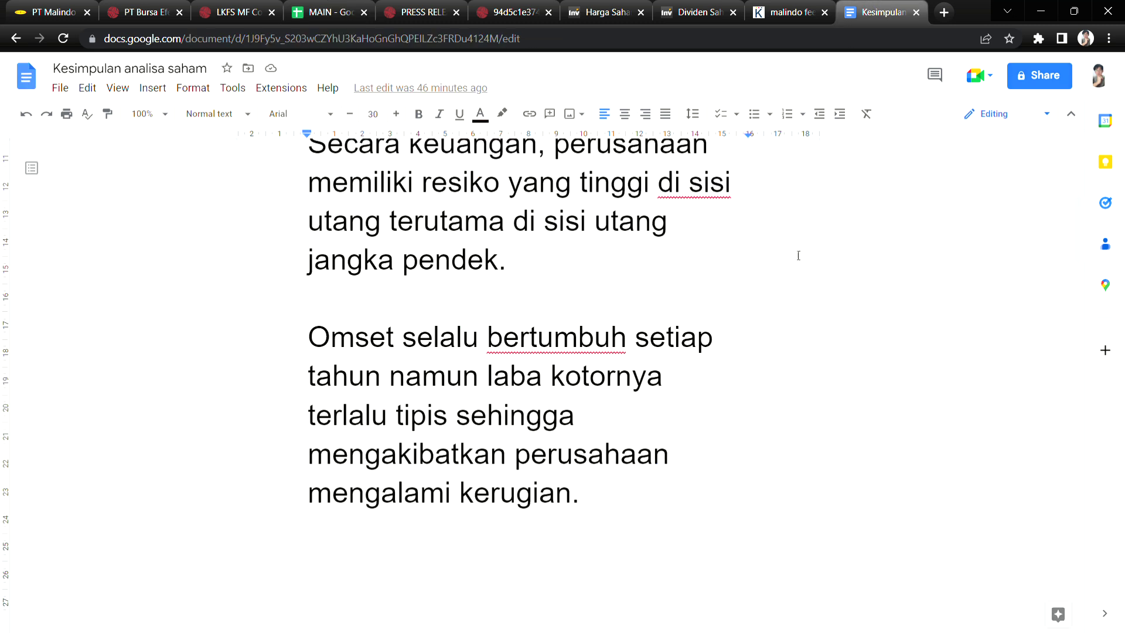
scroll(626, 544, "down", 10)
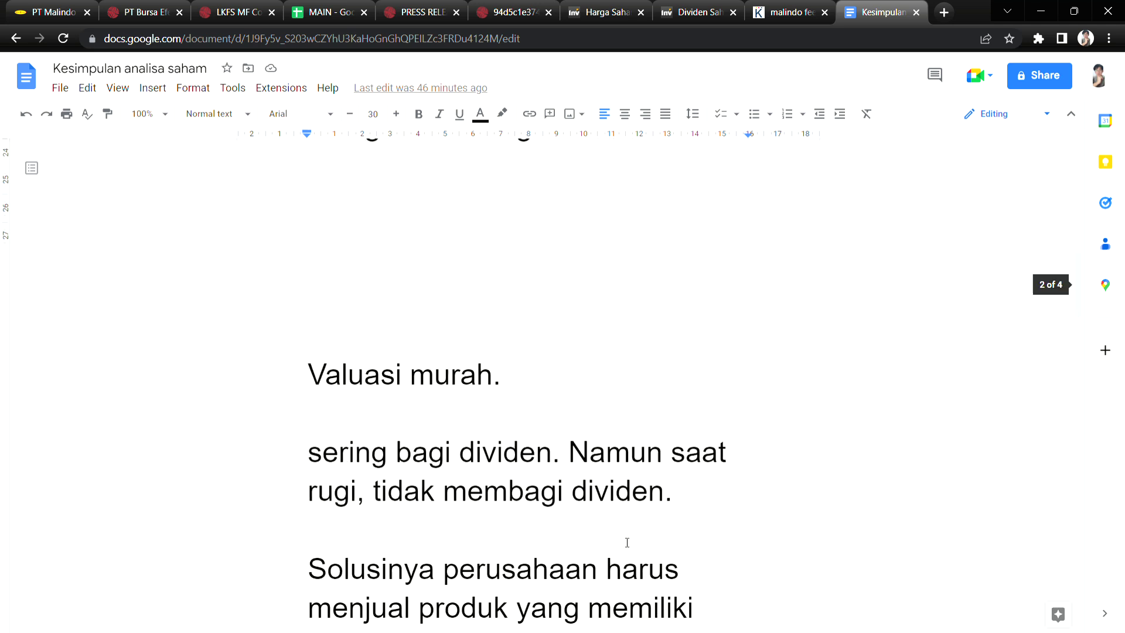
left_click(462, 230)
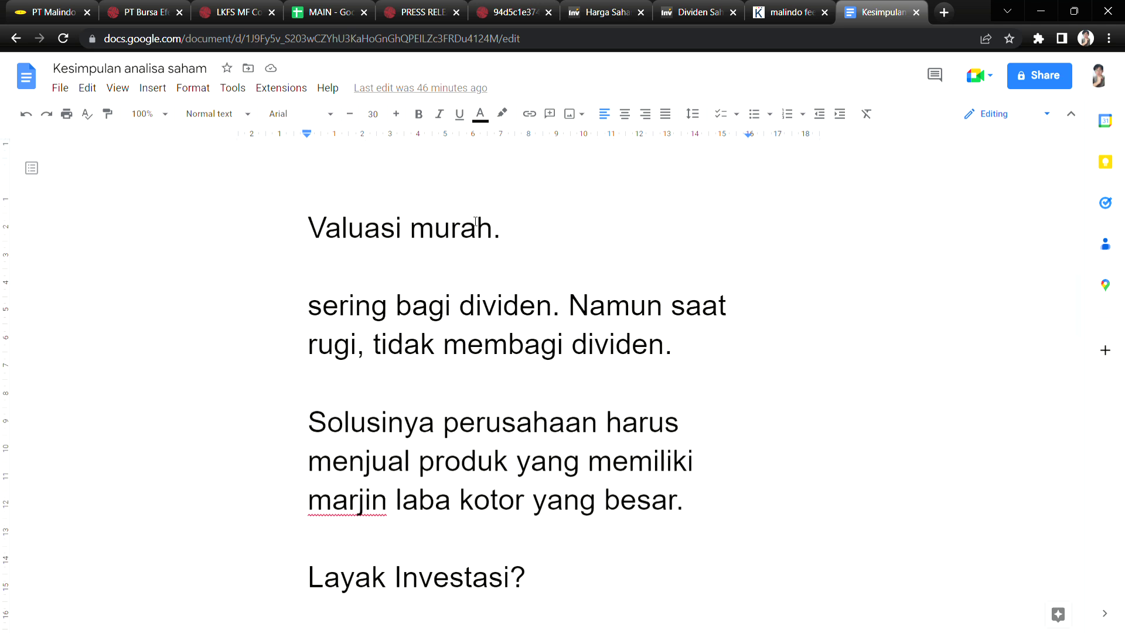
left_click(378, 326)
left_click(616, 346)
Step: In the LKFS MF Consolidated Q3FY22 report, highlight the 30 September 2022 cash, total current liabilities and short-term bank borrowings
left_click(251, 5)
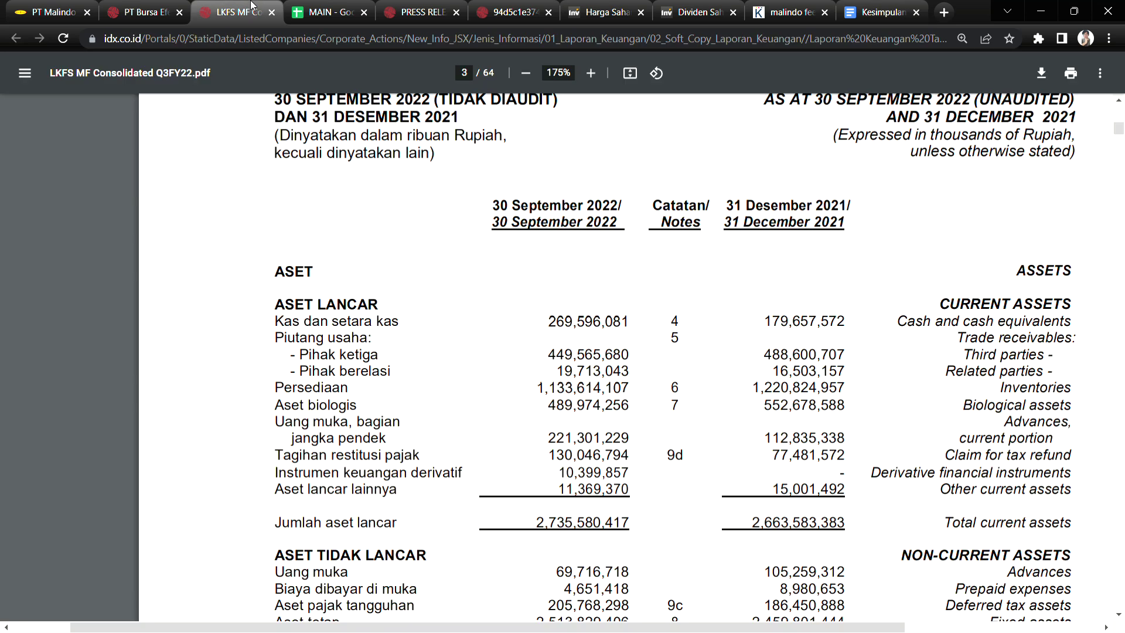
left_click_drag(549, 322, 625, 309)
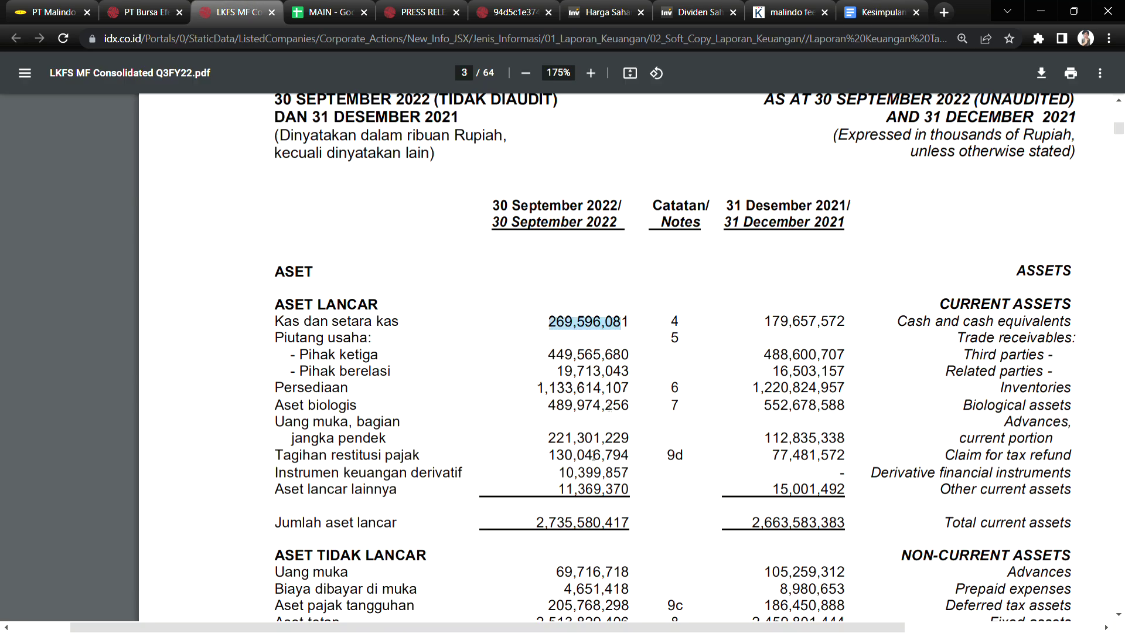
scroll(594, 455, "down", 20)
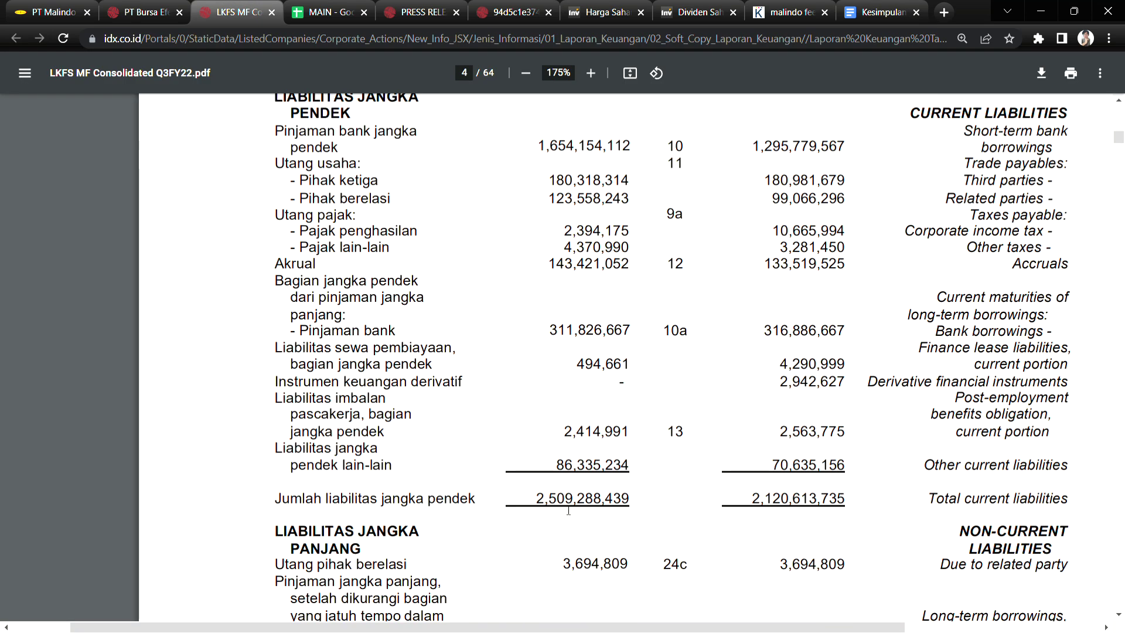
left_click_drag(536, 500, 629, 499)
scroll(562, 410, "up", 4)
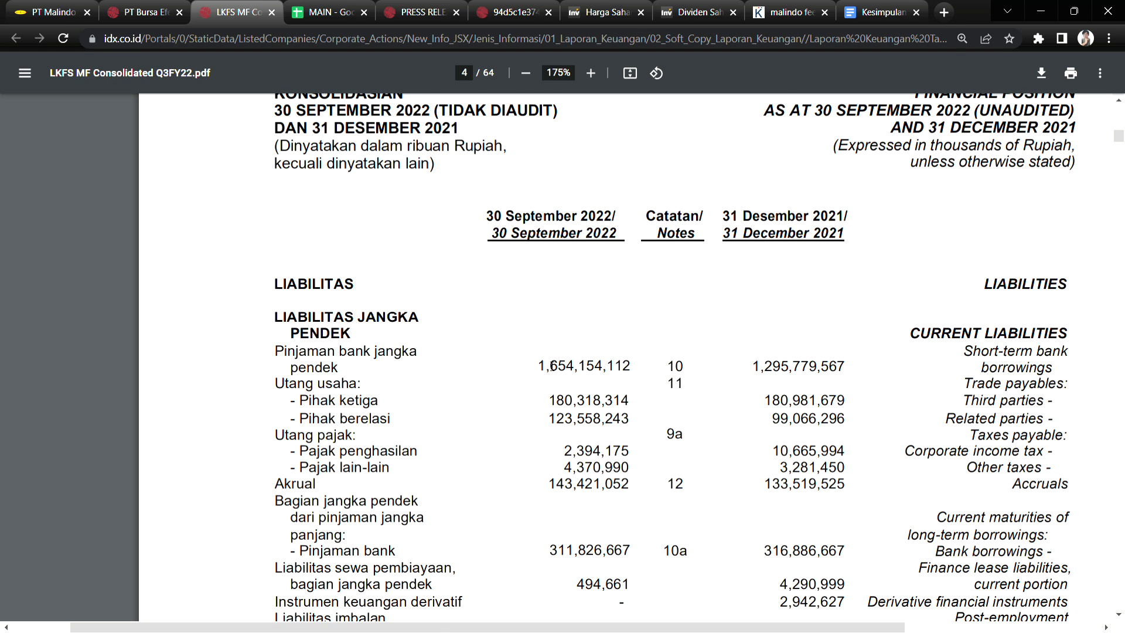
left_click_drag(544, 371, 603, 369)
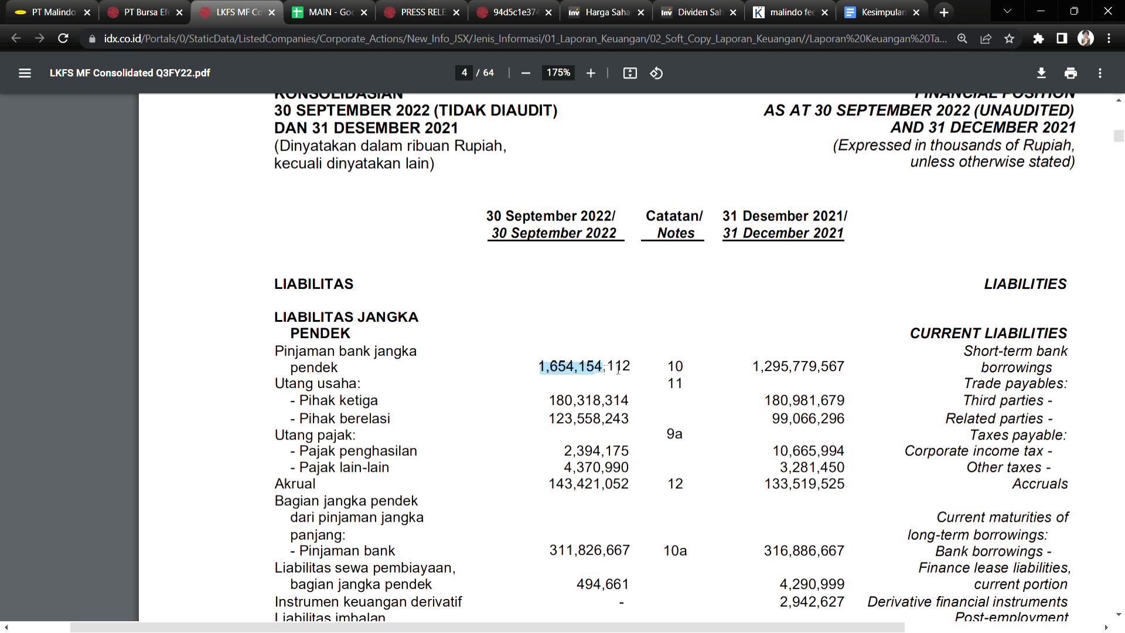
Step: Return to the conclusion document and go through the proposed solution of selling products with a large gross margin
left_click(882, 13)
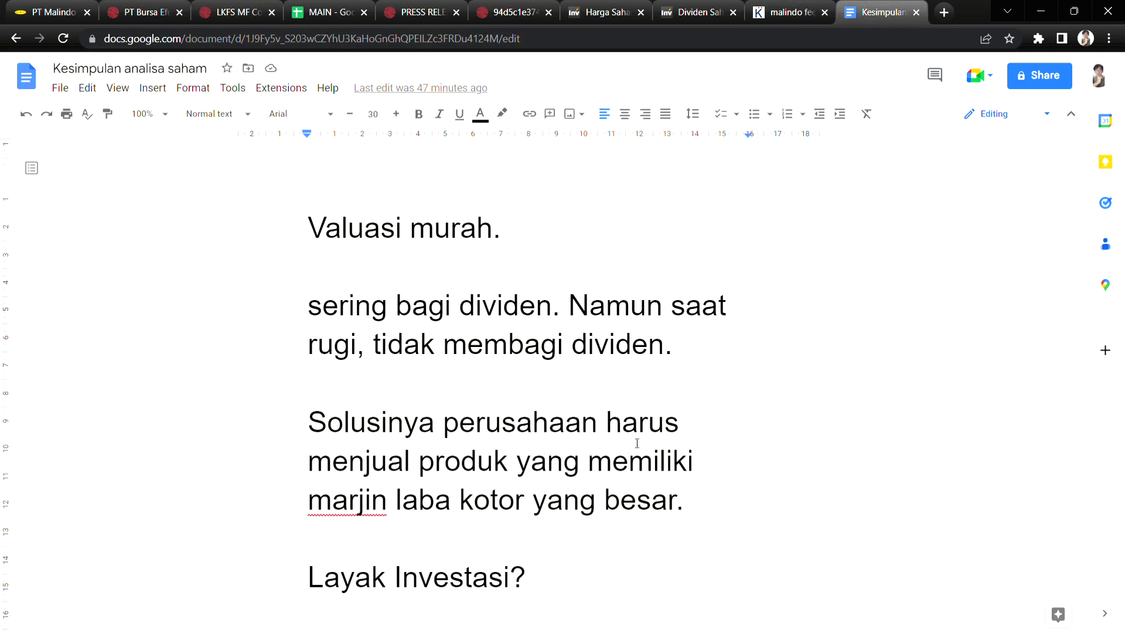
scroll(610, 477, "down", 1)
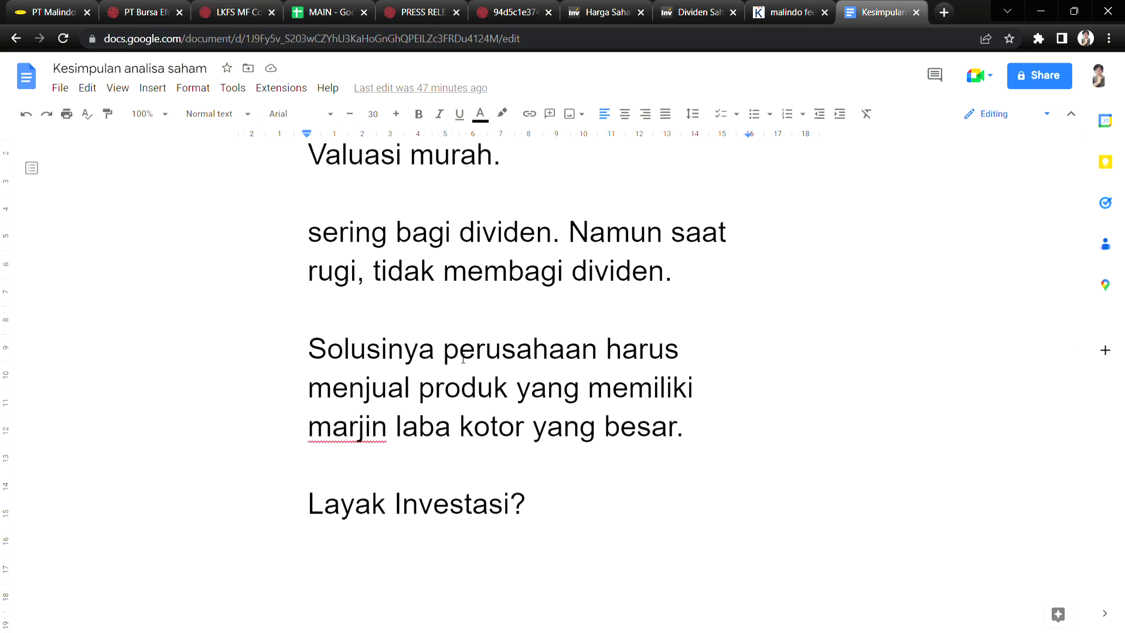
left_click(598, 349)
left_click(613, 395)
left_click(475, 427)
left_click(604, 443)
Step: Highlight Sunny'chick in the public expose capex answer again and return to the conclusion document
left_click(510, 12)
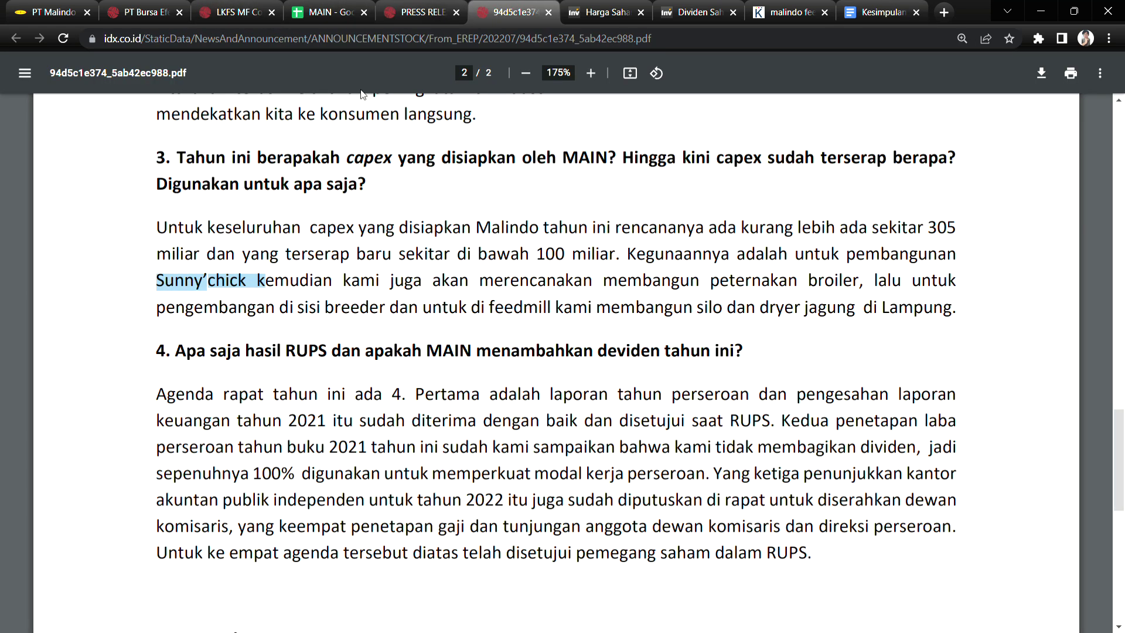
left_click_drag(157, 281, 259, 287)
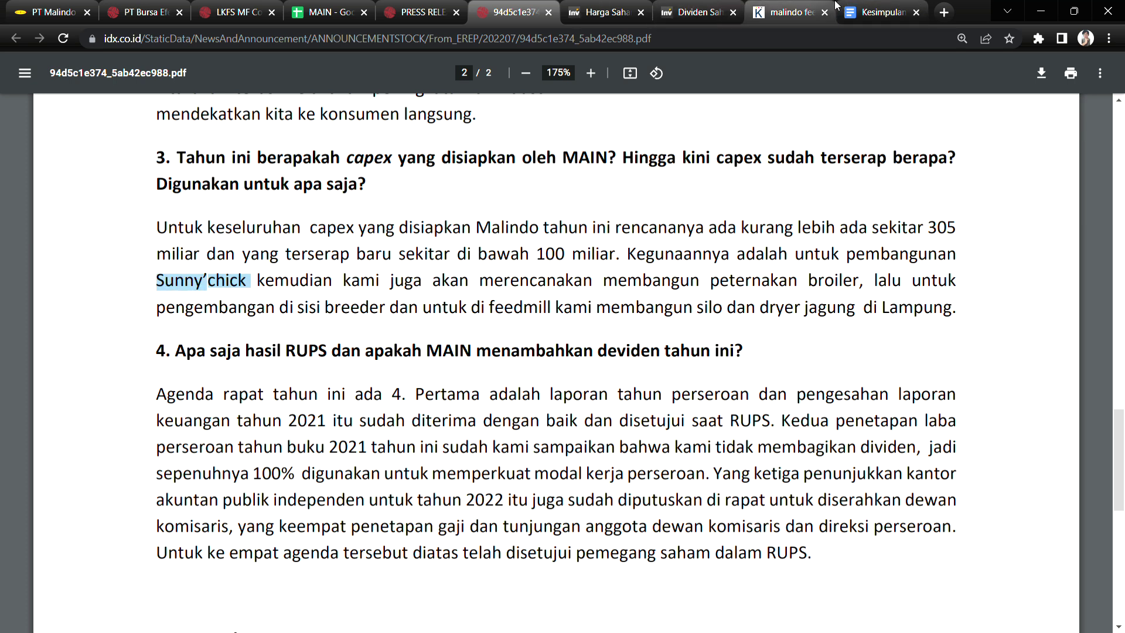
left_click(883, 12)
Step: Point out the Layak Investasi? heading and view the Rp 50.000 / VIDEO advertising graphic with the February 2023 viewer statistics
left_click(324, 503)
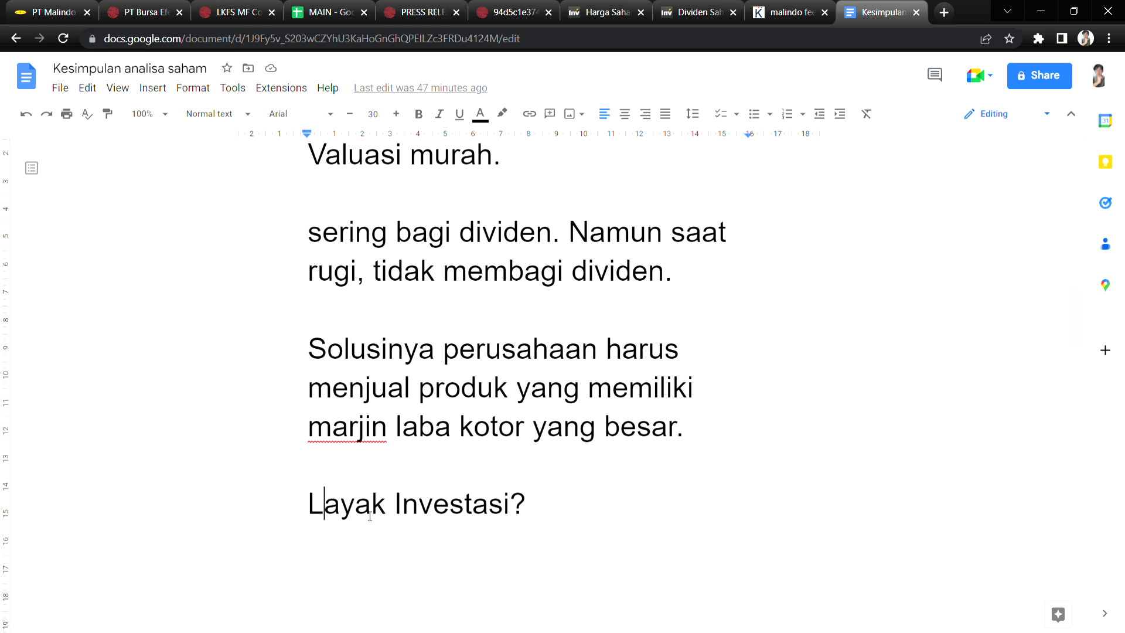
triple_click(688, 505)
left_click(618, 519)
key("ctrl+v")
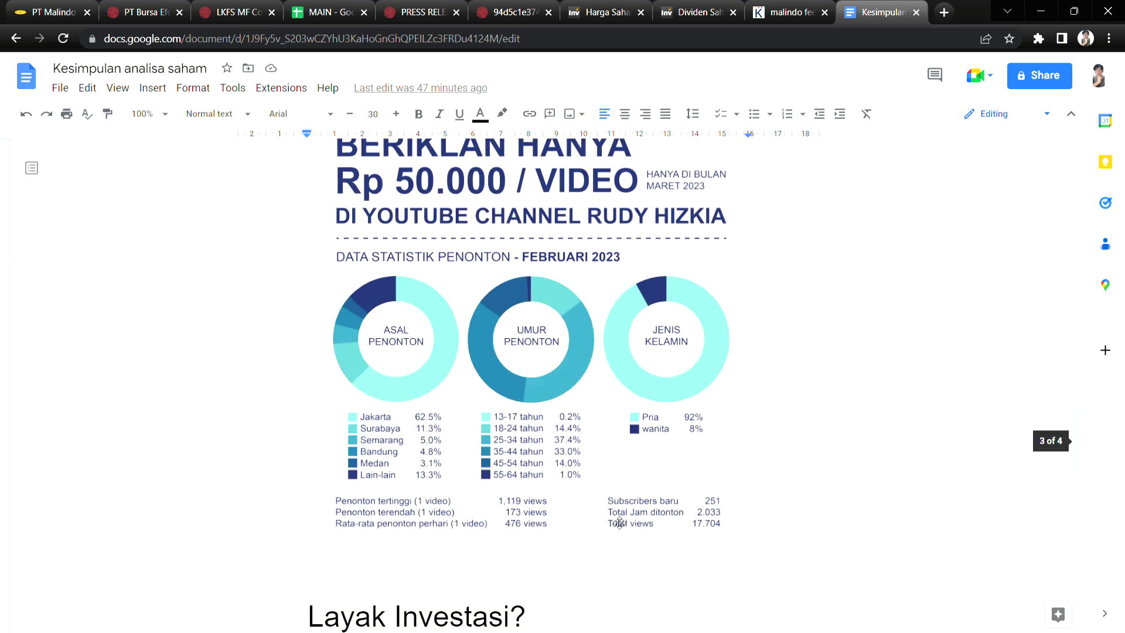
scroll(619, 521, "up", 2)
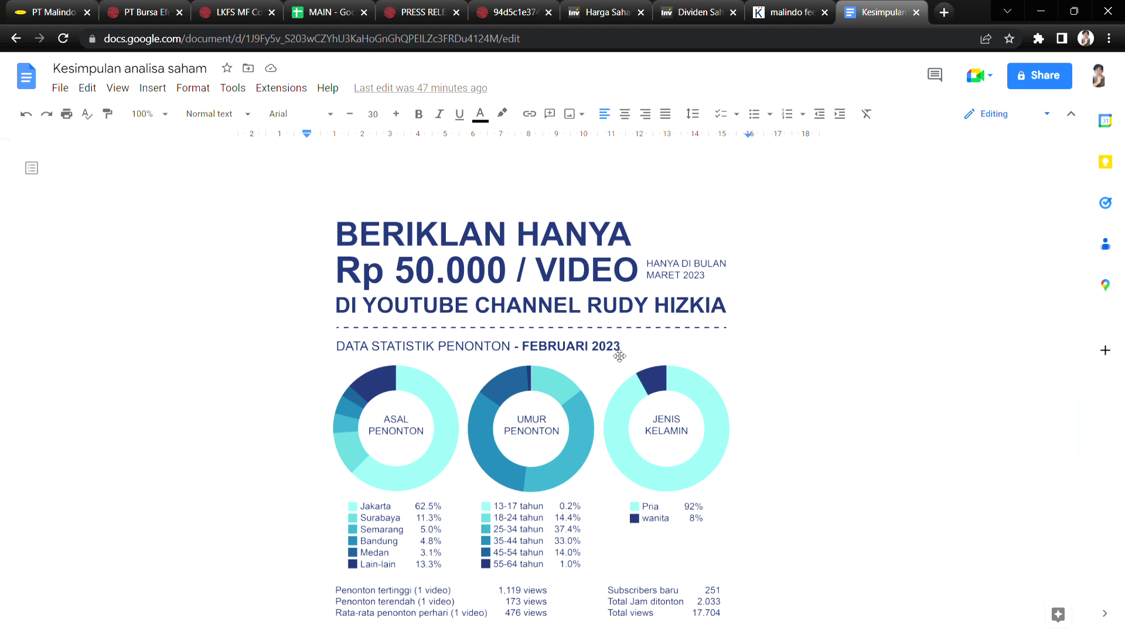
Step: In the long-term verdict below the advertising graphic, highlight "tidak", "perusahaan" and "laba kotor yang"
scroll(606, 428, "down", 8)
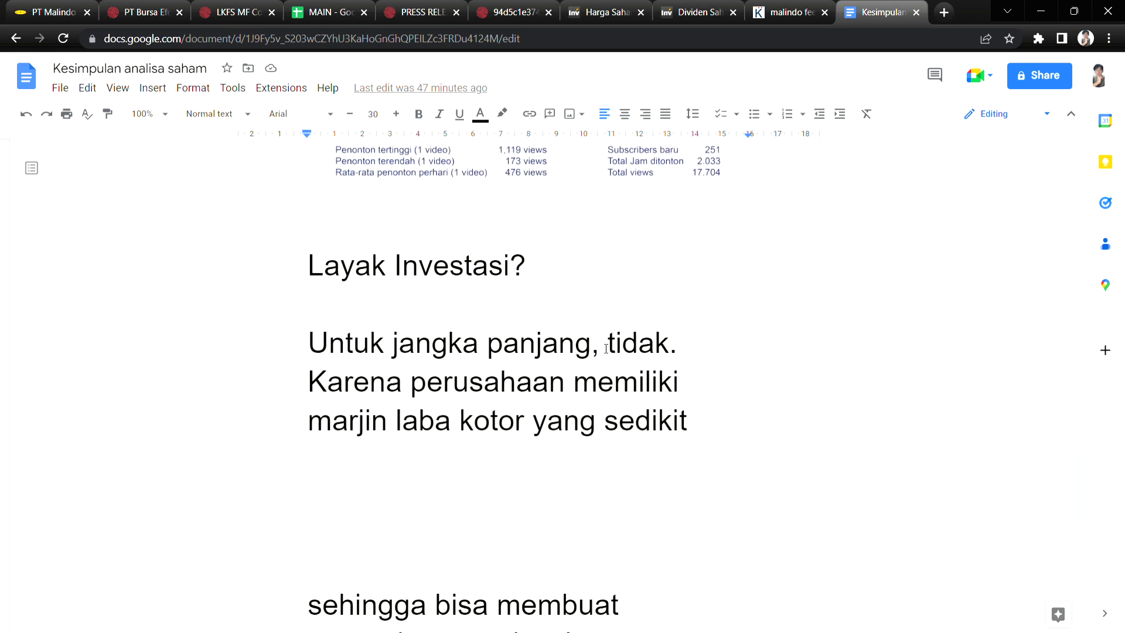
left_click_drag(608, 343, 668, 350)
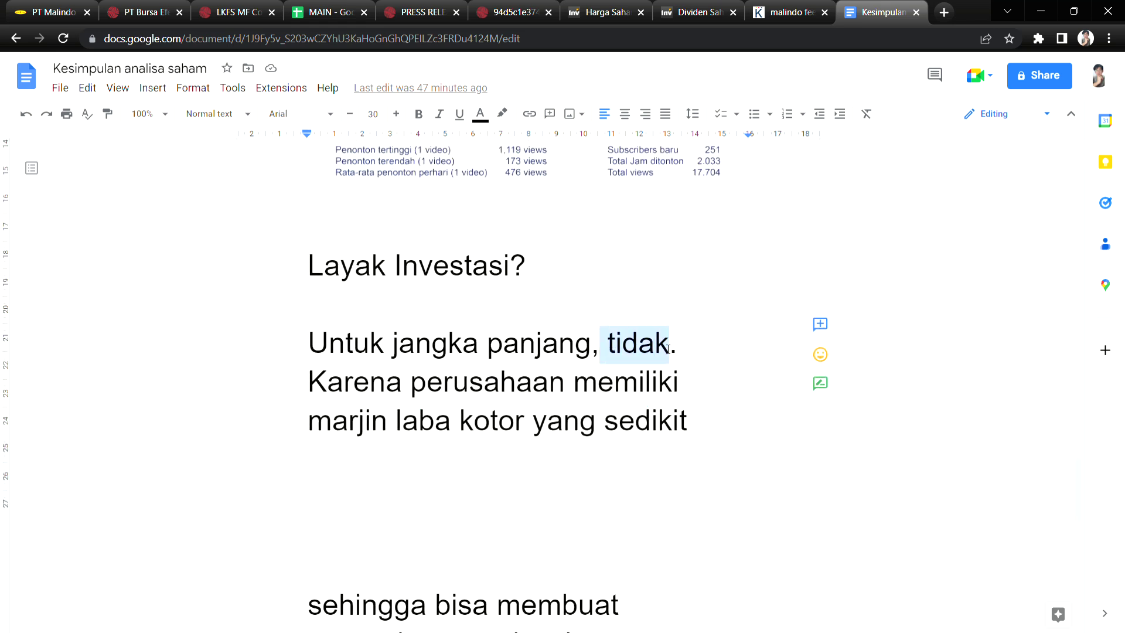
left_click_drag(406, 396, 573, 395)
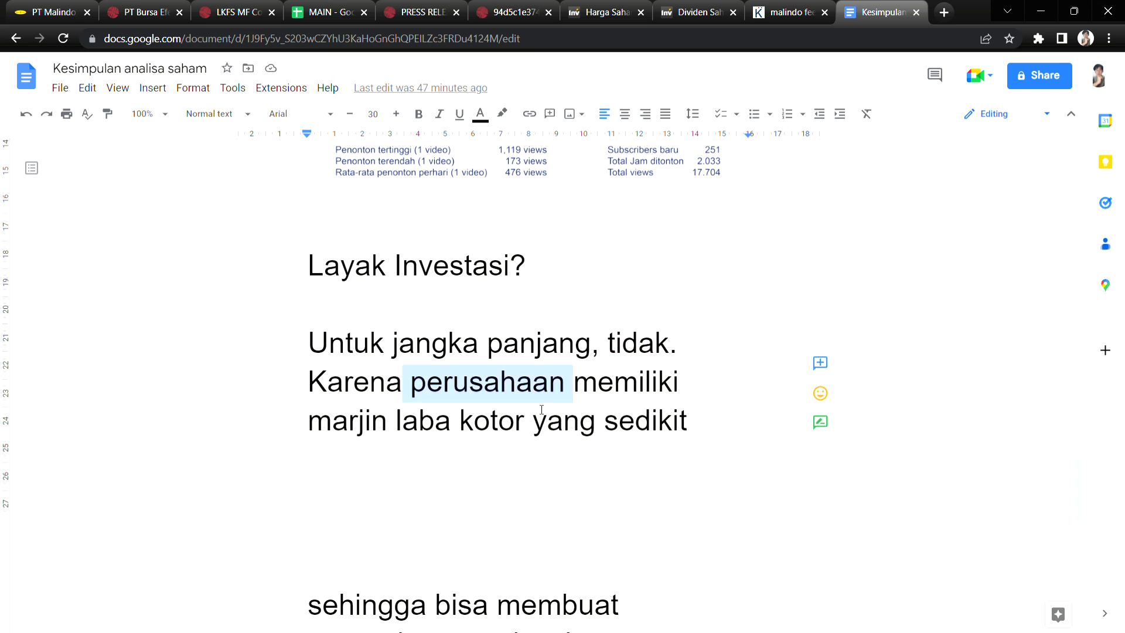
left_click_drag(387, 412, 604, 420)
Step: Go through the rest of the long-term reasoning on losses despite rising revenue and highlight "utang yang" in the debt risk sentence
scroll(615, 477, "down", 5)
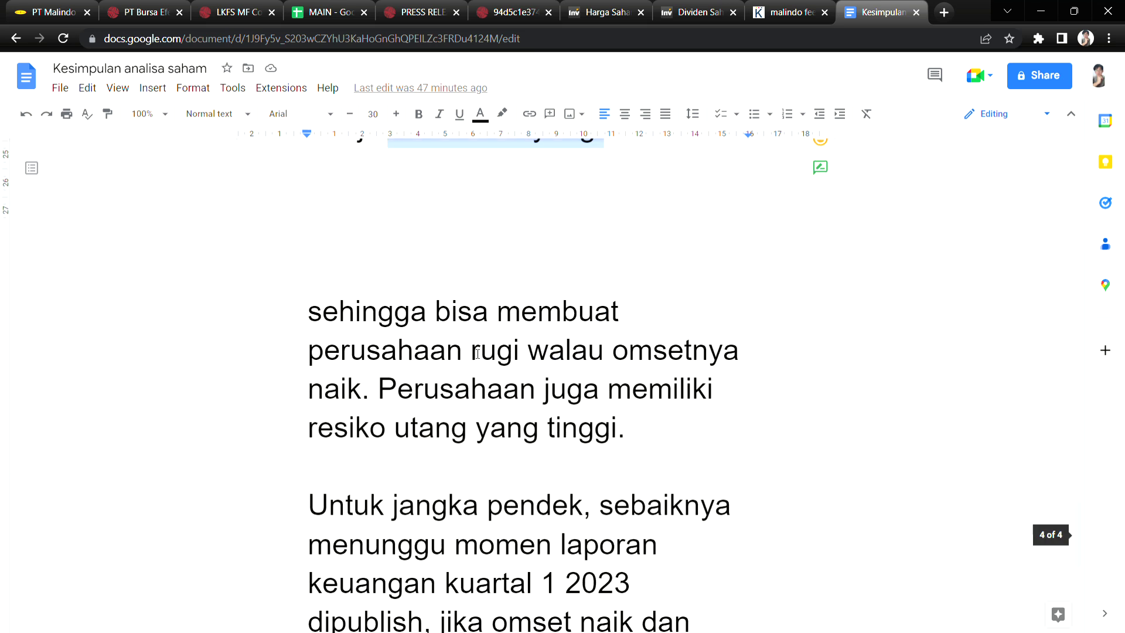
left_click(605, 361)
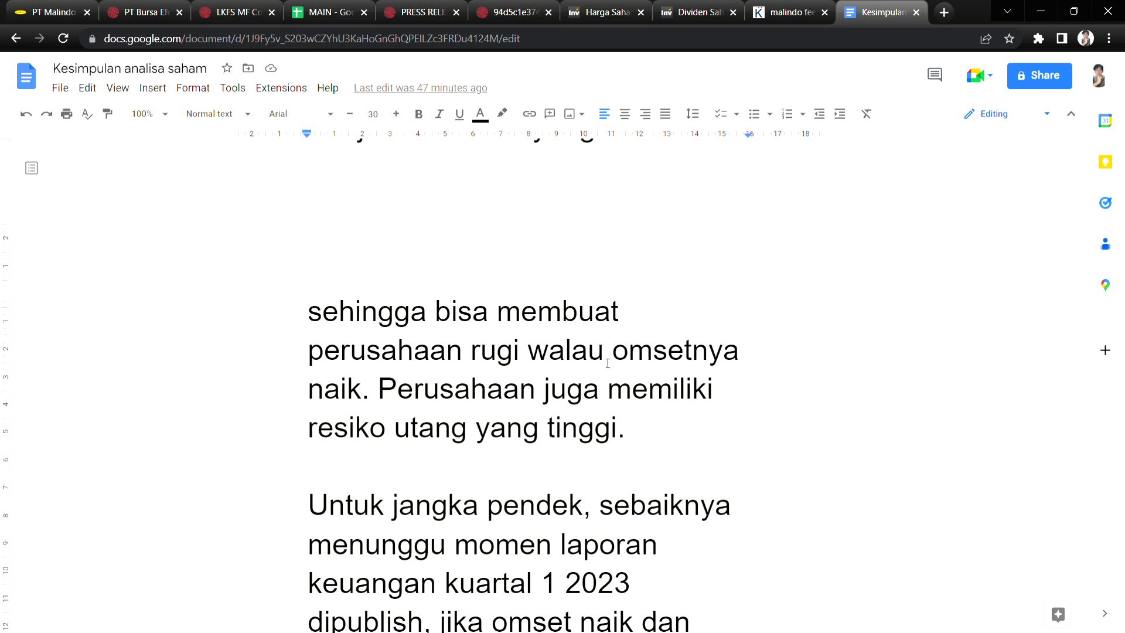
left_click(630, 406)
left_click_drag(388, 427, 545, 428)
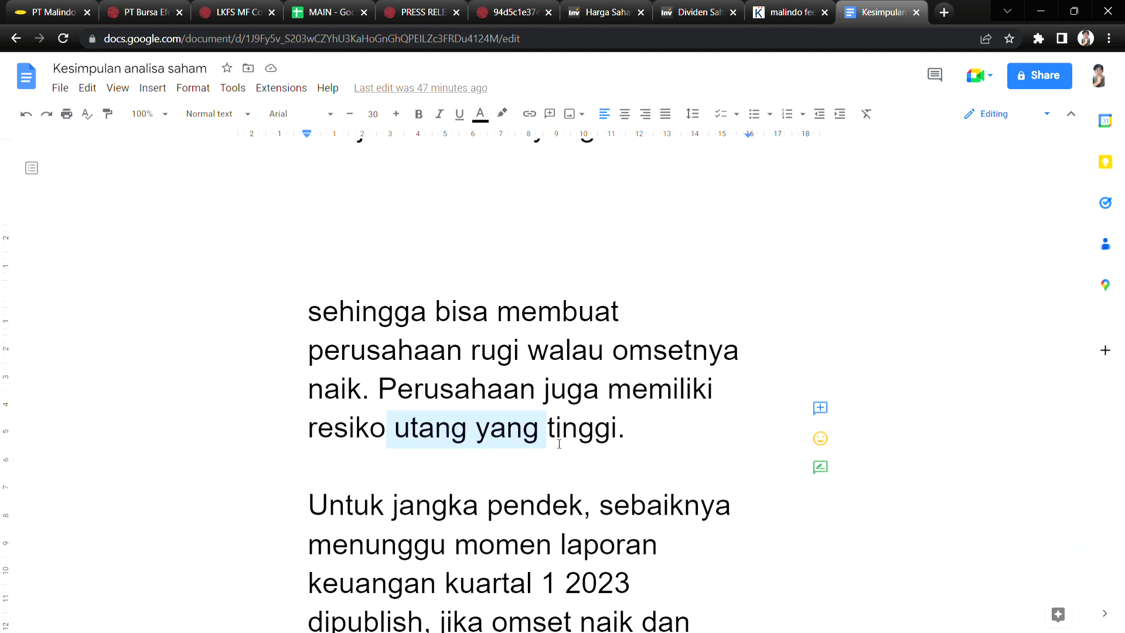
left_click(612, 428)
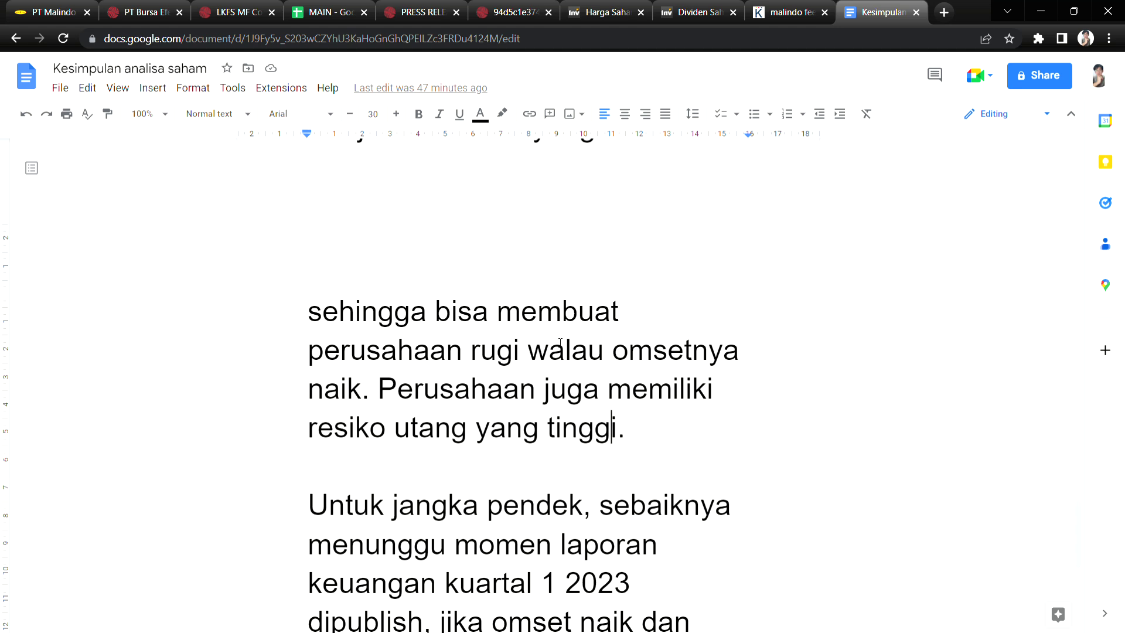